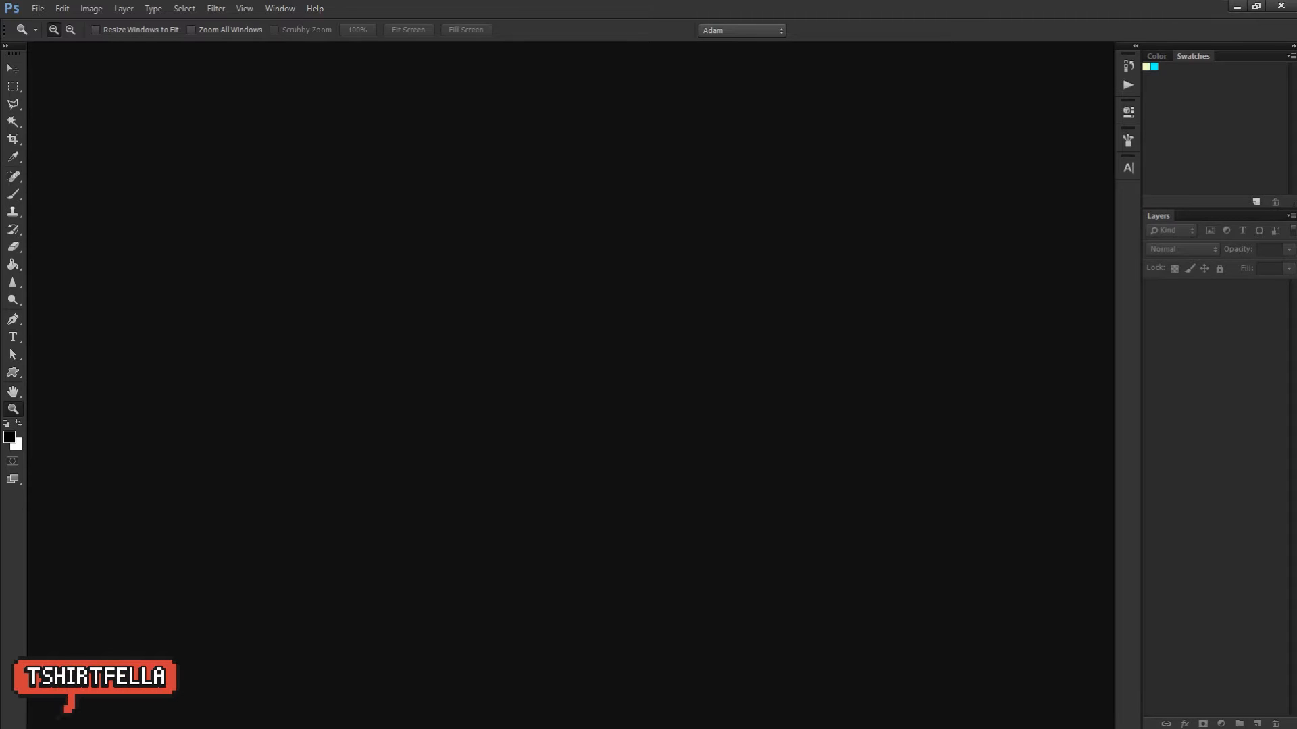
Step: Create a new 4500 × 5400 px document and fill its background with black
click(38, 9)
click(56, 26)
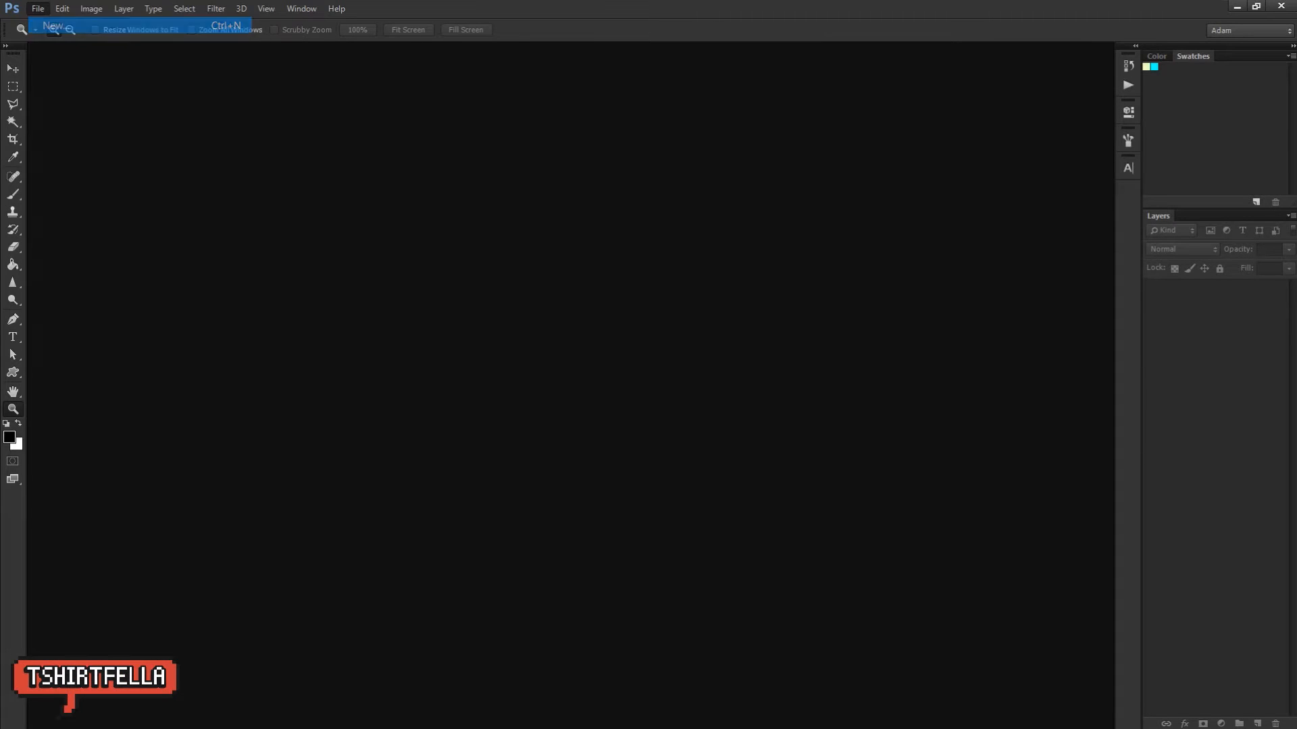
key(Return)
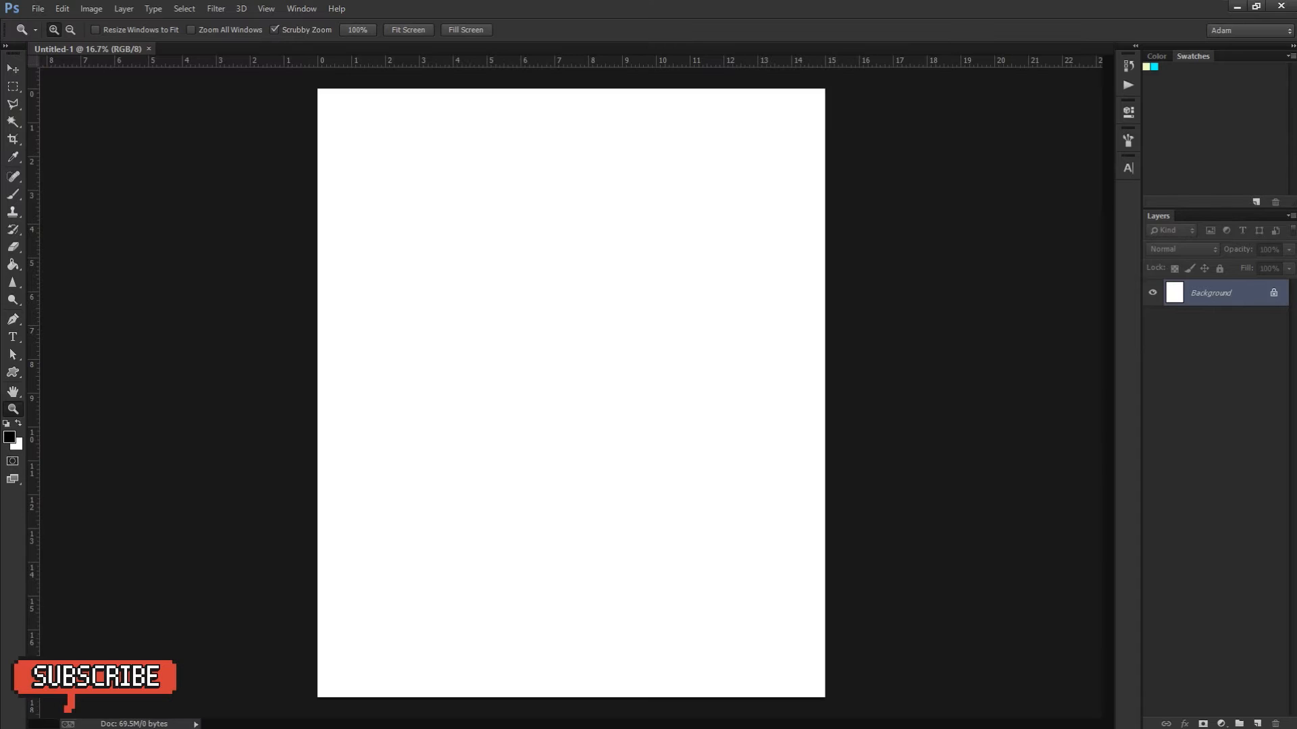
key(g)
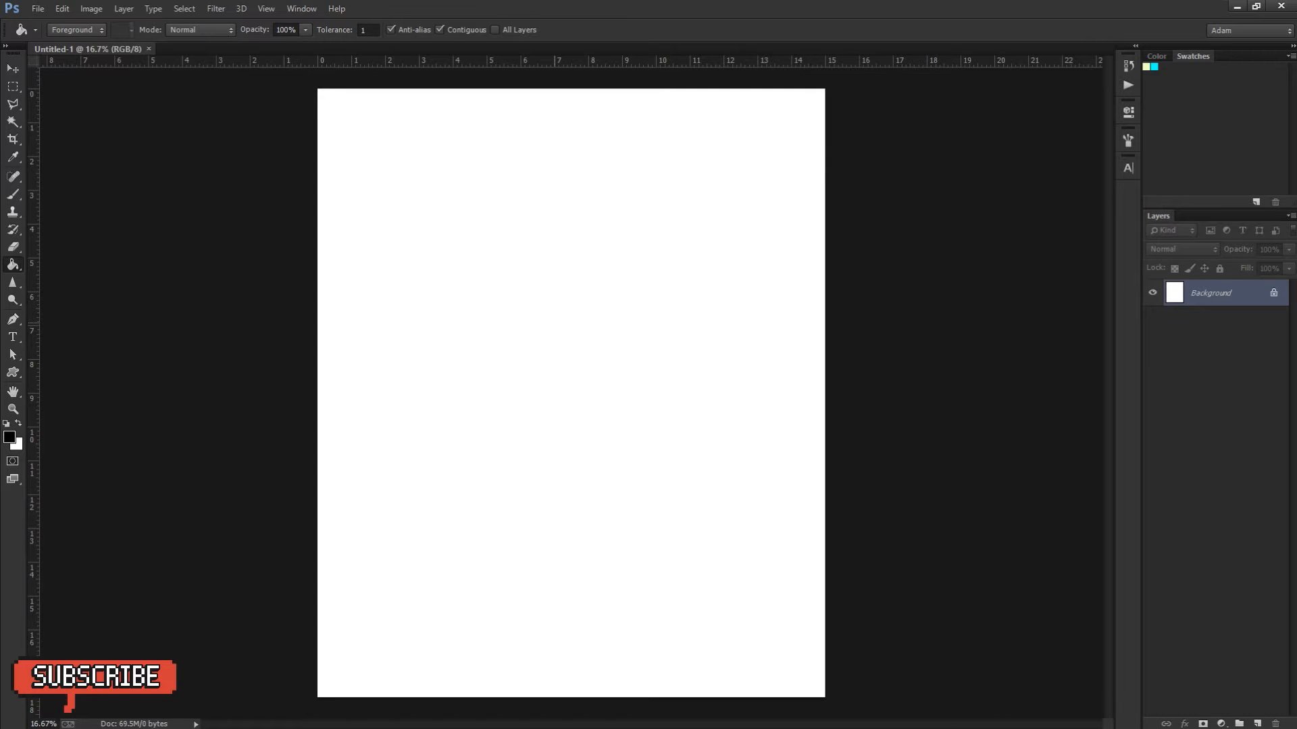
click(555, 323)
Step: Switch to Chrome and search Google Images for "ufo tshirt"
click(146, 713)
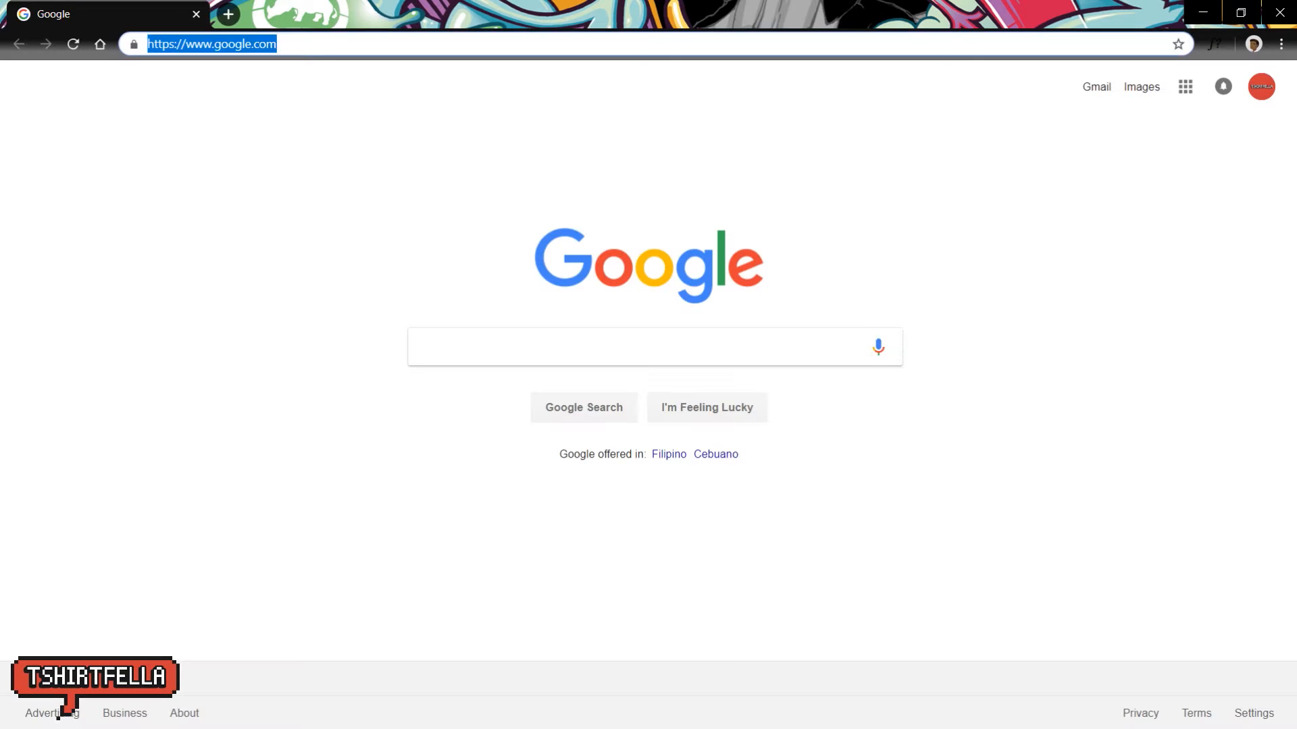
text(ufo)
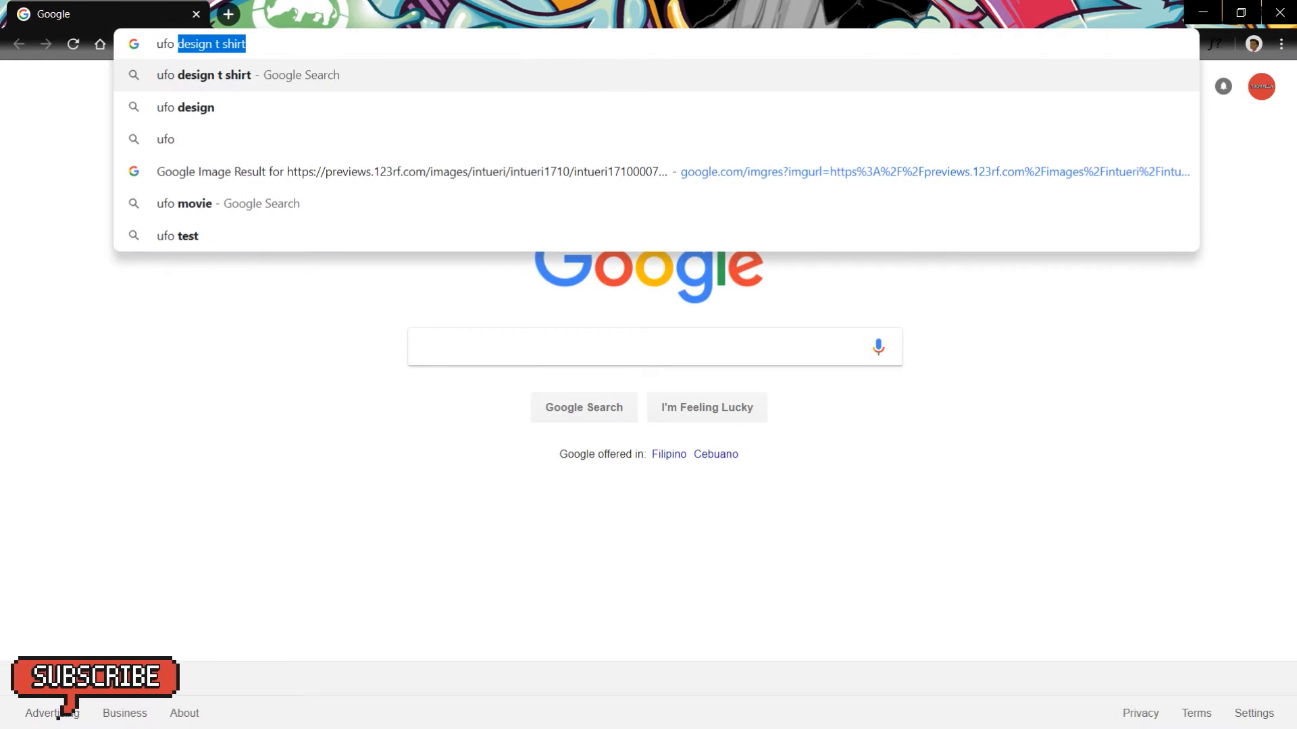
text( tshirt)
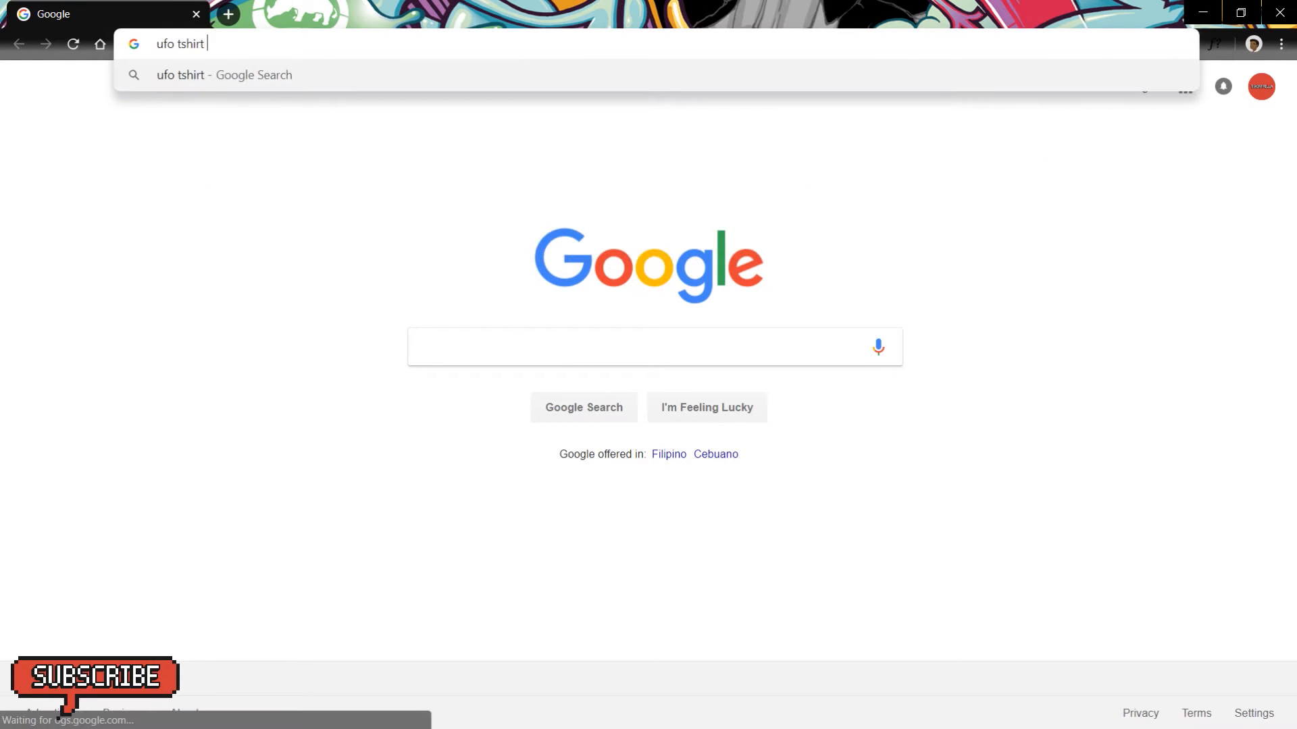
text( desi)
key(BackSpace)
key(BackSpace)
key(BackSpace)
key(BackSpace)
key(BackSpace)
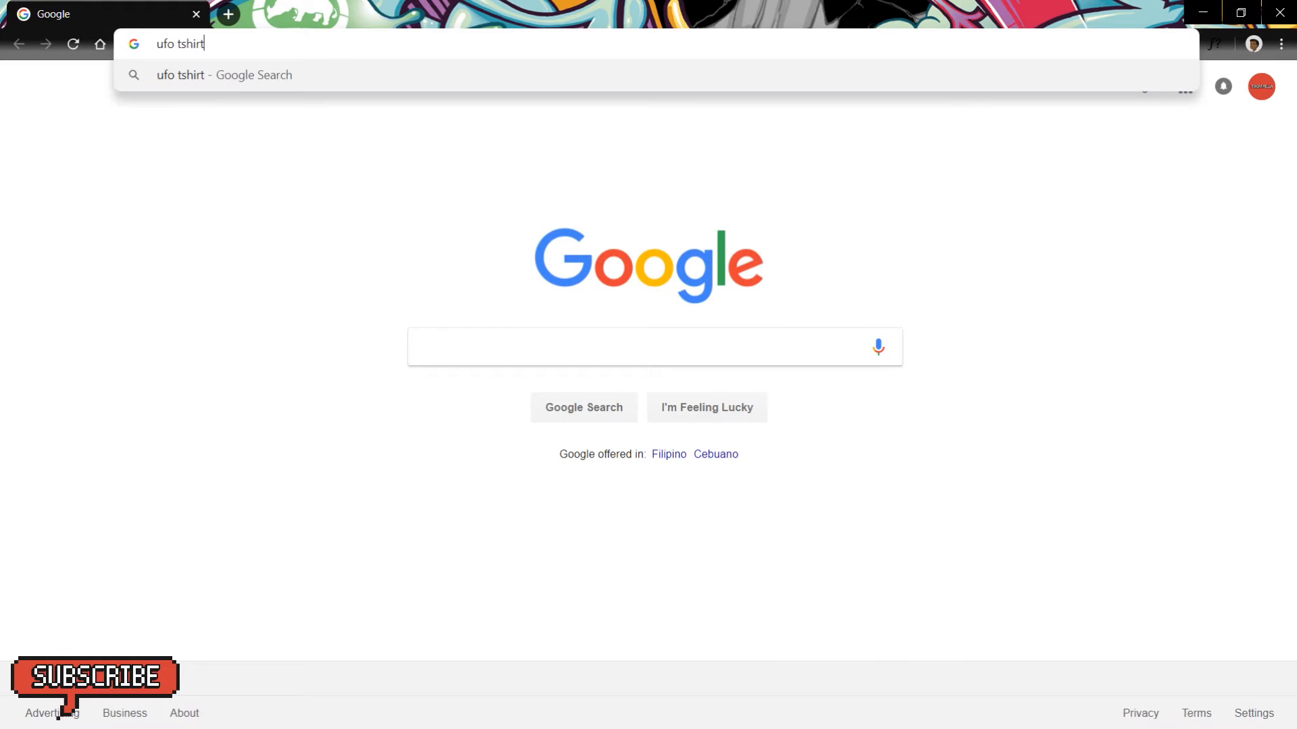
key(Return)
click(202, 145)
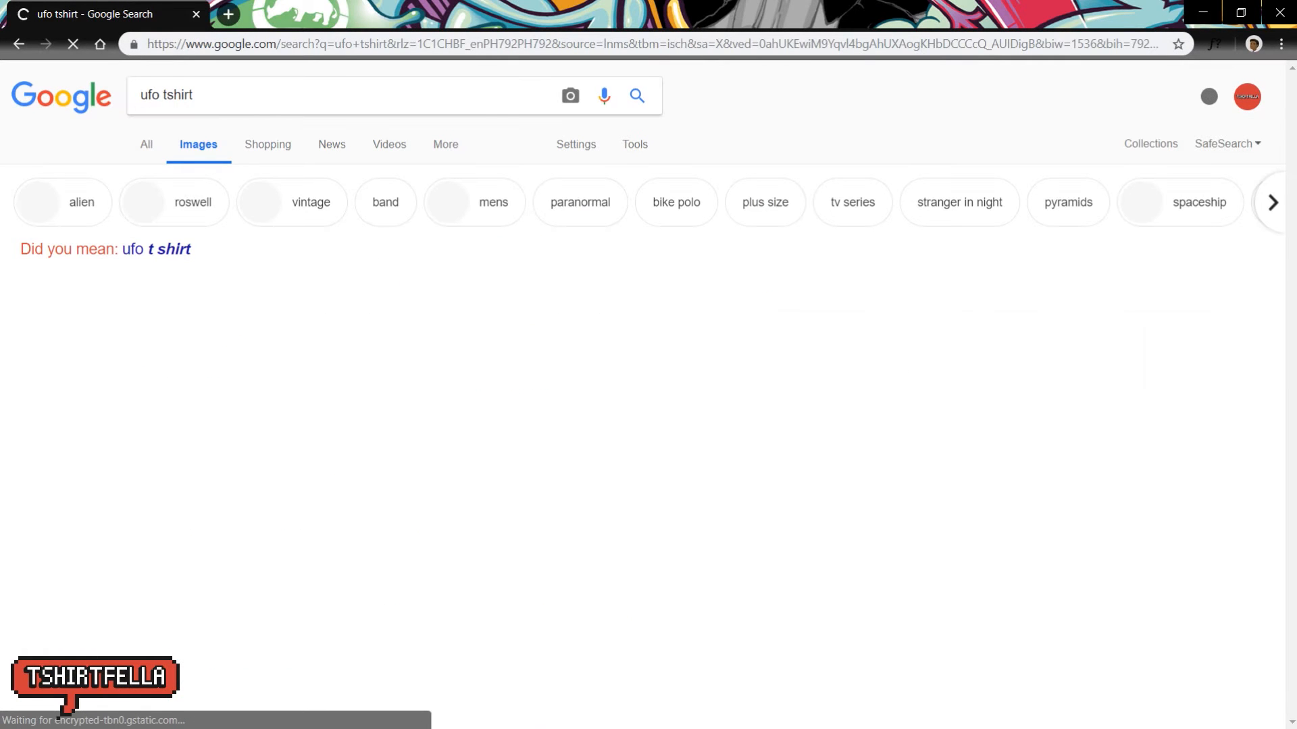
Step: Open the yellow UFO and Alien Gifts shirt and the Paul Smith Junior Glow In The Dark UFO shirt in new tabs
scroll(648, 405, down, 1)
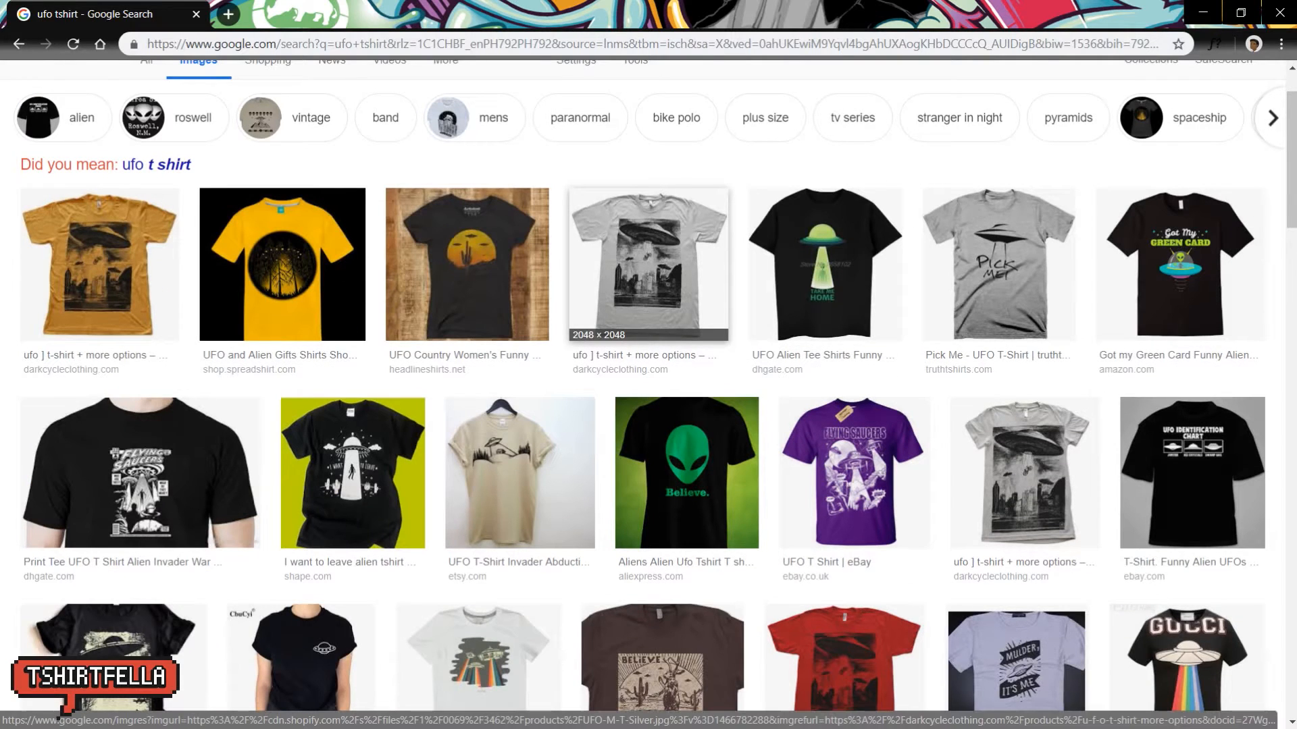
right_click(365, 280)
click(440, 292)
scroll(405, 304, down, 3)
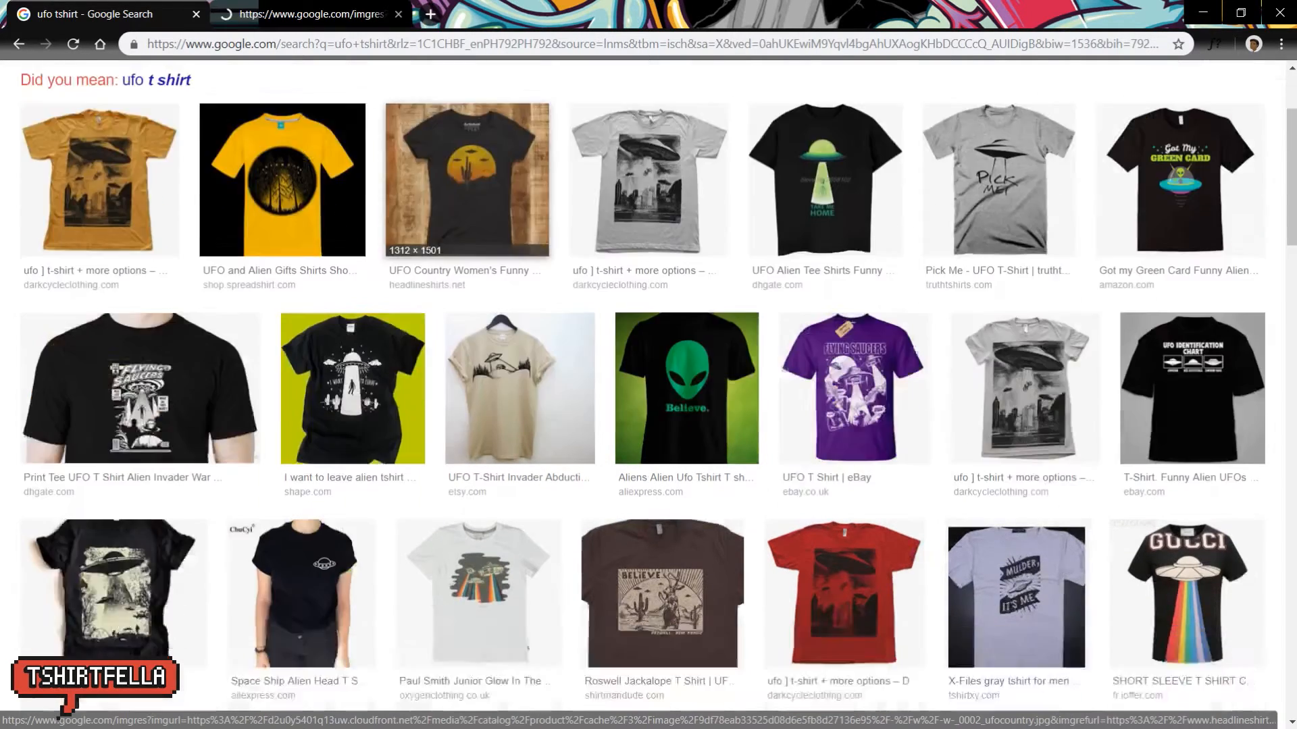
scroll(405, 308, down, 2)
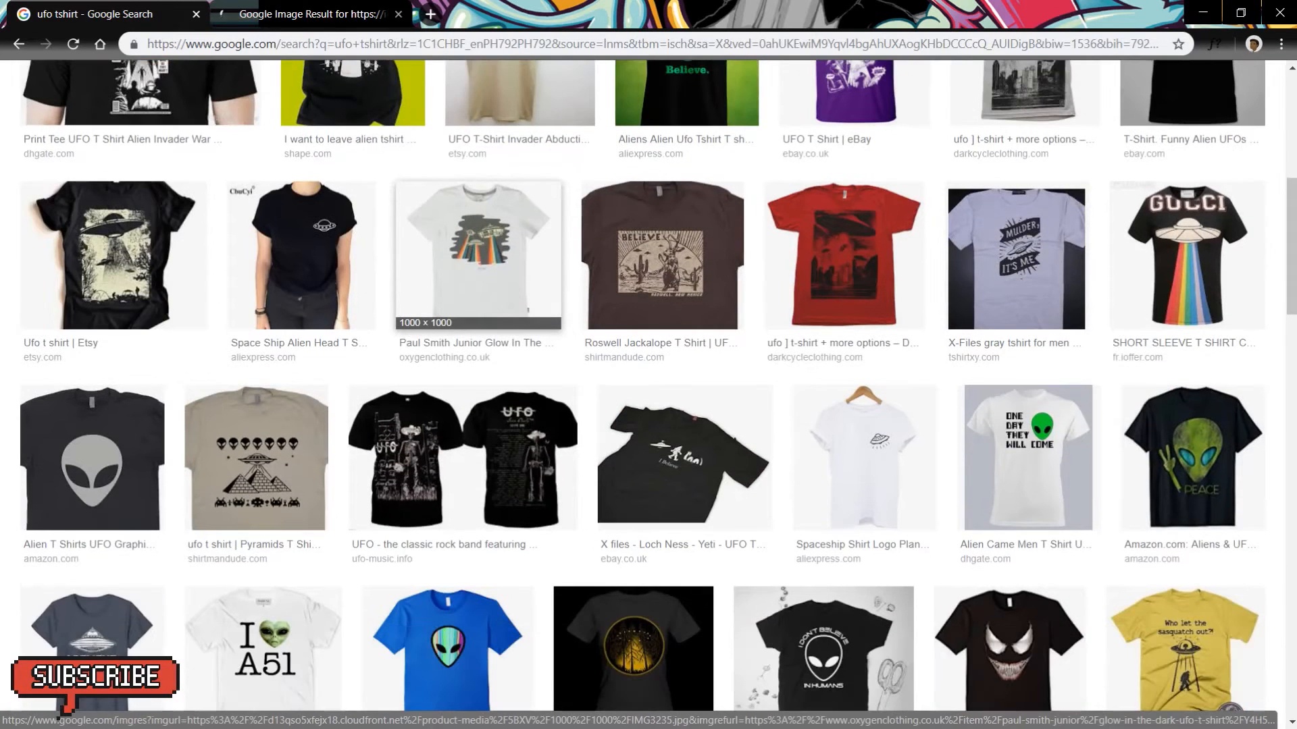
right_click(477, 266)
click(534, 280)
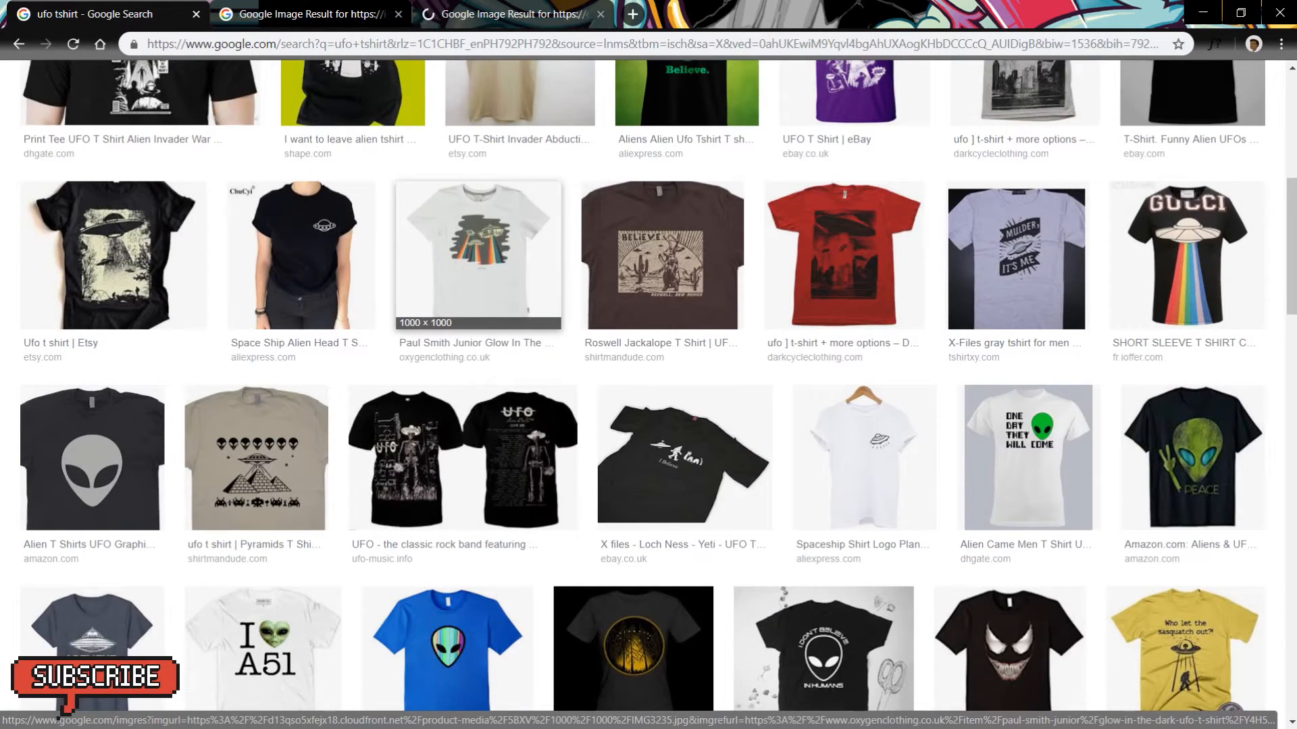
Step: Look through more UFO shirt results and open the Ufo Funny Cats Alien Outer Space design in a new tab
scroll(533, 279, down, 2)
scroll(432, 324, down, 4)
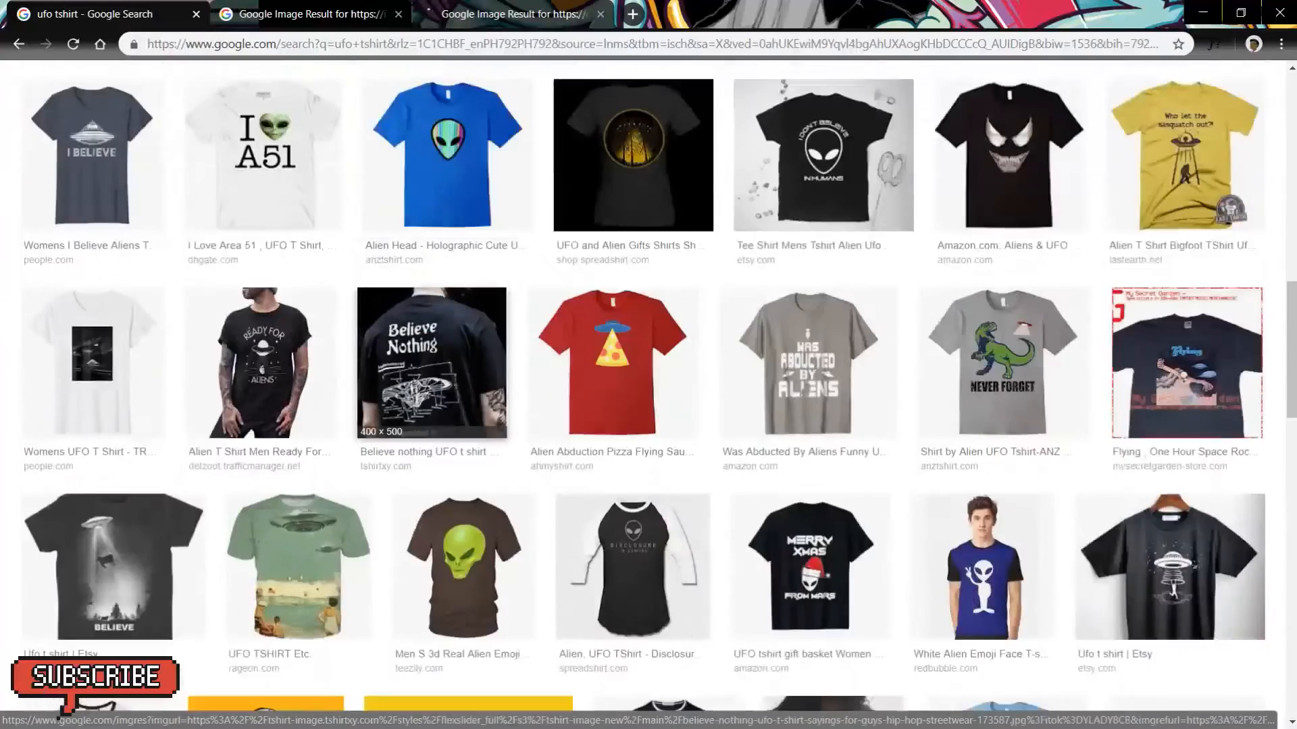
scroll(439, 304, down, 7)
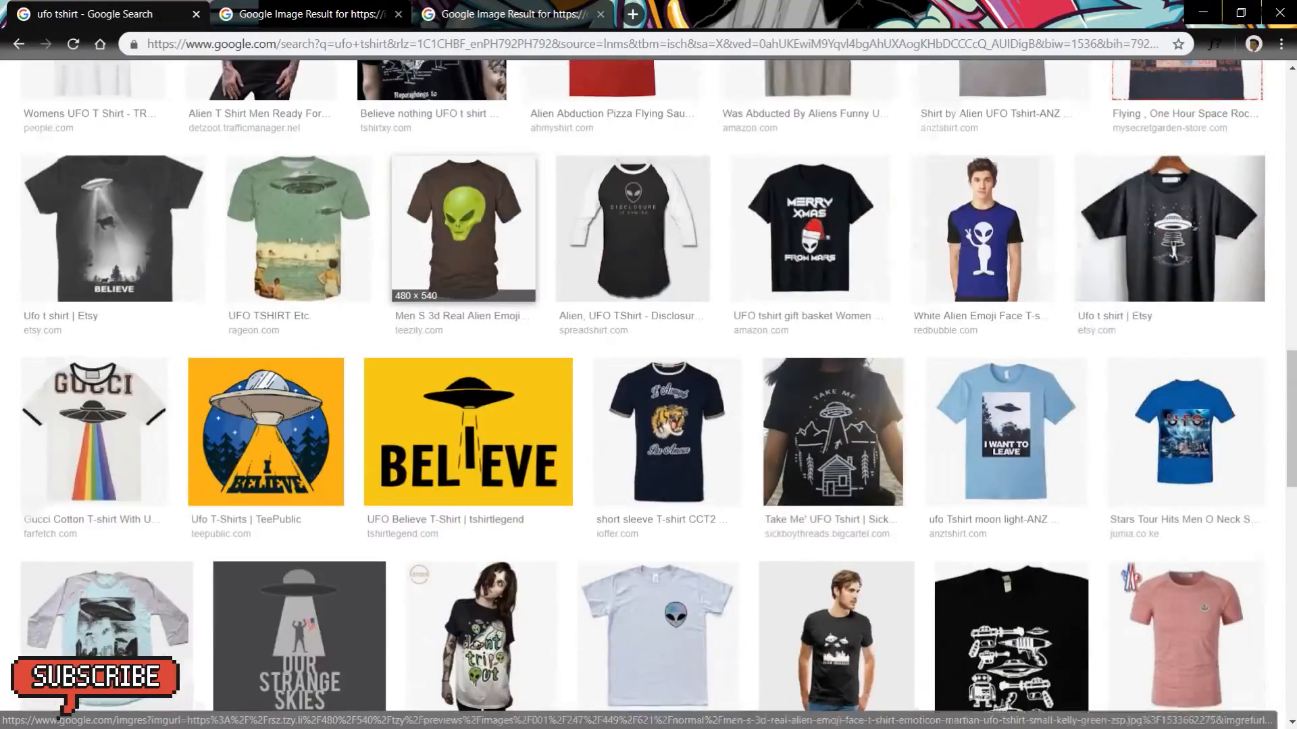
scroll(466, 304, down, 8)
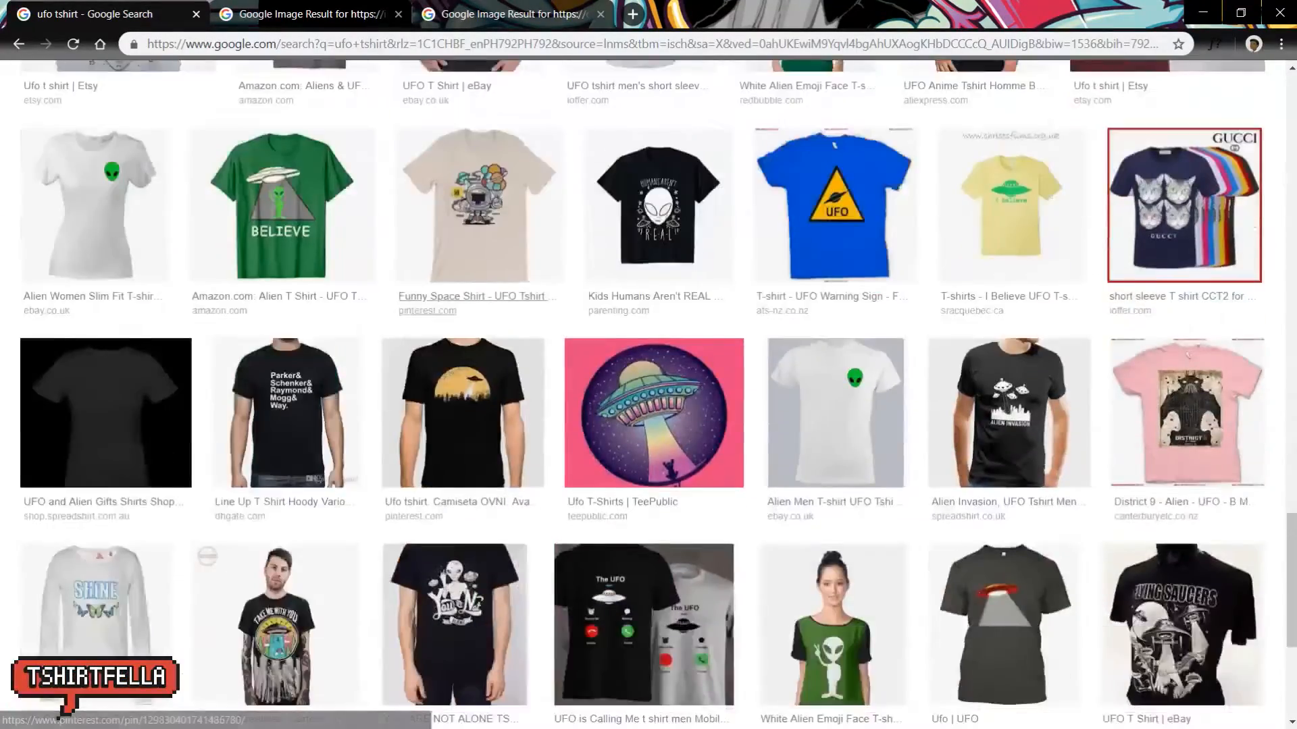
scroll(466, 237, down, 7)
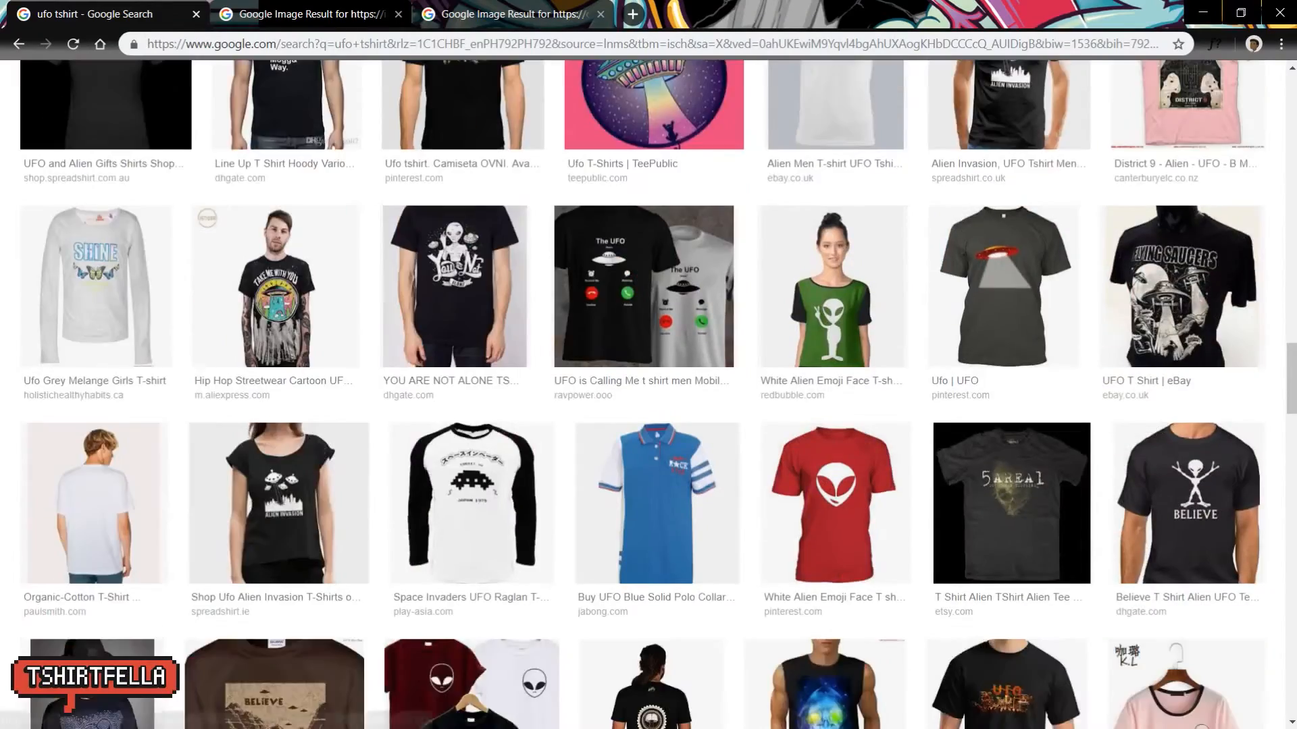
scroll(466, 237, down, 7)
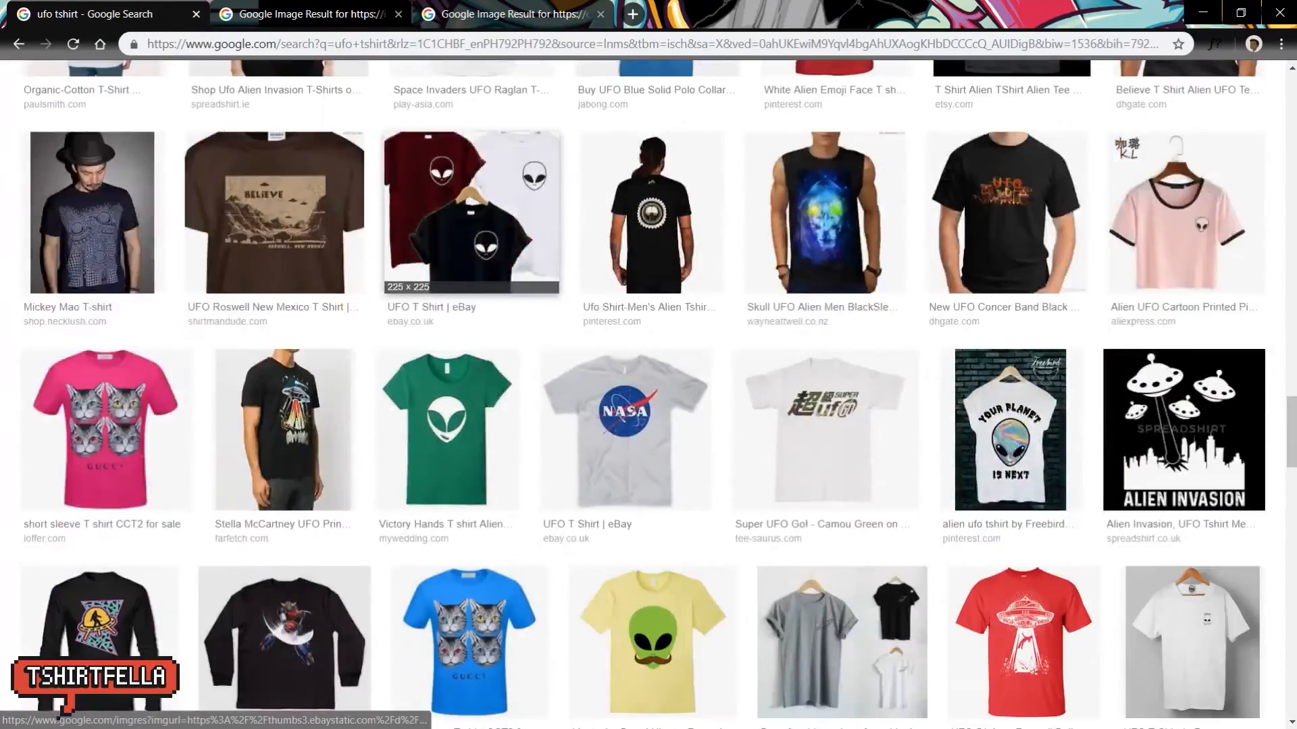
scroll(466, 304, down, 11)
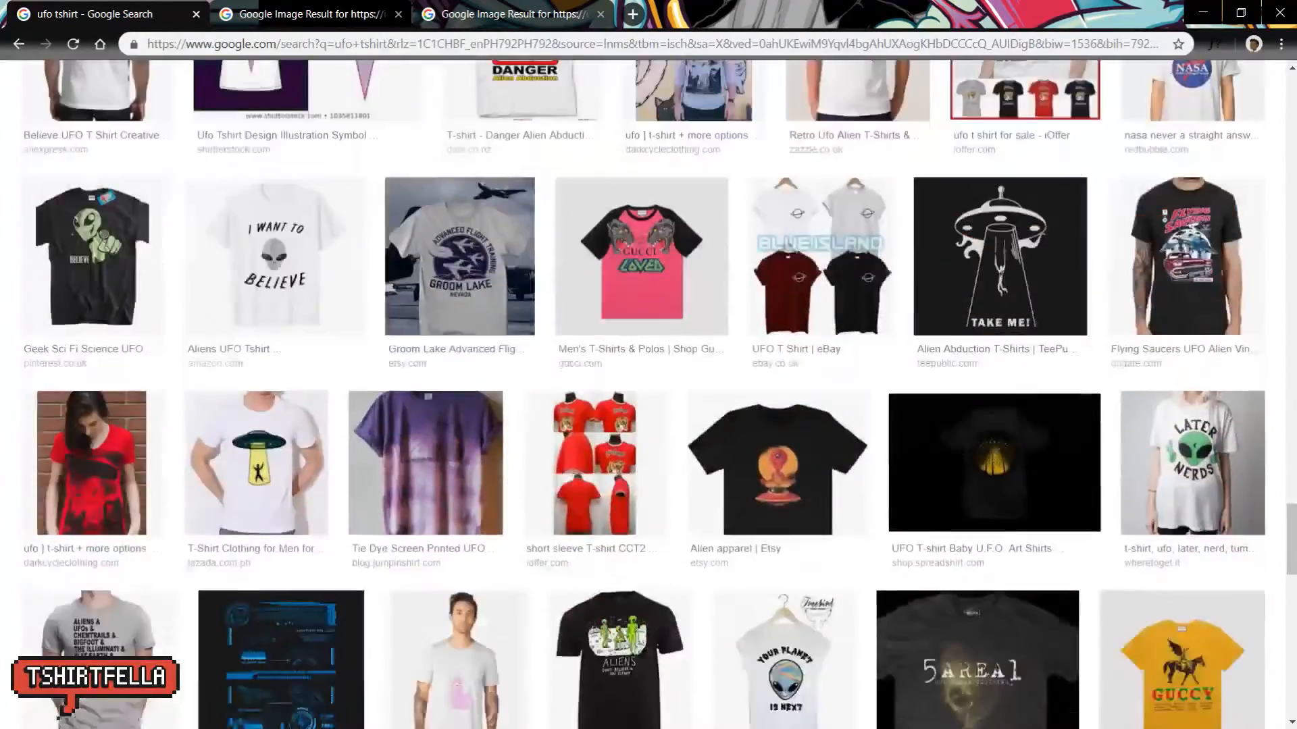
scroll(456, 331, down, 6)
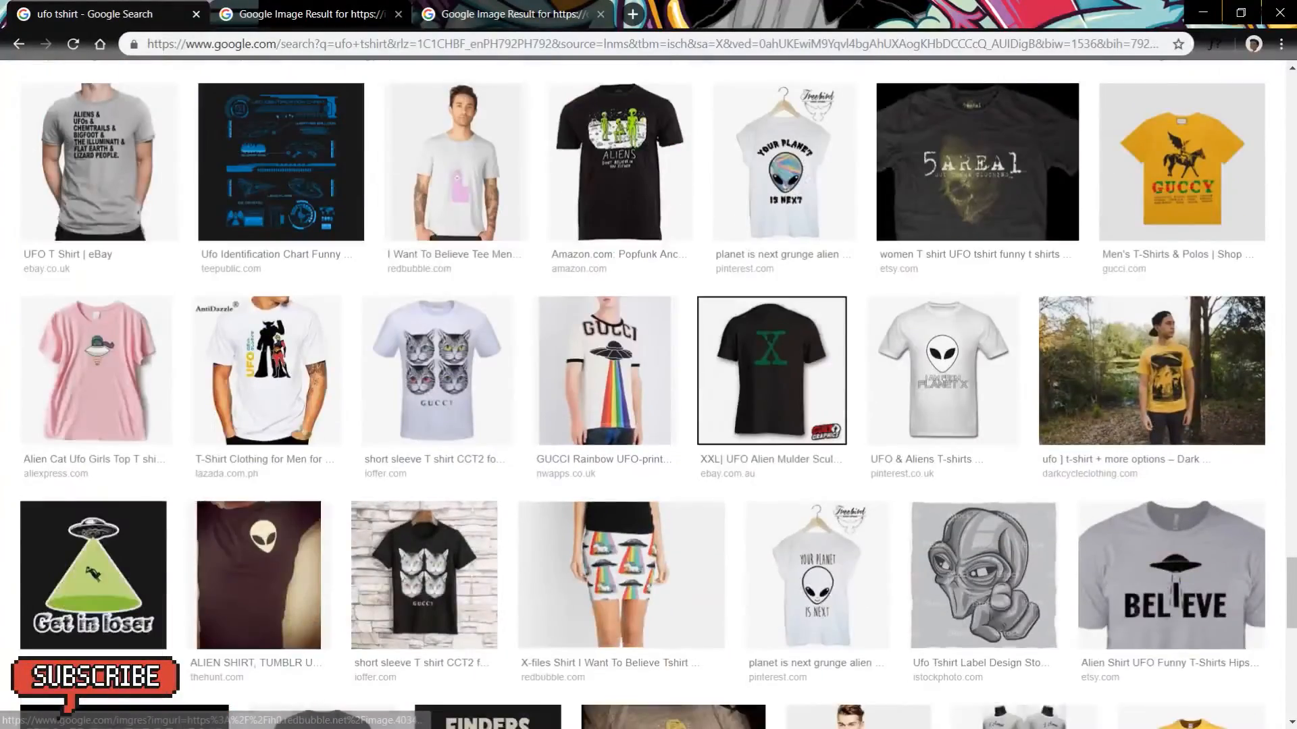
scroll(466, 338, down, 6)
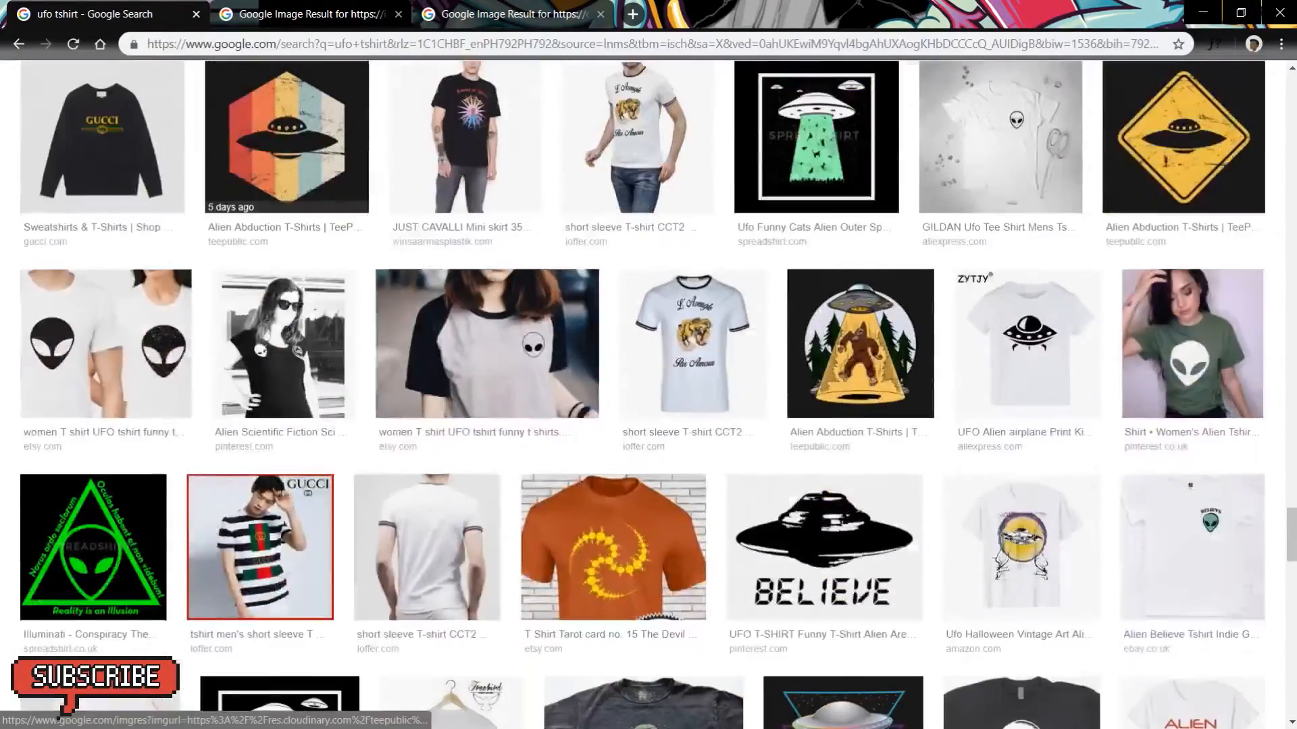
right_click(820, 155)
click(845, 167)
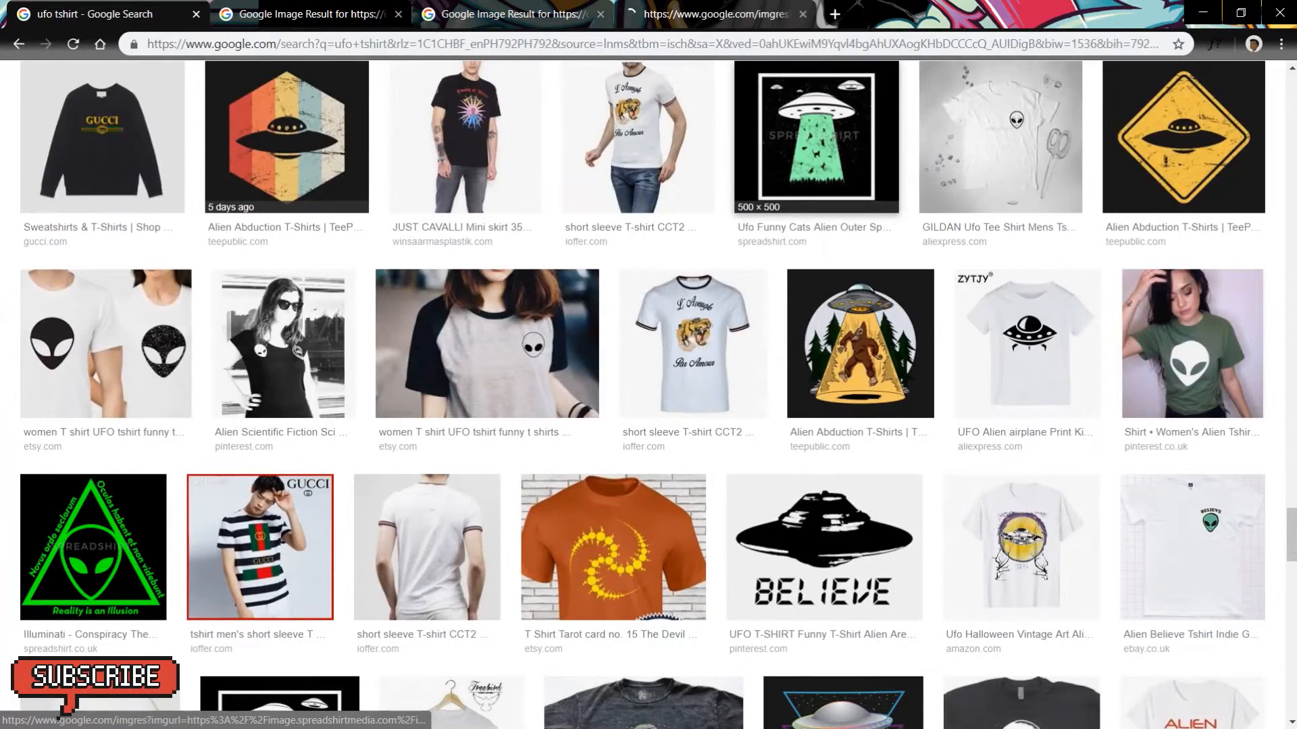
Step: Examine the artwork, colours and composition of the three opened UFO shirt designs as references
click(716, 13)
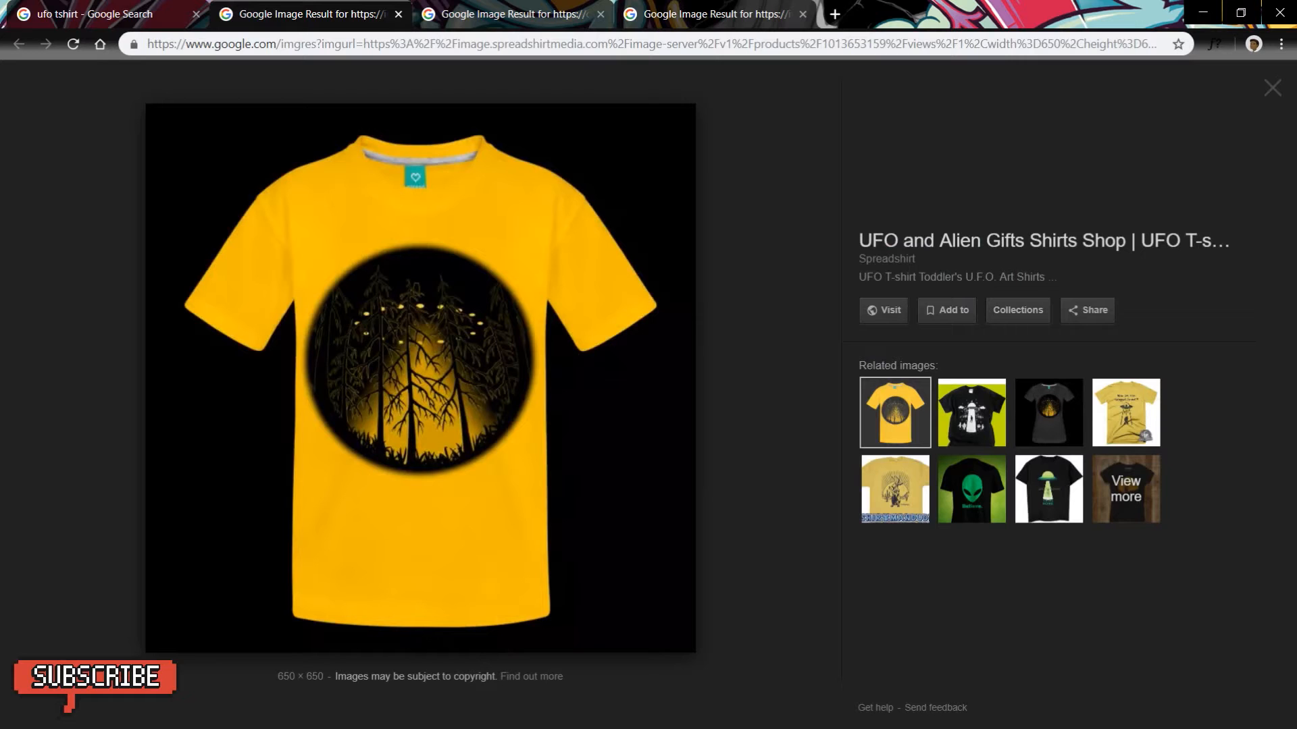
key(ctrl+Tab)
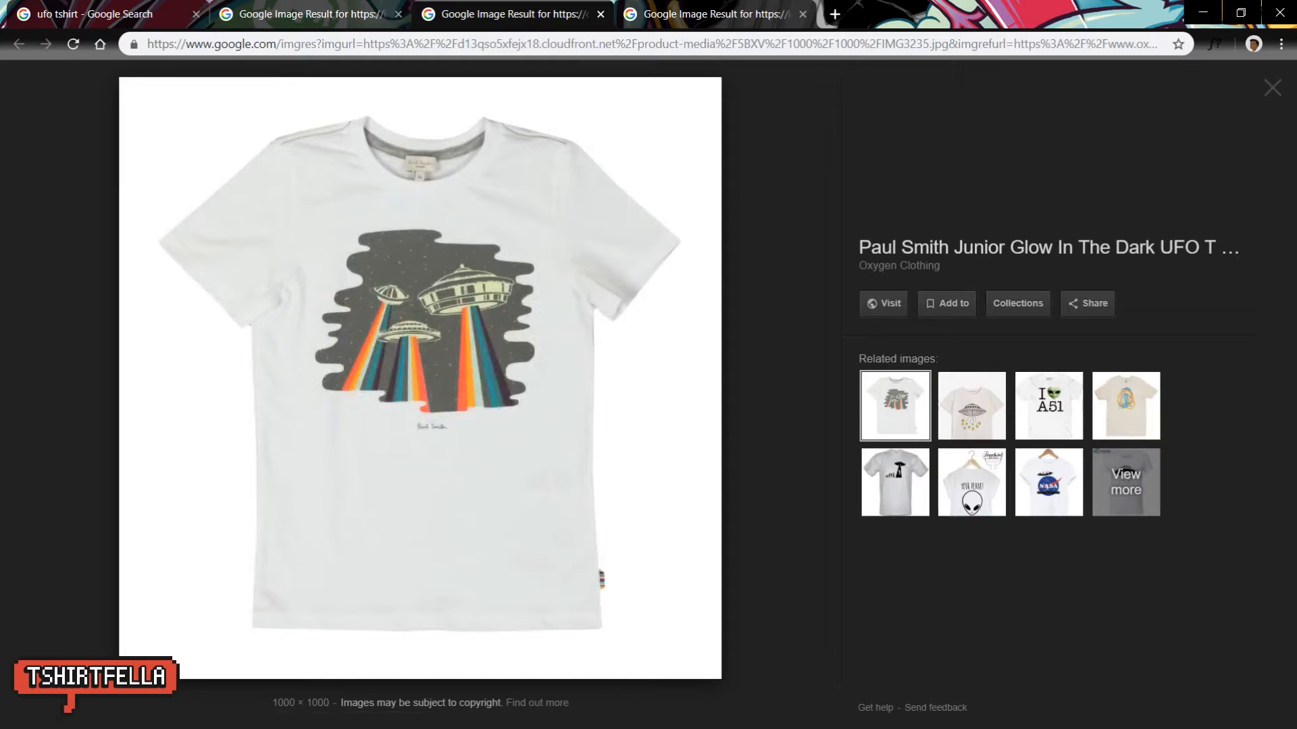
key(ctrl+Tab)
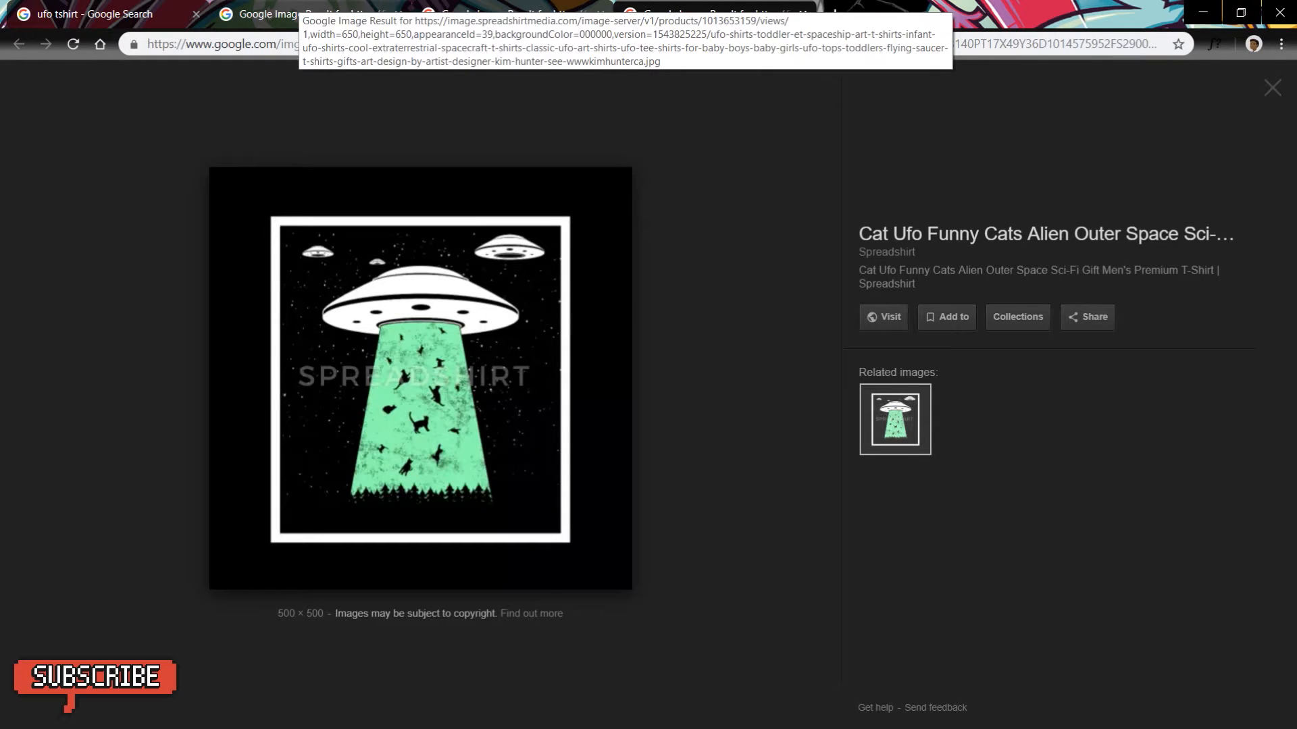
click(297, 5)
Step: Switch to Bridge and place the white solid flying saucer silhouette from the UFO folder, centred, into the Photoshop document
click(230, 713)
click(272, 713)
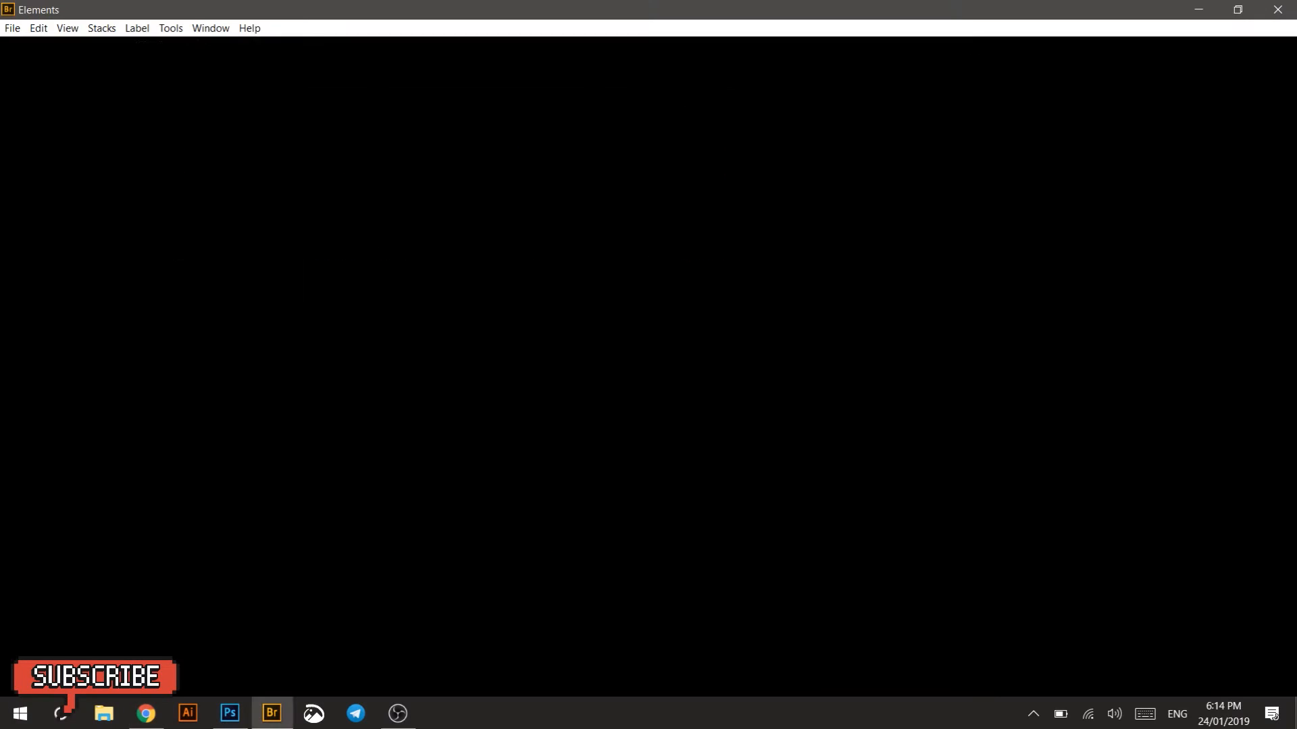
double_click(530, 166)
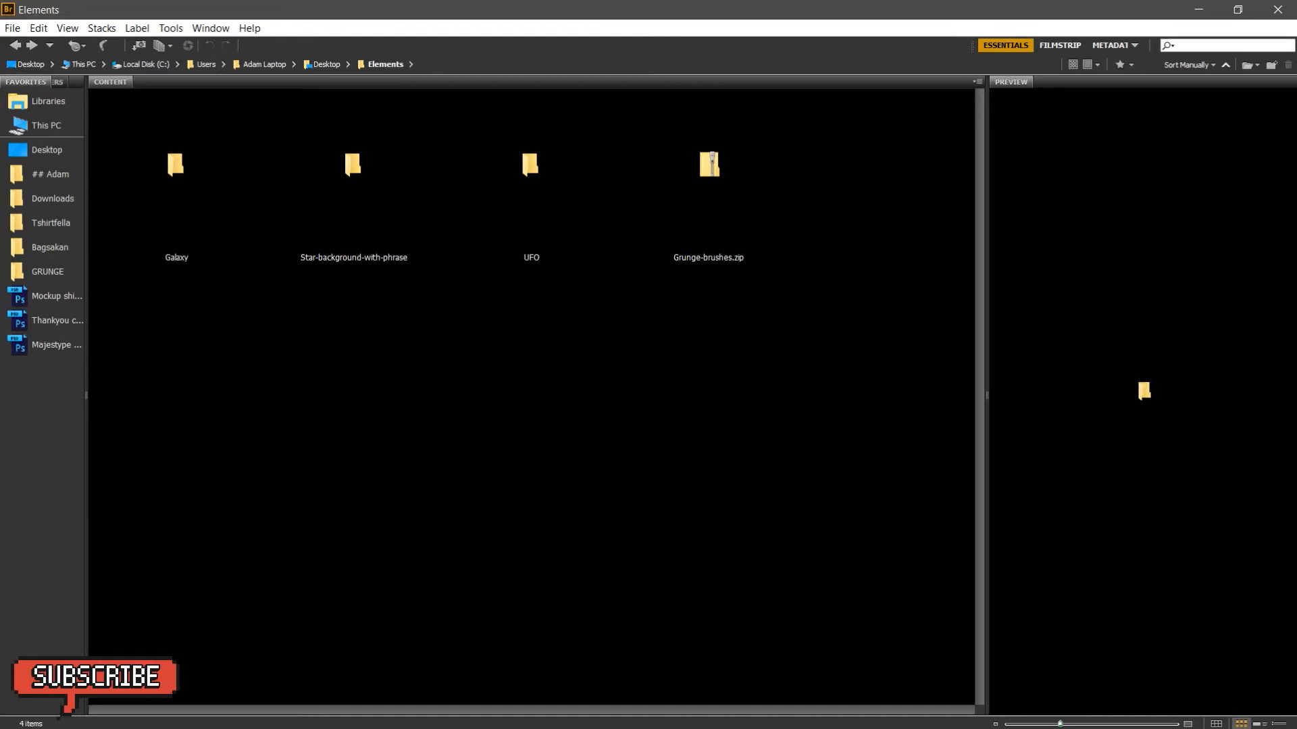
drag(708, 174, 436, 314)
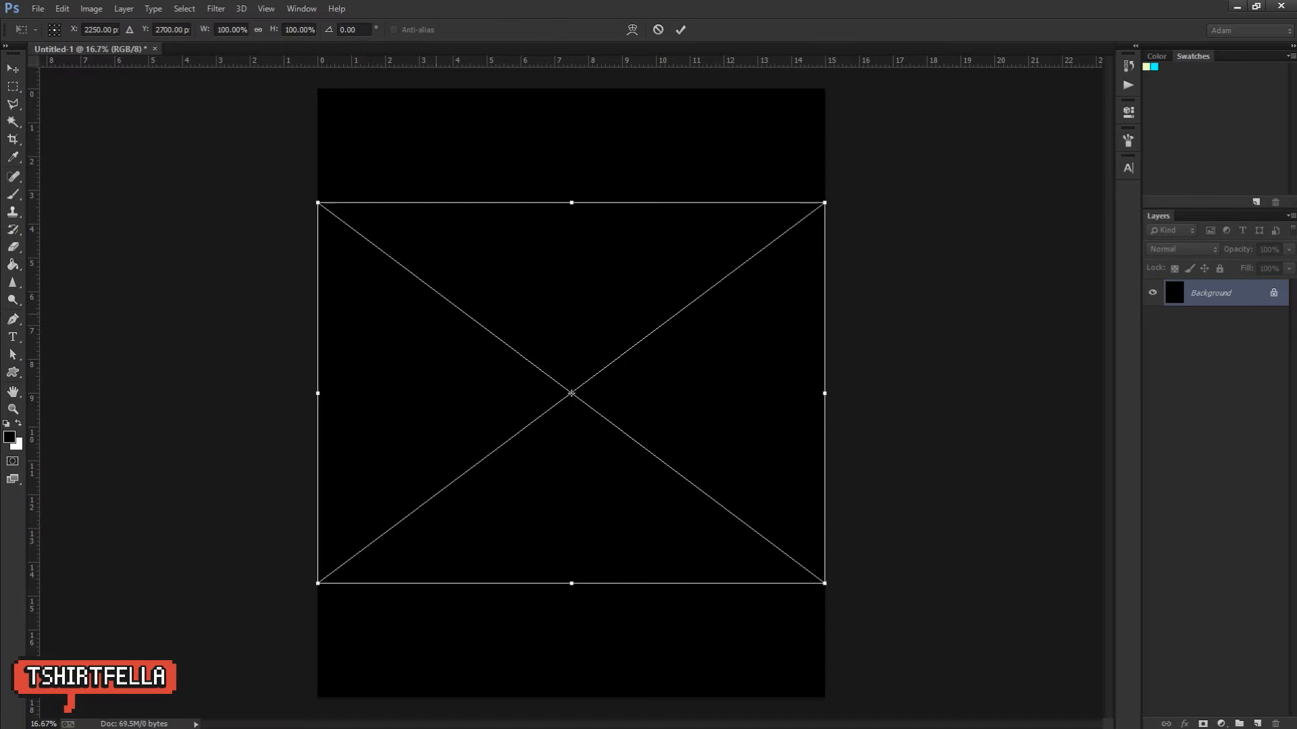
key(Return)
Step: Add a new empty layer above the flying saucer silhouette
key(v)
key(ctrl+plus)
key(ctrl+plus)
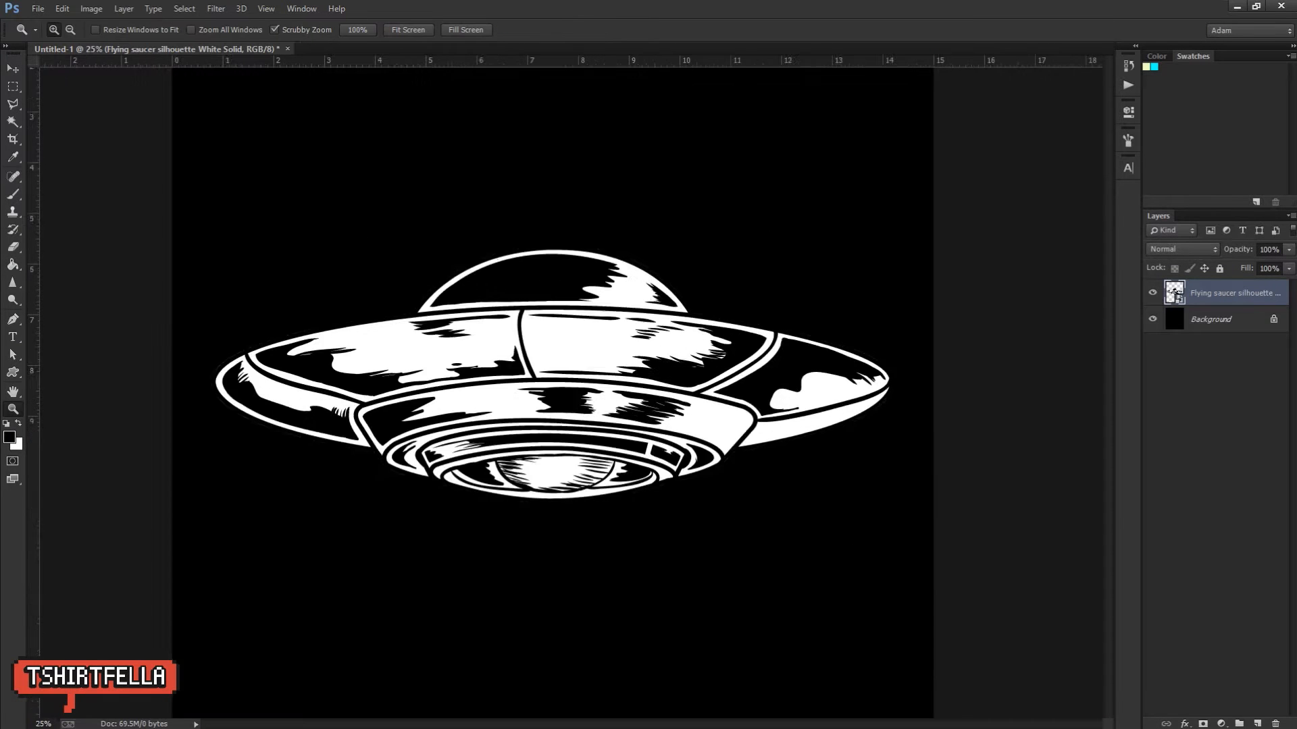
key(ctrl+shift+alt+n)
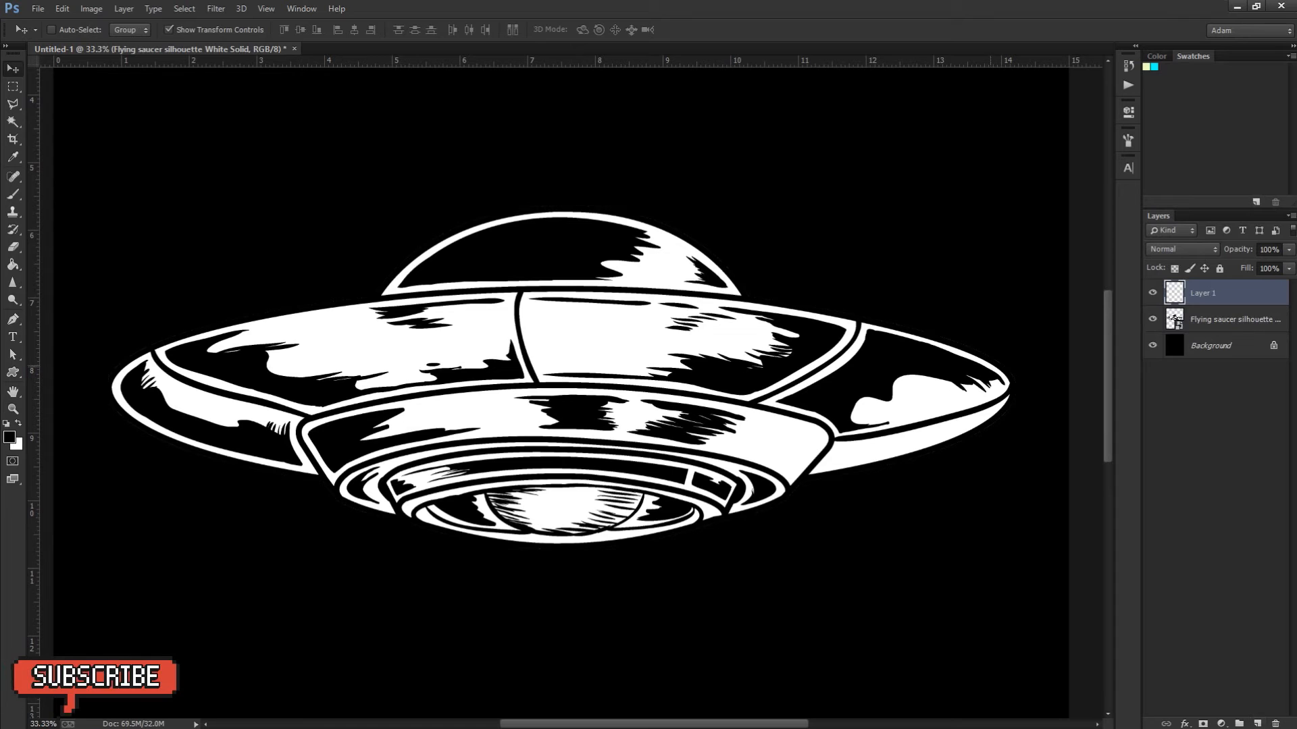
Step: Paint over the saucer's dome on the new layer with the cyan swatch, using a 125 px brush
key(b)
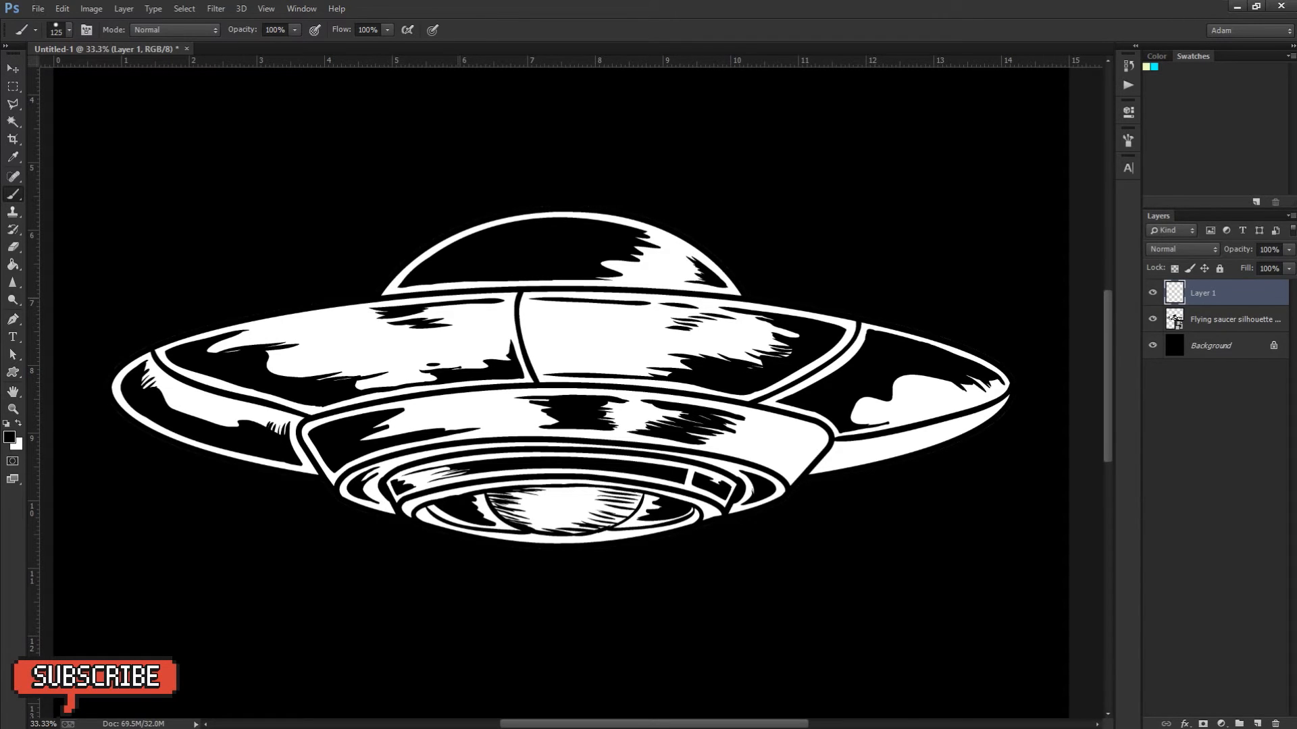
key(z)
click(537, 255)
drag(537, 255, 435, 329)
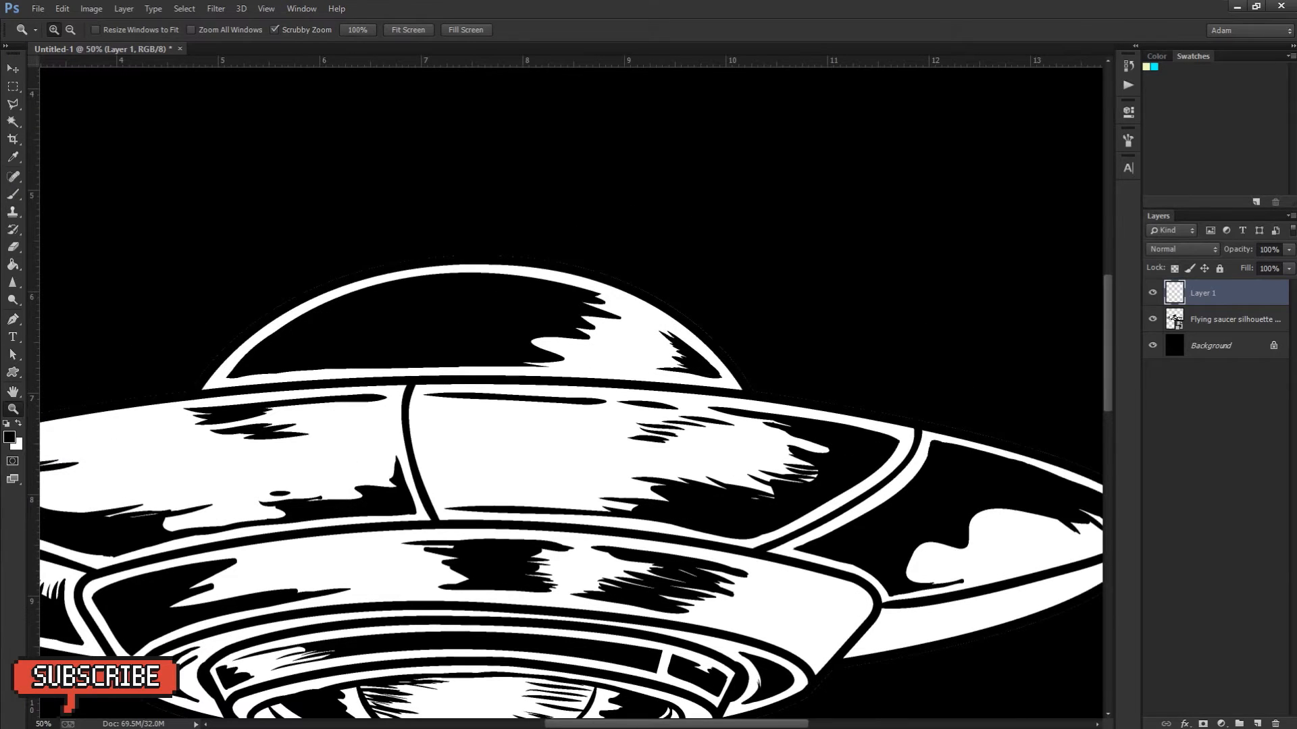
click(1154, 67)
key(b)
mouse_move(552, 371)
mouse_down()
mouse_move(224, 386)
mouse_move(320, 307)
mouse_move(479, 263)
mouse_move(588, 254)
mouse_move(828, 274)
mouse_move(892, 301)
mouse_move(878, 334)
mouse_up()
key(z)
click(349, 314)
click(349, 314)
key(b)
mouse_move(712, 391)
mouse_down()
mouse_move(235, 377)
mouse_move(375, 368)
mouse_move(655, 460)
mouse_move(621, 398)
mouse_move(500, 297)
mouse_move(438, 345)
mouse_move(492, 357)
mouse_up()
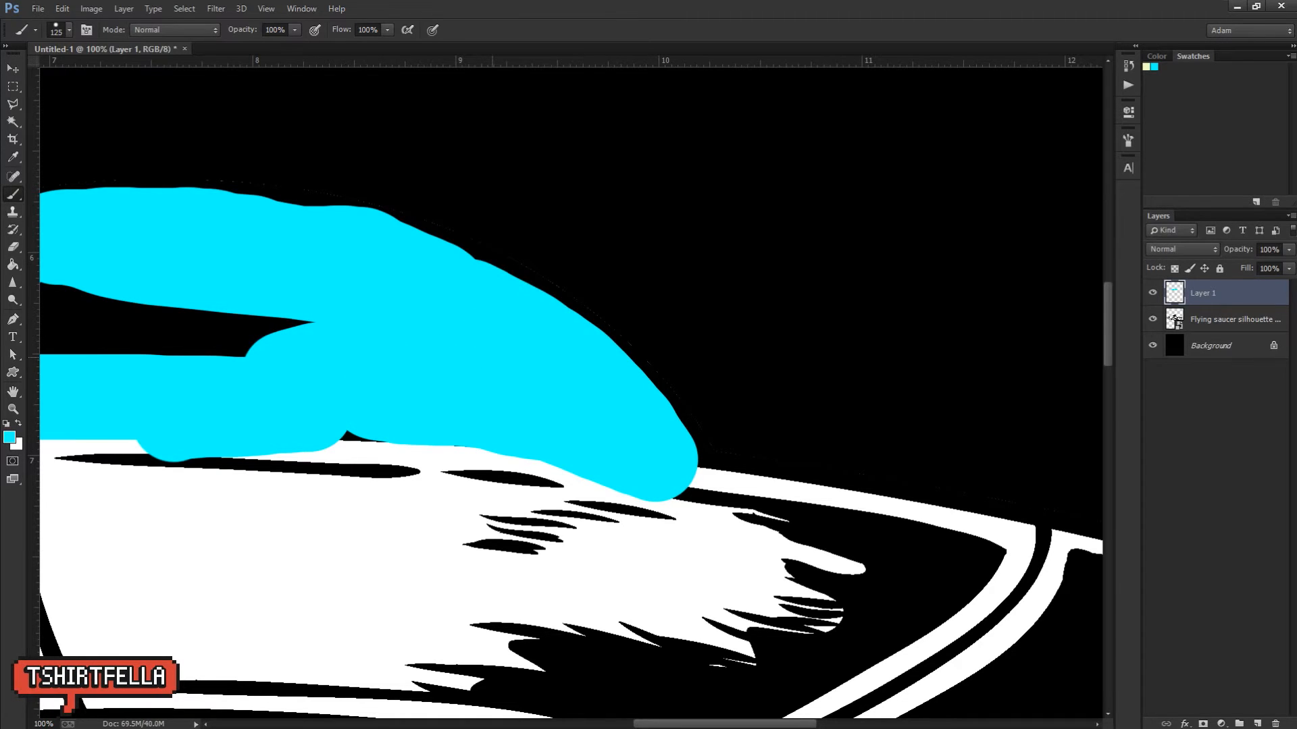
Step: Paint the round light on the saucer's underside cyan with a smaller brush, adjusting the brush size to stay inside the outline
drag(484, 500, 386, 278)
key(z)
alt+click(545, 493)
alt+click(545, 493)
alt+click(545, 493)
drag(392, 634, 415, 508)
click(396, 550)
click(385, 551)
key(b)
key(z)
click(236, 480)
key(b)
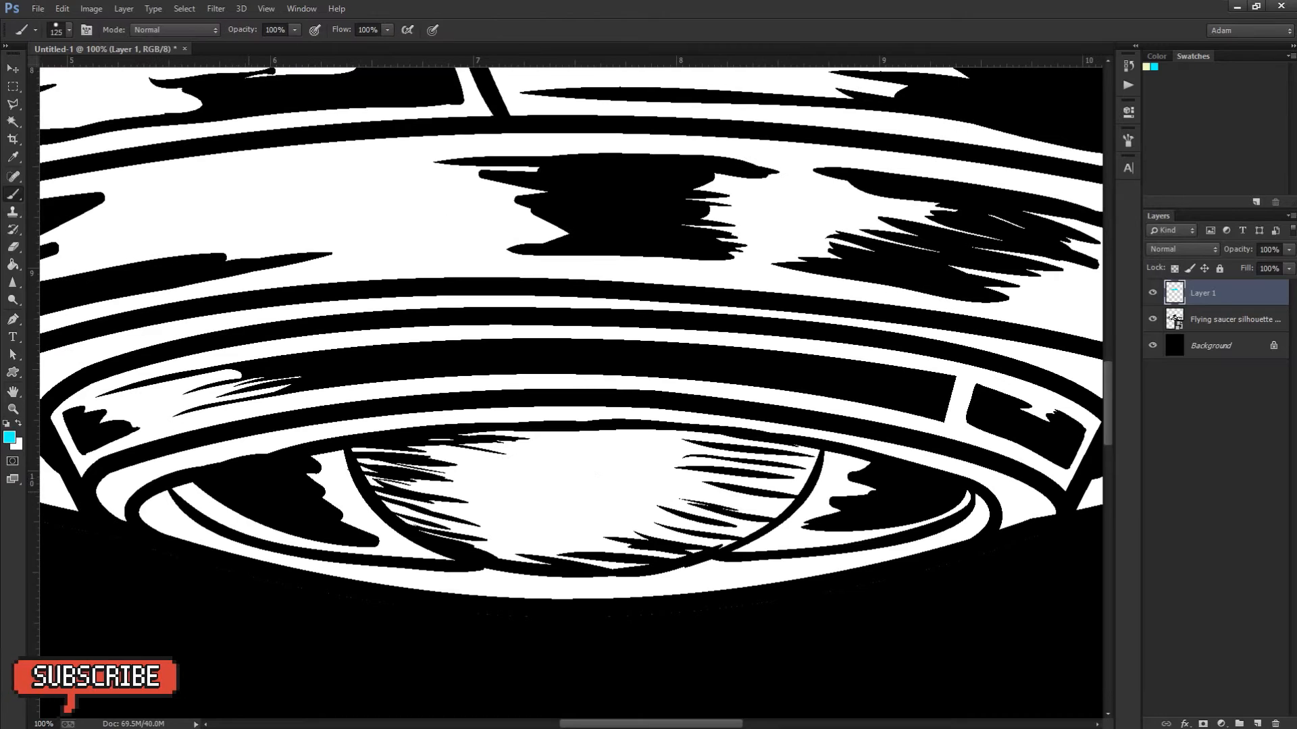
key(bracketleft)
key(bracketleft)
key(bracketleft)
key(bracketleft)
key(bracketleft)
key(bracketleft)
mouse_move(181, 485)
mouse_down()
mouse_move(274, 532)
mouse_move(446, 556)
mouse_move(375, 506)
mouse_move(304, 483)
mouse_move(372, 466)
mouse_up()
key(bracketright)
mouse_move(487, 451)
mouse_down()
mouse_move(704, 449)
mouse_move(836, 466)
mouse_move(956, 510)
mouse_up()
key(bracketright)
mouse_move(459, 530)
mouse_down()
mouse_move(651, 544)
mouse_move(710, 521)
mouse_move(939, 527)
mouse_up()
key(bracketleft)
drag(827, 487, 375, 485)
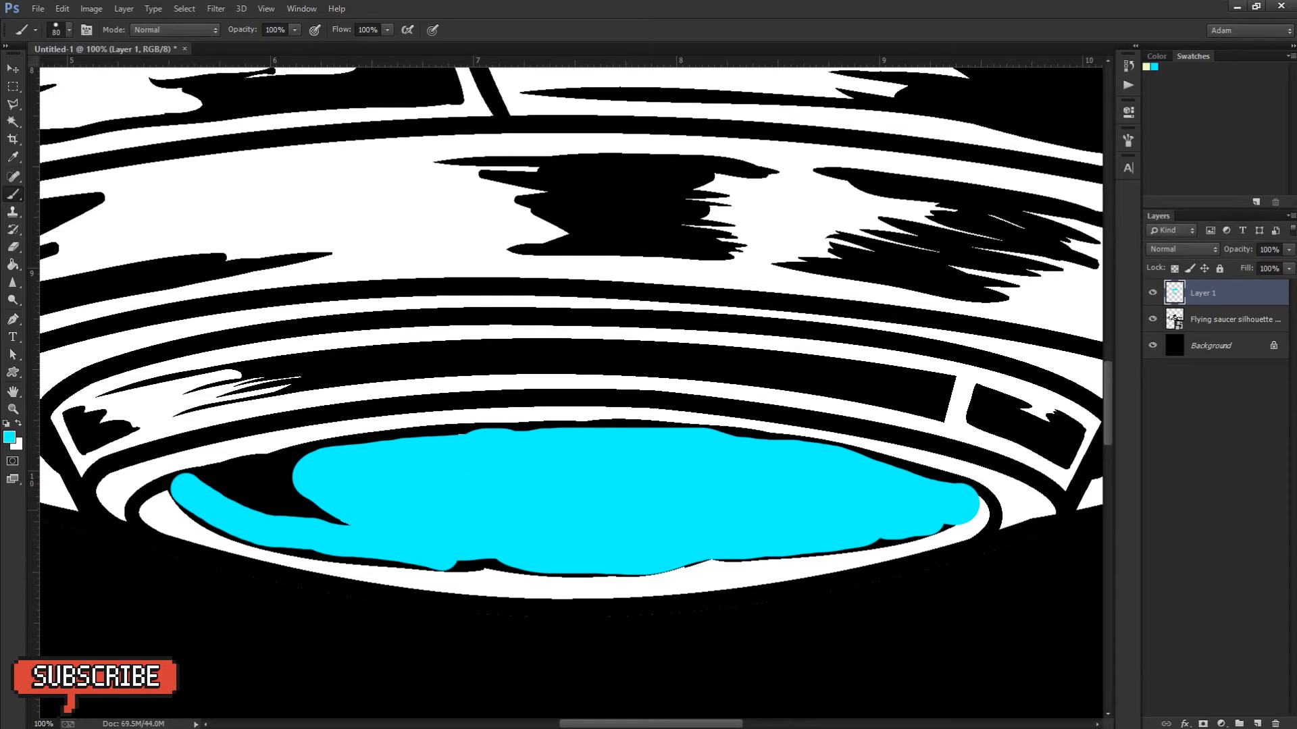
Step: Clip the cyan paint layer to the flying saucer silhouette and set its blend mode to Multiply
key(z)
alt+click(671, 352)
alt+click(671, 353)
alt+click(671, 352)
drag(683, 338, 674, 366)
key(v)
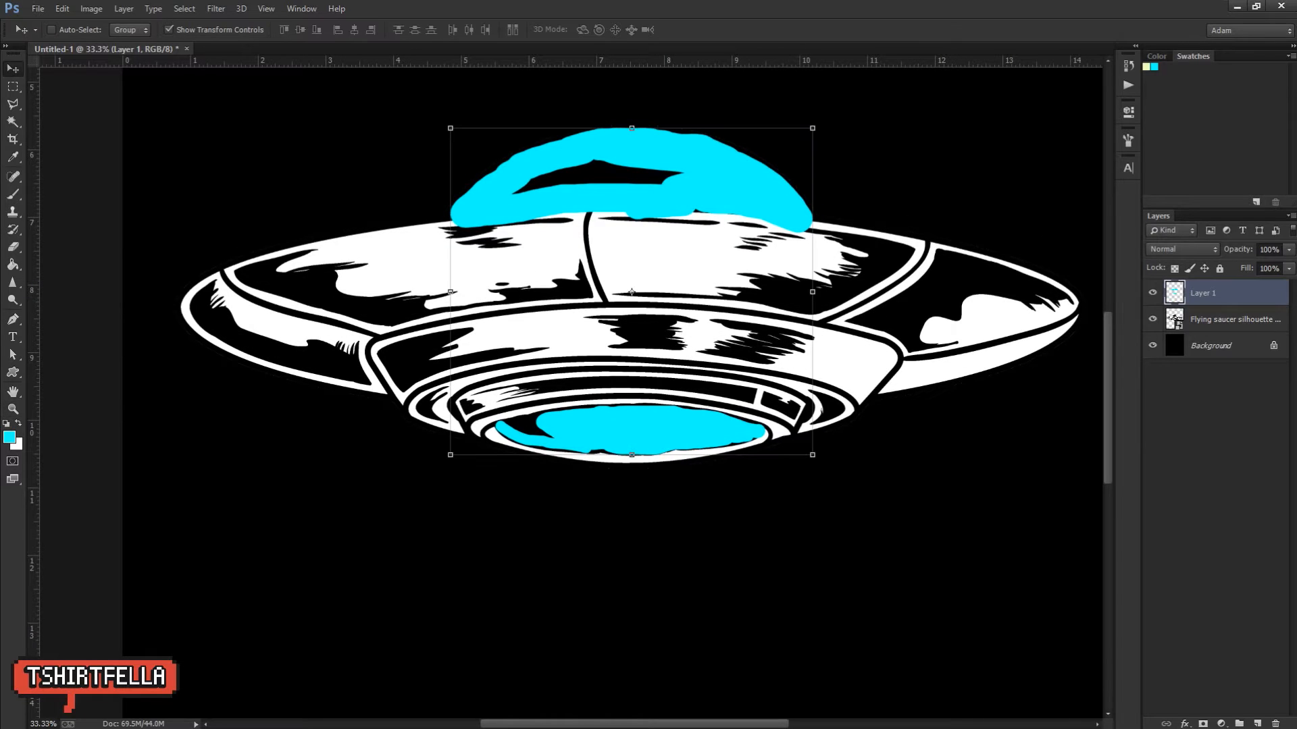
right_click(1223, 292)
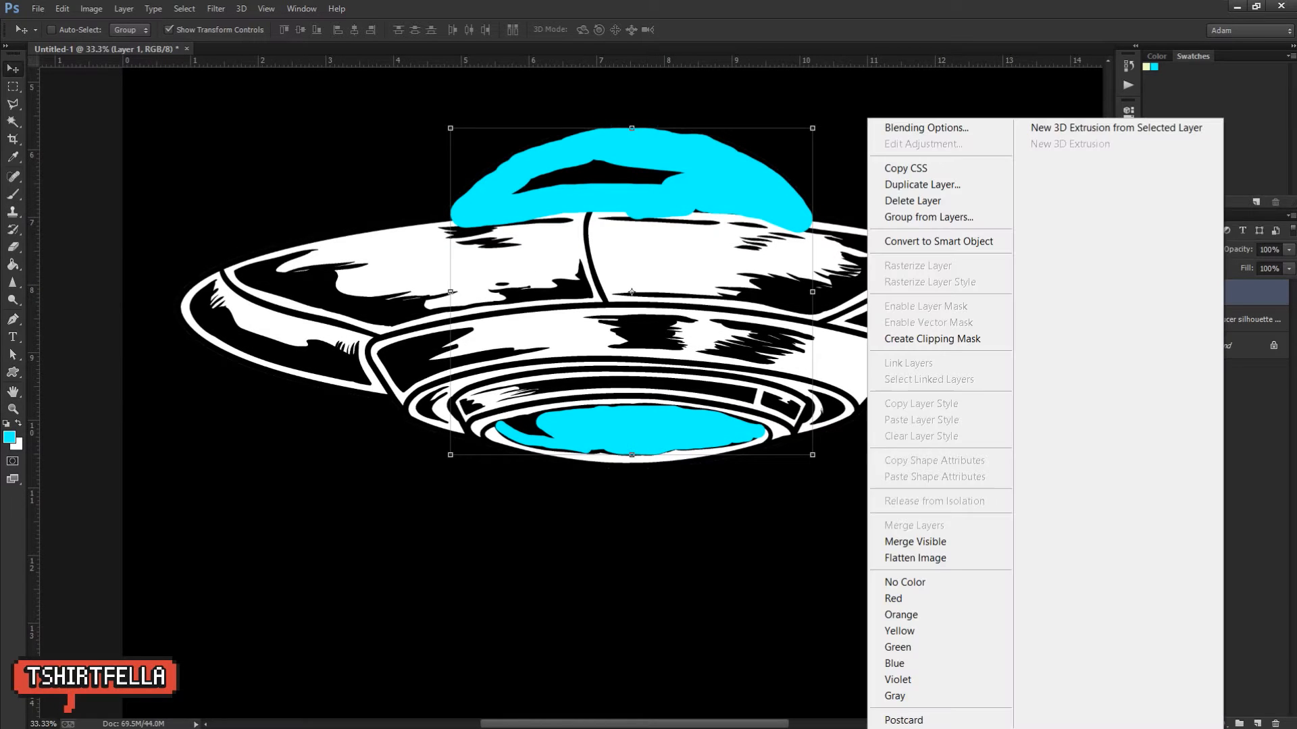
click(932, 339)
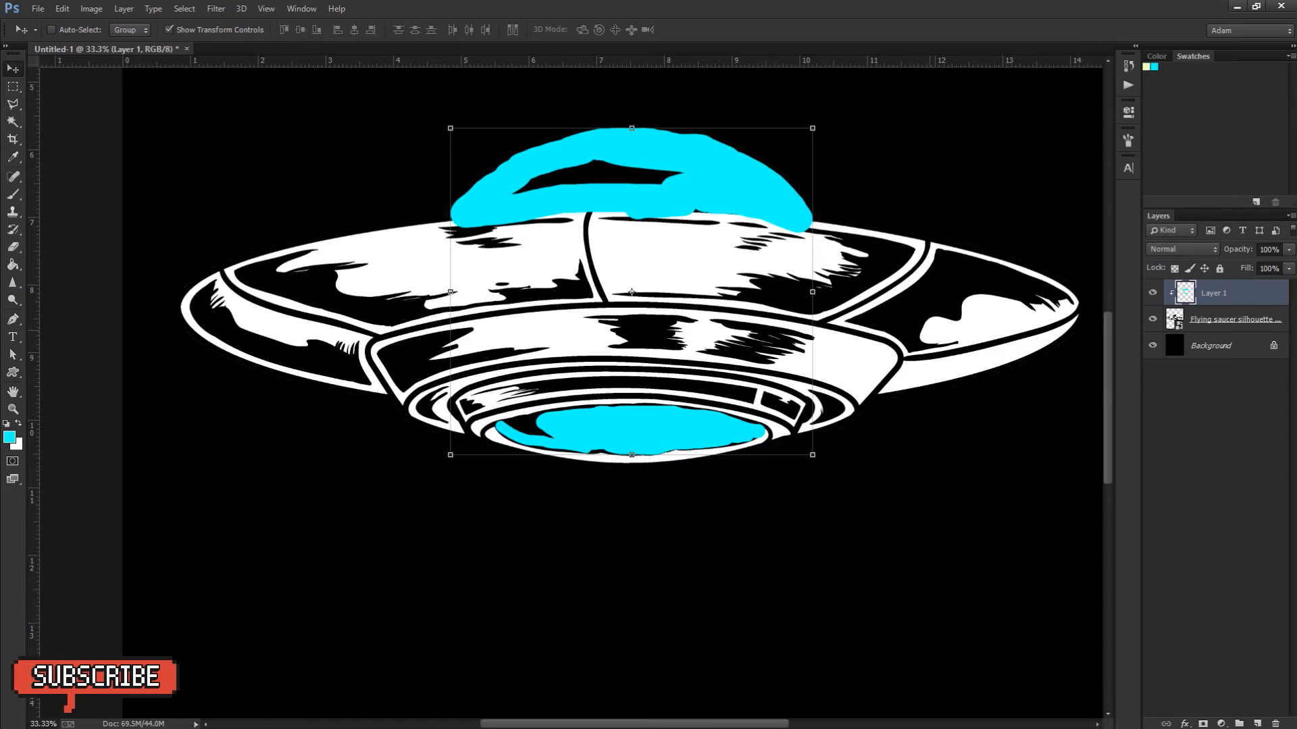
click(1182, 249)
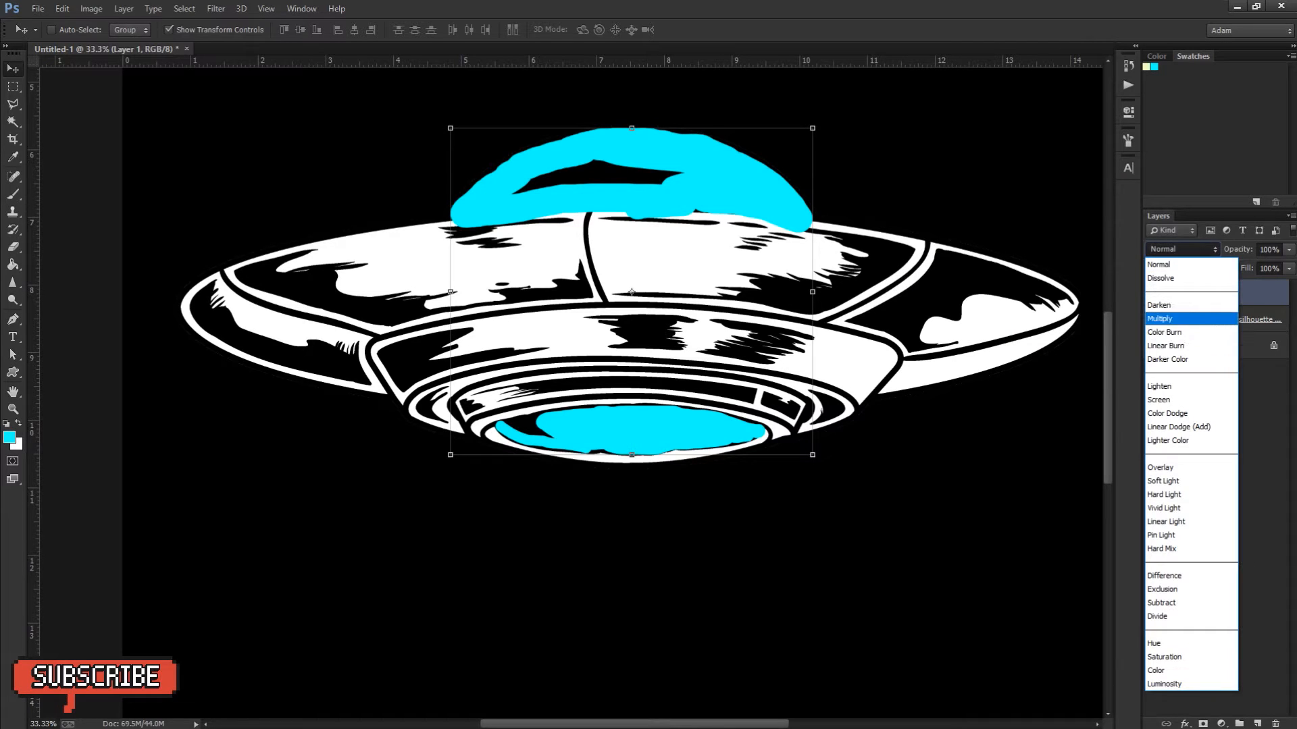
click(1175, 318)
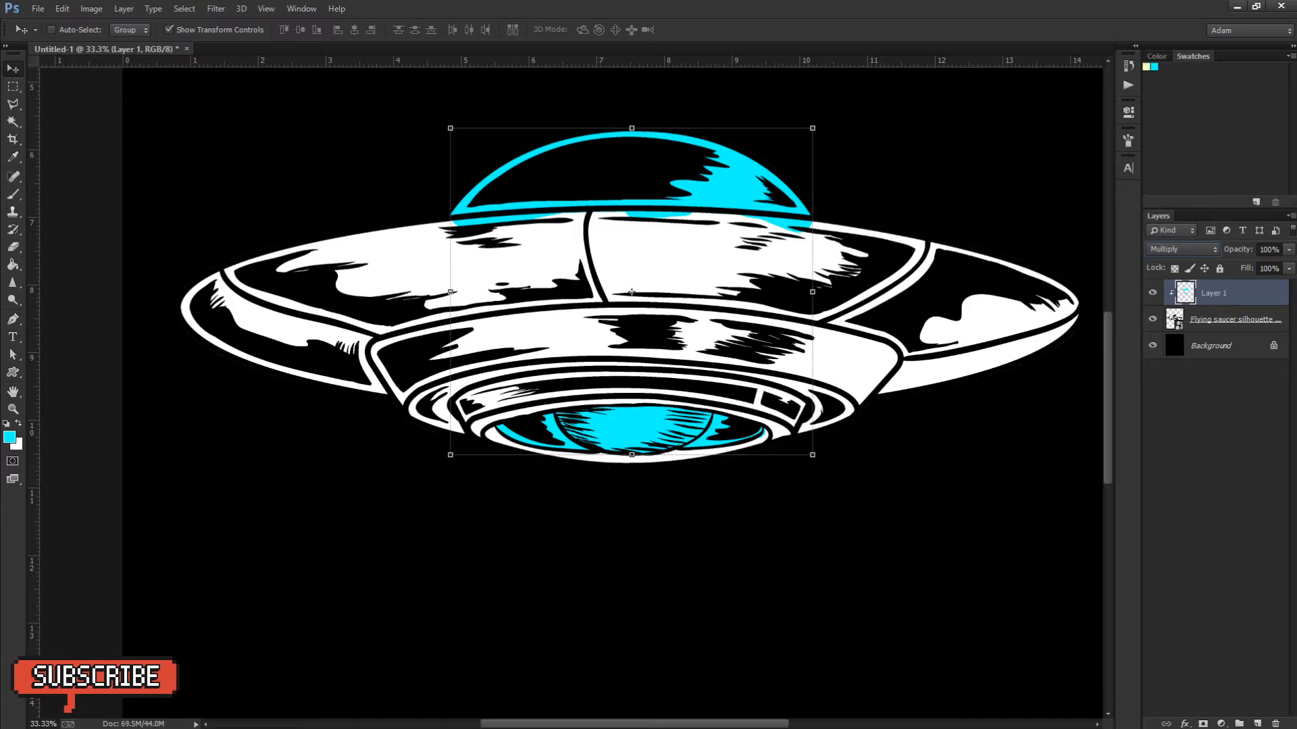
key(z)
click(891, 259)
key(i)
click(868, 262)
key(b)
drag(491, 344, 658, 350)
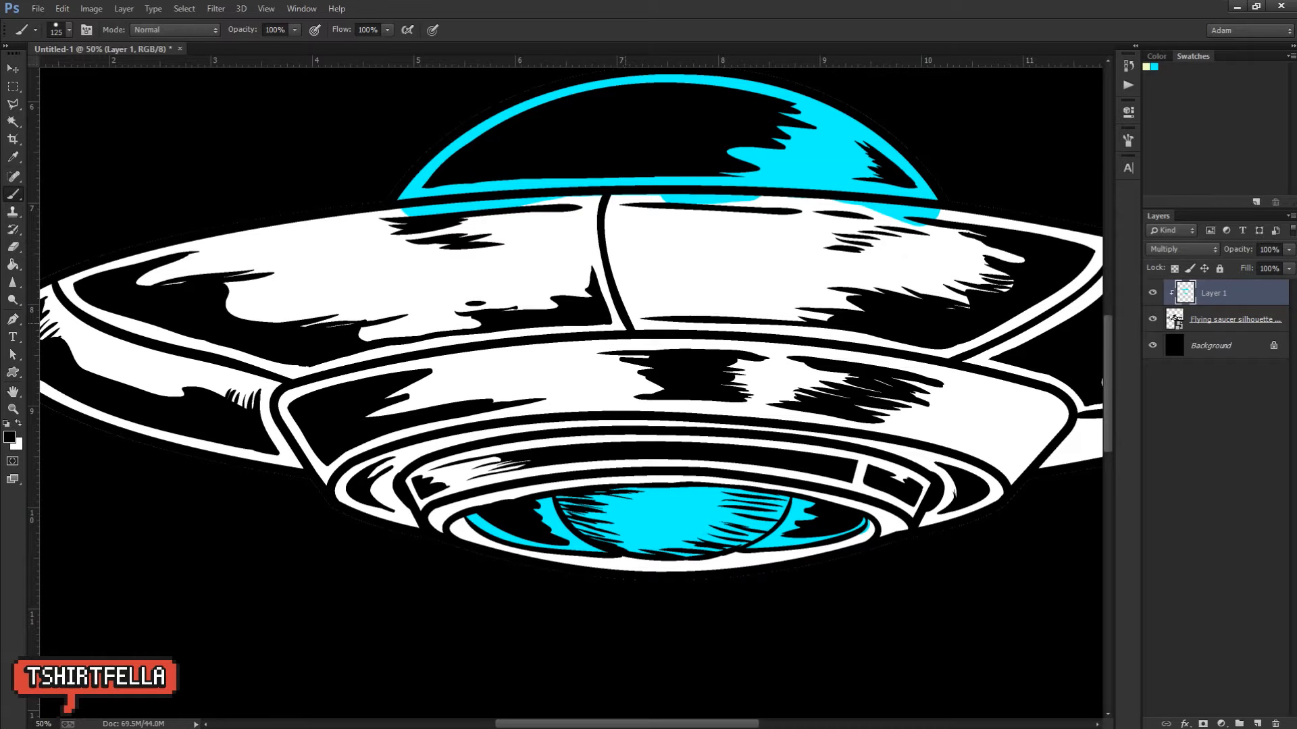
drag(766, 330, 686, 327)
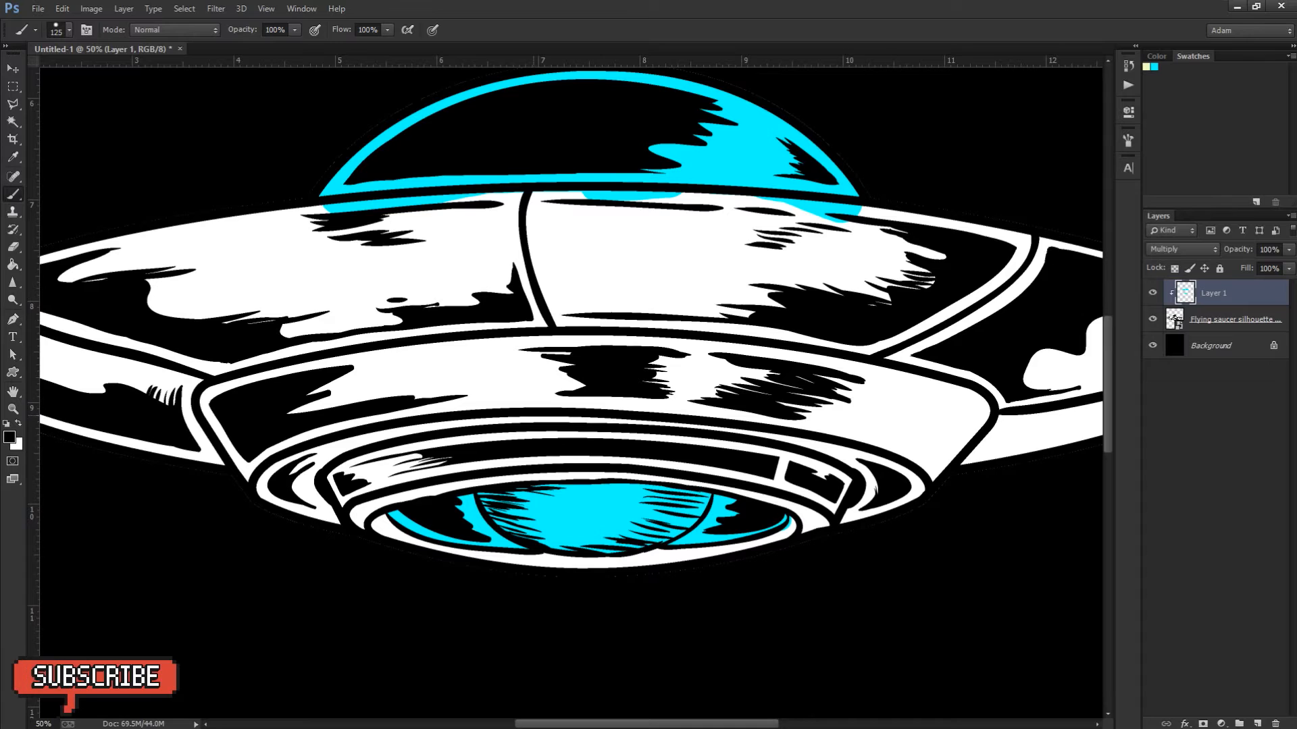
drag(529, 412, 509, 406)
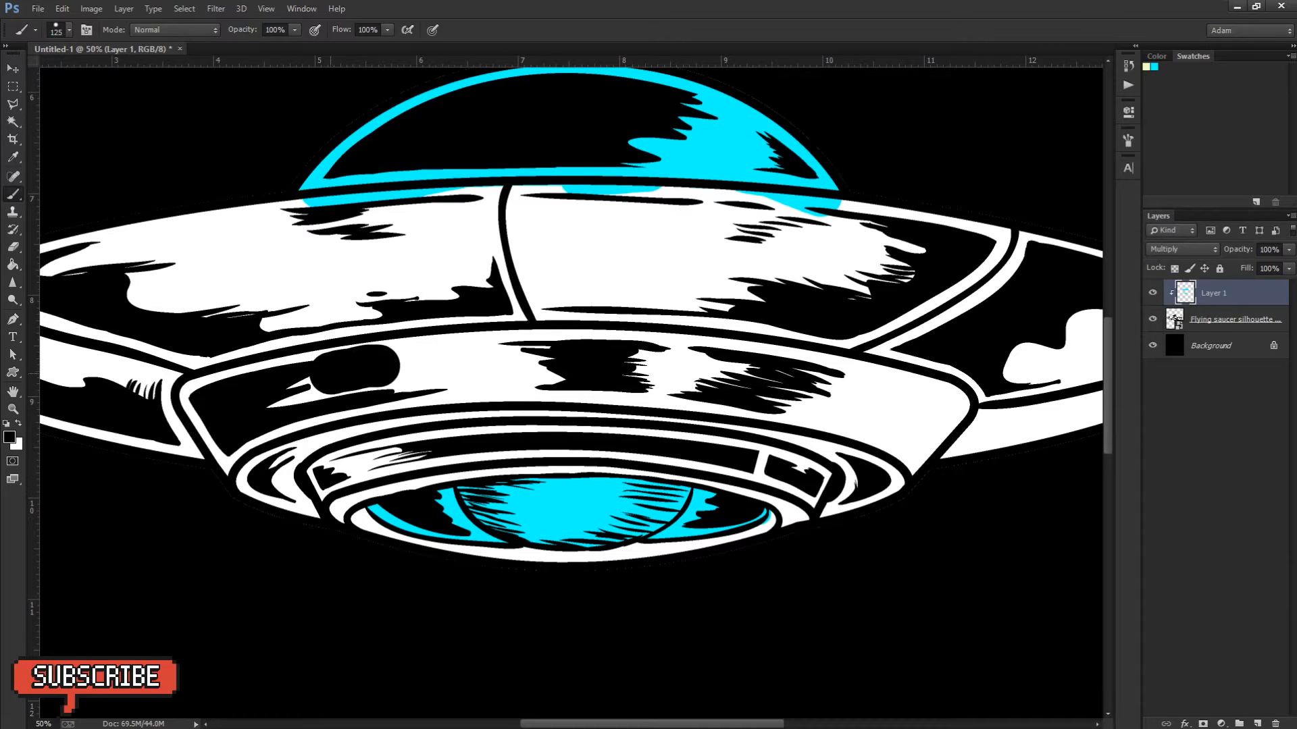
Step: Paint the left end and lower edge of the saucer's lower band cyan, reducing the brush from 125 px to stay inside the outline
key(i)
key(b)
mouse_move(297, 398)
mouse_down()
mouse_move(251, 369)
mouse_move(203, 378)
mouse_move(190, 410)
mouse_up()
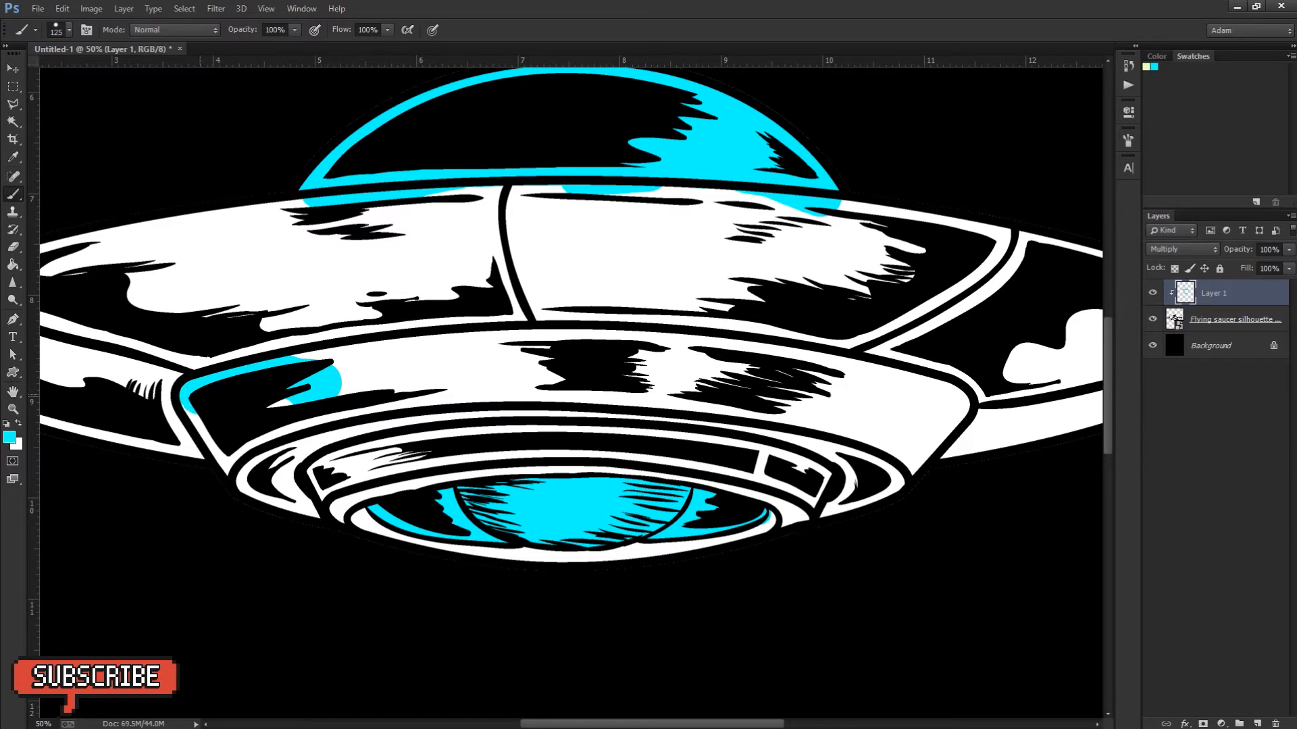
key(bracketleft)
key(bracketleft)
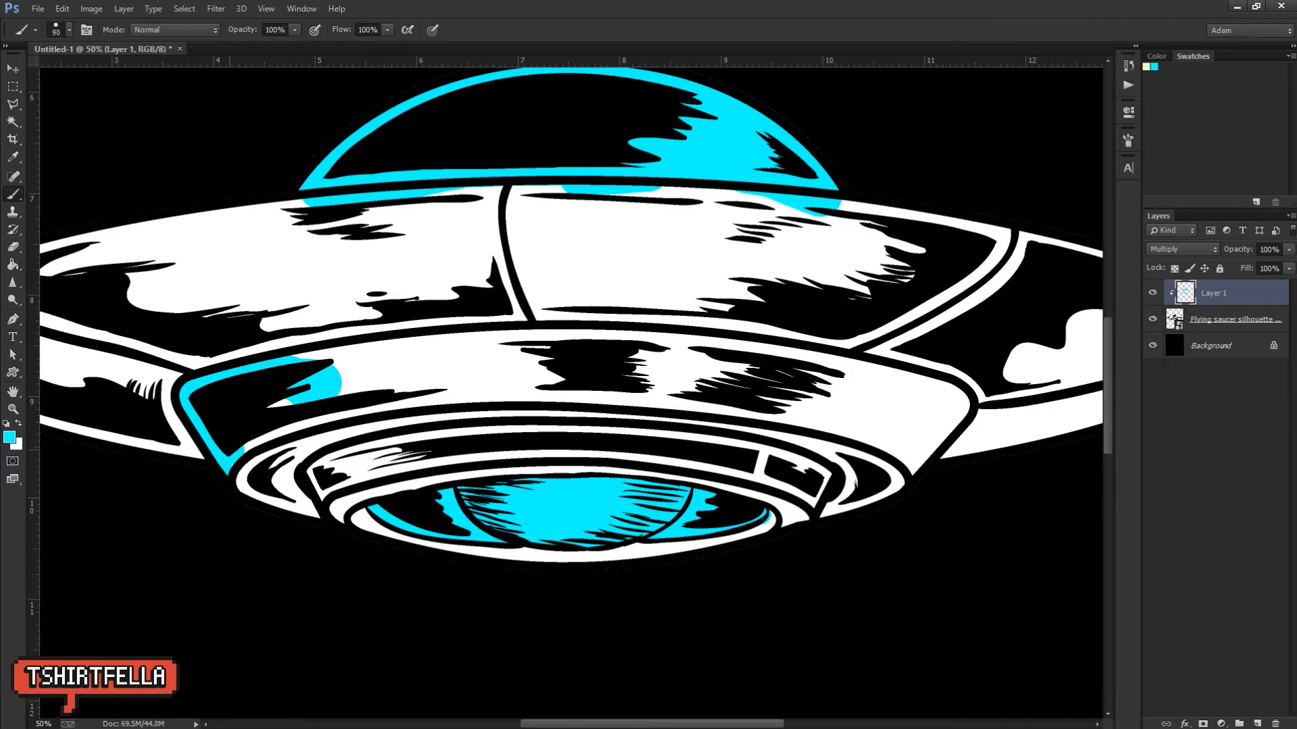
mouse_move(325, 413)
mouse_down()
mouse_move(428, 389)
mouse_move(715, 402)
mouse_up()
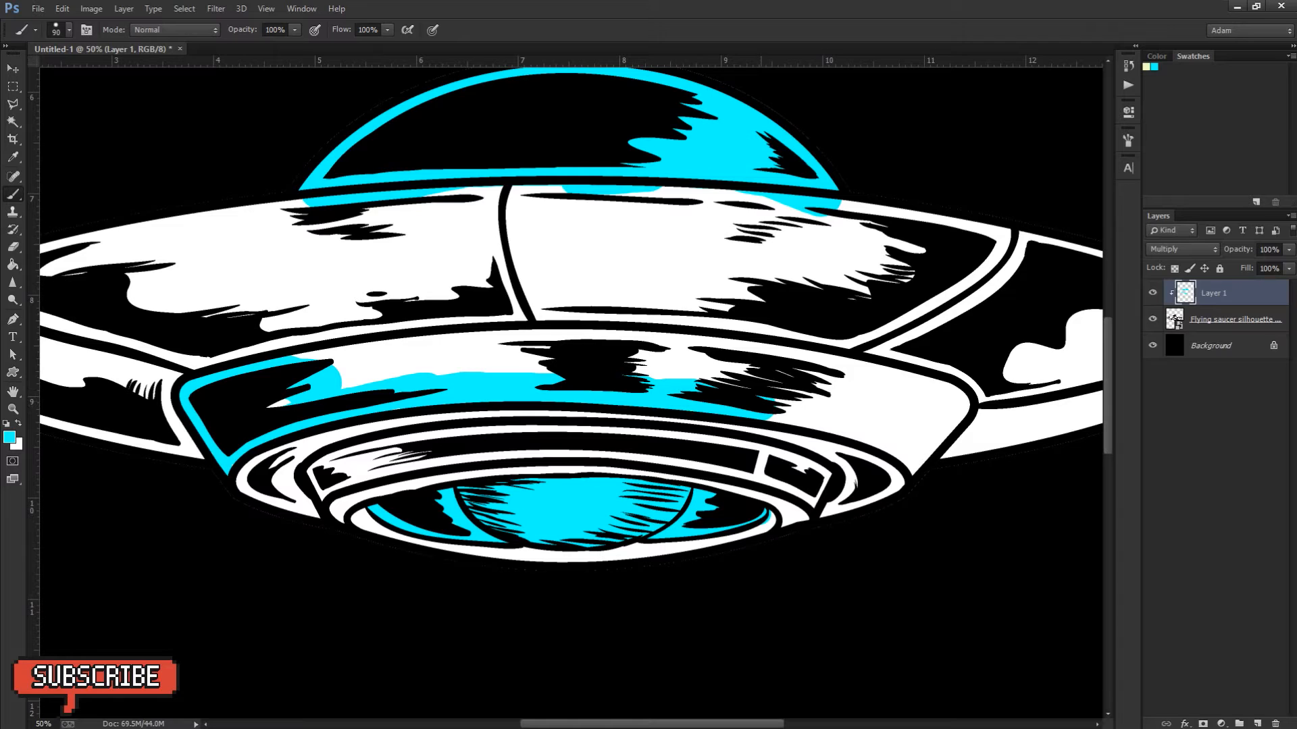
mouse_move(762, 411)
mouse_down()
mouse_move(857, 416)
mouse_move(915, 451)
mouse_up()
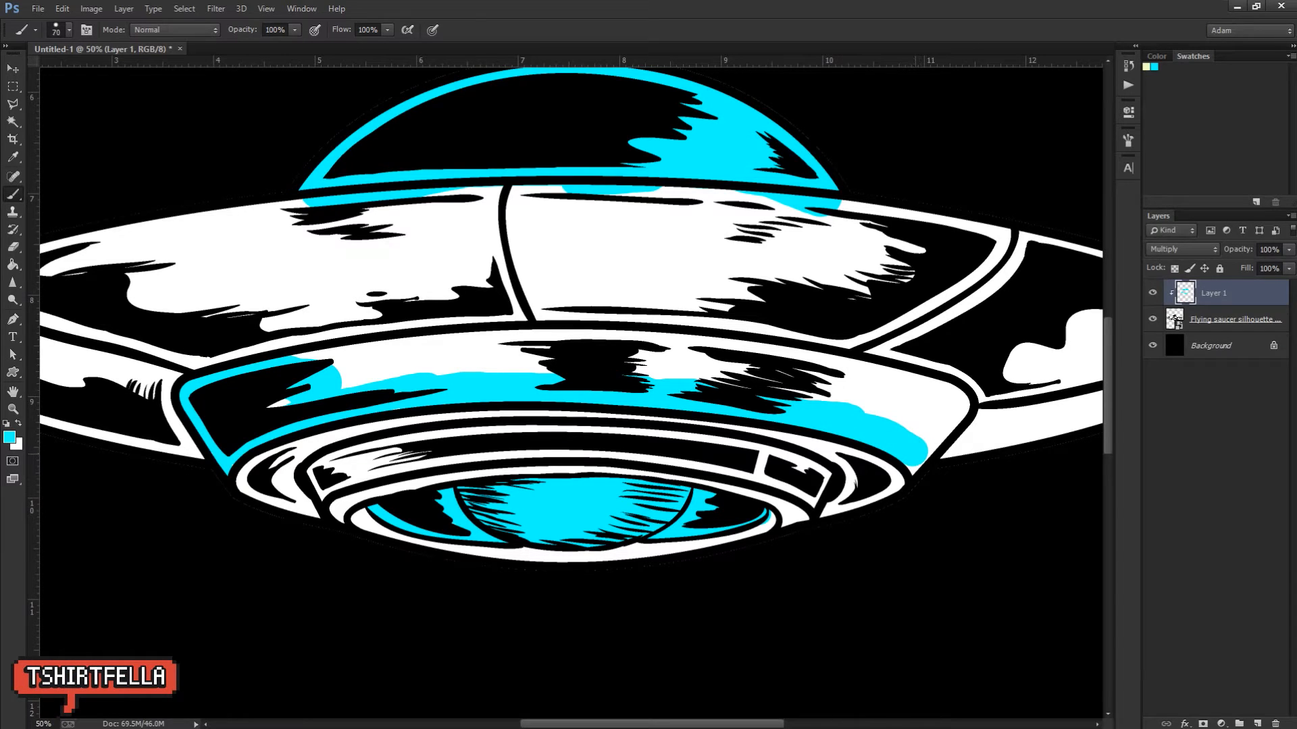
Step: Fill the right end, upper edge and middle of the lower band with cyan, using an 80 px and a 150 px brush
mouse_move(931, 432)
mouse_down()
mouse_move(959, 400)
mouse_move(915, 383)
mouse_up()
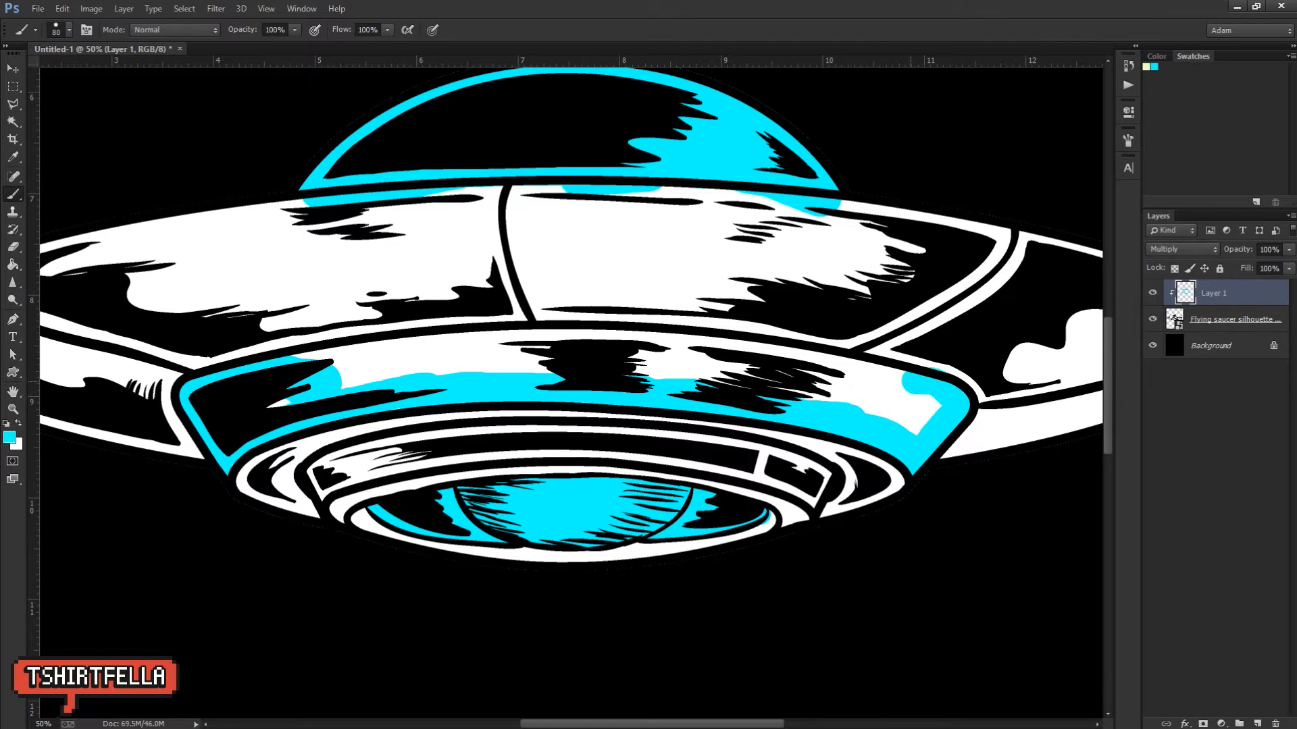
key(ctrl+z)
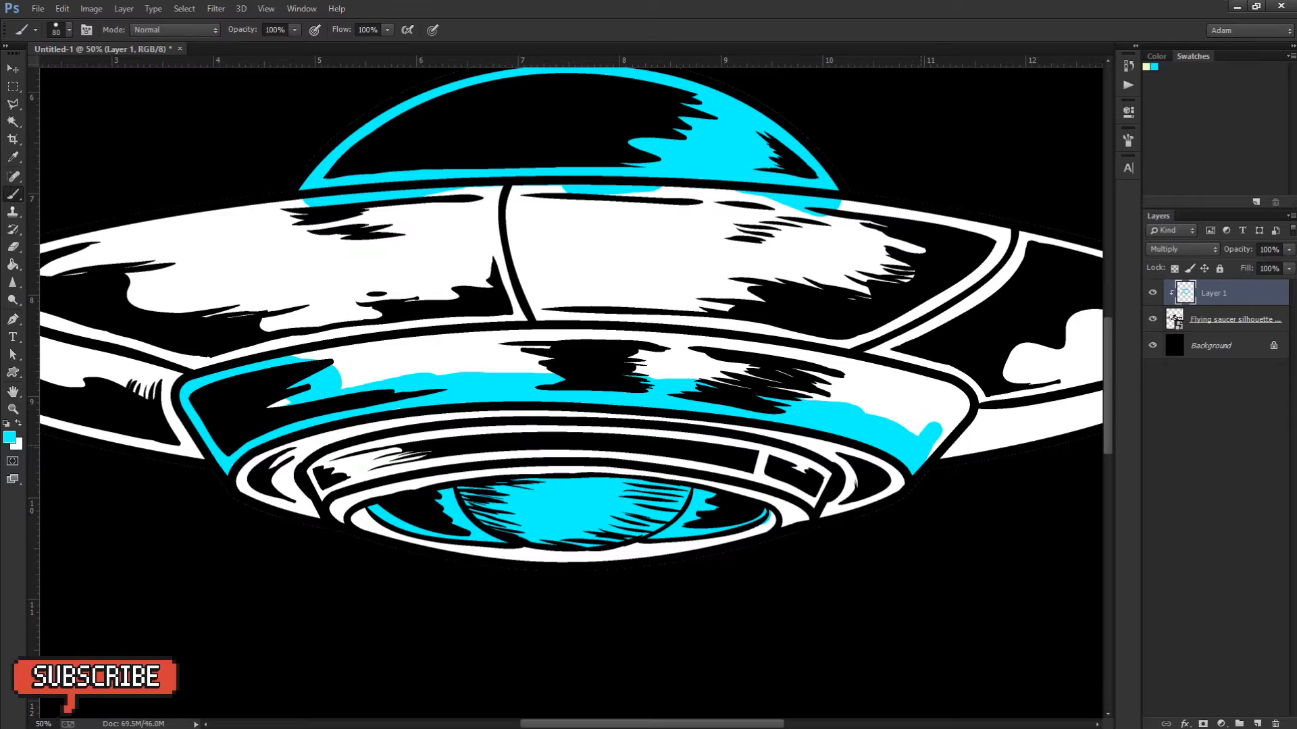
mouse_move(936, 427)
mouse_down()
mouse_move(952, 390)
mouse_move(856, 367)
mouse_move(623, 335)
mouse_move(297, 357)
mouse_up()
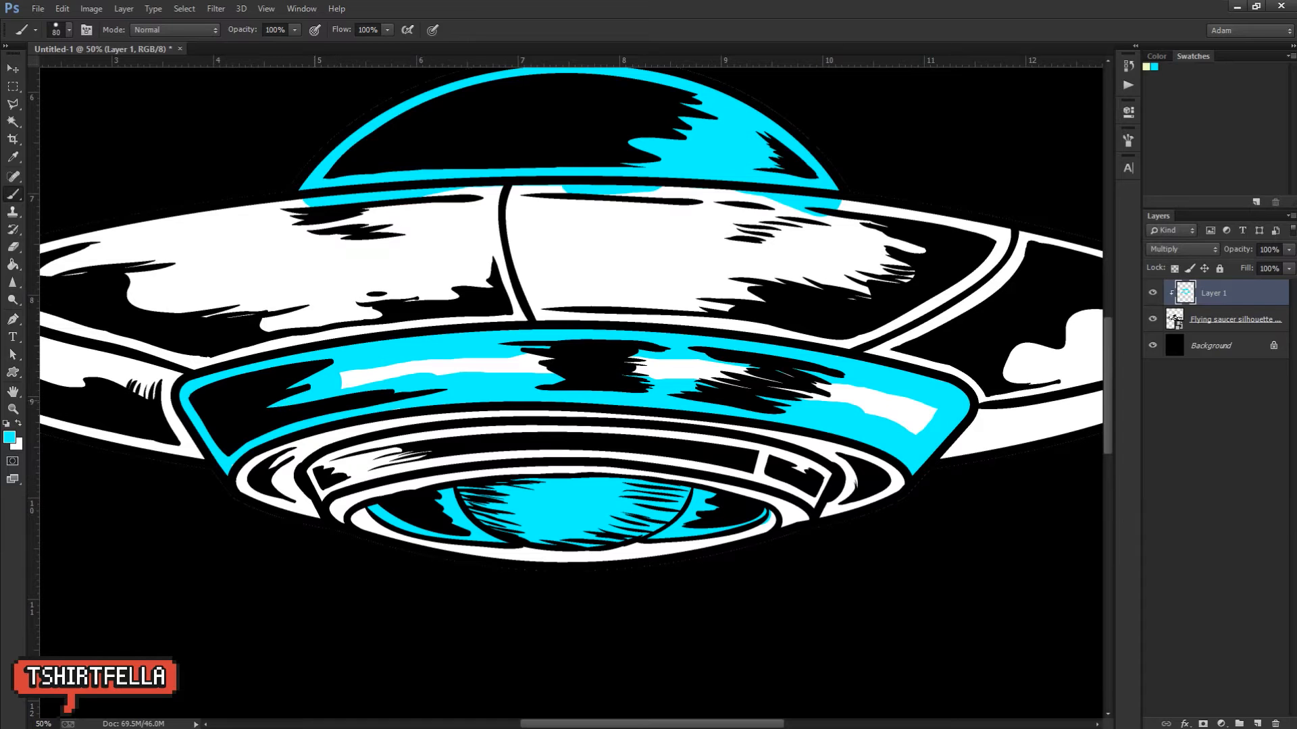
key(])
mouse_move(351, 377)
mouse_down()
mouse_move(647, 368)
mouse_move(929, 413)
mouse_up()
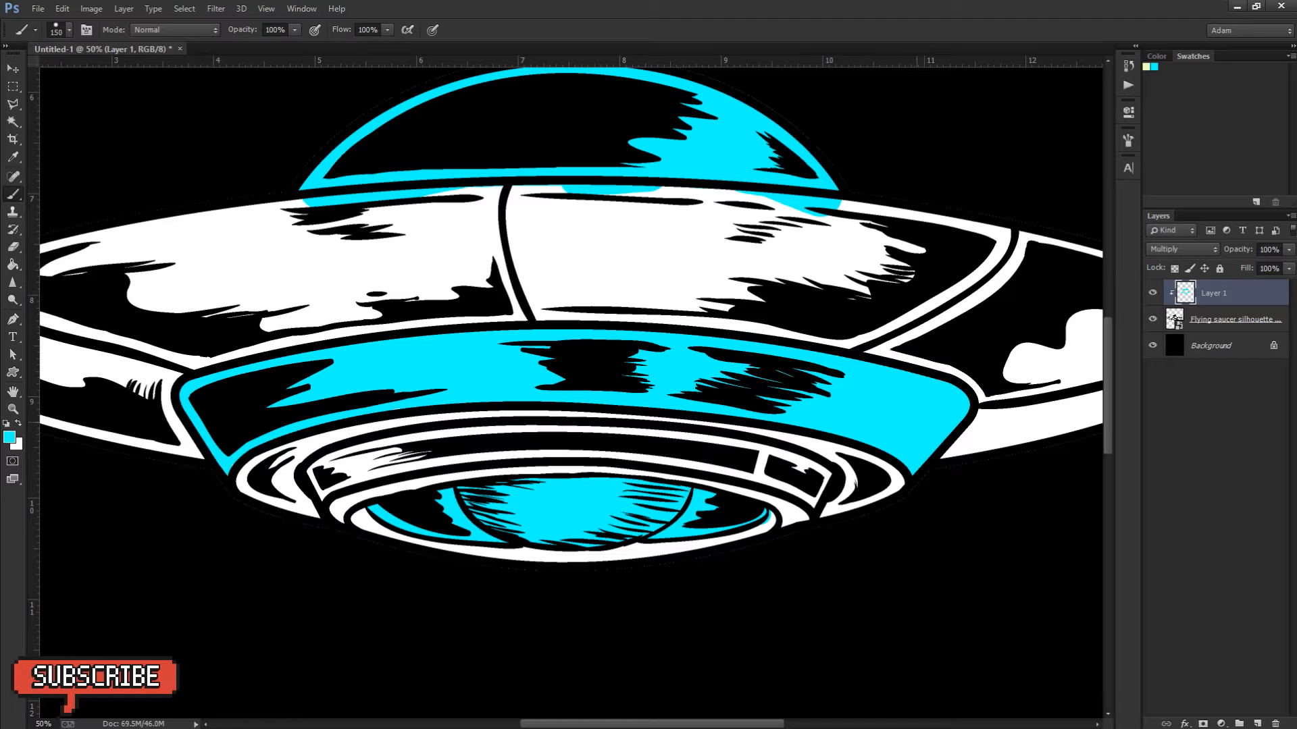
Step: Sample black and paint over the white upper hull between the dome and the cyan band with a 200 px brush
key(i)
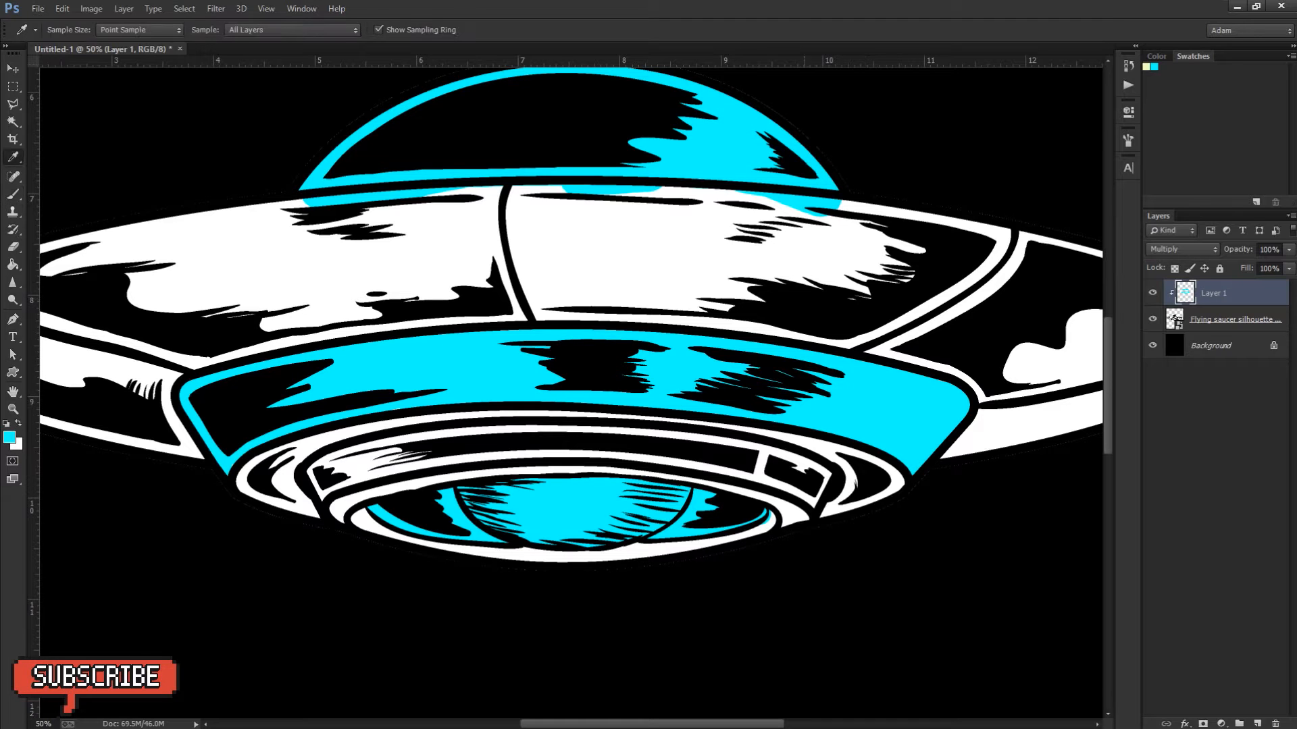
key(b)
mouse_move(672, 216)
mouse_down()
mouse_move(449, 244)
mouse_move(842, 245)
mouse_move(432, 318)
mouse_move(338, 311)
mouse_move(305, 321)
mouse_move(291, 347)
mouse_move(432, 408)
mouse_move(526, 425)
mouse_move(550, 405)
mouse_move(351, 271)
mouse_move(578, 229)
mouse_move(560, 277)
mouse_up()
key(bracketright)
mouse_move(553, 342)
mouse_down()
mouse_move(622, 310)
mouse_move(811, 290)
mouse_move(605, 244)
mouse_move(578, 203)
mouse_move(648, 196)
mouse_move(644, 216)
mouse_move(872, 206)
mouse_move(848, 260)
mouse_up()
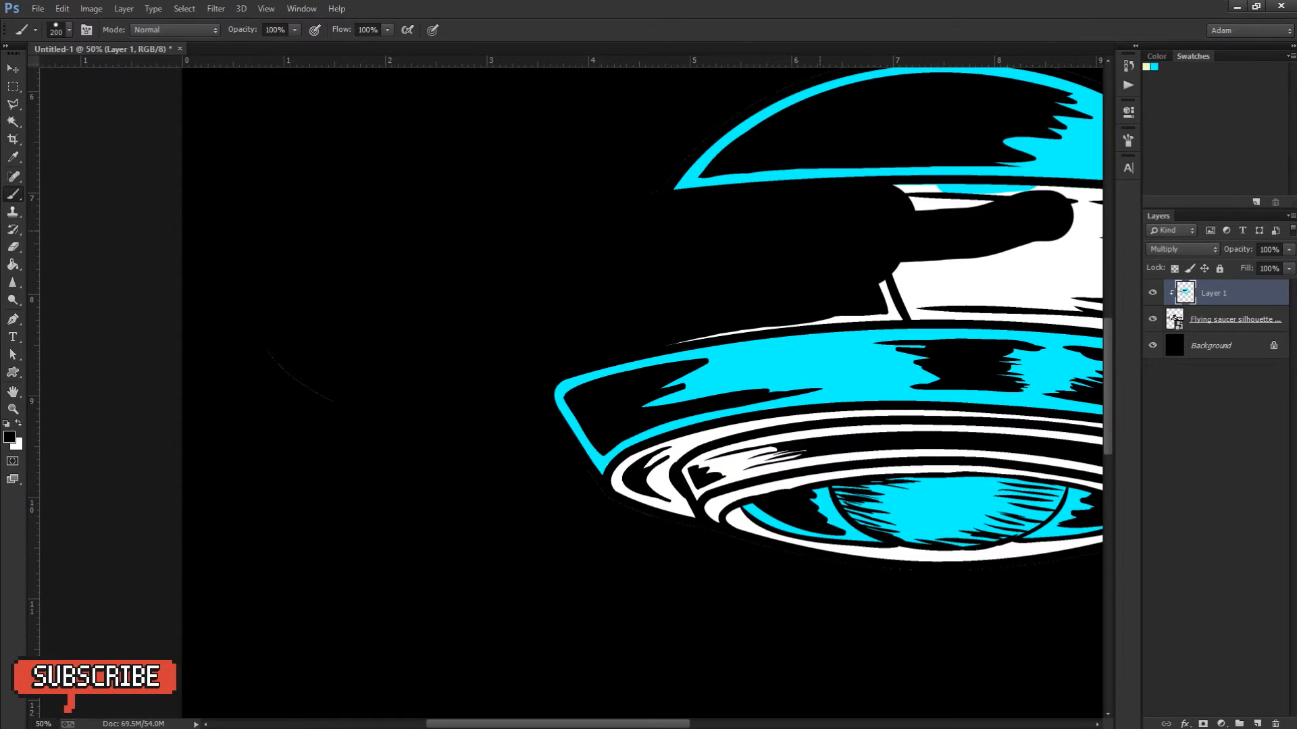
drag(944, 255, 474, 286)
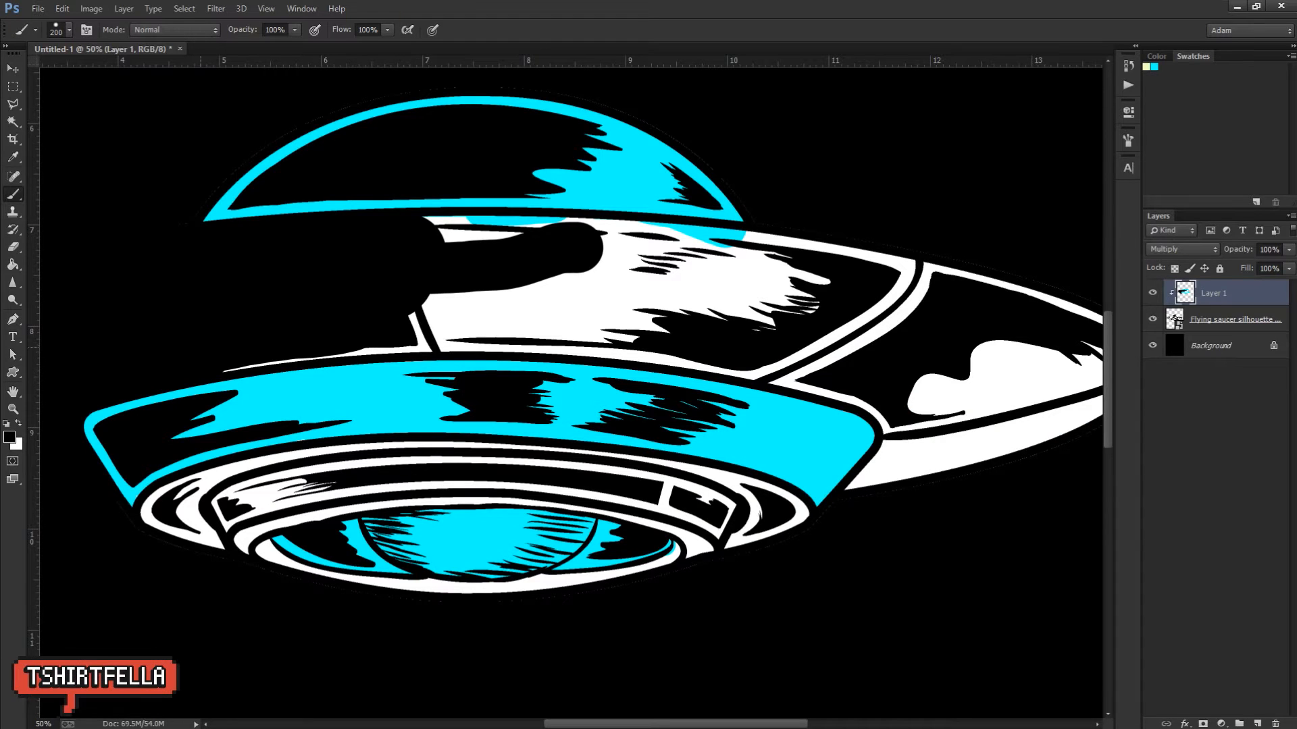
mouse_move(379, 323)
mouse_down()
mouse_move(605, 318)
mouse_move(757, 341)
mouse_move(821, 368)
mouse_move(827, 345)
mouse_up()
mouse_move(555, 296)
mouse_down()
mouse_move(398, 255)
mouse_move(540, 233)
mouse_move(898, 280)
mouse_up()
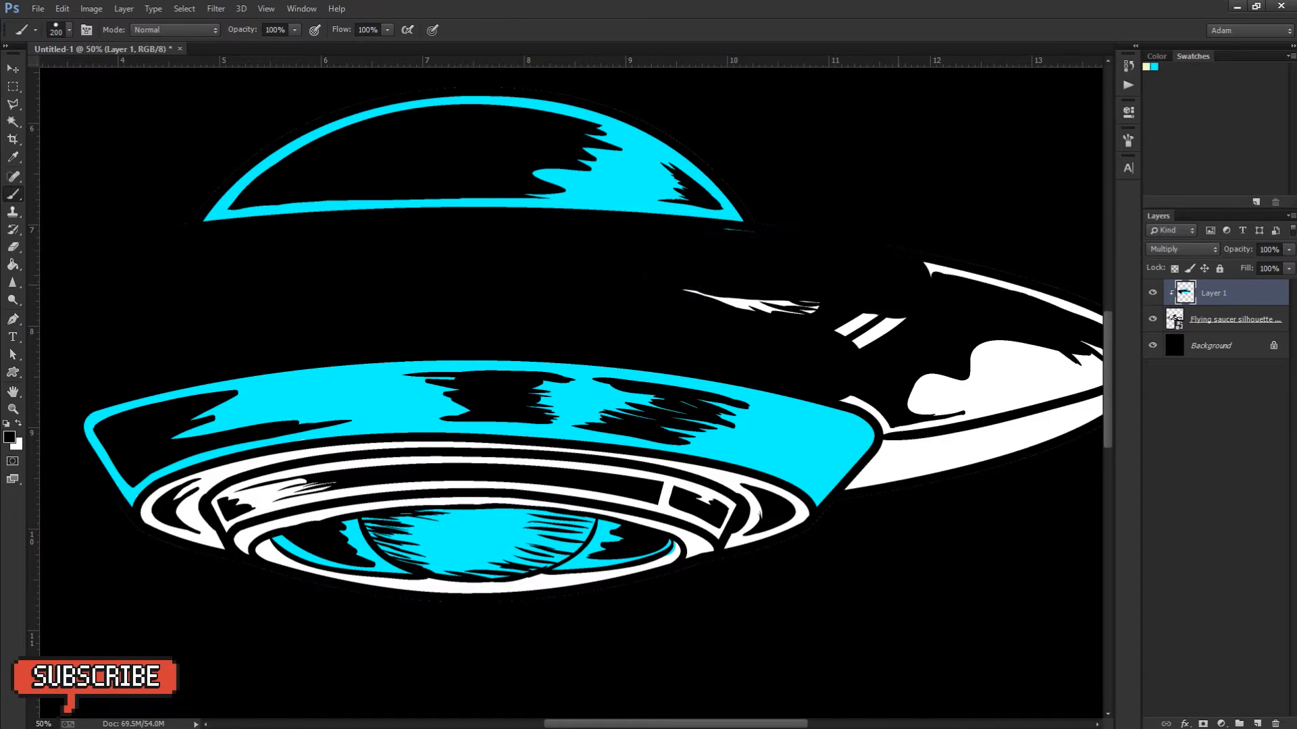
Step: Paint the remaining white hull areas and the underside rings around the cyan light black, using a 125 px brush near the light
mouse_move(737, 270)
mouse_down()
mouse_move(842, 324)
mouse_move(410, 339)
mouse_move(510, 293)
mouse_move(643, 340)
mouse_move(670, 371)
mouse_move(661, 405)
mouse_move(631, 355)
mouse_move(658, 393)
mouse_move(642, 375)
mouse_move(510, 378)
mouse_move(387, 413)
mouse_move(449, 417)
mouse_move(449, 455)
mouse_move(423, 500)
mouse_up()
drag(472, 446, 625, 426)
drag(547, 445, 911, 330)
drag(522, 423, 613, 423)
mouse_move(209, 414)
mouse_down()
mouse_move(142, 410)
mouse_move(210, 407)
mouse_move(227, 381)
mouse_move(288, 360)
mouse_move(410, 352)
mouse_move(753, 408)
mouse_move(772, 398)
mouse_move(795, 421)
mouse_move(669, 430)
mouse_move(646, 398)
mouse_move(463, 394)
mouse_move(244, 414)
mouse_move(223, 451)
mouse_up()
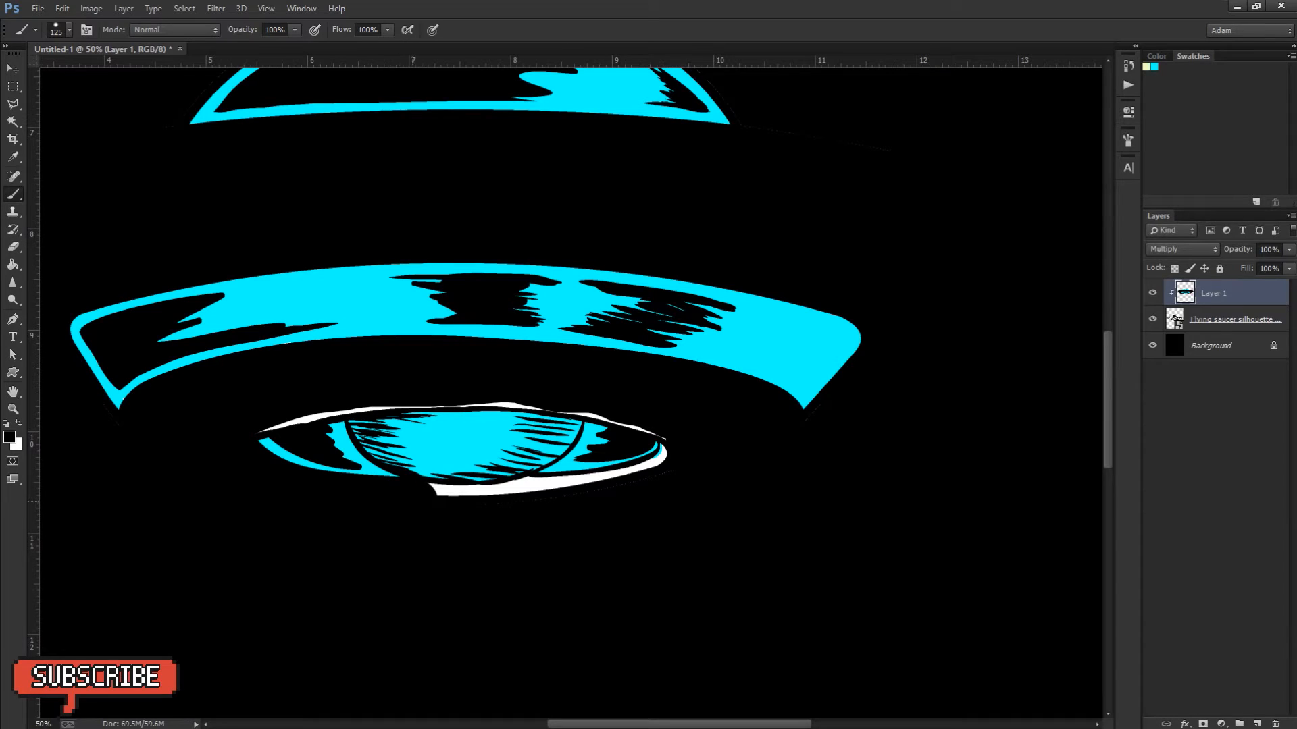
drag(469, 492, 567, 483)
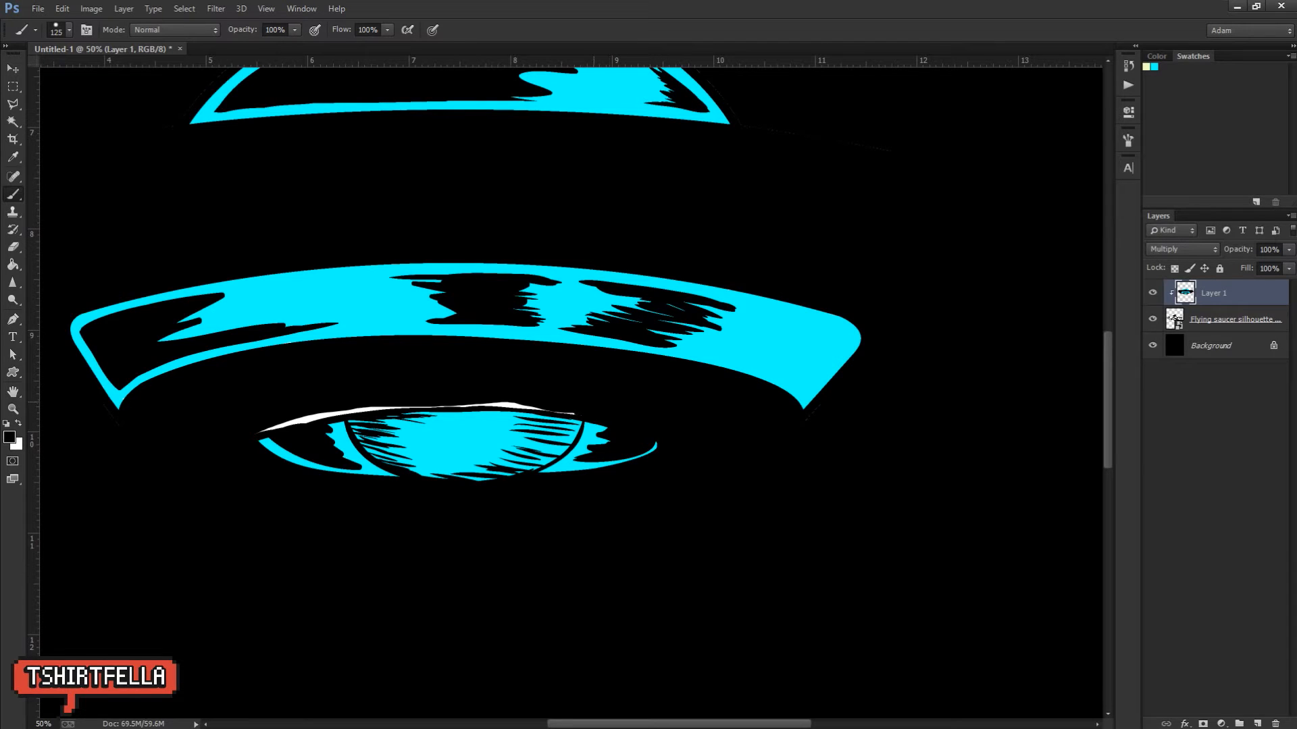
drag(496, 405, 420, 407)
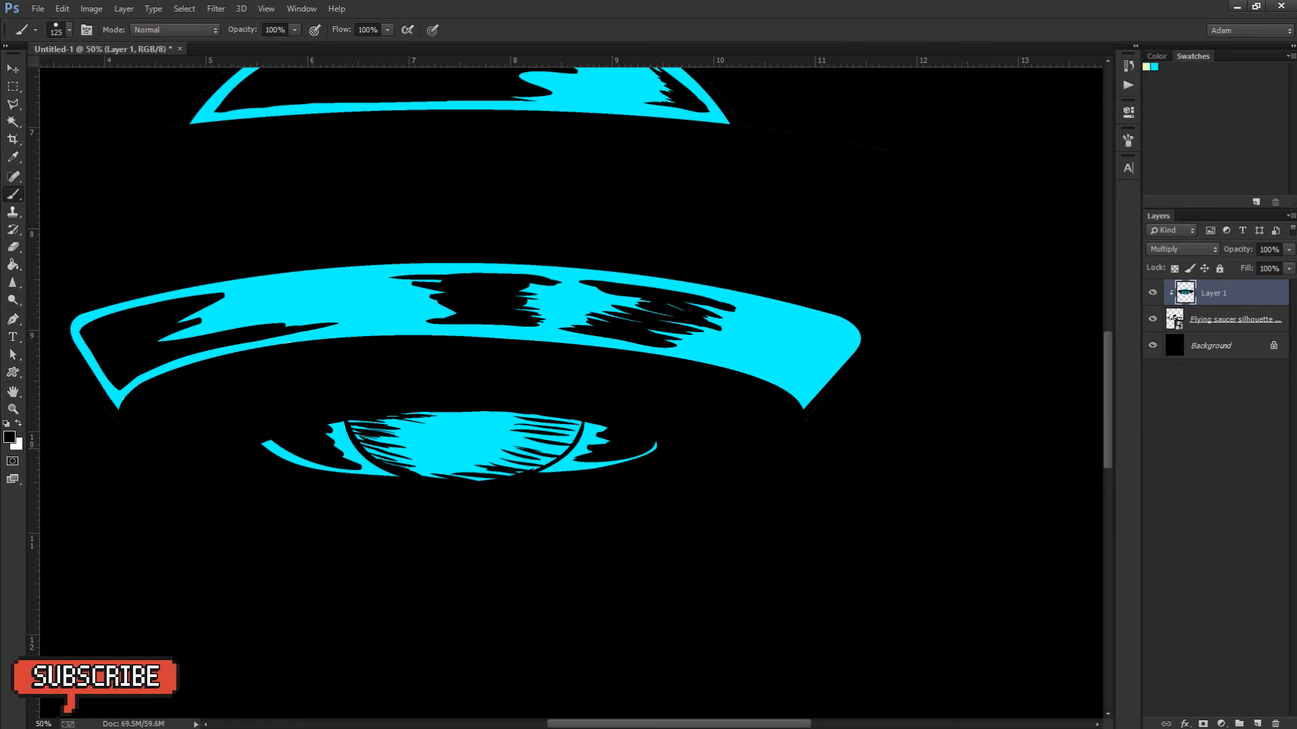
Step: Hide the black Background layer and bring the whole saucer into close view
key(v)
key(ctrl+0)
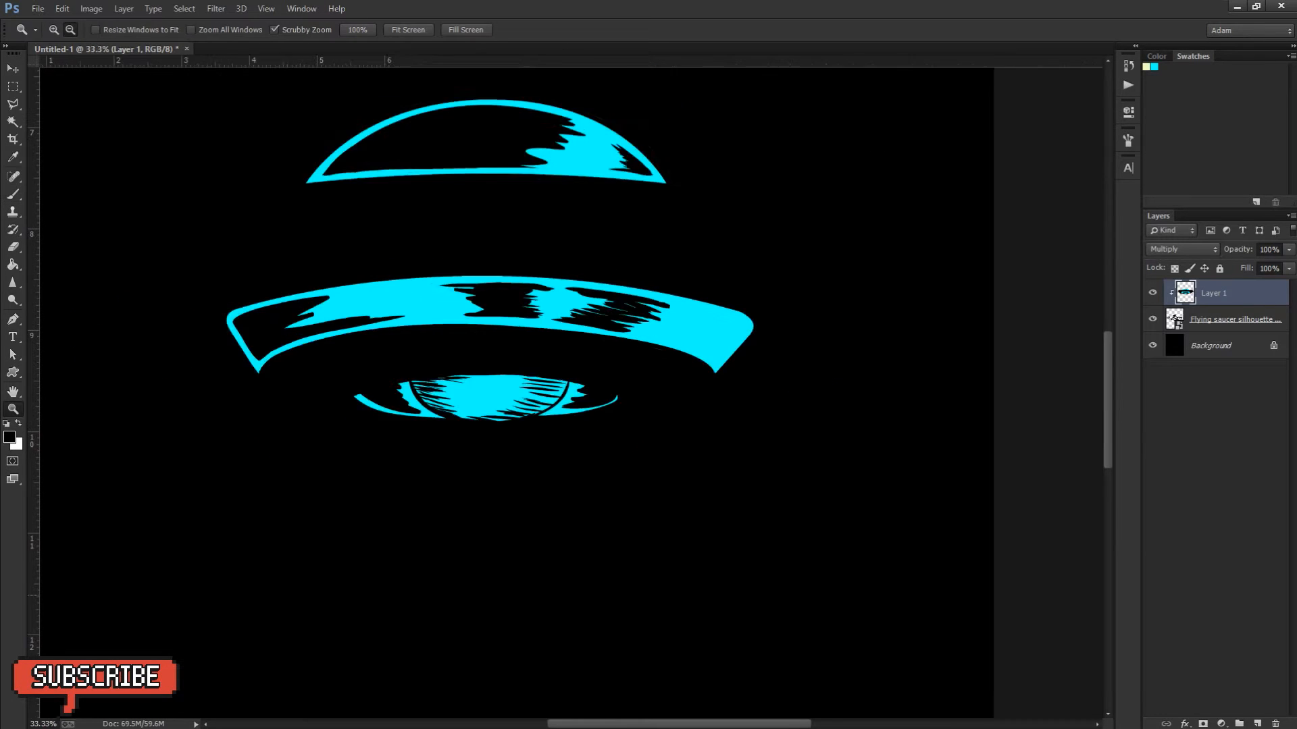
click(1153, 346)
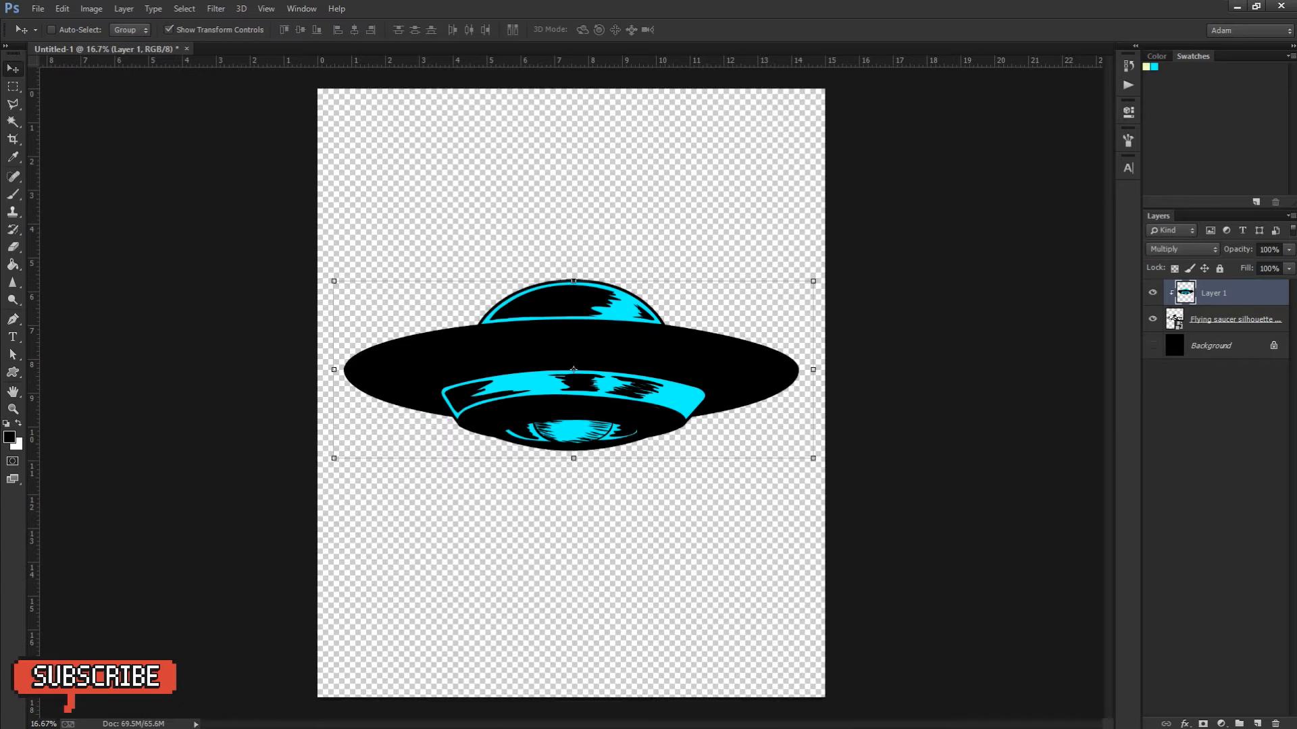
key(z)
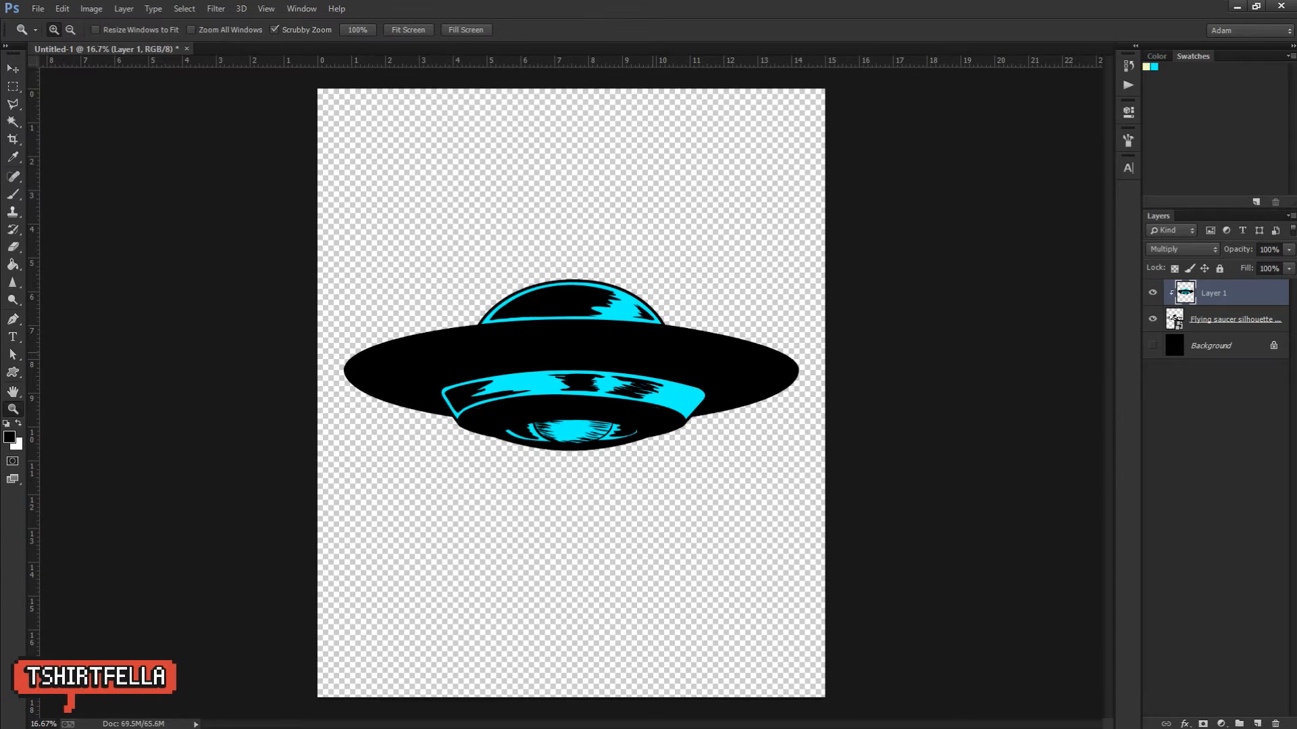
click(653, 355)
Step: Make a wide elliptical selection across the saucer's lower hull and fill it with white on a new layer
right_click(12, 86)
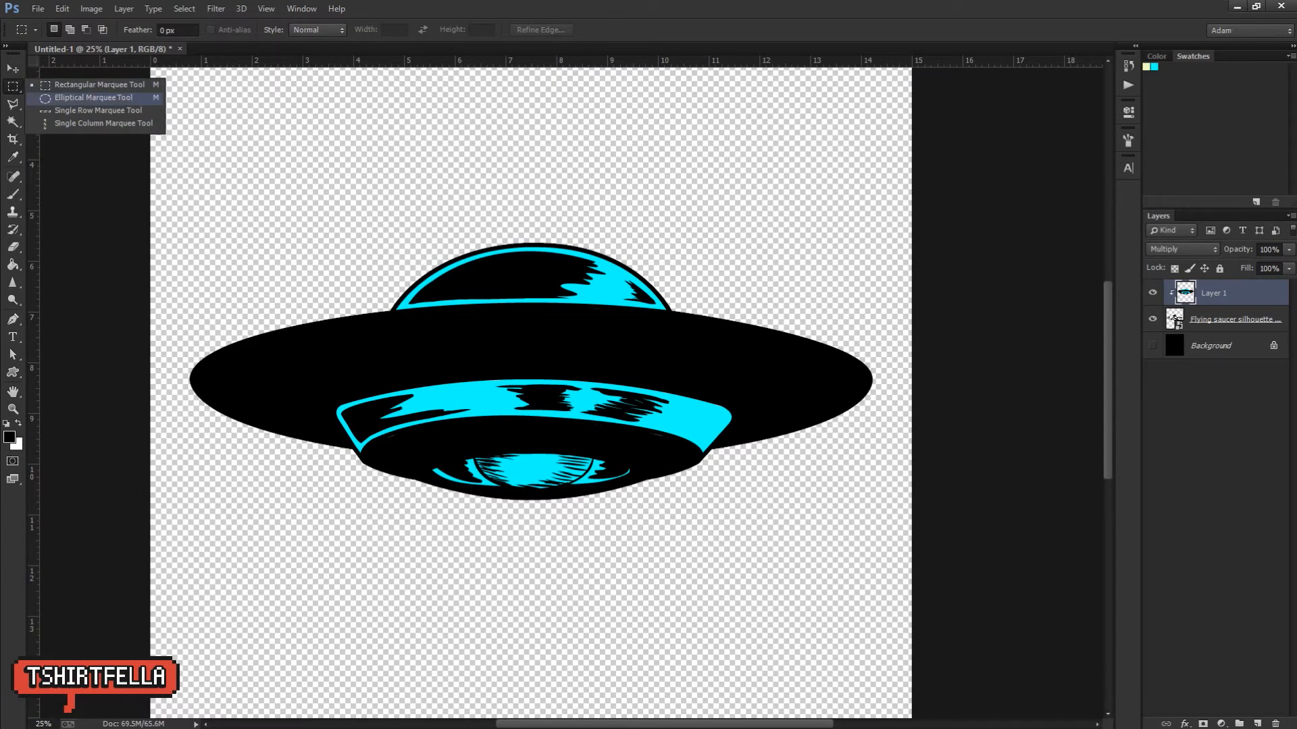
click(68, 99)
drag(235, 402, 891, 512)
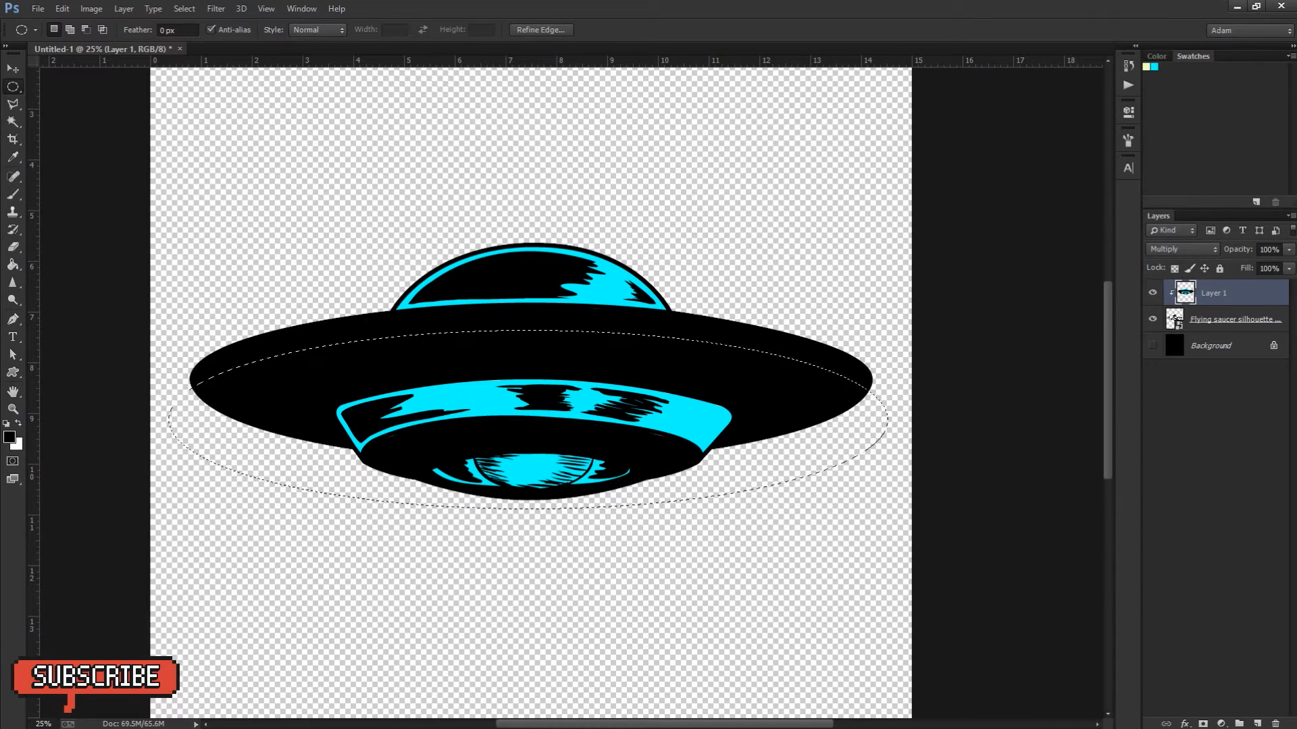
click(1257, 723)
key(x)
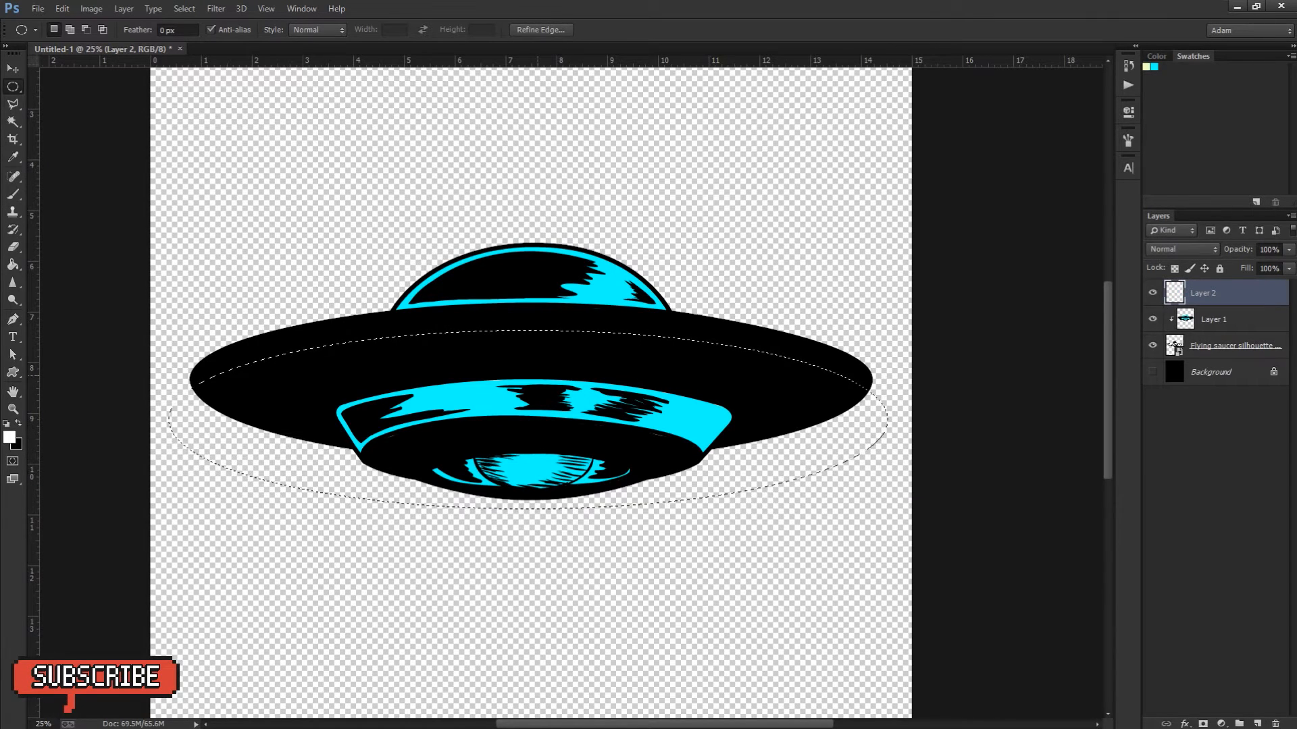
key(g)
click(521, 362)
Step: Delete a larger, slightly lower ellipse from the white shape to leave a curved stripe along the hull, and clear the selection
key(m)
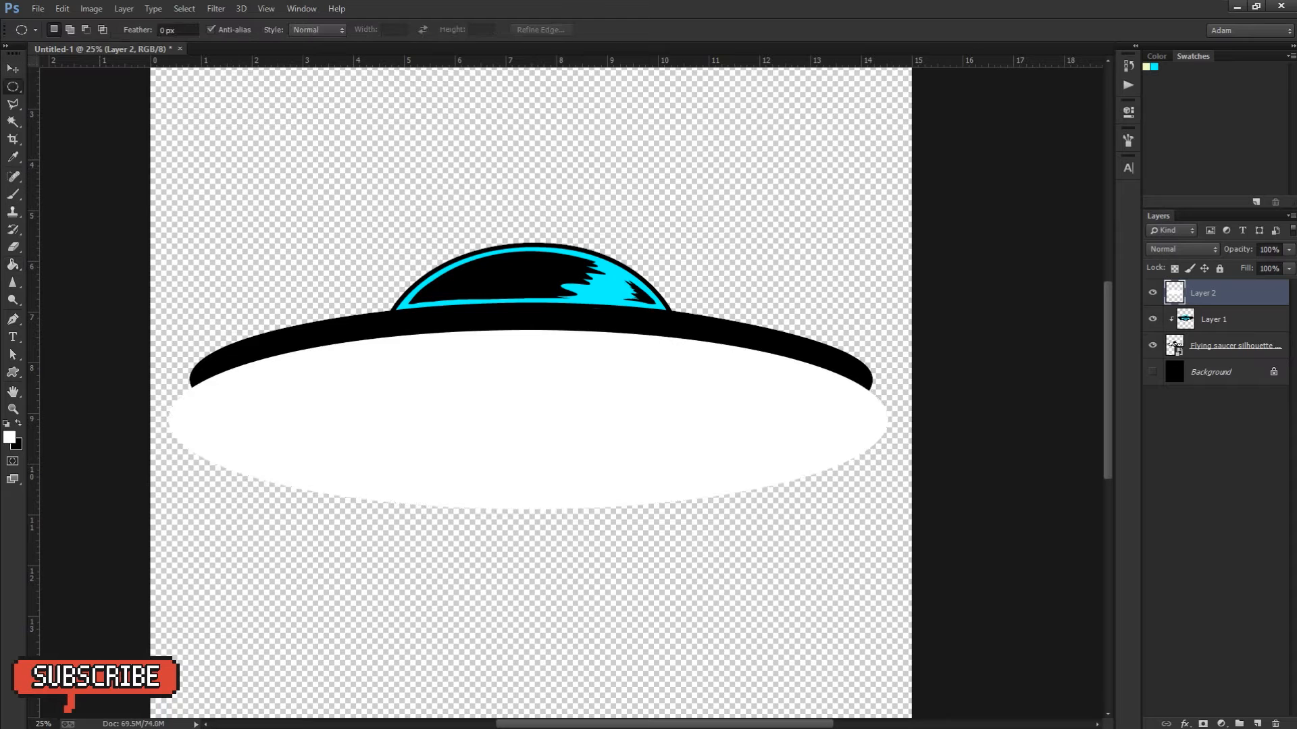
drag(158, 376, 920, 564)
drag(916, 559, 915, 558)
drag(915, 559, 914, 559)
key(Delete)
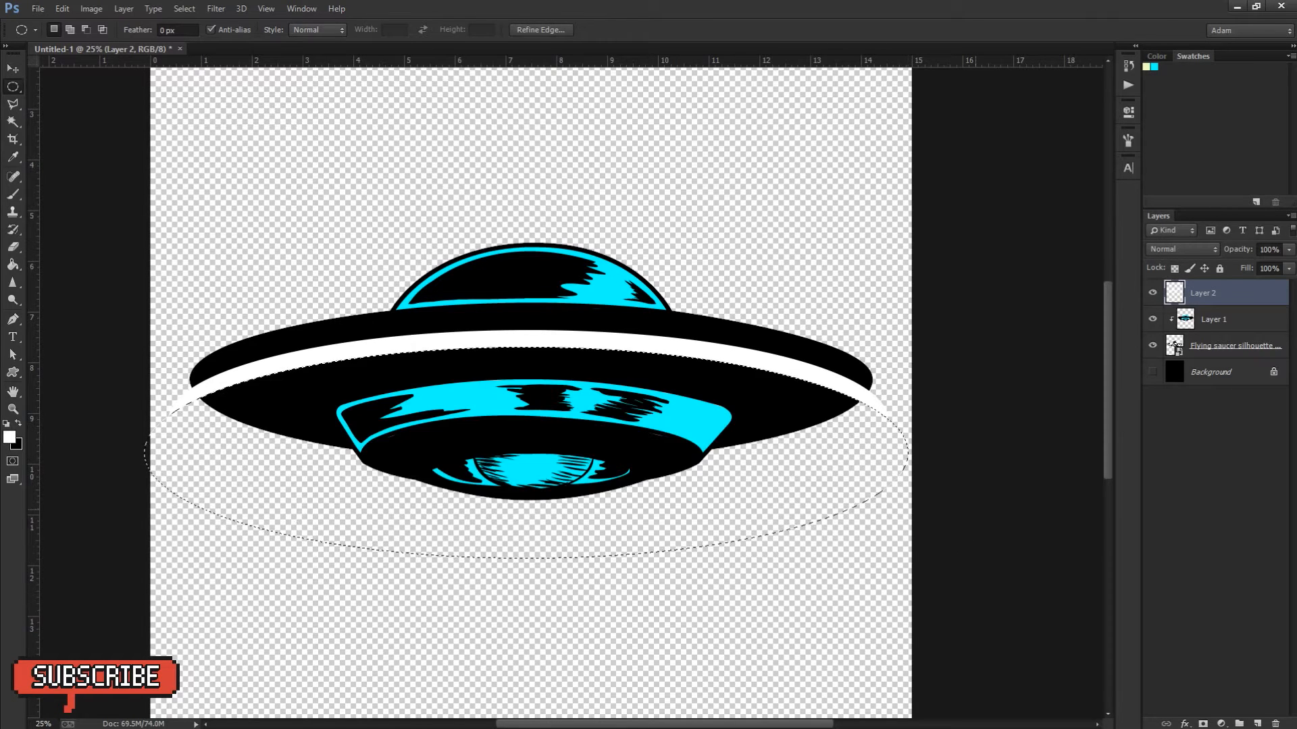
key(ctrl+d)
Step: Clip the white stripe layer to the flying saucer silhouette
key(v)
right_click(1205, 293)
click(950, 338)
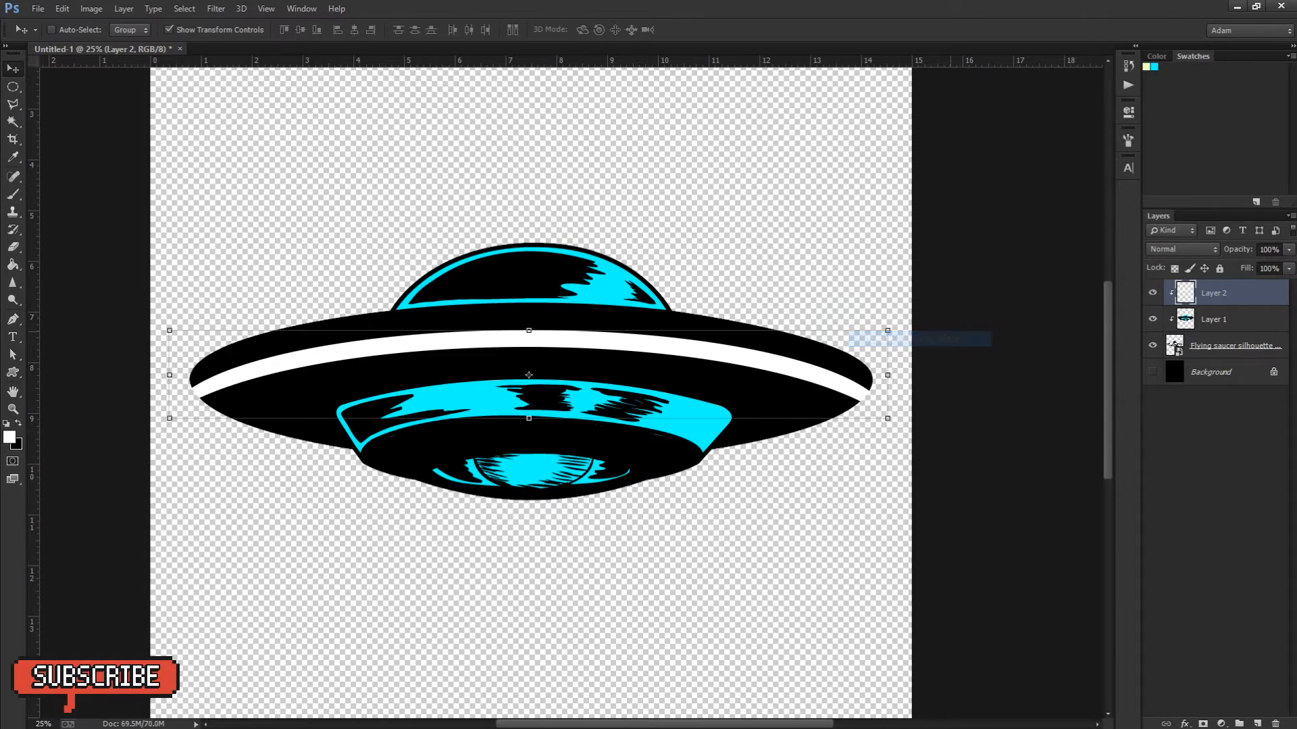
Step: Nudge the white stripe slightly upward, closer to the upper edge of the hull
key(Up)
key(Up)
key(Up)
key(Up)
key(Up)
key(Up)
key(Up)
key(Up)
key(Up)
key(Up)
key(Up)
key(Up)
key(Up)
key(Up)
key(Up)
key(Up)
key(Up)
key(Up)
key(Up)
key(Up)
key(Up)
key(Up)
key(Up)
key(Up)
key(Up)
key(Up)
key(Up)
key(Up)
key(Up)
key(Up)
key(Up)
key(Up)
key(Up)
key(Up)
key(Up)
key(Up)
key(Up)
key(Up)
key(Up)
key(Up)
key(z)
click(229, 229)
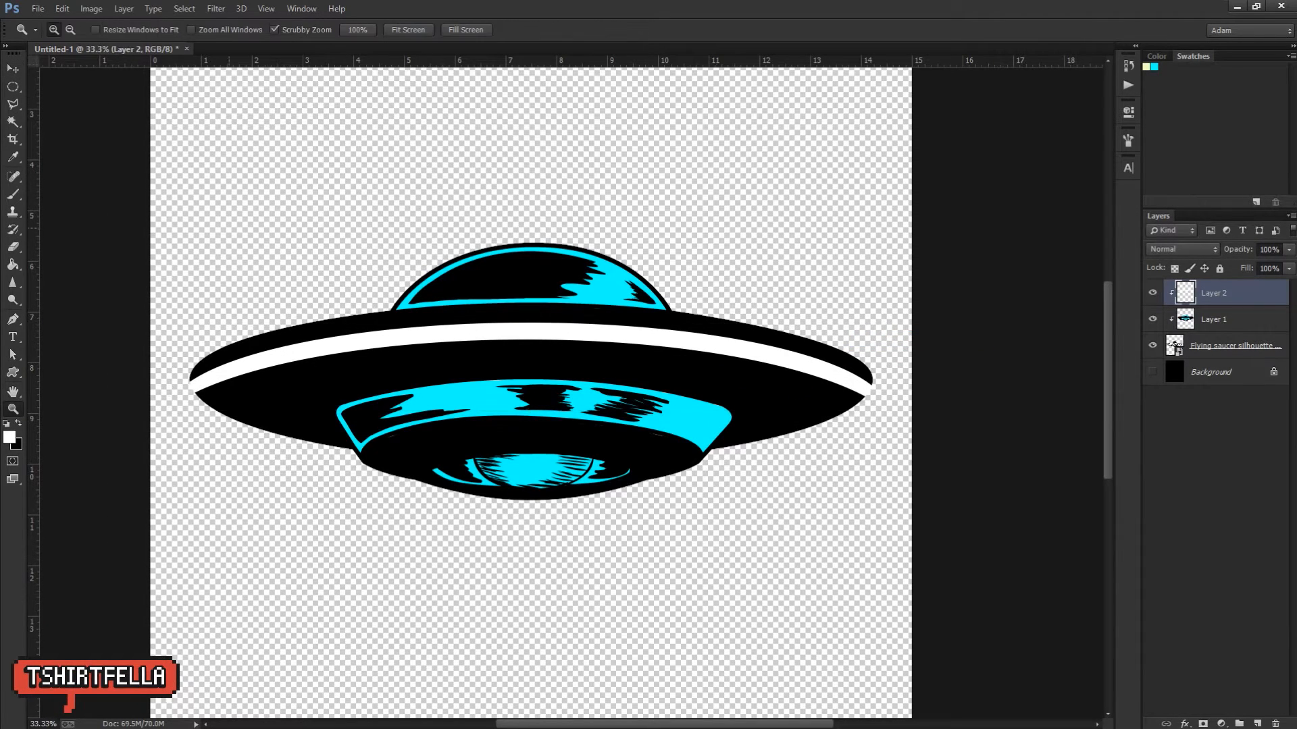
key(m)
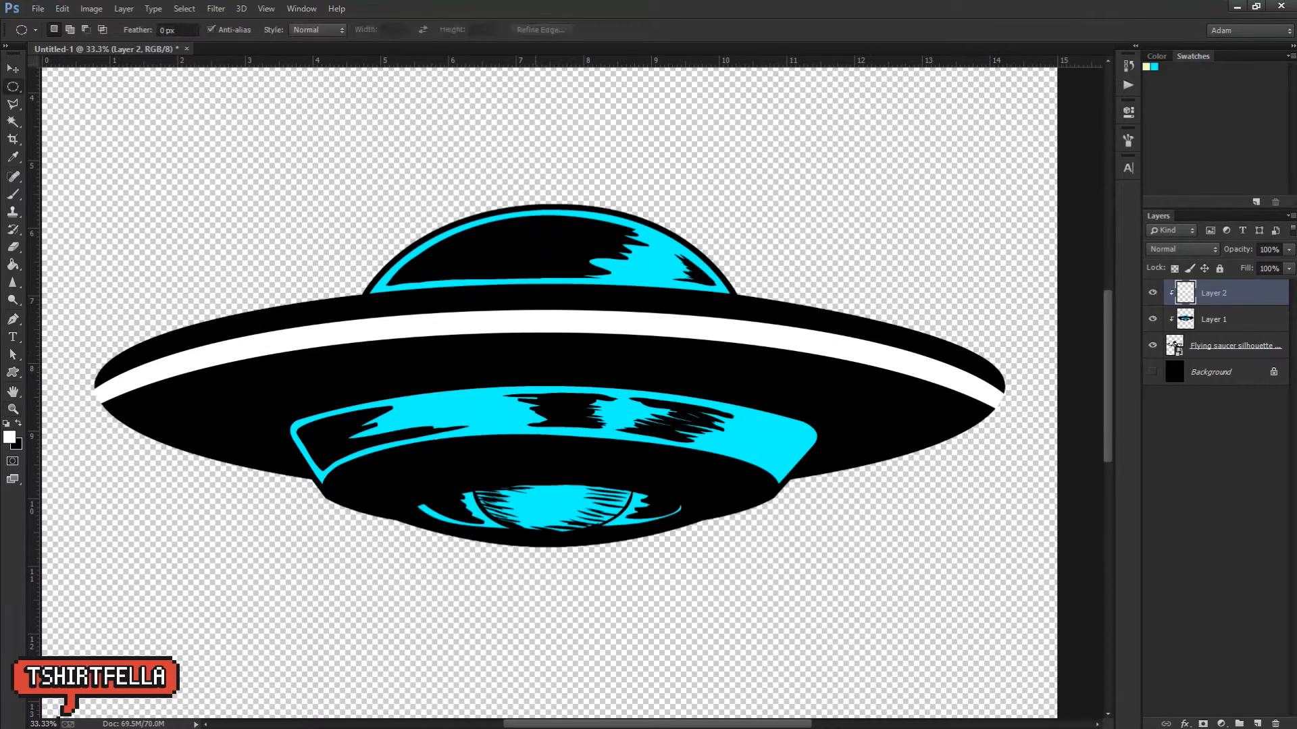
key(v)
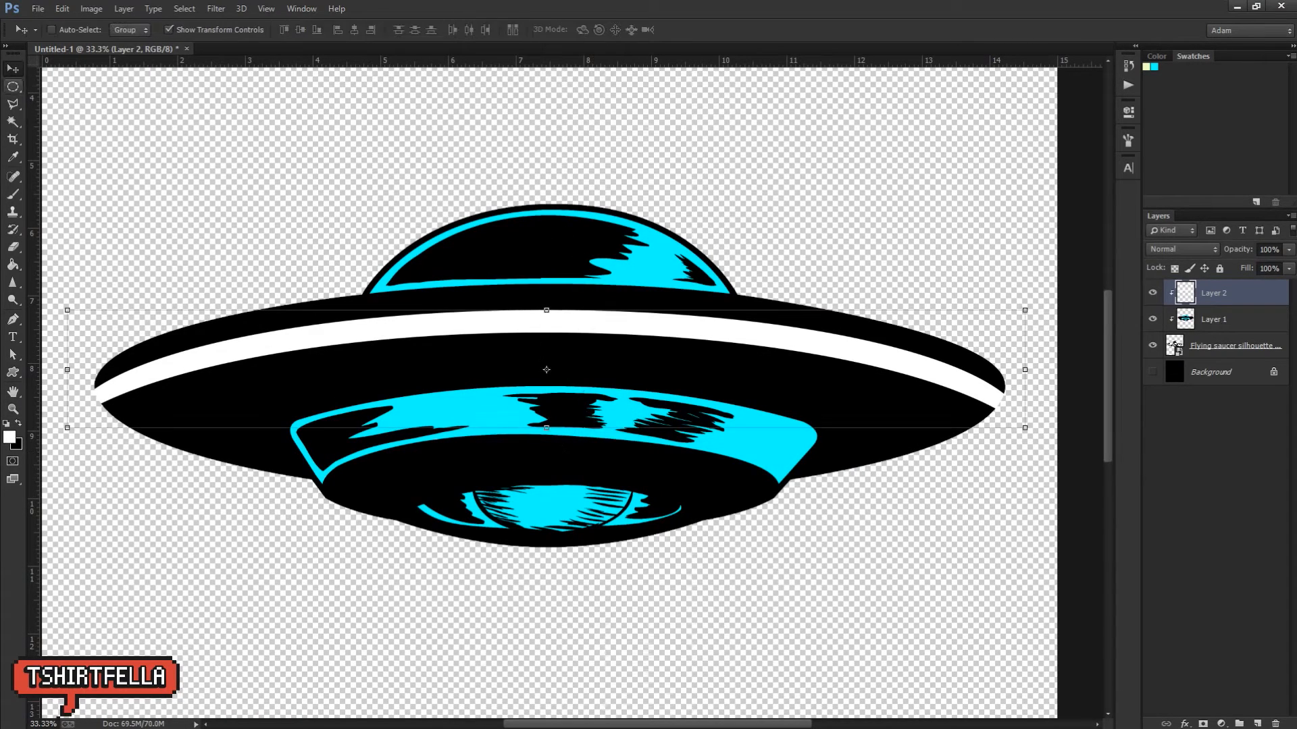
Step: Make a narrow vertical rectangular selection across the middle of the saucer, fill it with white on a new layer, and clear the selection
click(13, 86)
click(74, 87)
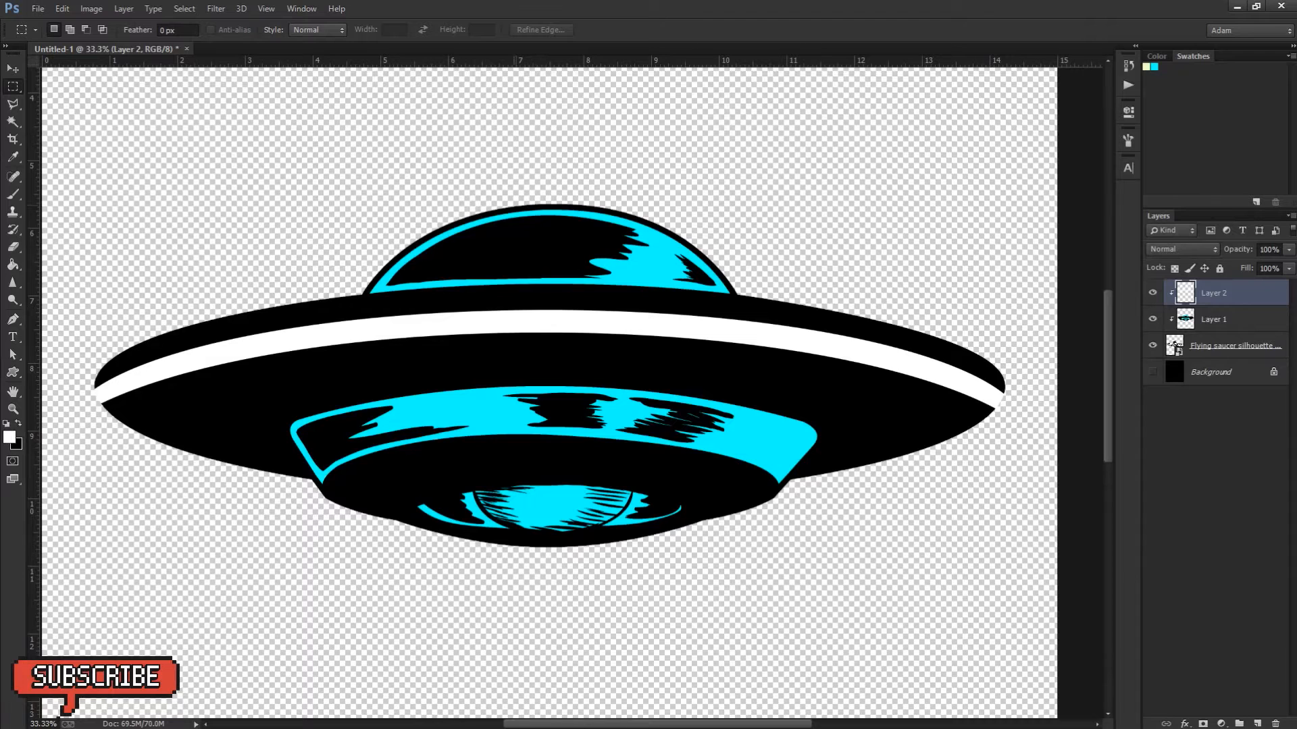
drag(515, 206, 555, 410)
click(1257, 724)
key(g)
click(551, 344)
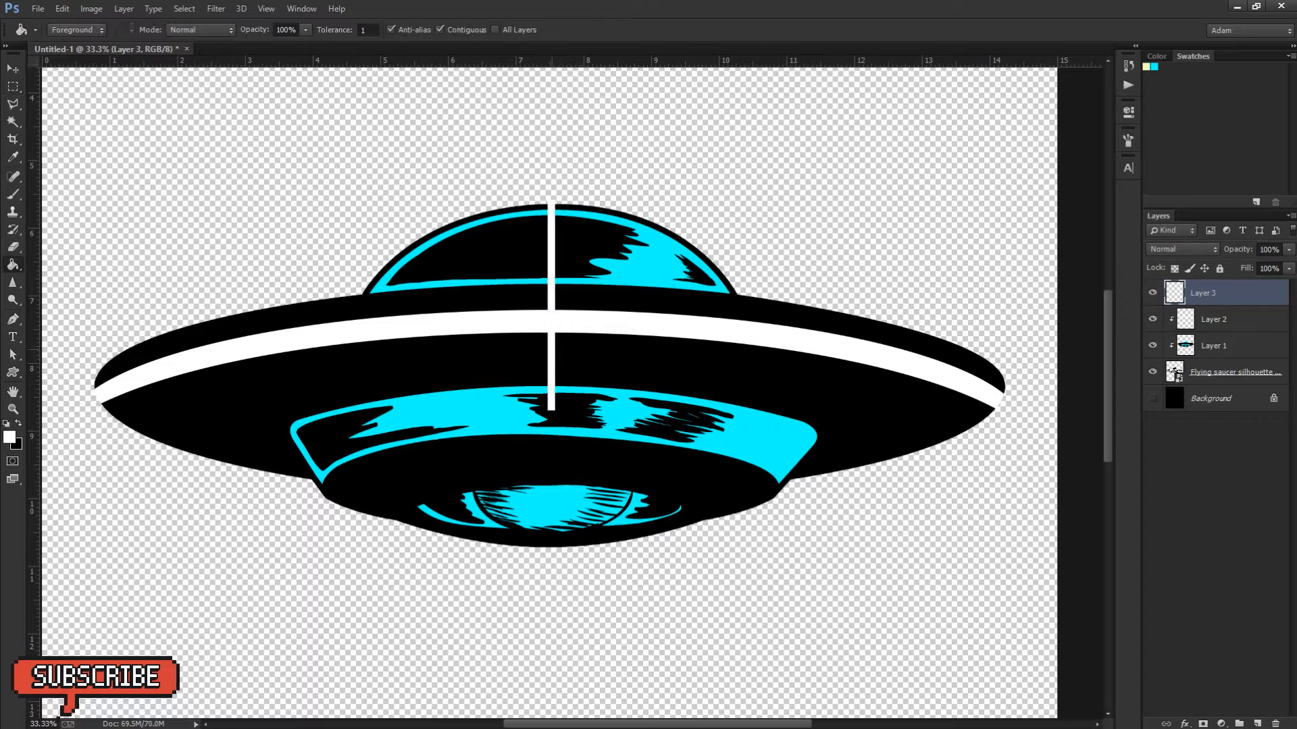
key(ctrl+d)
Step: Recolour the vertical bar with black sampled from the saucer's hull
key(v)
key(i)
click(617, 345)
key(g)
click(552, 354)
key(v)
Step: Duplicate the black bar eight times and space the copies evenly from the saucer's centre to its right end
key(ctrl+j)
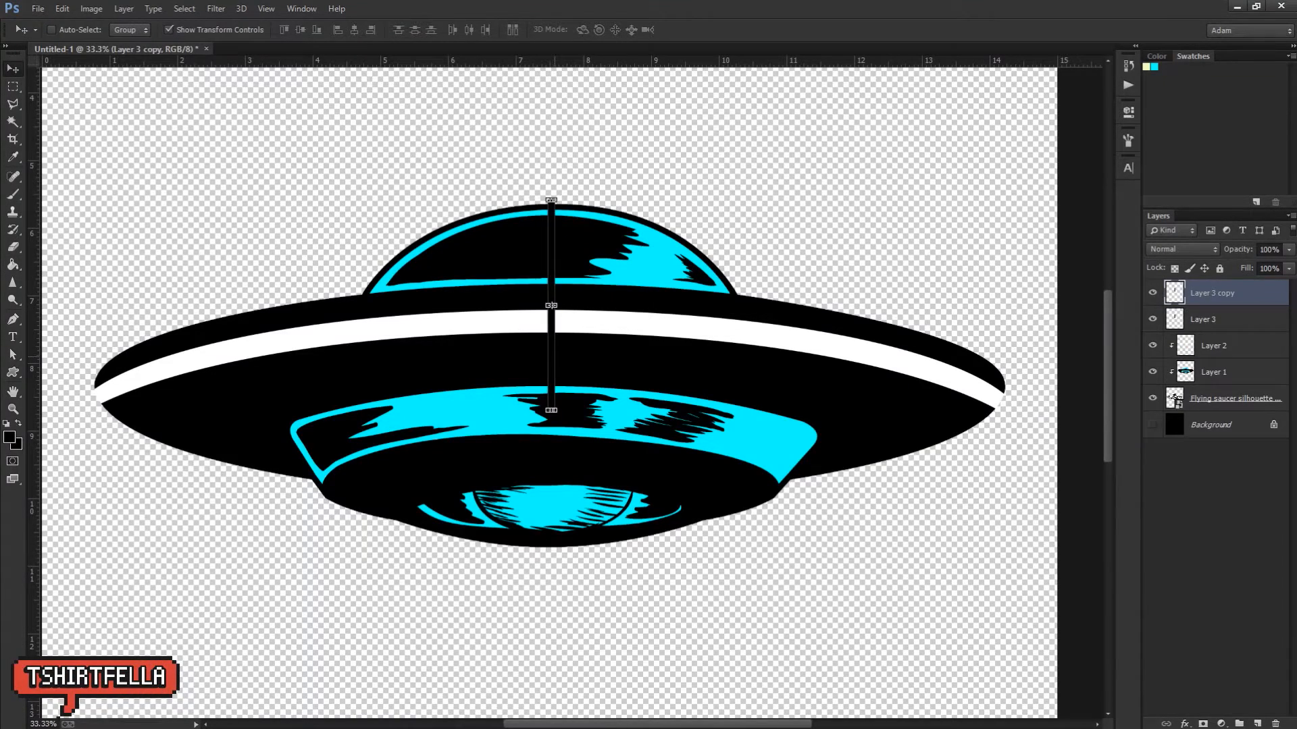
drag(556, 330, 976, 364)
key(ctrl+j)
key(ctrl+j)
key(ctrl+j)
key(ctrl+j)
key(ctrl+j)
key(ctrl+j)
key(ctrl+j)
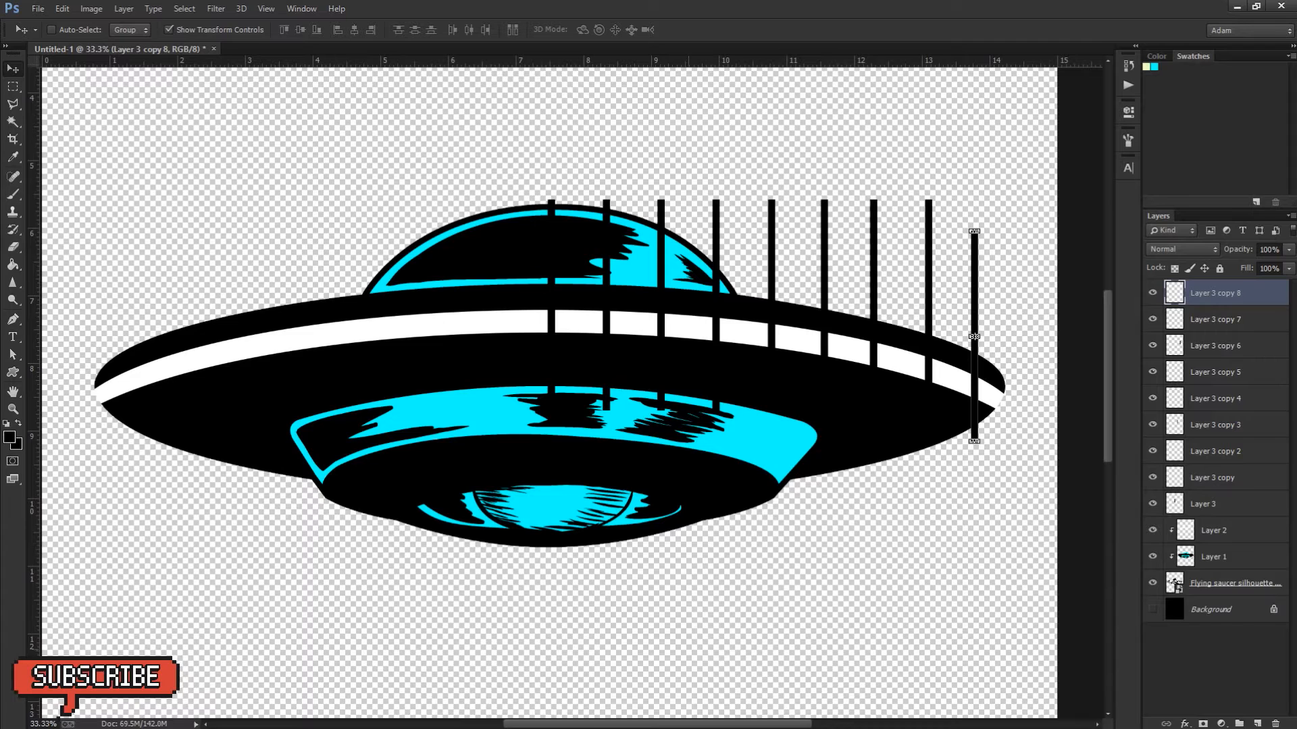
Step: Switch to Chrome to look at the reference UFO T-shirt image, and return to Photoshop
click(397, 713)
click(398, 714)
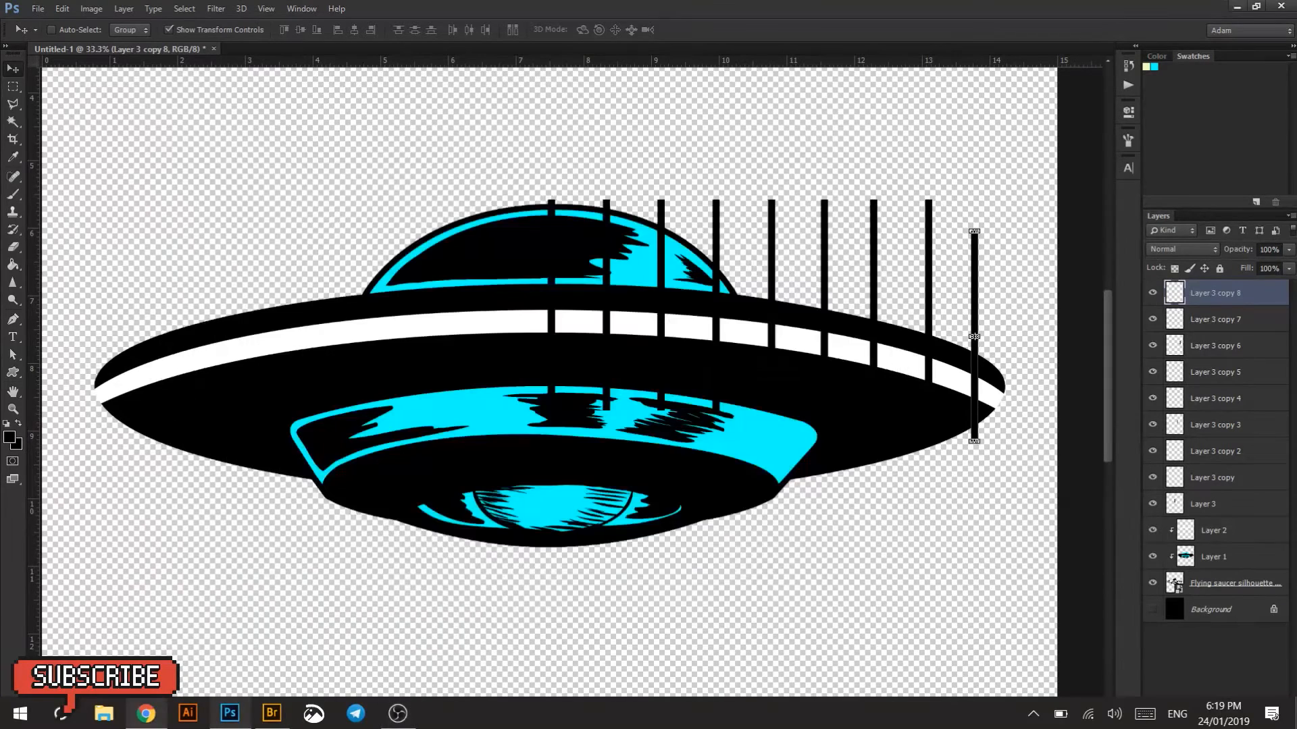
click(146, 713)
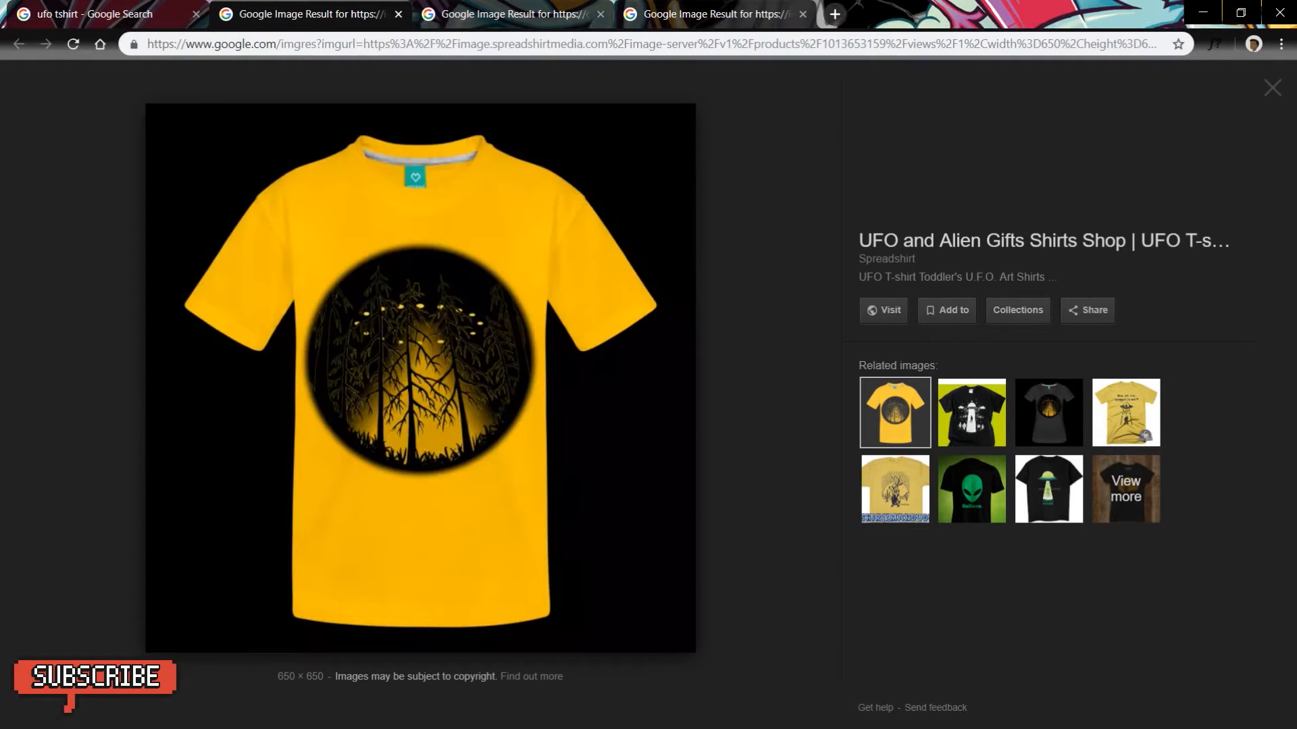
key(alt+Tab)
Step: Merge all nine black bar layers into one layer and duplicate the merged layer
shift+click(1203, 504)
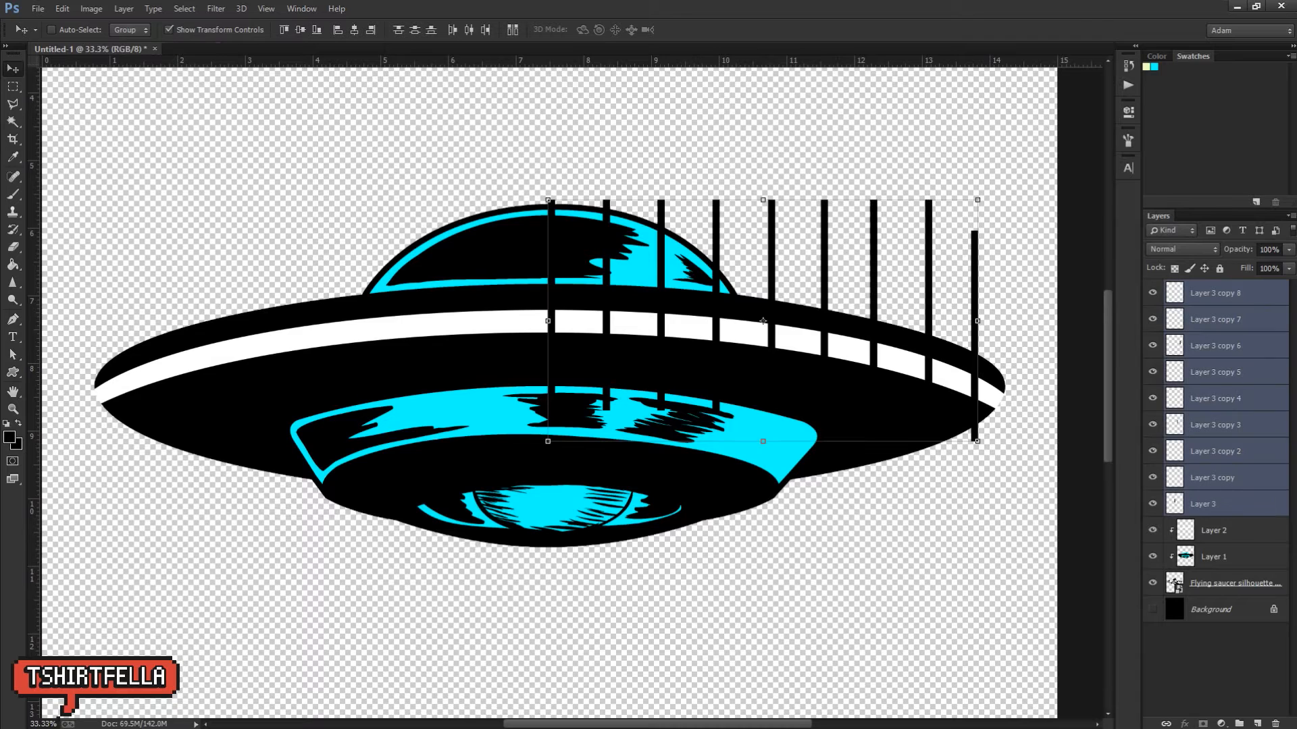
key(ctrl+j)
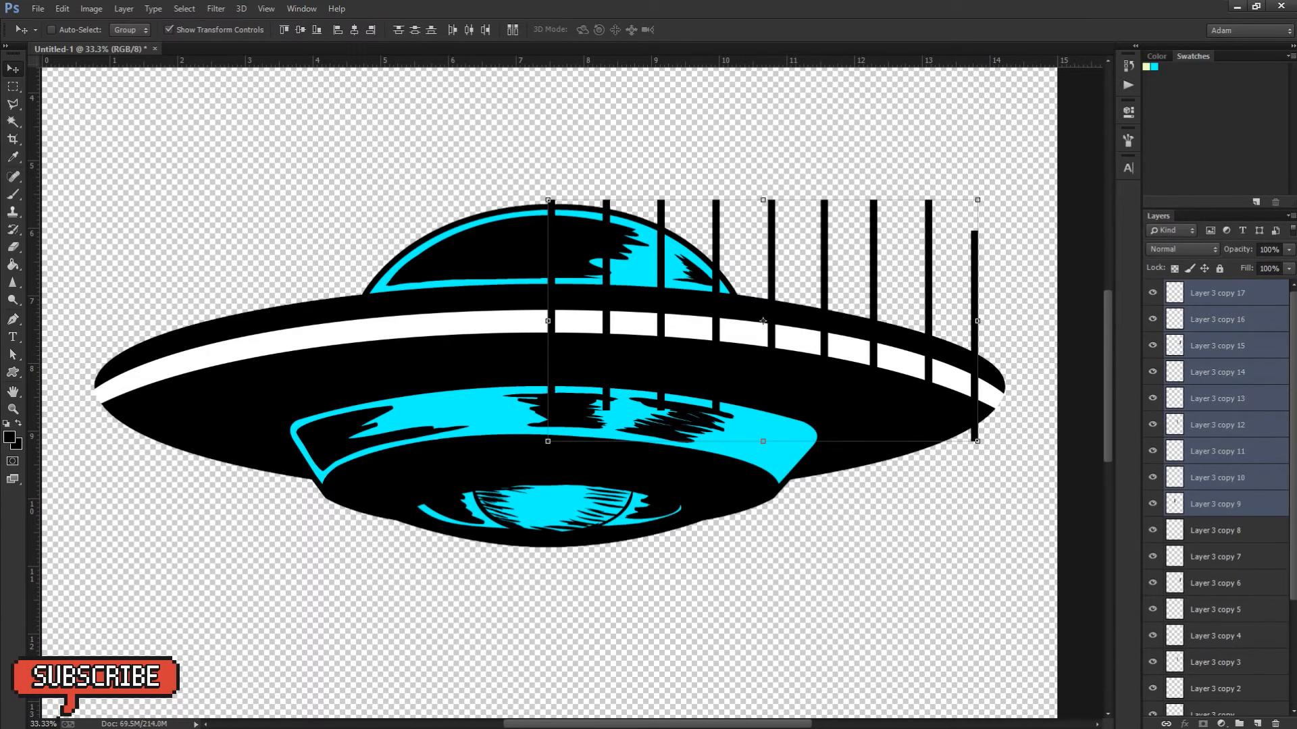
key(ctrl+z)
key(ctrl+e)
key(ctrl+j)
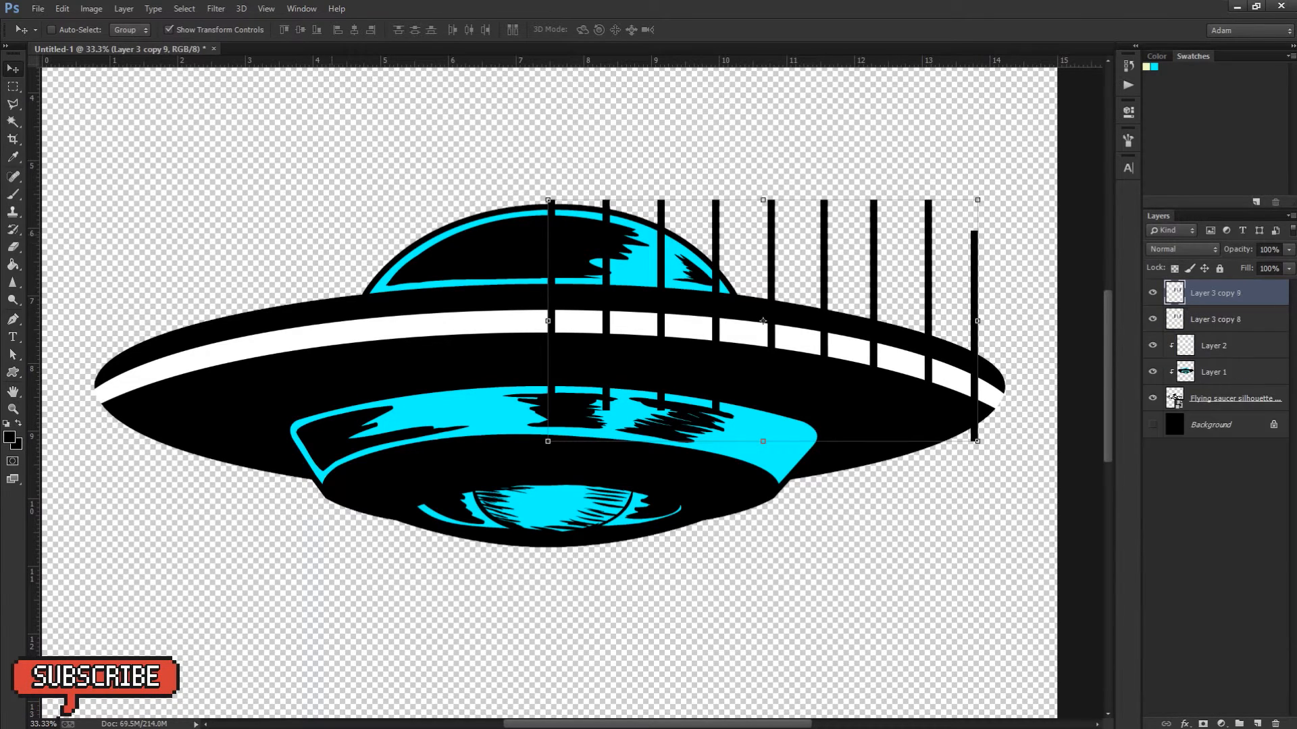
Step: Flip the duplicated bars horizontally and align them over the saucer's left half, with their innermost bar overlapping the centre bar
click(63, 9)
mouse_move(122, 343)
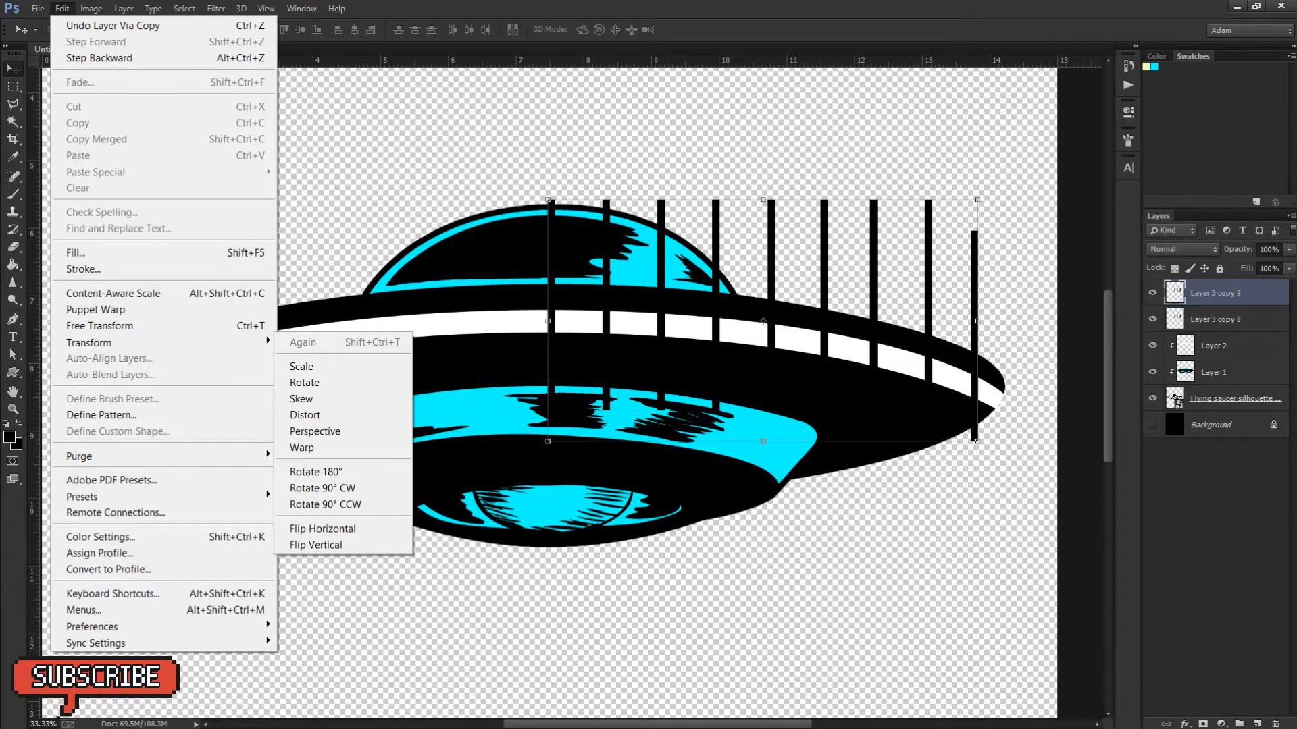
click(322, 528)
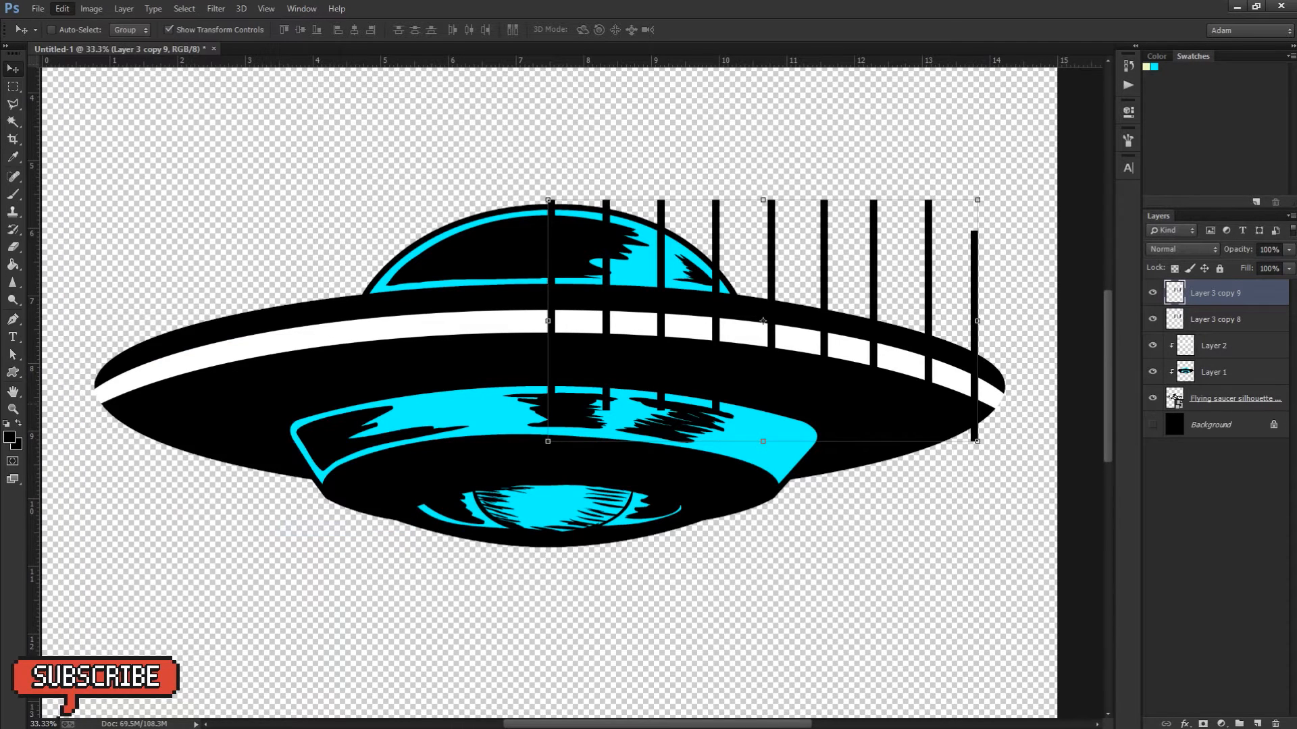
drag(936, 331, 486, 363)
key(ctrl+space)
ctrl+click(572, 324)
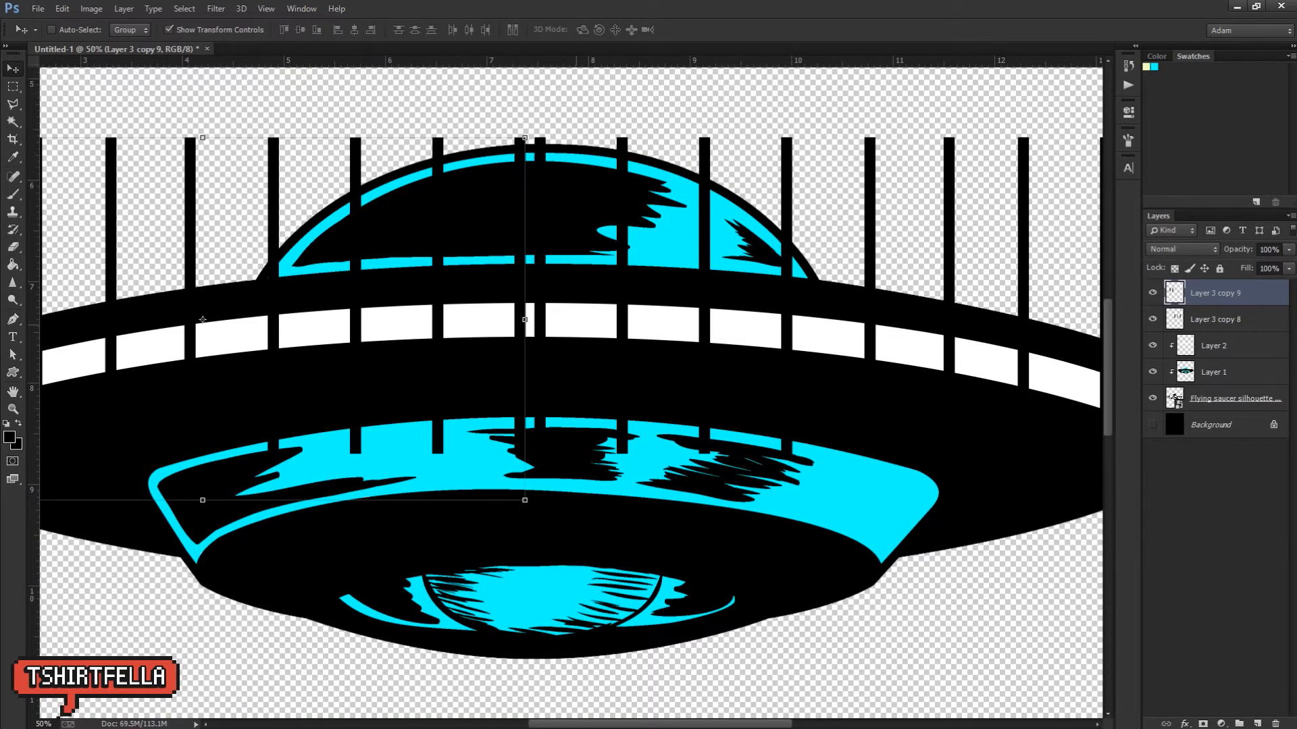
drag(203, 319, 223, 320)
key(Left)
key(Left)
key(ctrl+space)
alt+click(576, 326)
alt+click(576, 325)
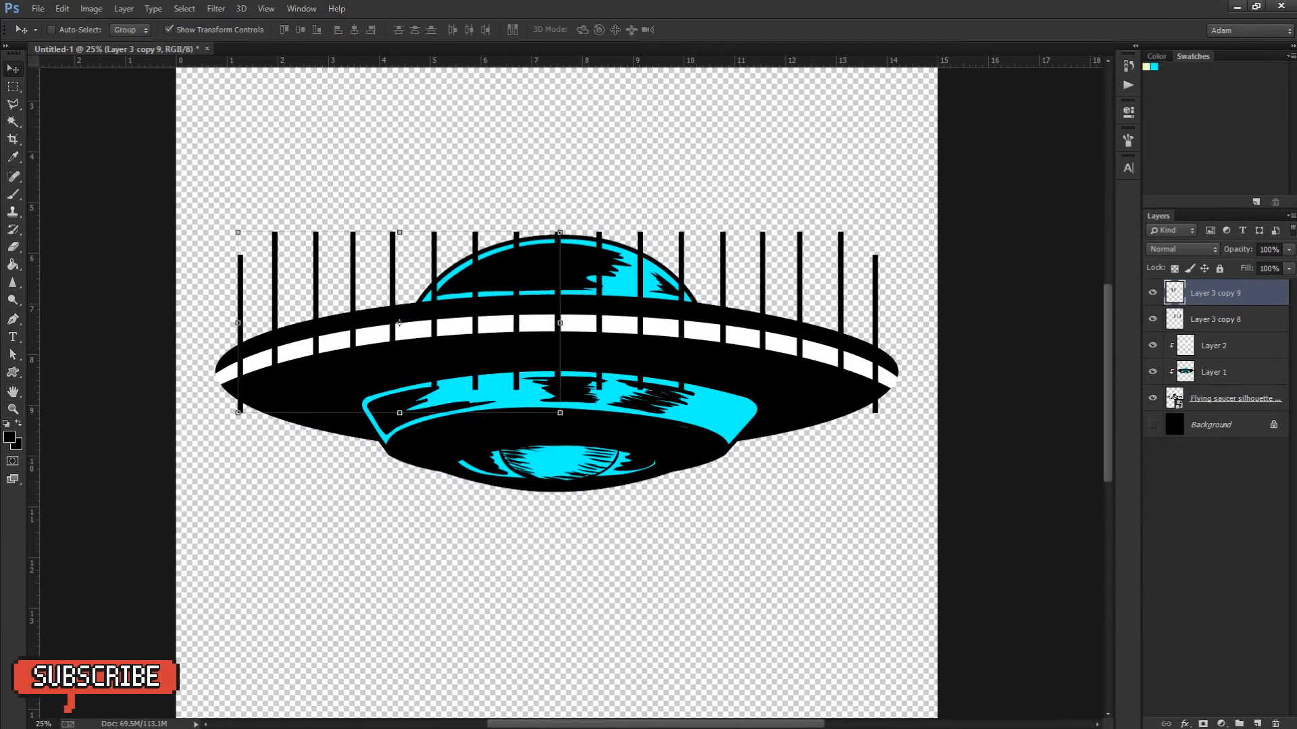
Step: Merge the left and right bar layers and clip the result to the flying saucer silhouette
shift+click(1215, 319)
key(ctrl+e)
right_click(1213, 292)
click(918, 339)
Step: Erase the parts of the bars that cross the dome and the lower cyan band, keeping the divisions in the white stripe
key(e)
ctrl+click(445, 291)
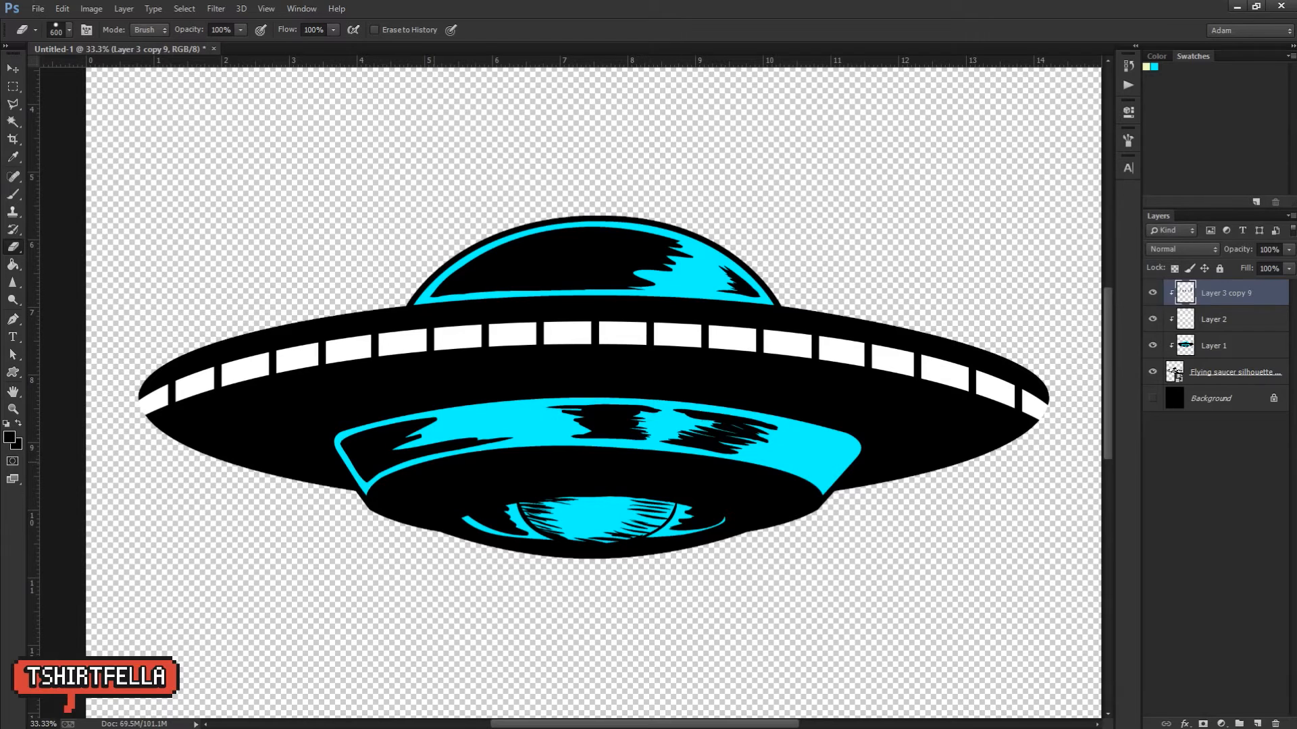
ctrl+alt+click(830, 398)
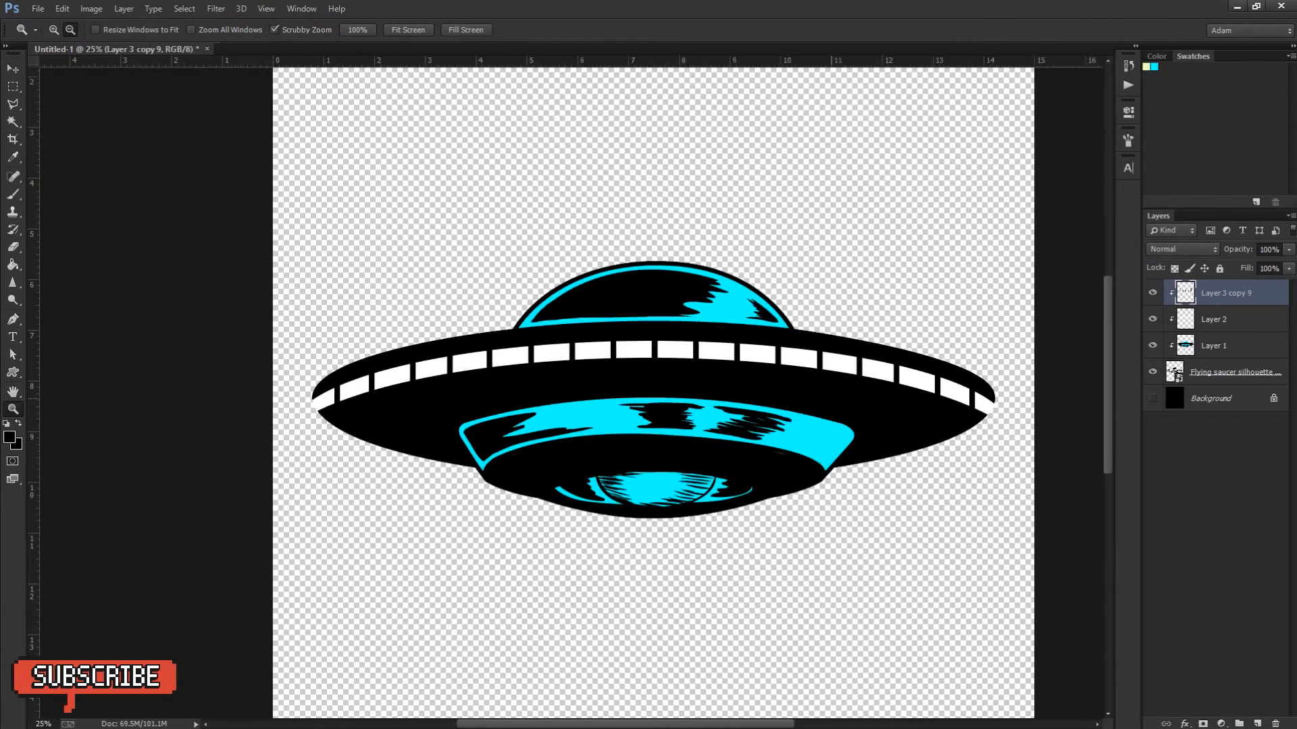
ctrl+alt+click(830, 398)
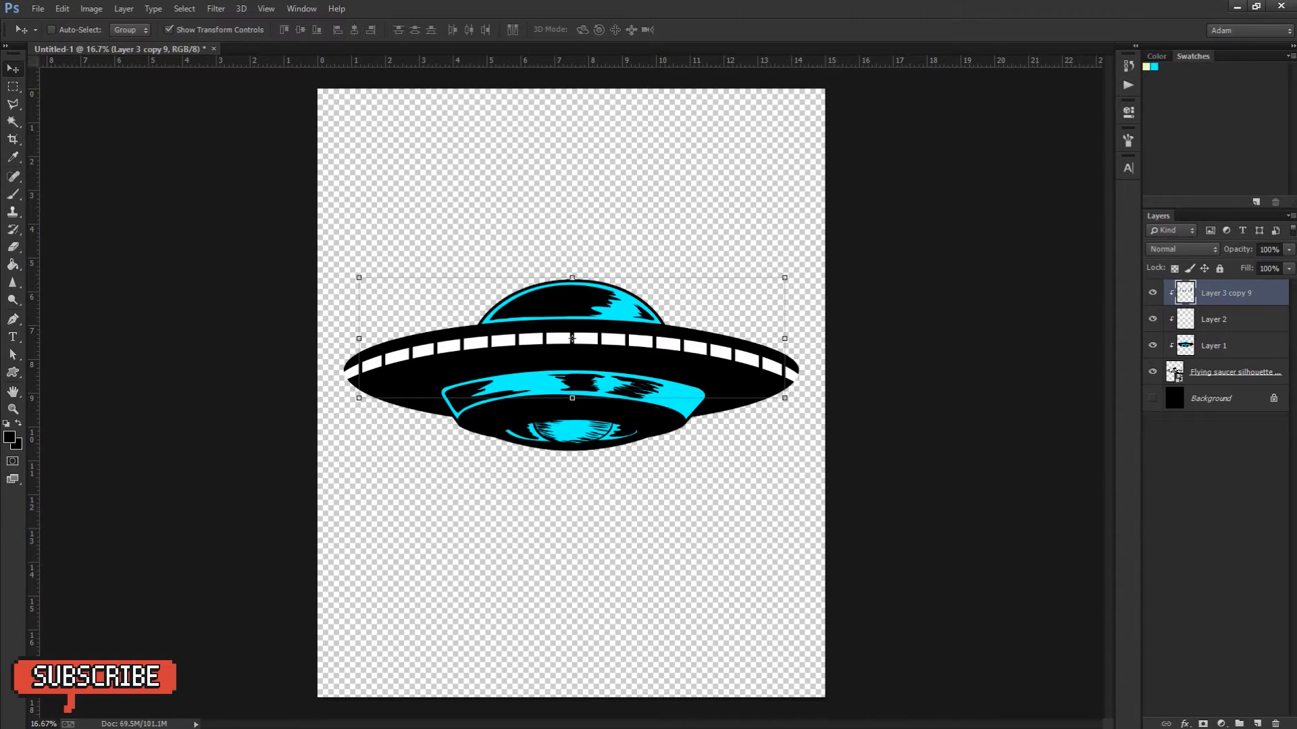
Step: Scale all the saucer layers together to about 75% and position them centred in the upper part of the canvas
shift+click(1235, 372)
drag(609, 368, 611, 251)
drag(814, 344, 691, 294)
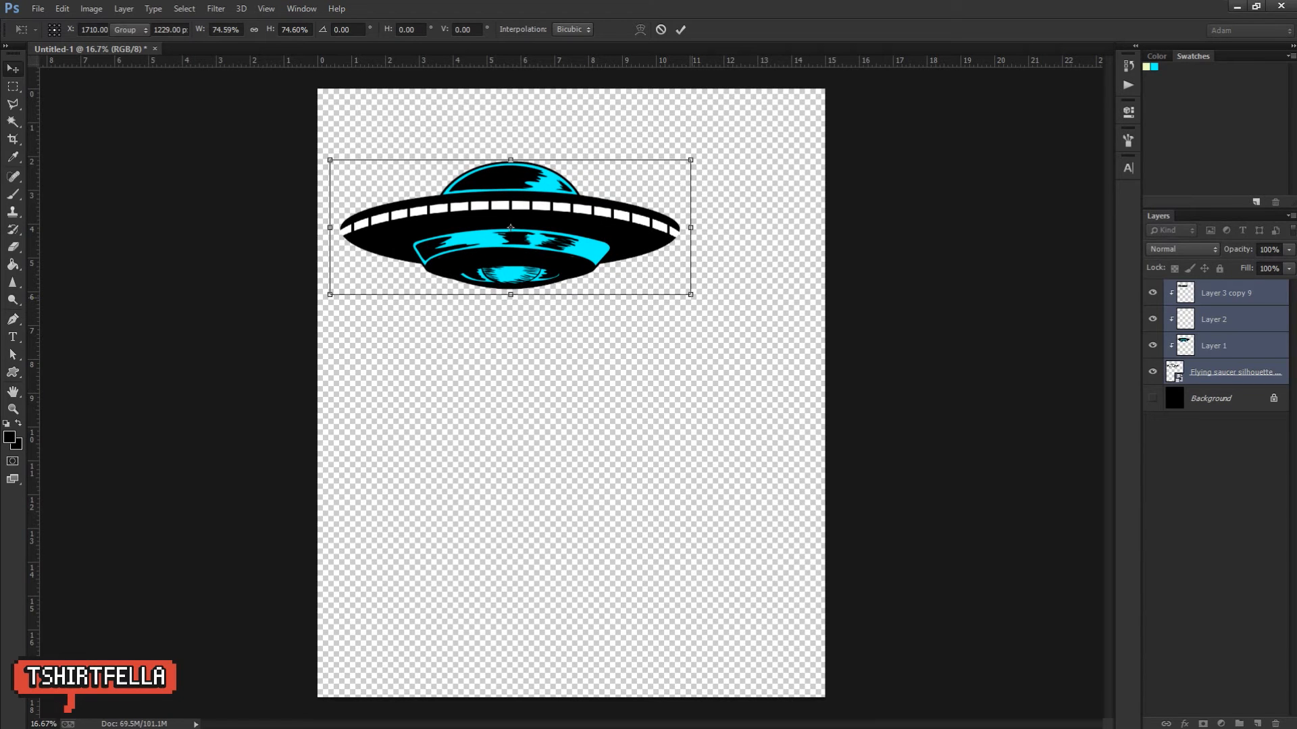
key(Return)
drag(608, 204, 664, 239)
Step: Preview the saucer against the black background, then group the saucer layers and hide the group
click(1152, 398)
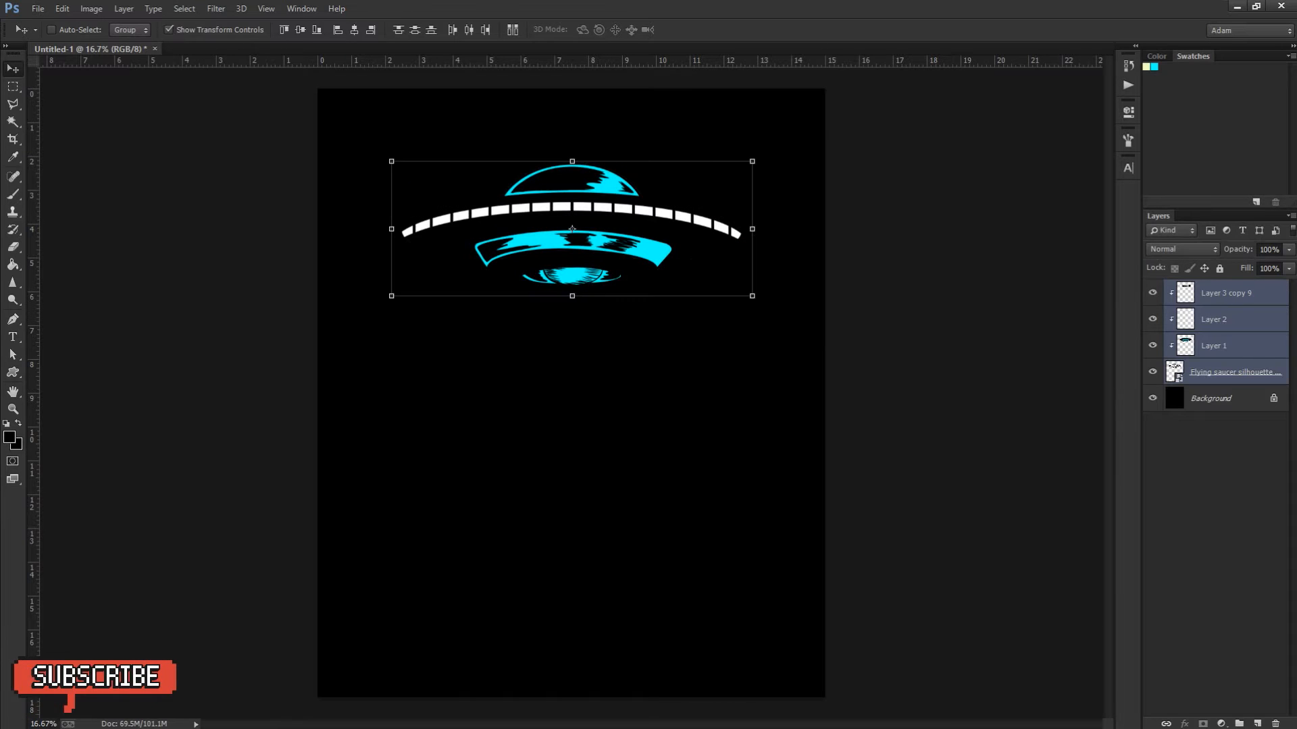
key(z)
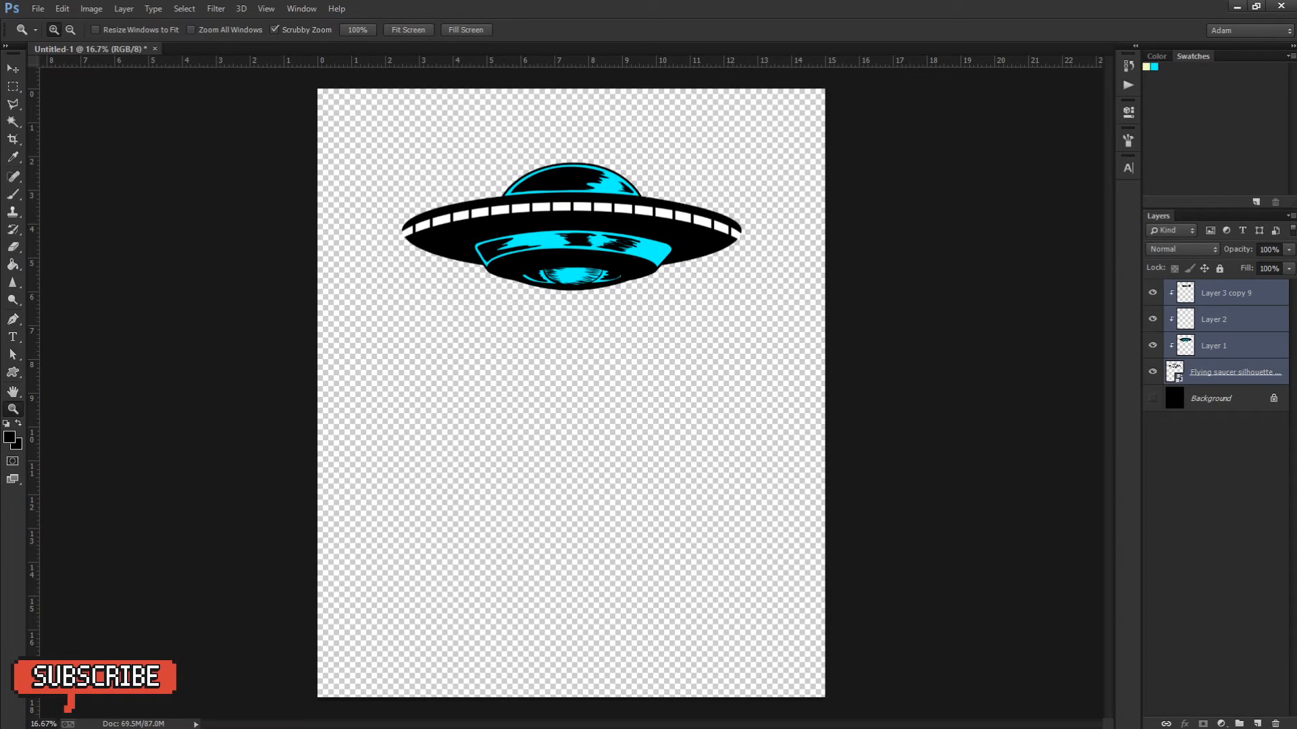
key(ctrl+g)
click(1153, 287)
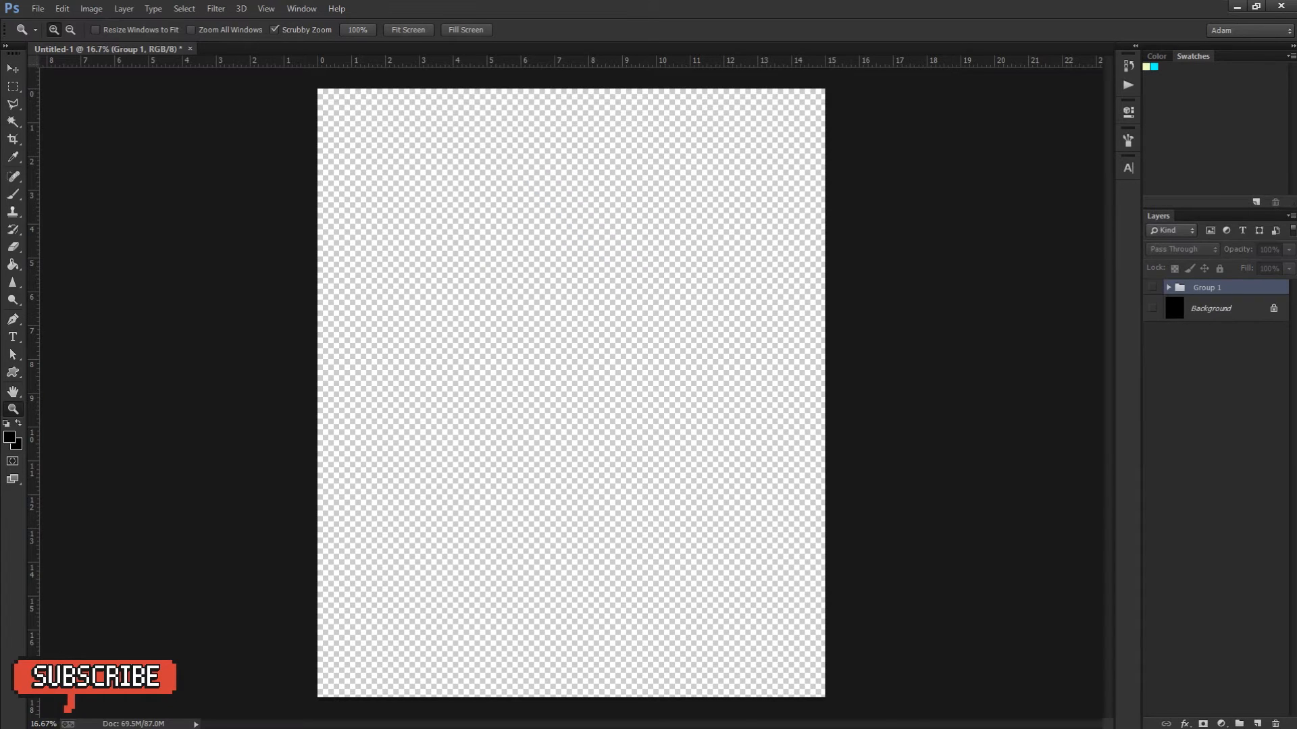
key(v)
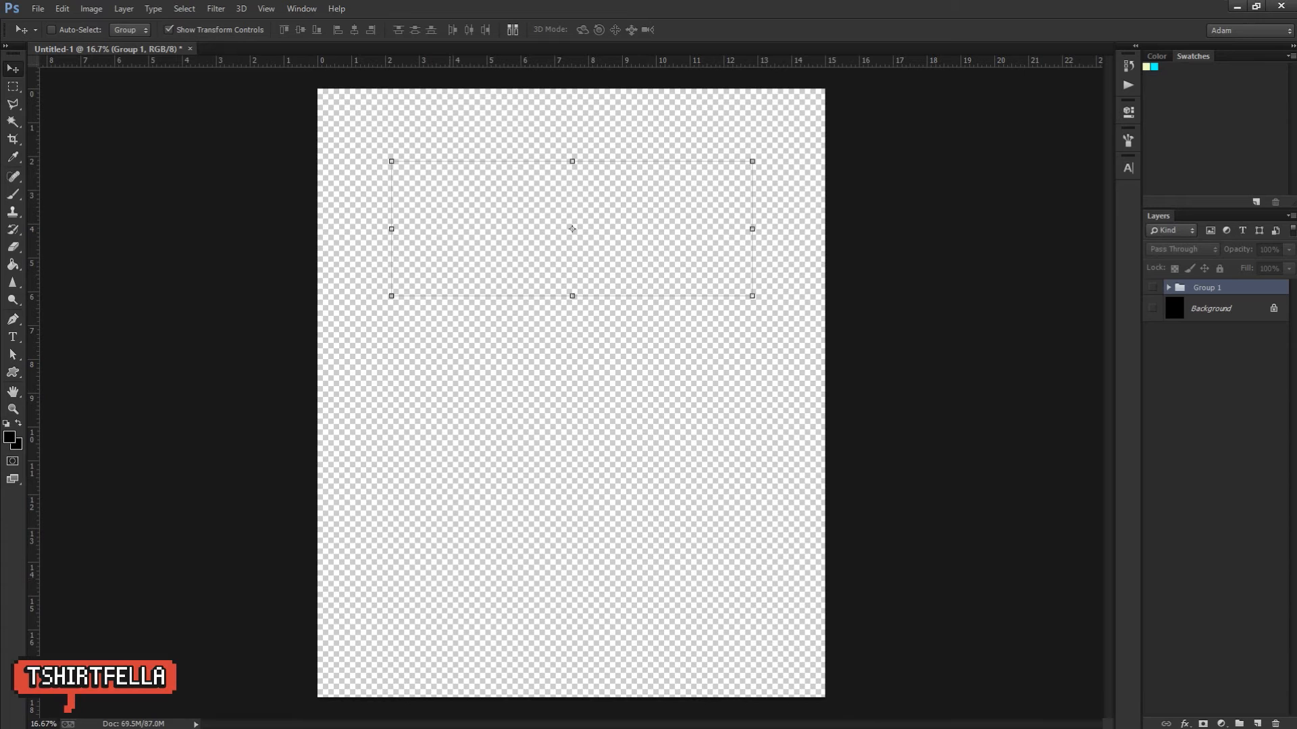
Step: Switch to Adobe Bridge, open the Galaxy folder, and place 155.eps into the Photoshop document
mouse_move(188, 716)
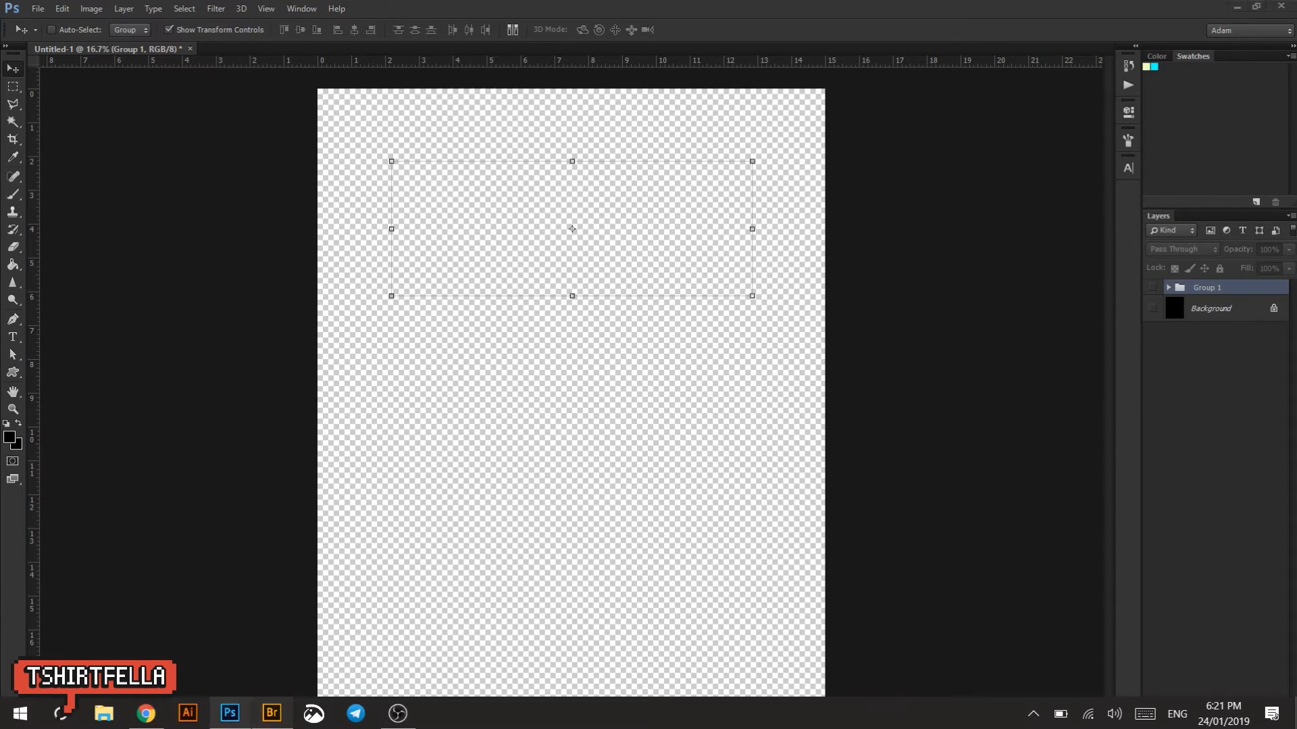
click(272, 713)
click(15, 45)
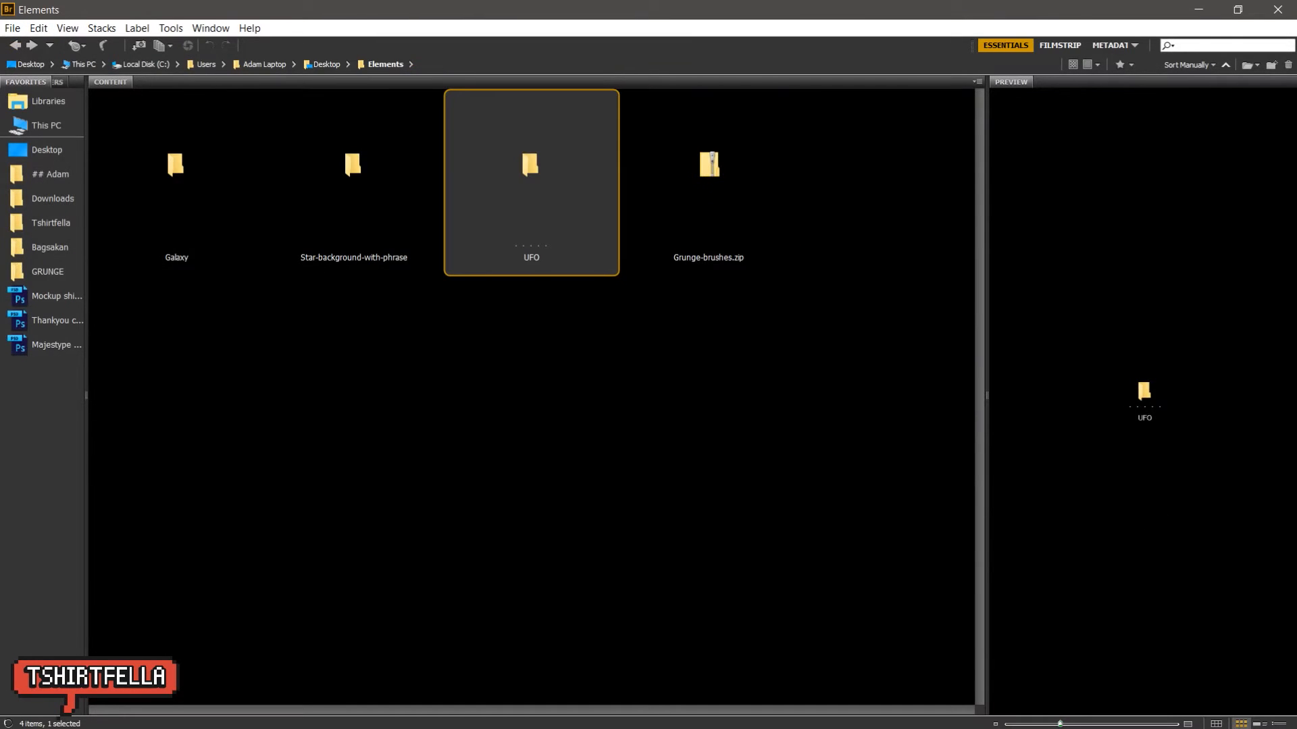
double_click(177, 169)
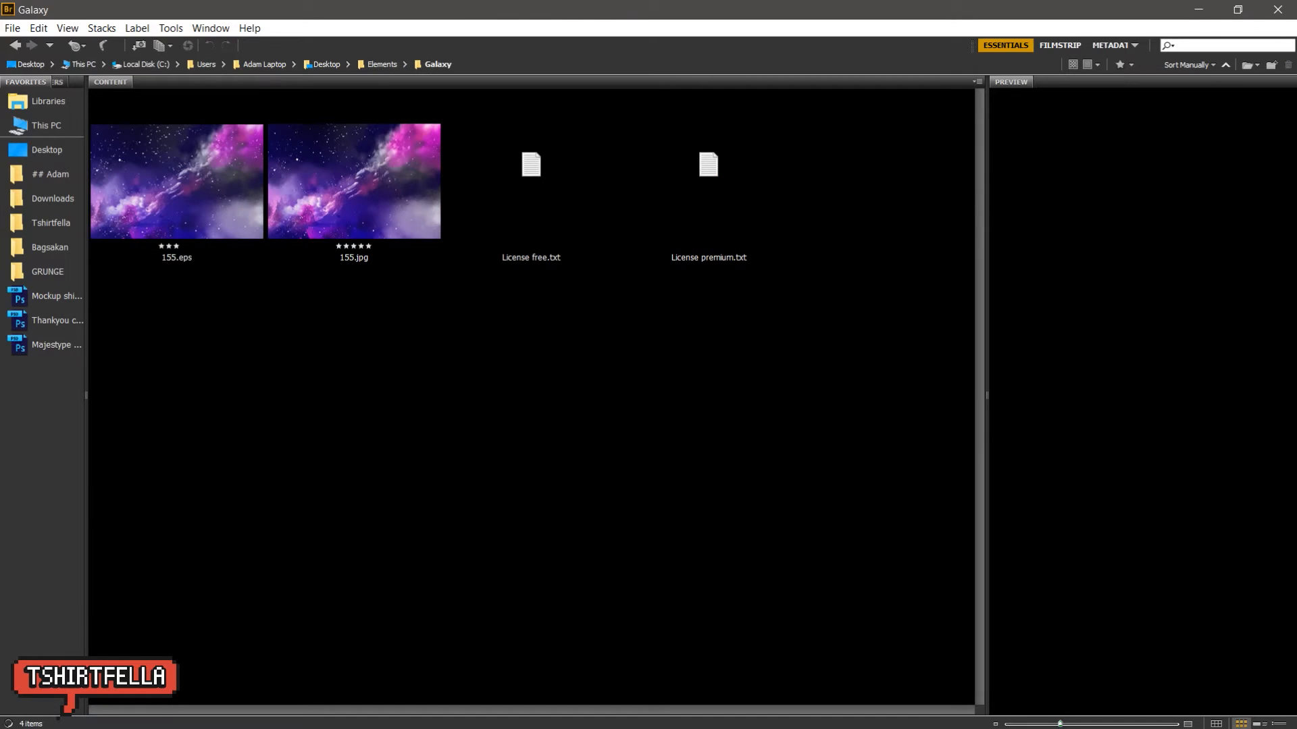
click(176, 181)
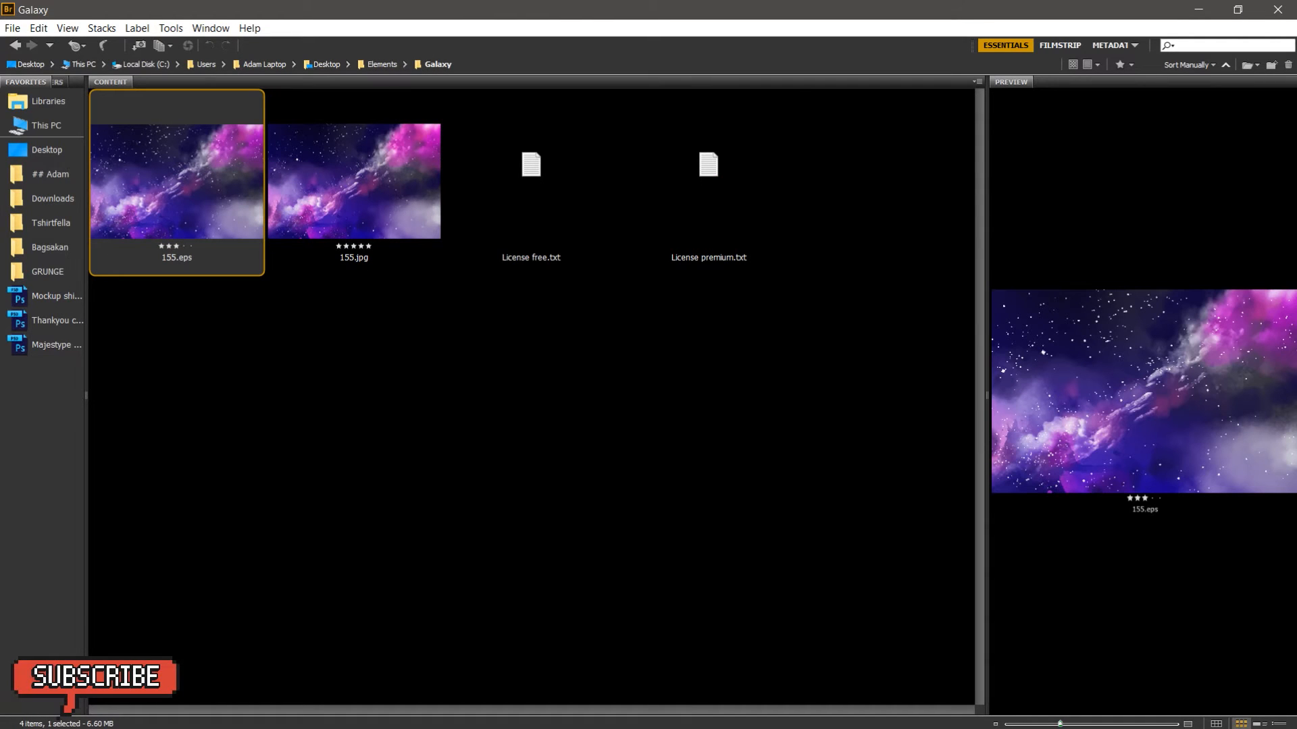
drag(177, 181, 564, 356)
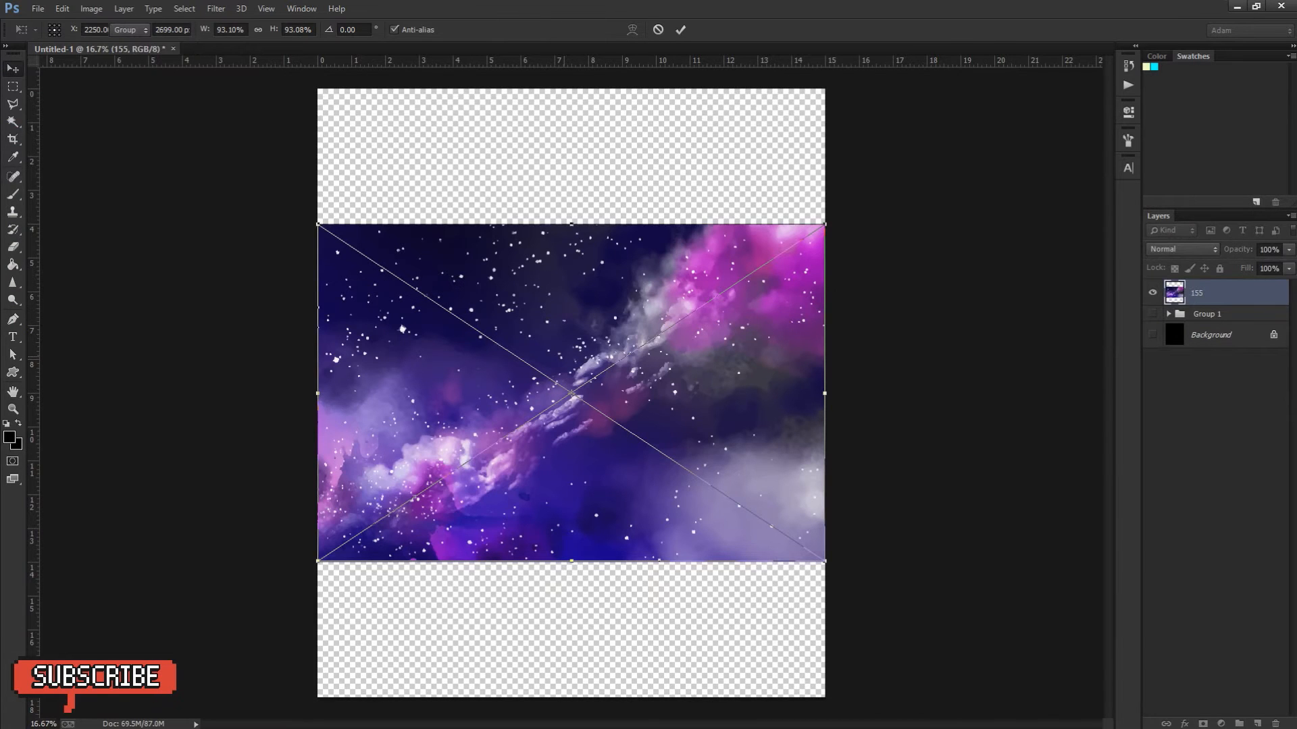
key(Return)
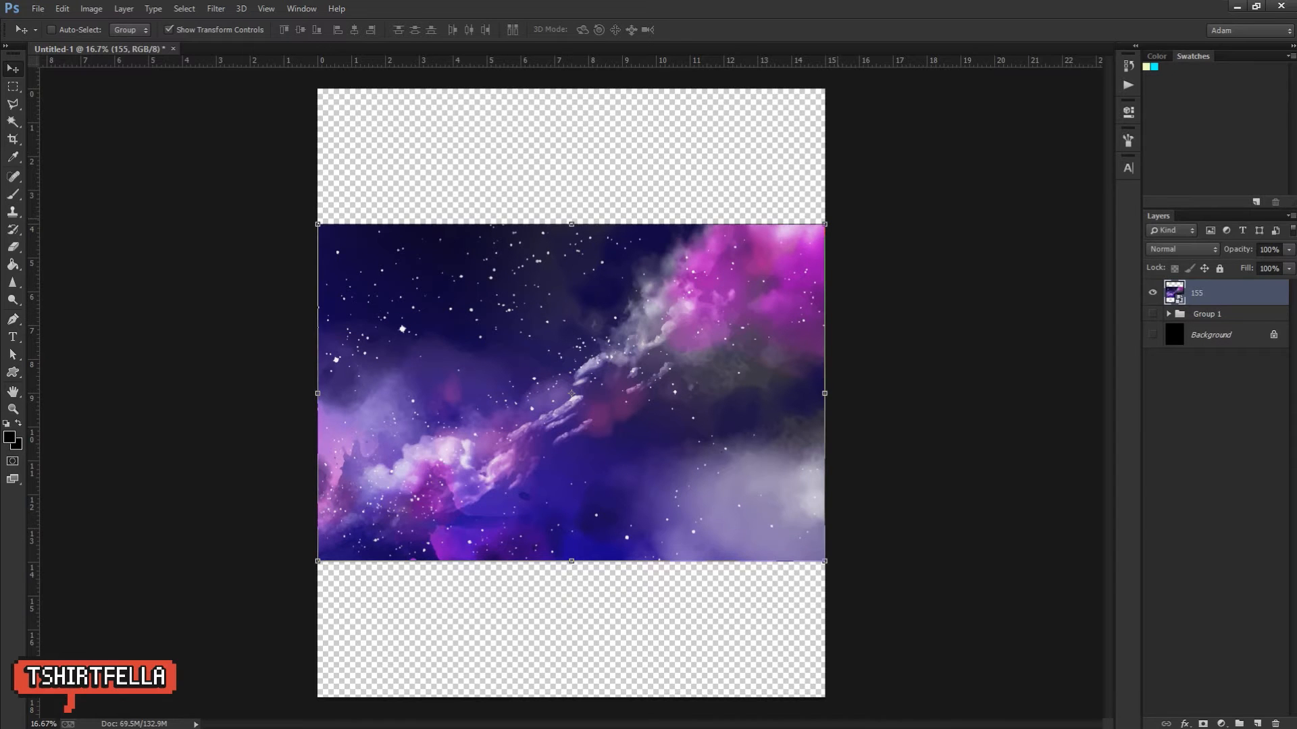
Step: Rotate the galaxy image 90° to portrait orientation and move it down and to the left on the canvas
key(ctrl+t)
drag(835, 220, 686, 537)
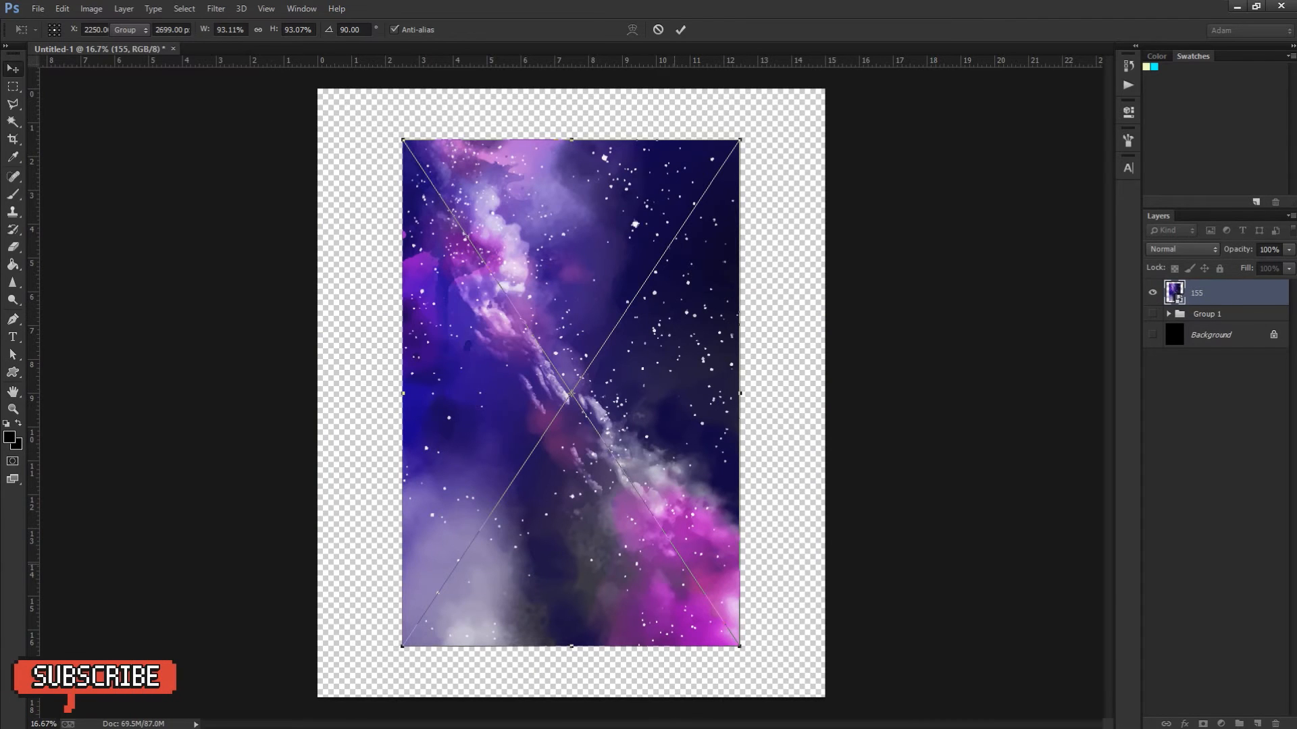
key(Return)
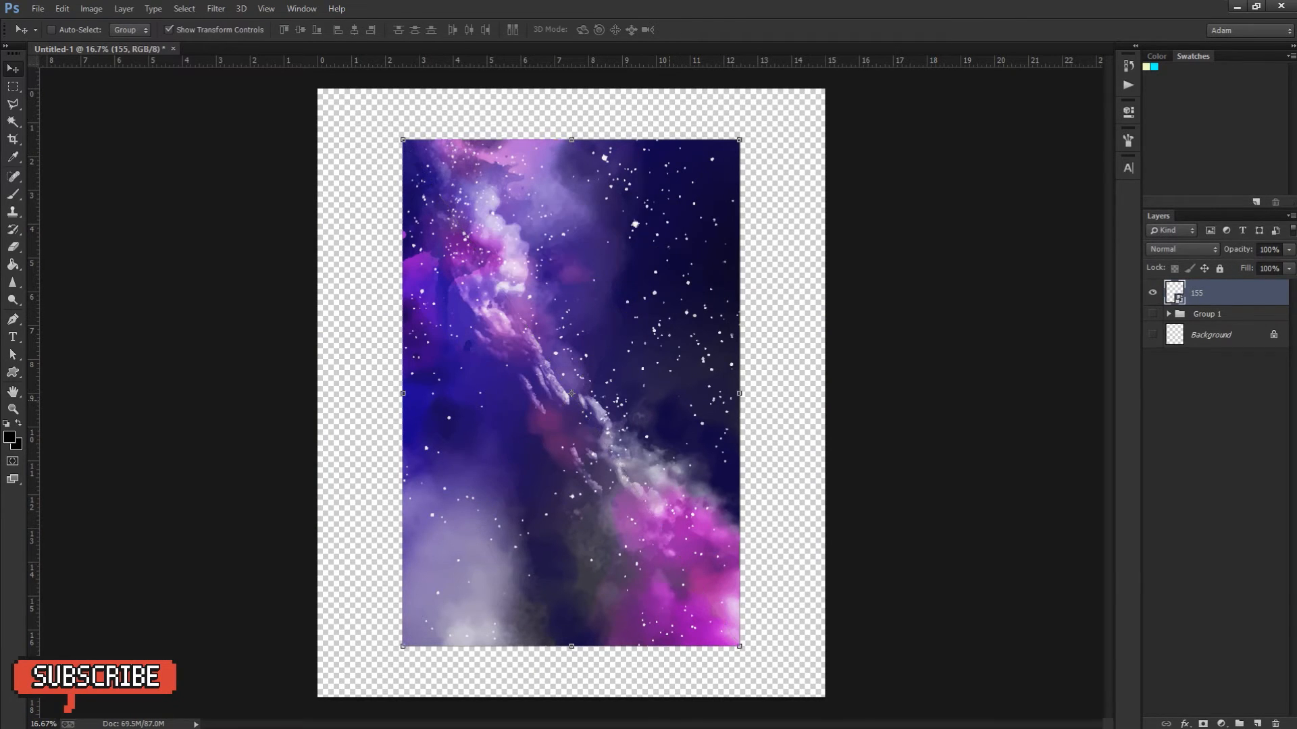
drag(685, 397, 643, 429)
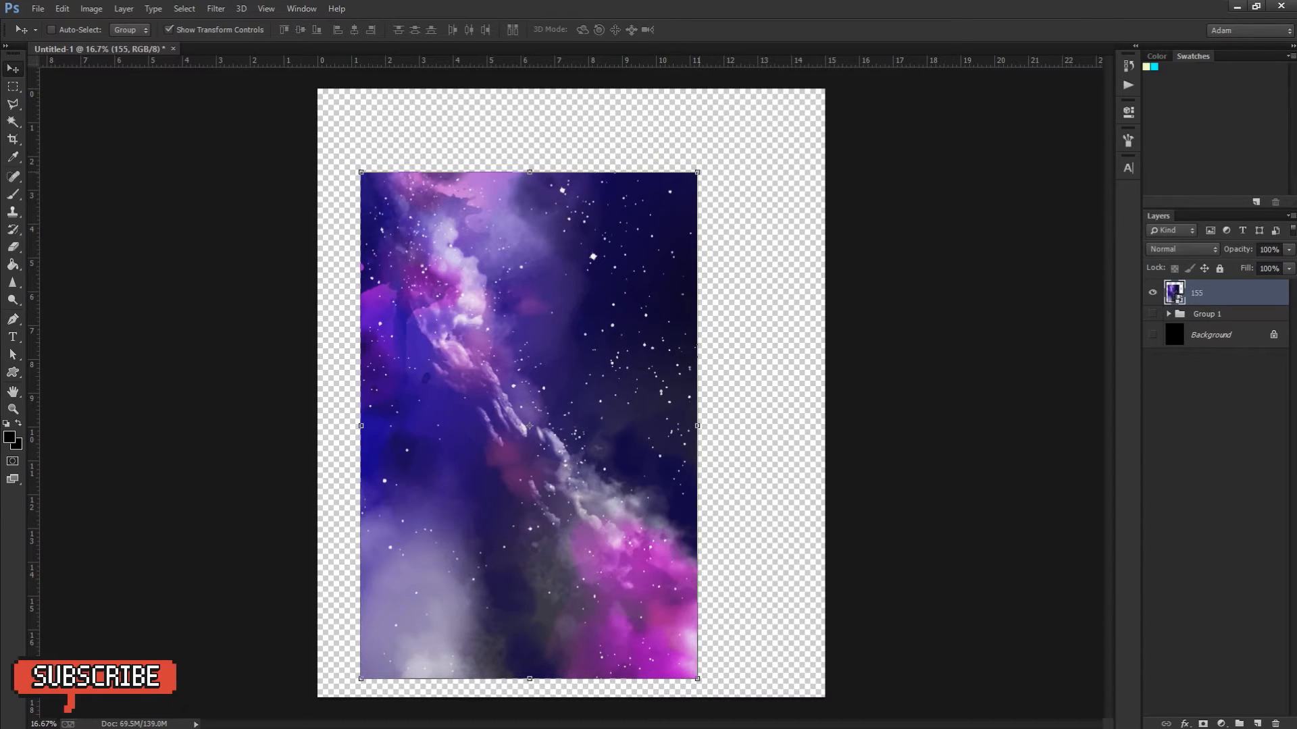
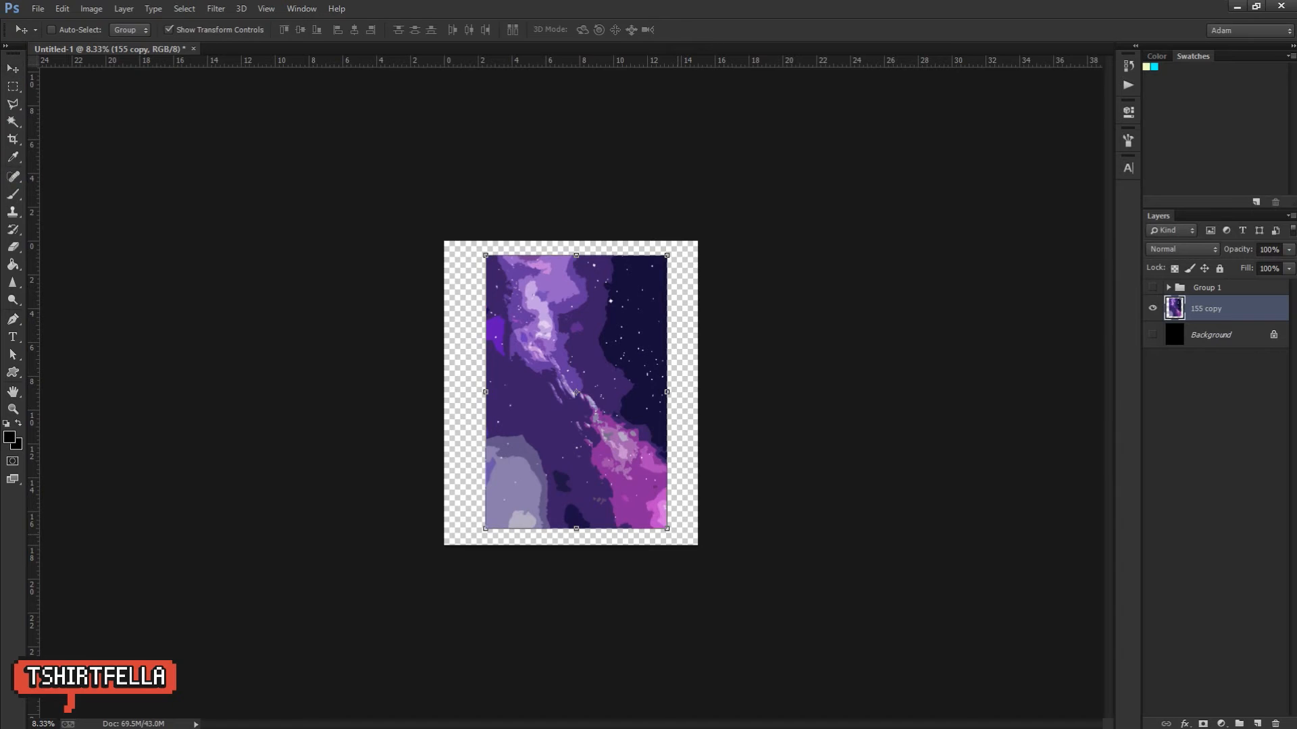
Step: Shift the posterized galaxy image slightly up and to the left on the canvas
mouse_move(678, 535)
mouse_down()
mouse_move(555, 198)
mouse_move(449, 209)
mouse_move(758, 310)
mouse_move(729, 498)
mouse_move(701, 535)
mouse_up()
key(Return)
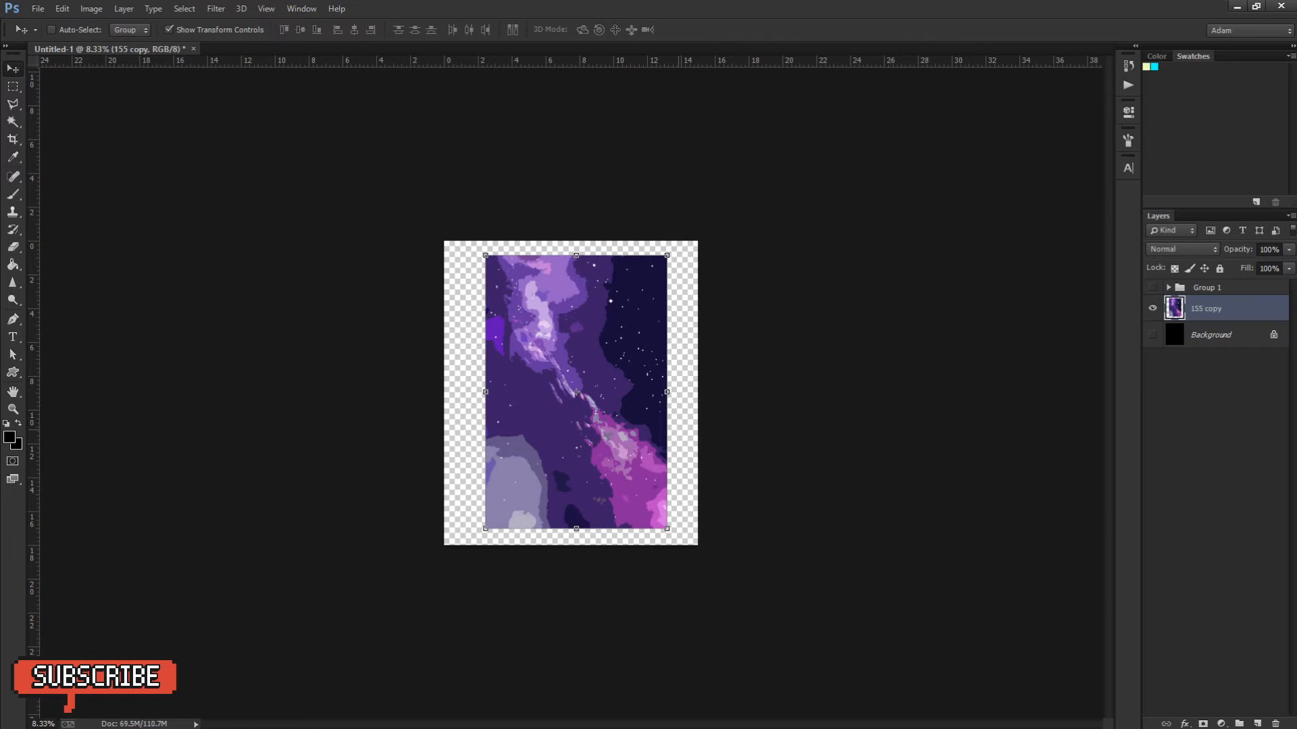
drag(616, 428, 611, 426)
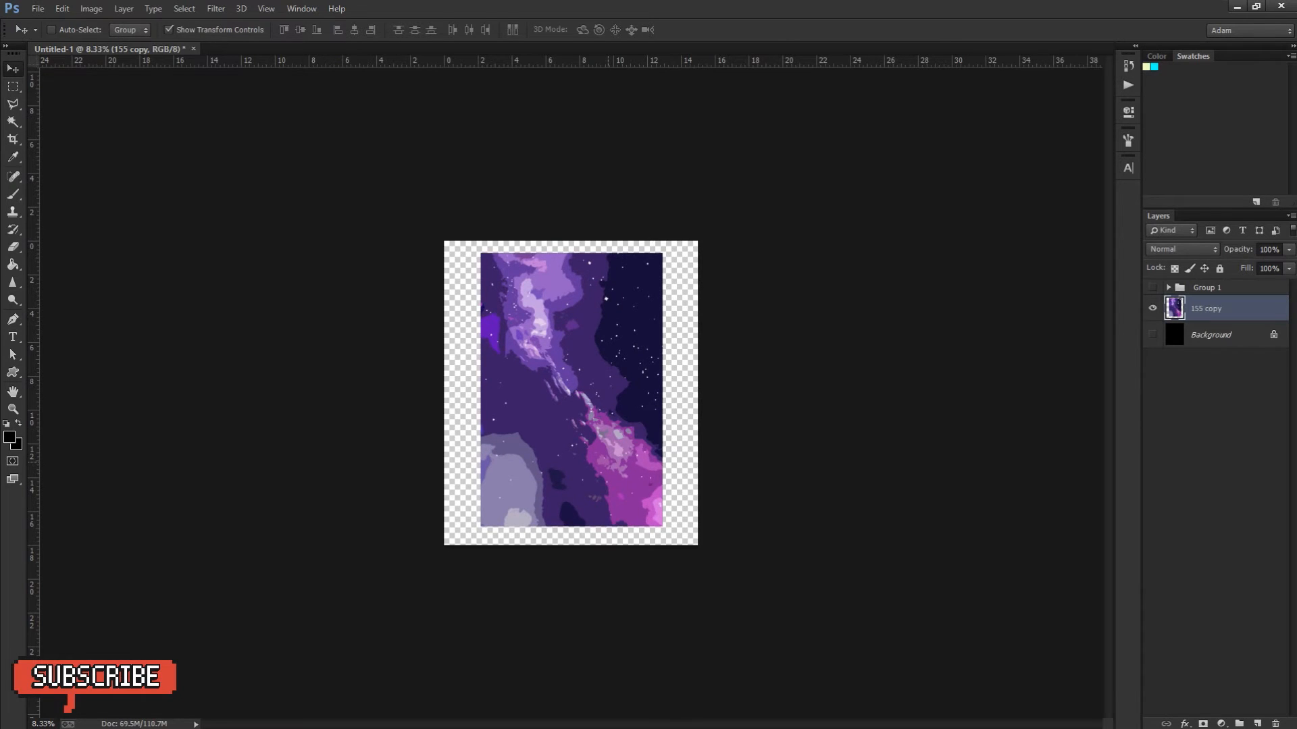
key(ctrl+plus)
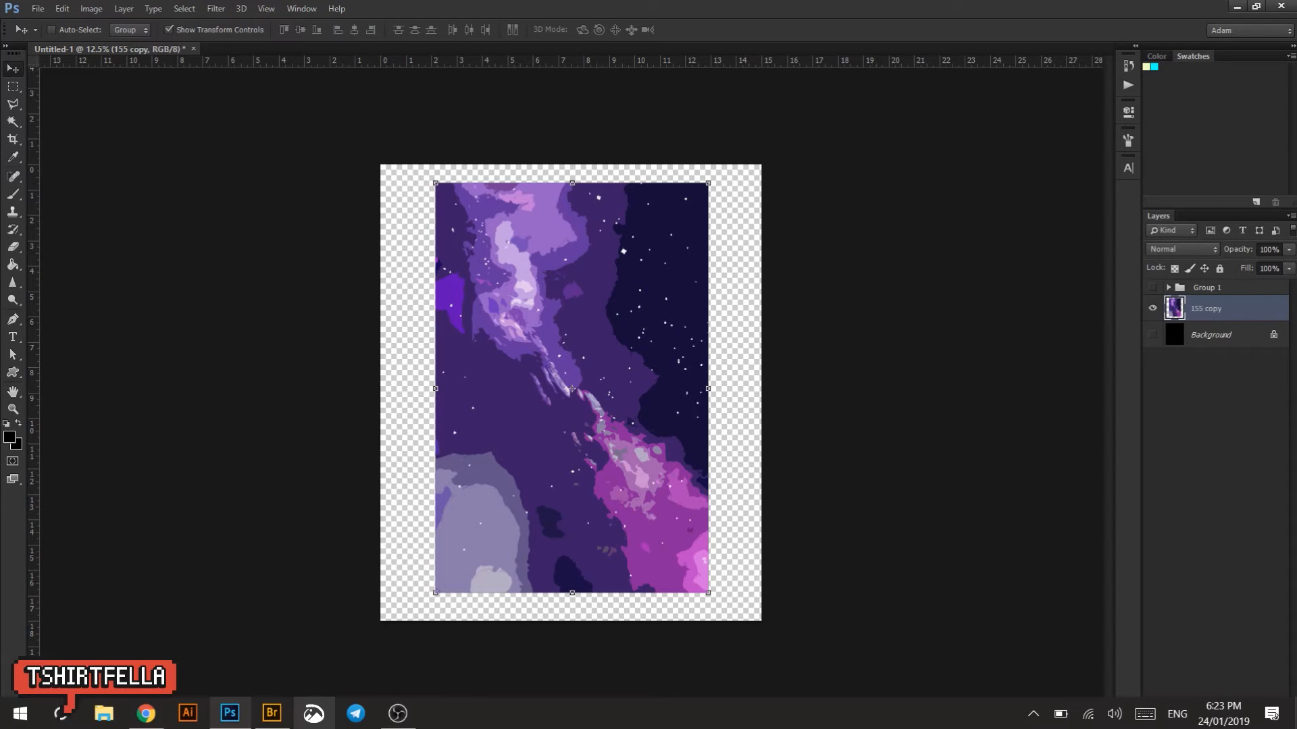
drag(650, 286, 644, 284)
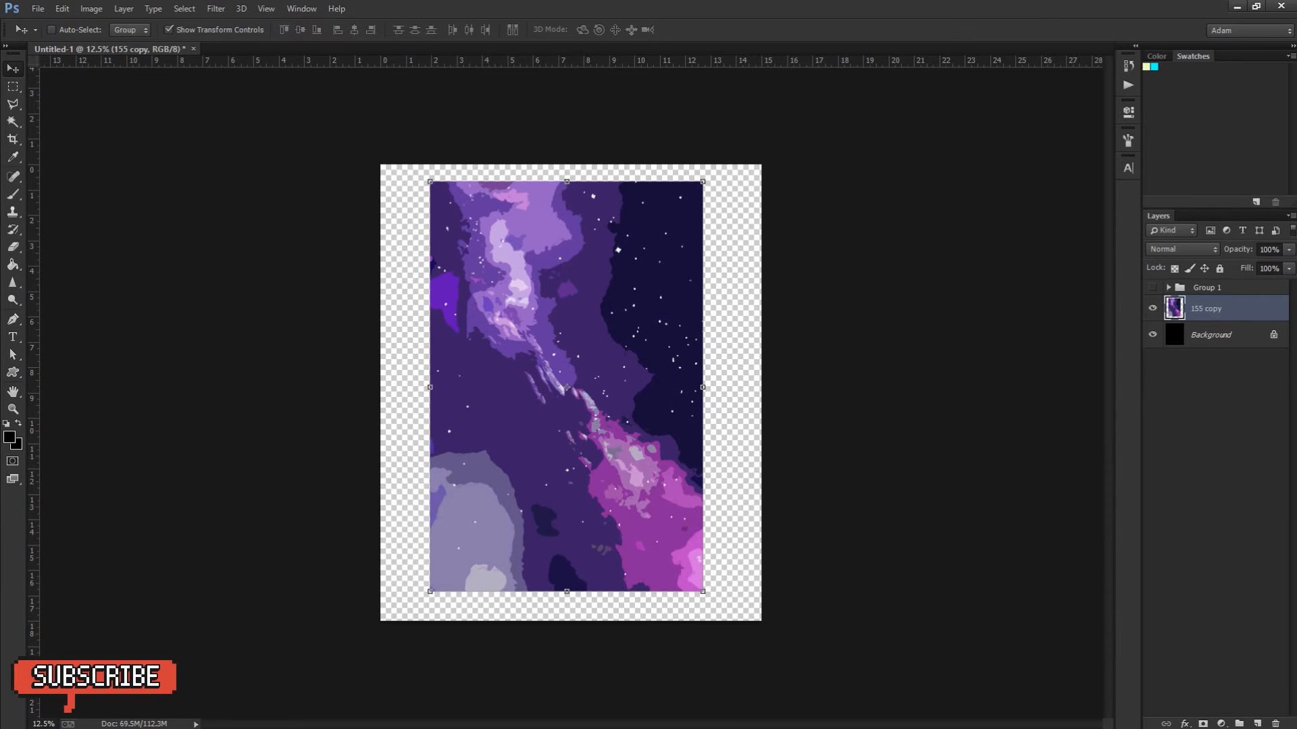
Step: Show the black background layer, then switch to Bridge and open the 5067 EPS from Grunge-brushes.zip in the Elements folder
click(1153, 335)
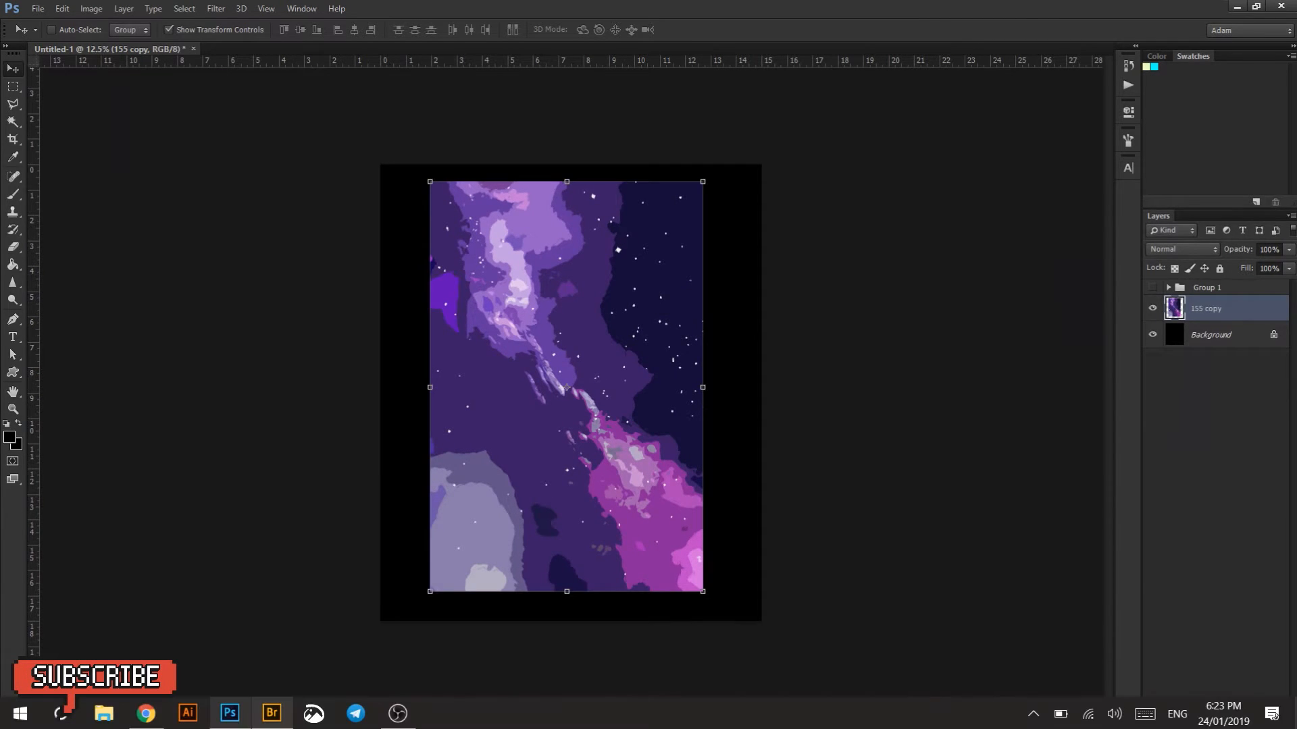
click(272, 713)
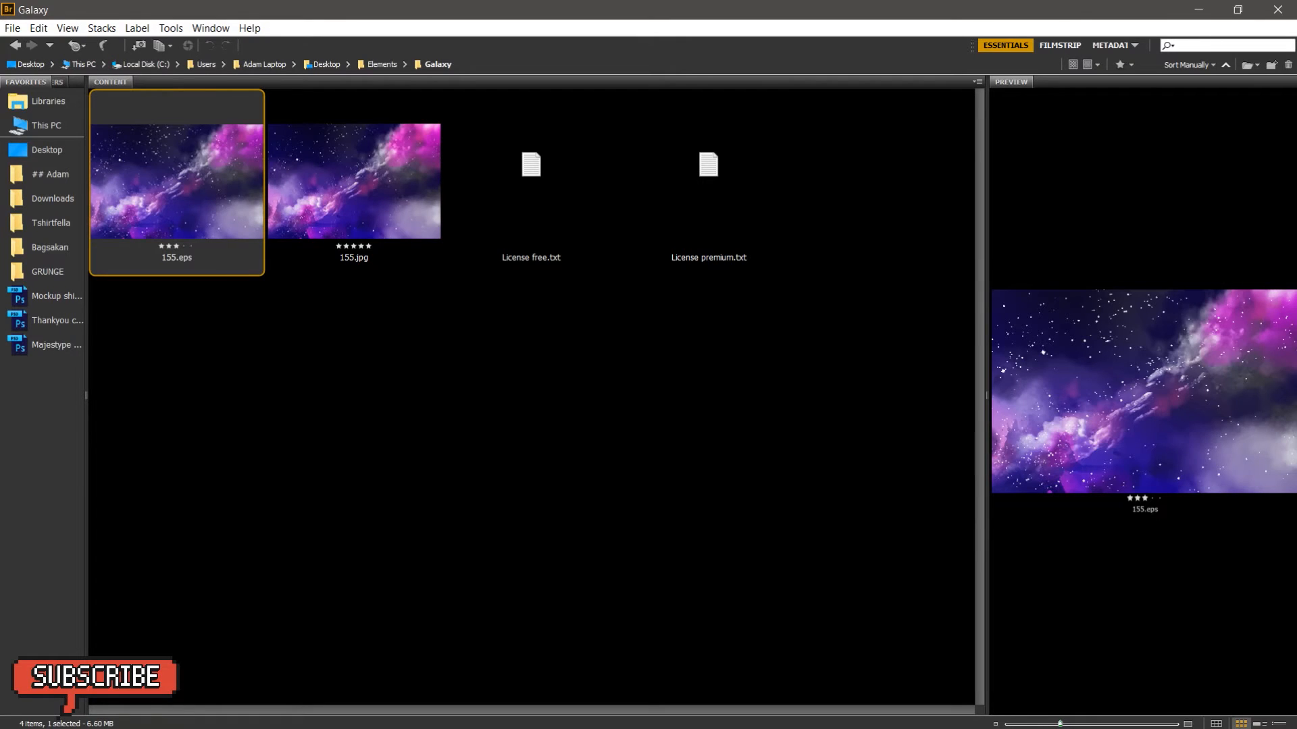
click(16, 45)
click(709, 177)
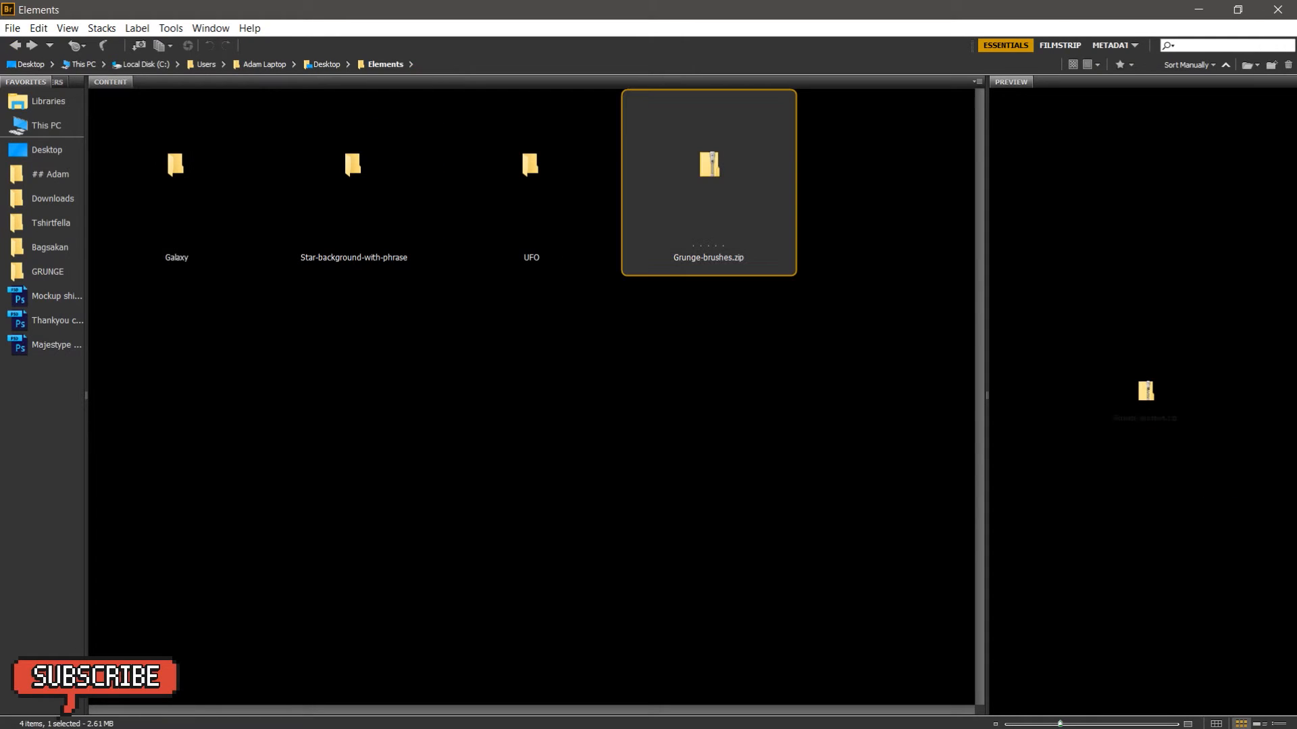
double_click(709, 177)
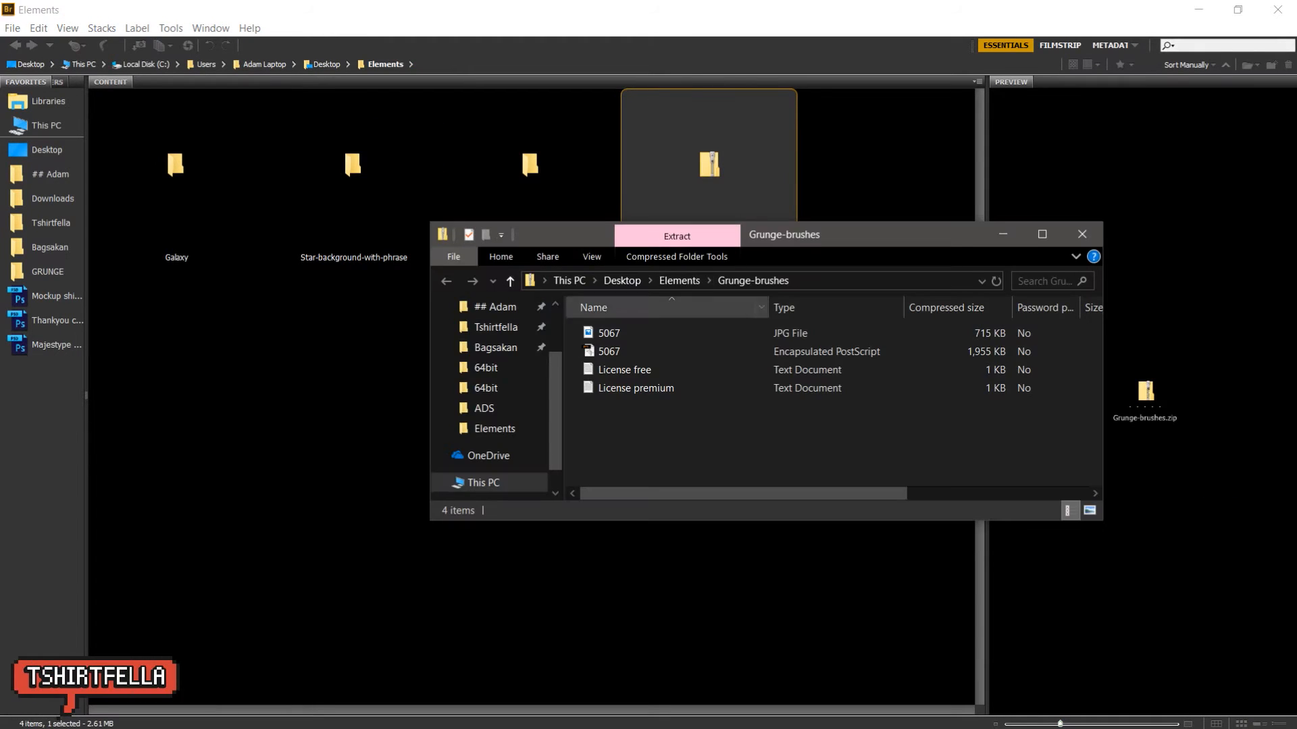
click(609, 352)
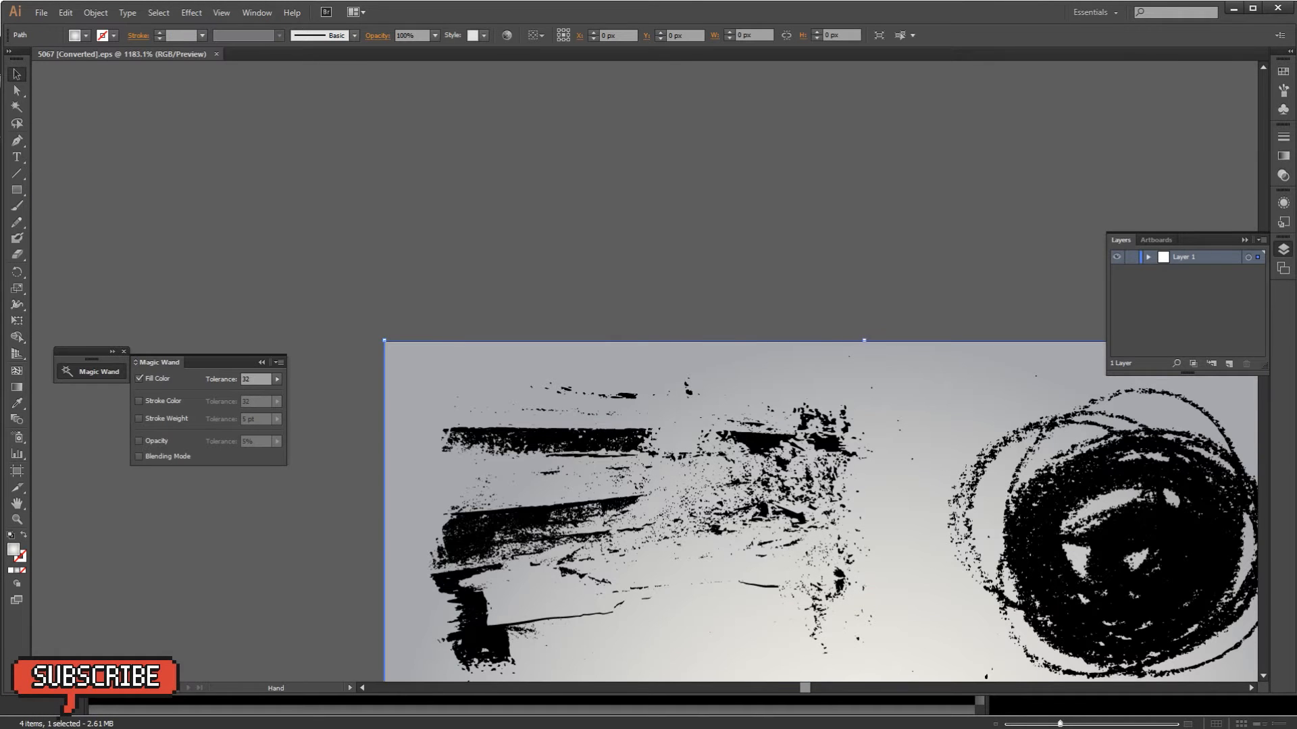
Step: Delete the grey gradient background behind the black grunge shapes in the 5067 artwork
drag(716, 500, 577, 337)
drag(716, 541, 511, 188)
drag(676, 473, 560, 283)
key(a)
drag(438, 226, 1008, 506)
key(Delete)
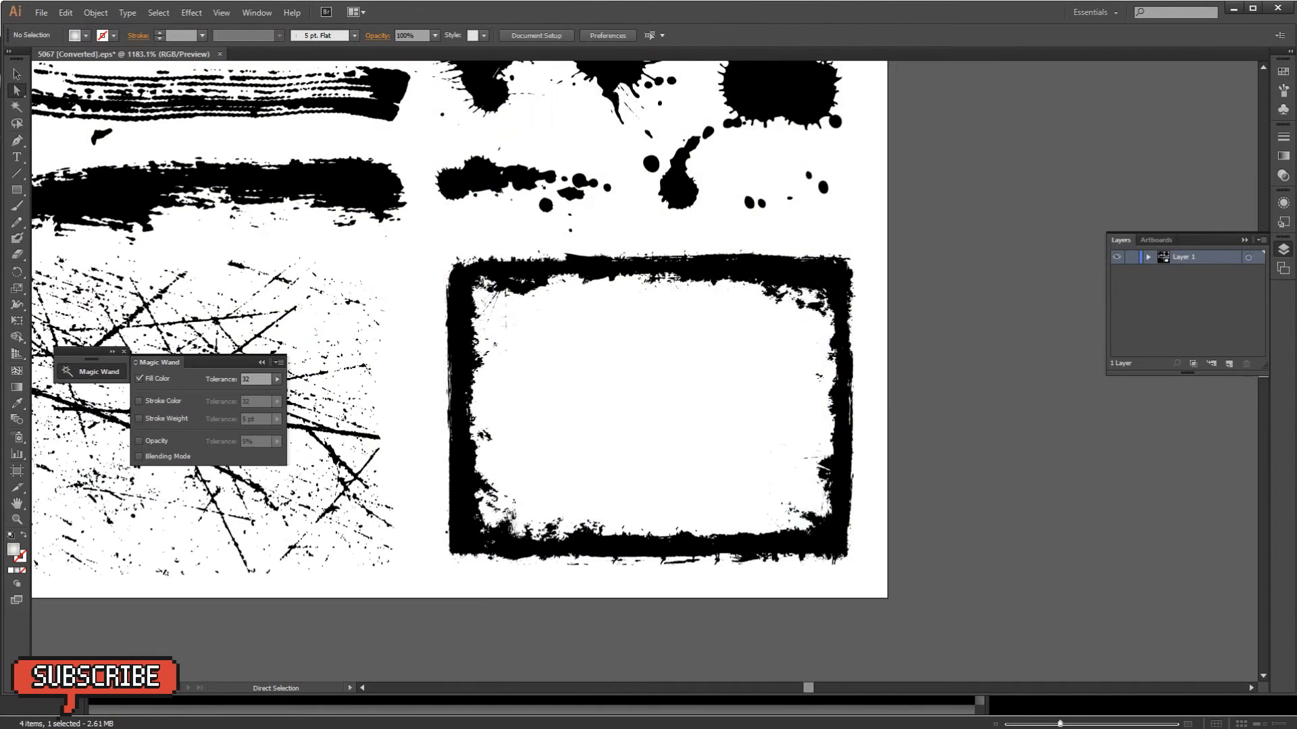
Step: Select the rectangular grunge frame and bring it into the Photoshop document as a vector smart object
drag(431, 239, 878, 579)
key(v)
drag(724, 265, 322, 608)
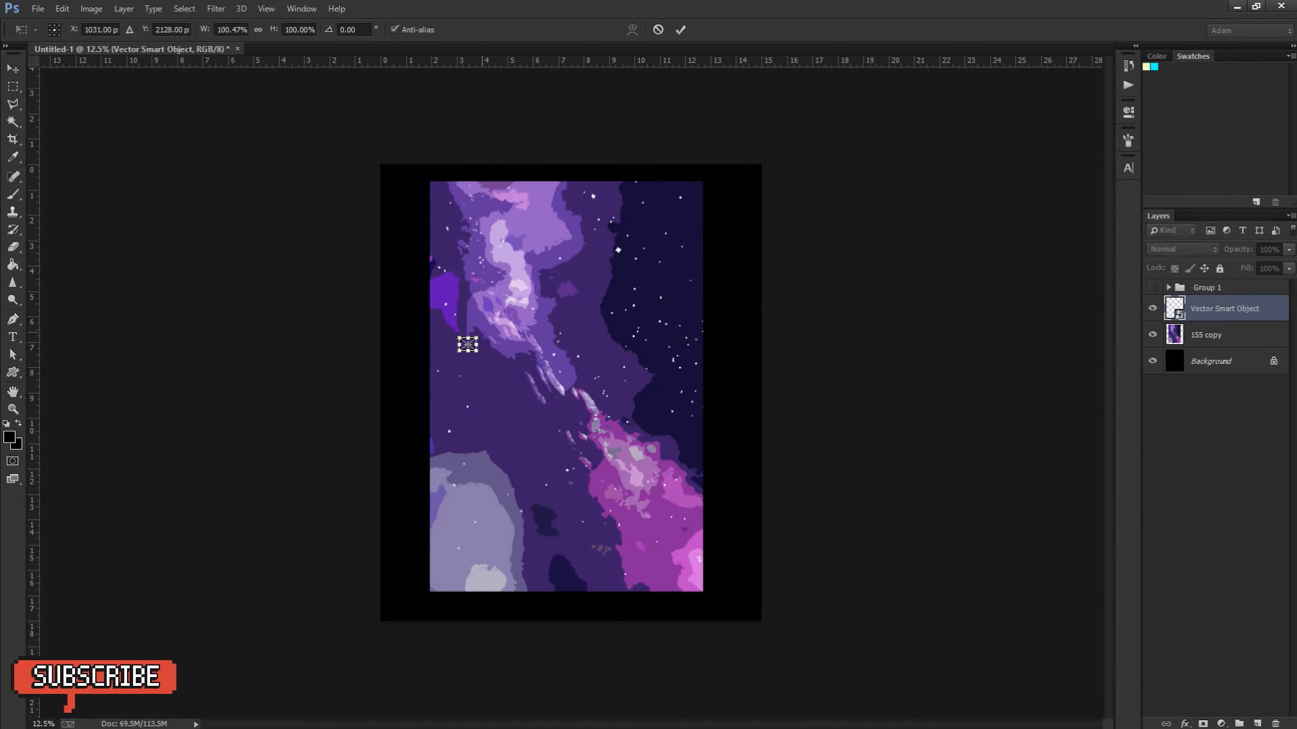
Step: Scale the grunge frame up to about 1890% by 1881%, rotate it -90°, and move it over the galaxy's upper part
drag(477, 337, 799, 91)
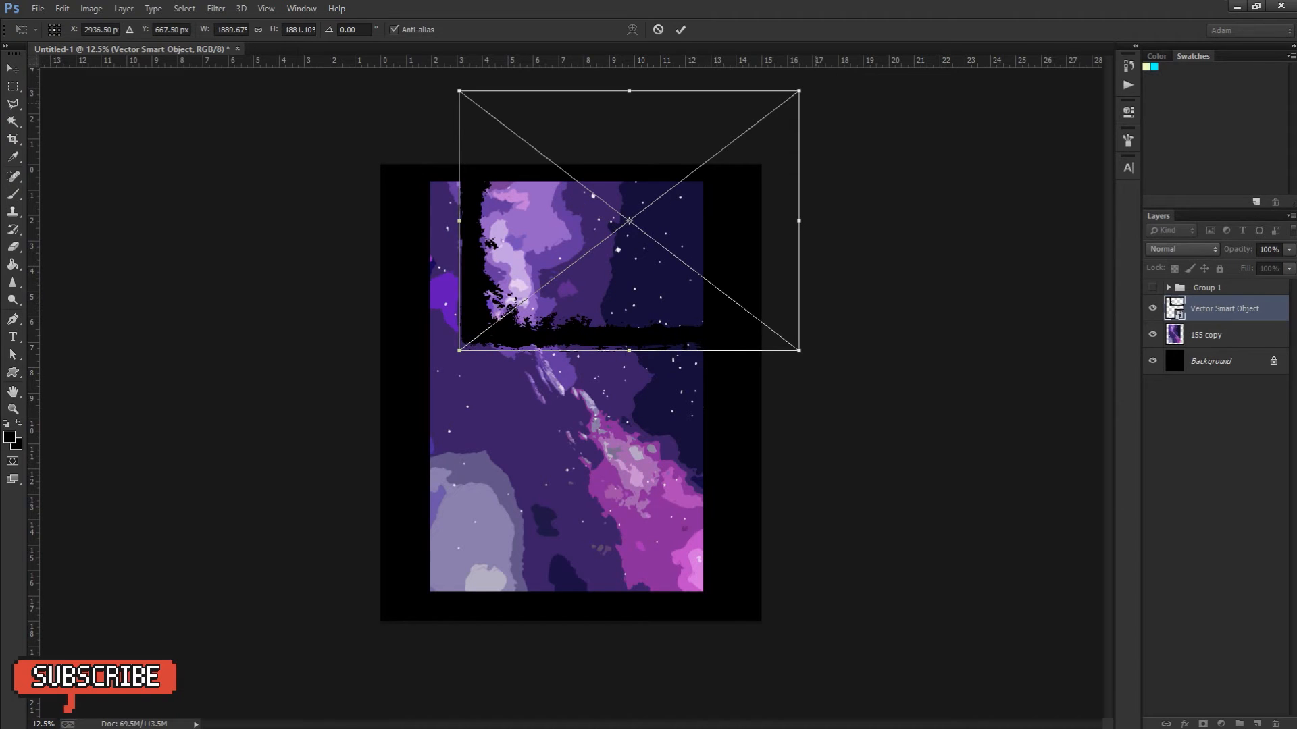
drag(777, 398, 768, 80)
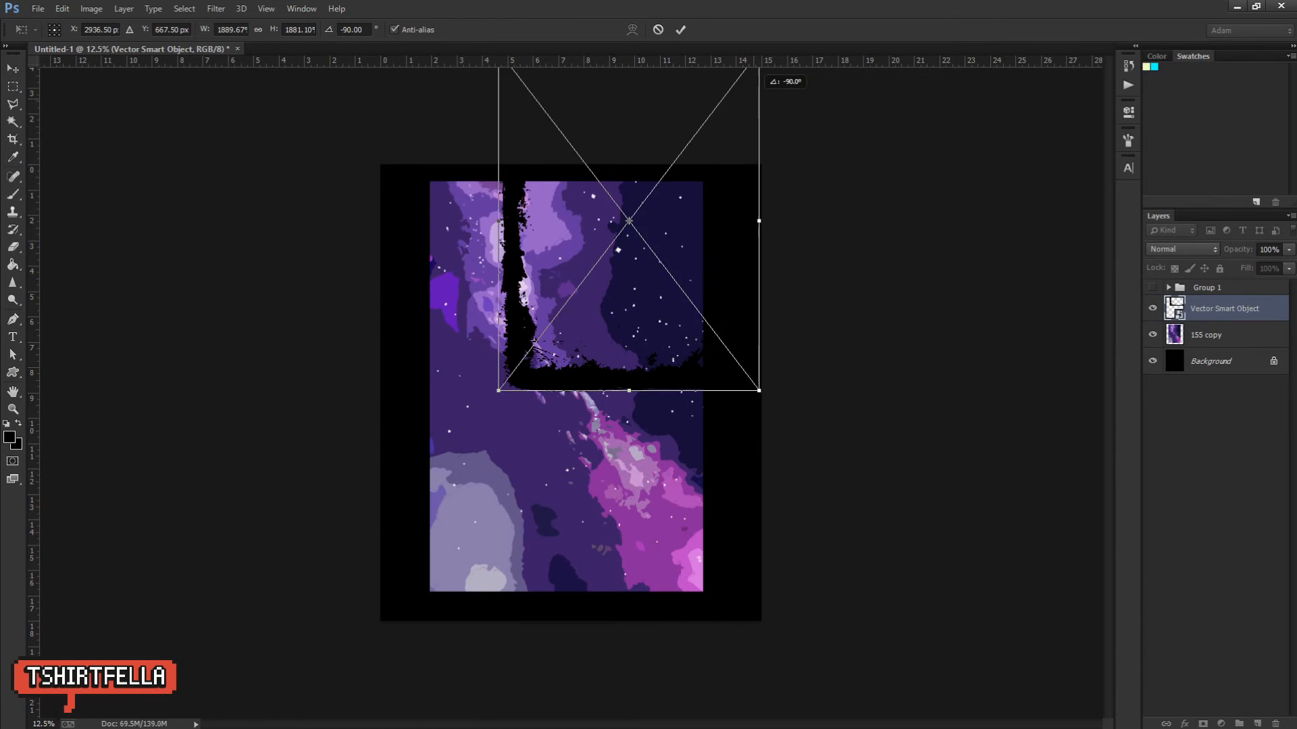
key(Return)
drag(663, 314, 591, 432)
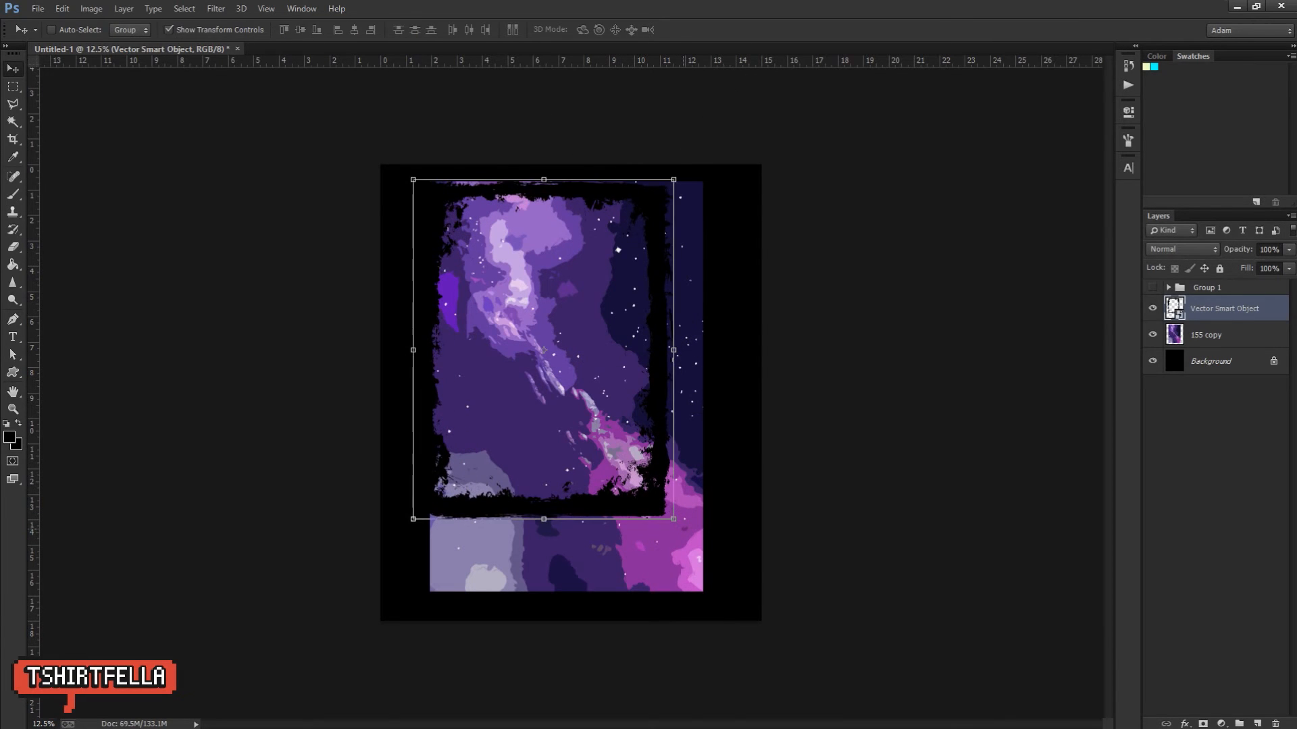
Step: Turn the grunge frame around by 180° to a rotation of 90°
key(ctrl+t)
drag(684, 532, 437, 189)
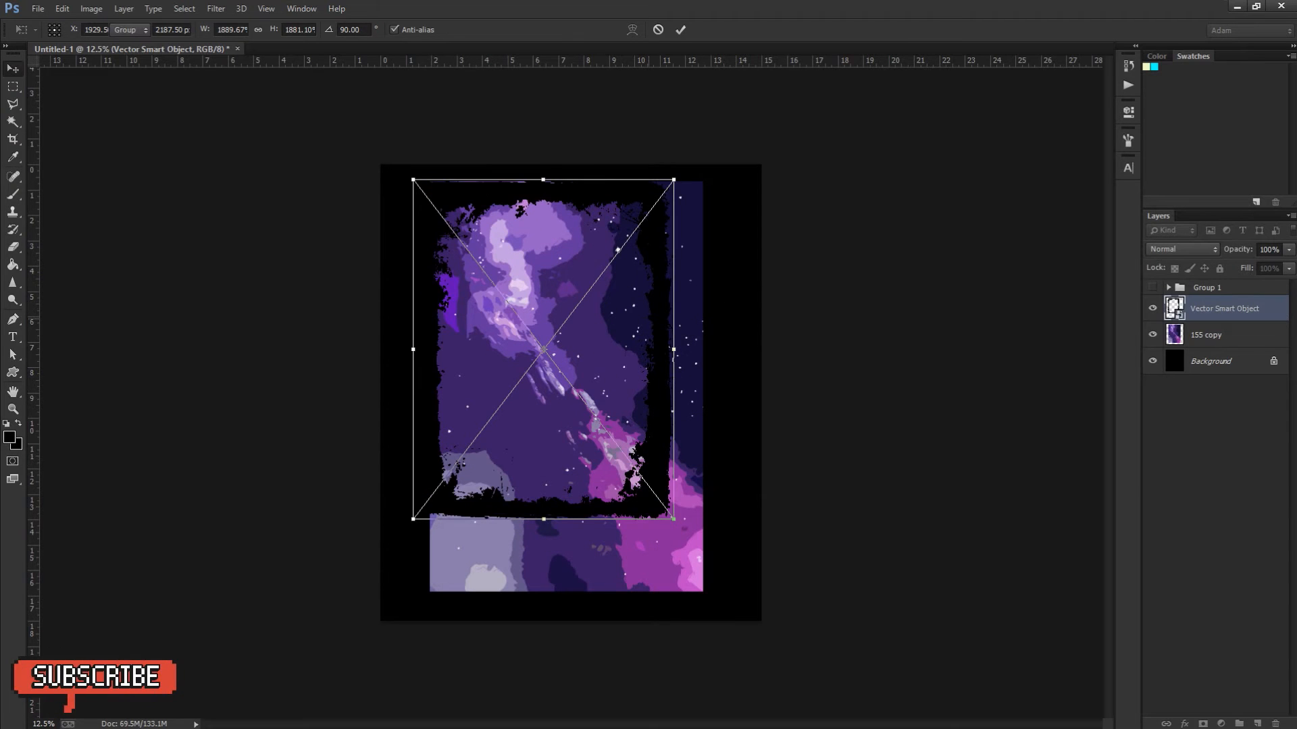
key(Return)
Step: Enlarge the grunge frame to cover all edges of the galaxy image and nudge it sideways into alignment
drag(655, 301, 655, 298)
drag(674, 516, 723, 601)
key(Return)
key(shift+Right)
key(shift+Right)
key(shift+Right)
key(shift+Right)
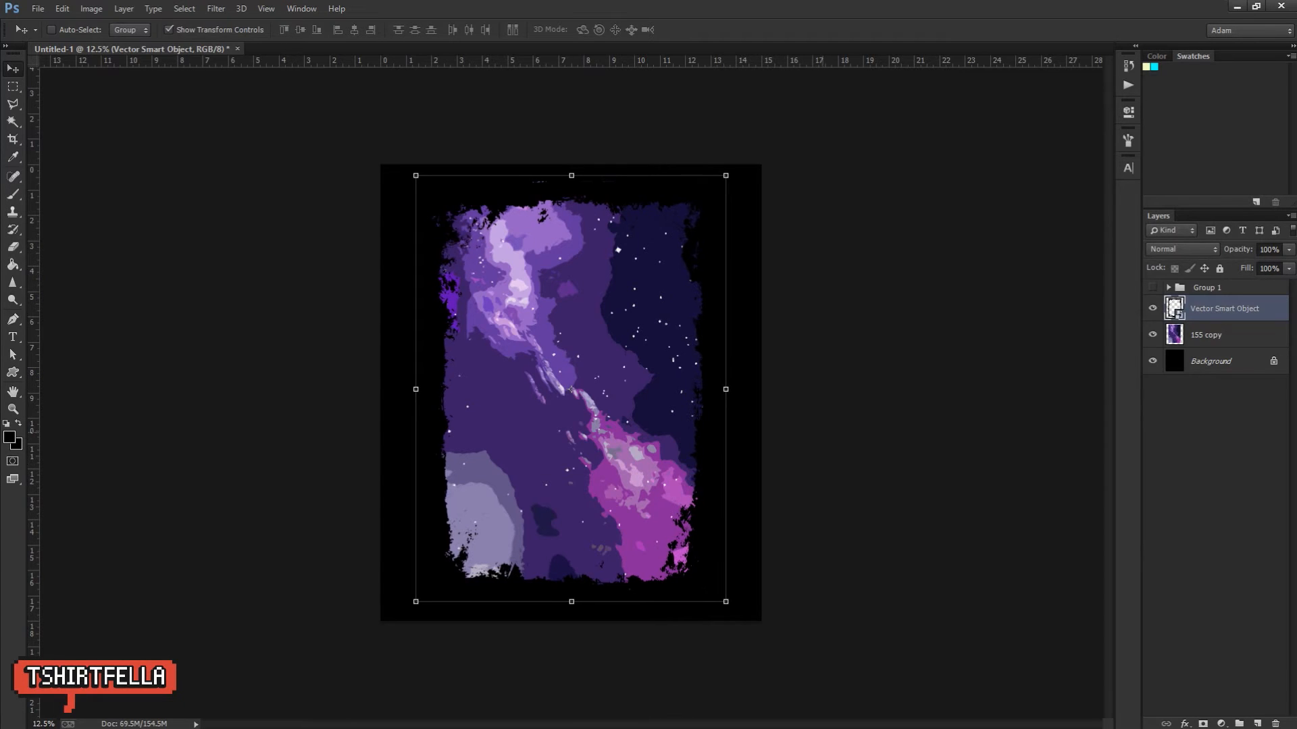
key(shift+Left)
Step: Add a new layer above the grunge frame and brush black over stray galaxy remnants around its outer edges
key(ctrl+shift+alt+n)
key(z)
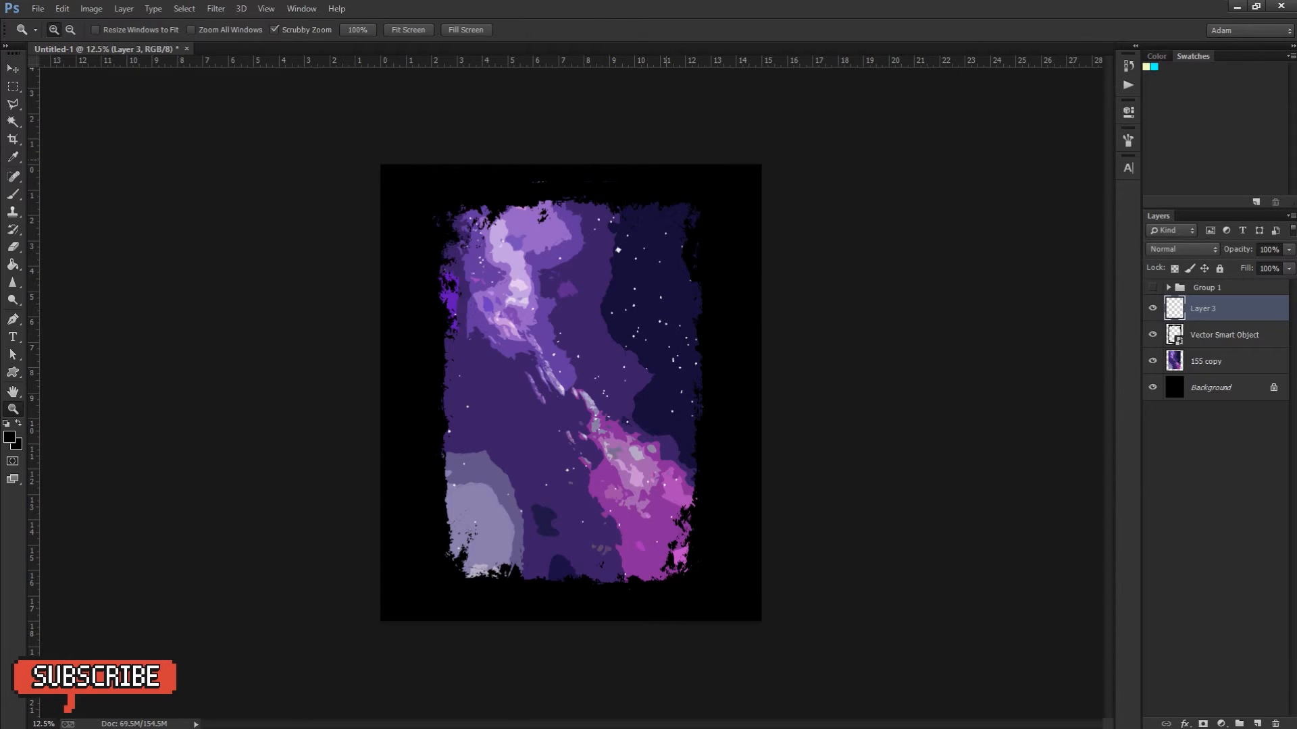
click(608, 276)
key(i)
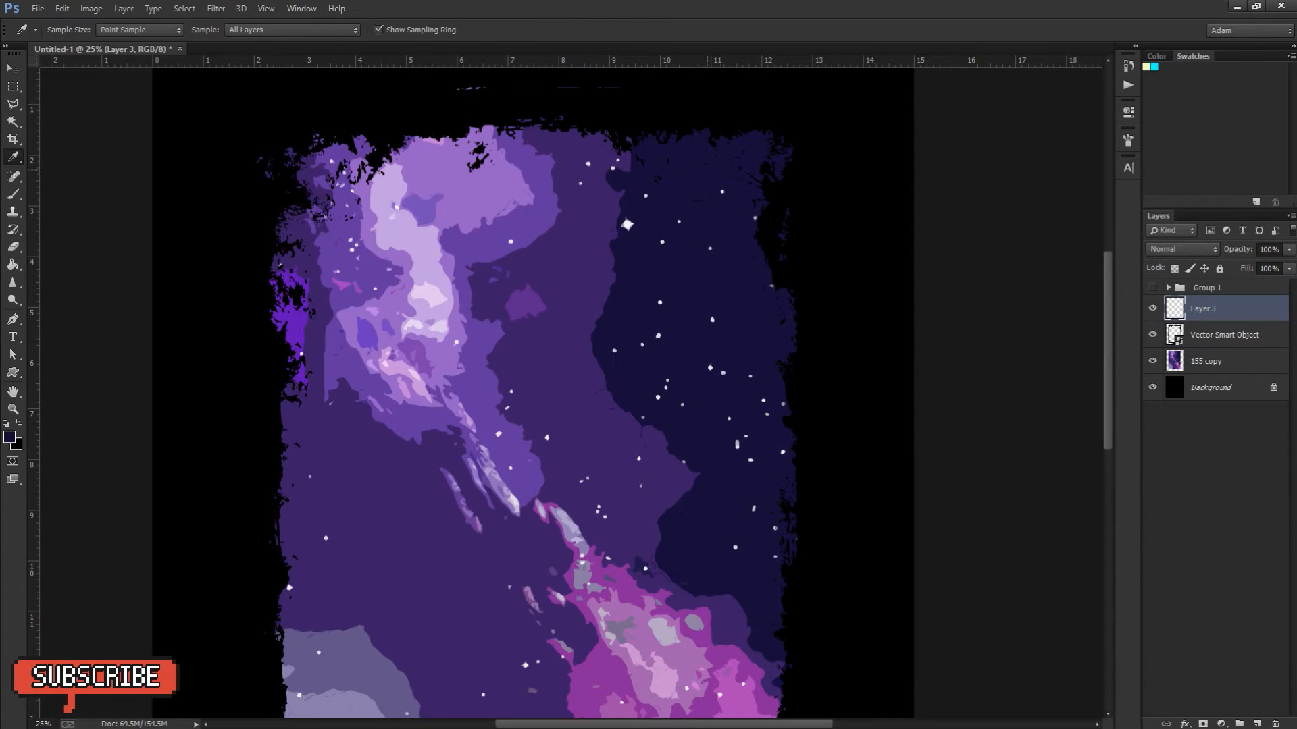
key(b)
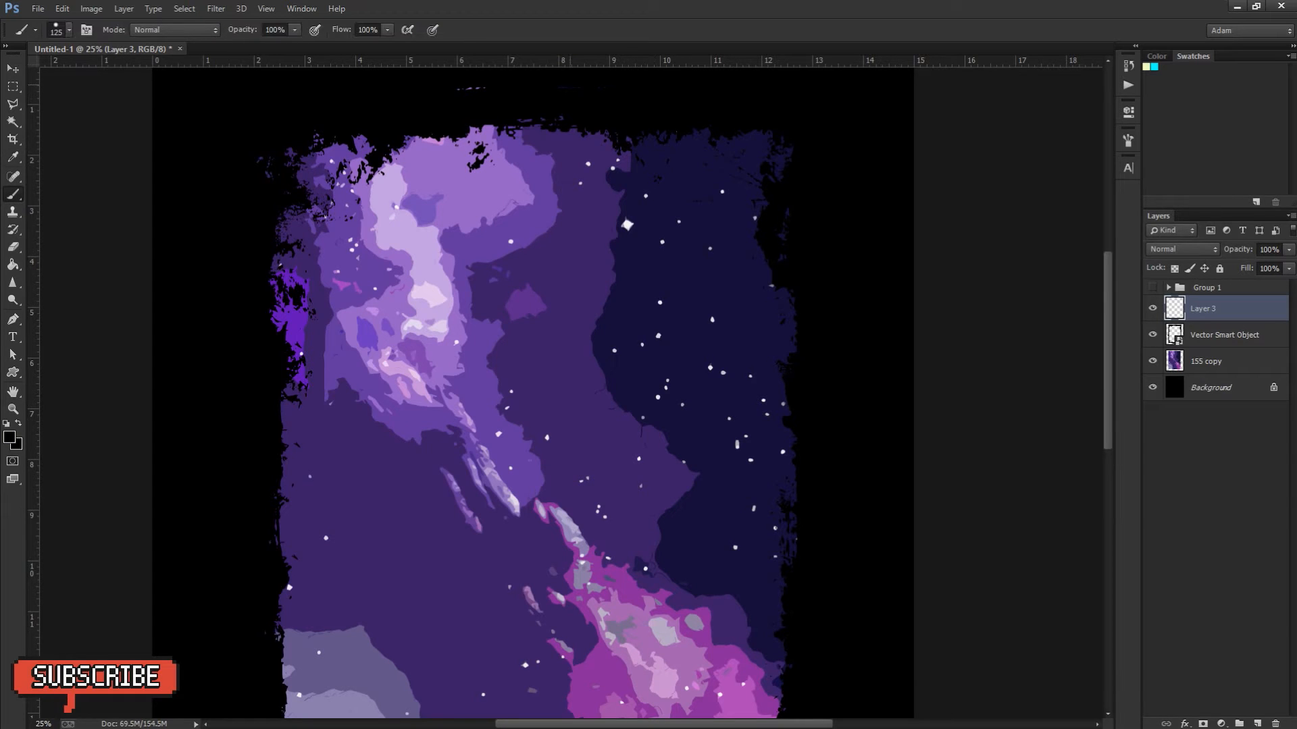
drag(580, 513, 565, 192)
Step: Make the saucer group, Group 1, visible and select it
key(z)
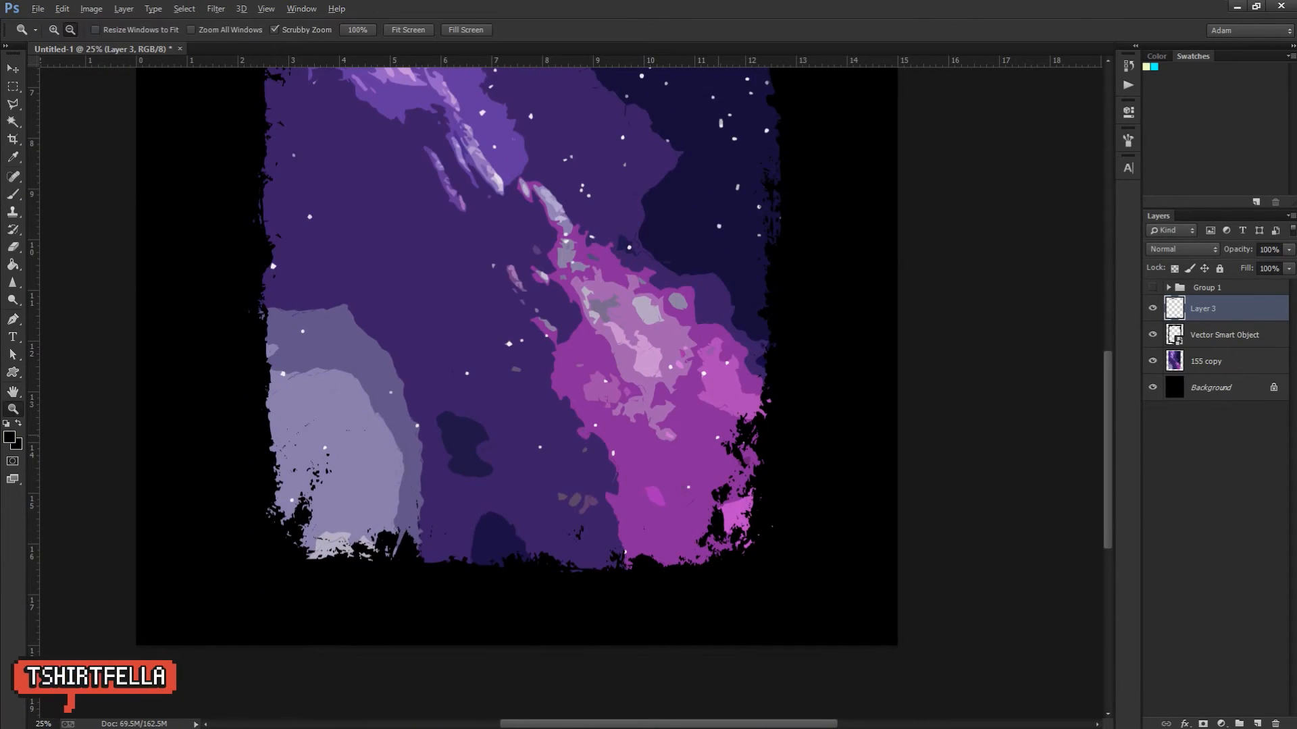
key(ctrl+minus)
key(ctrl+minus)
key(ctrl+minus)
click(1152, 287)
click(1207, 287)
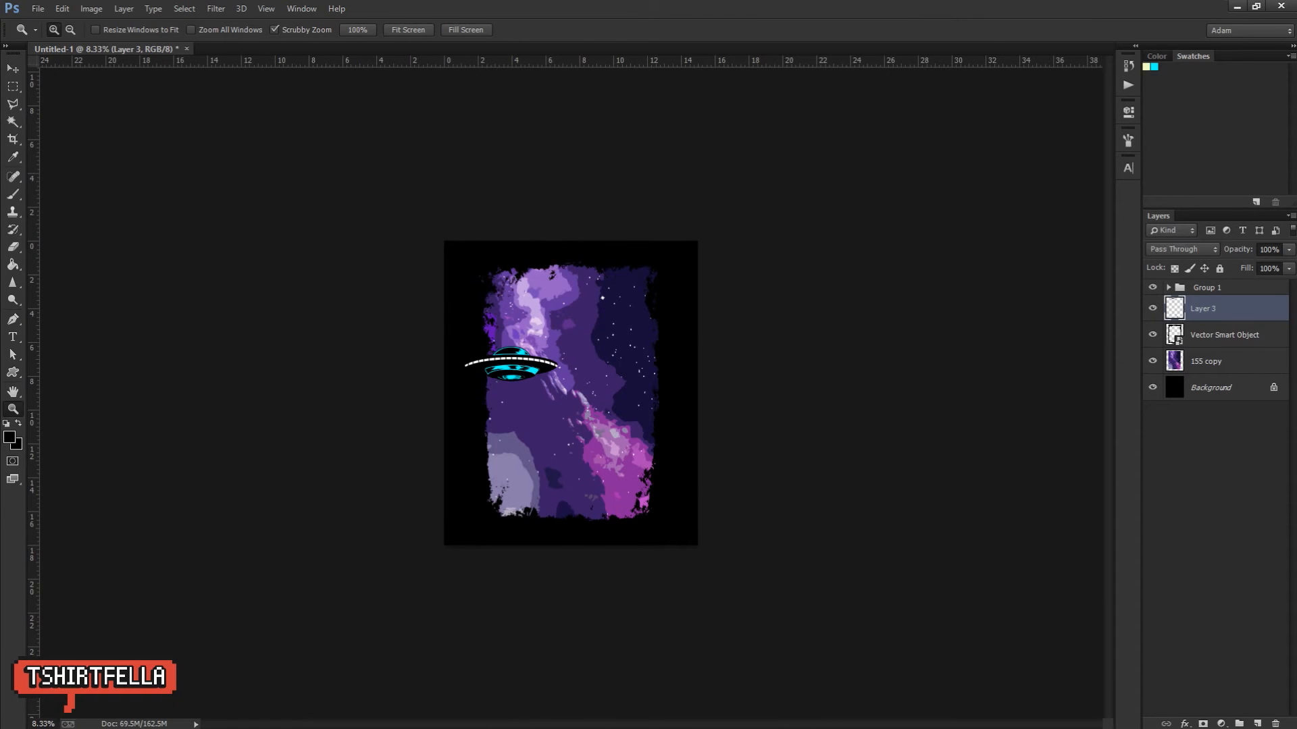
Step: Move the saucer group to the upper centre of the galaxy and enlarge it slightly
key(v)
drag(534, 368, 603, 317)
key(ctrl+t)
key(Return)
Step: Place a vertical guide through the centre of the saucer
key(ctrl+plus)
key(ctrl+plus)
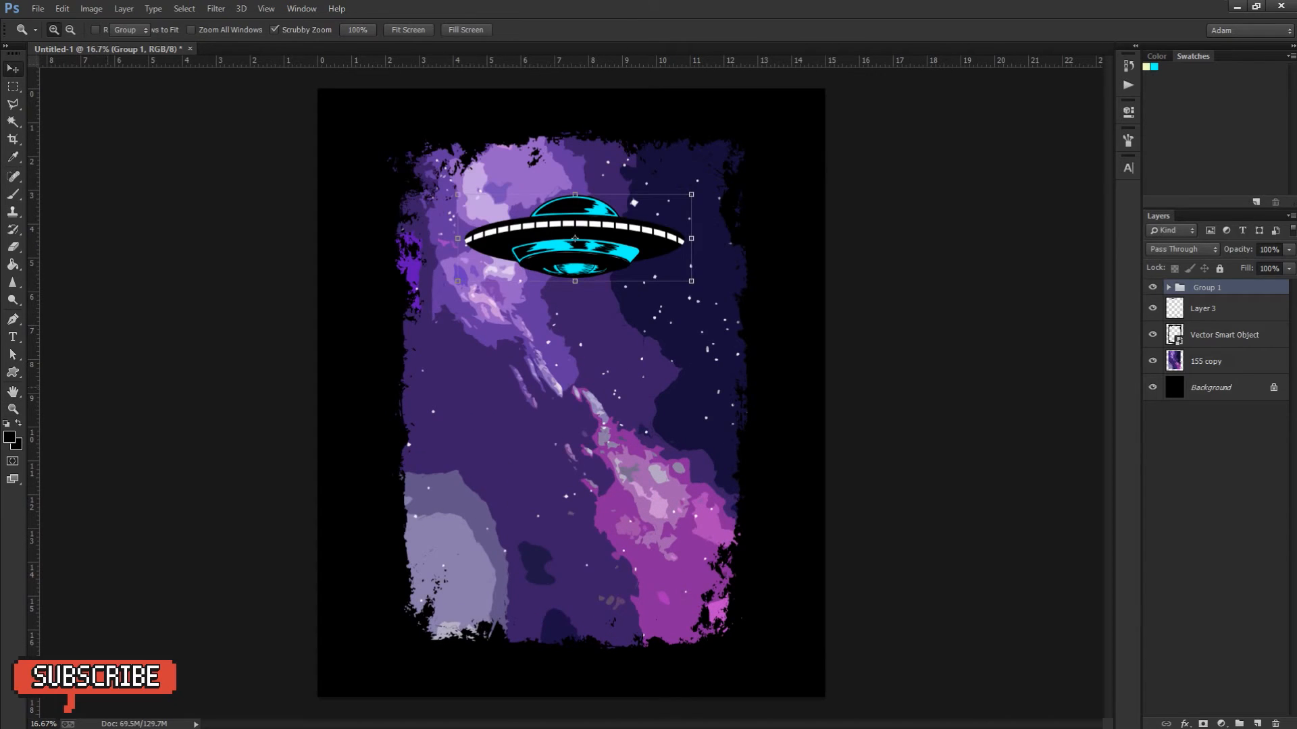
drag(31, 352, 576, 371)
Step: Draw a closed Pen path for a light beam, widening from the saucer's underside to below the galaxy's lower edge
key(z)
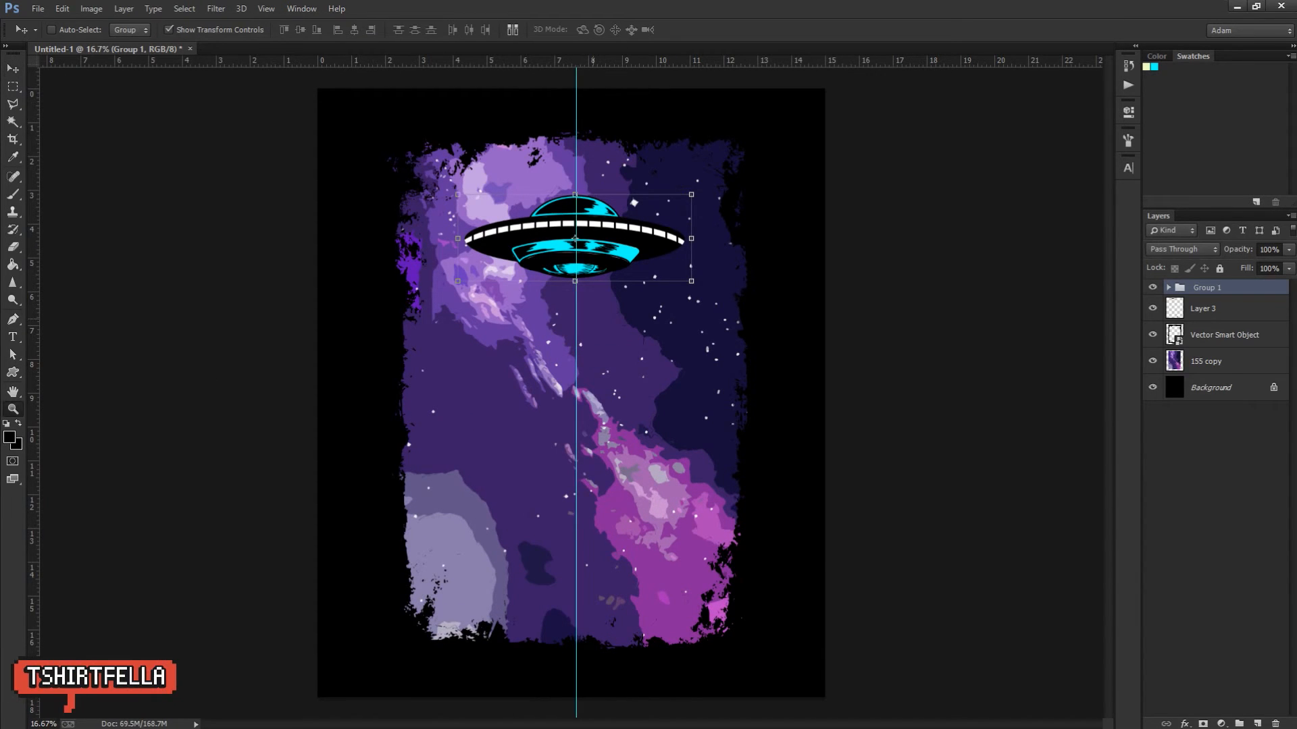
click(594, 292)
click(594, 292)
click(595, 292)
key(p)
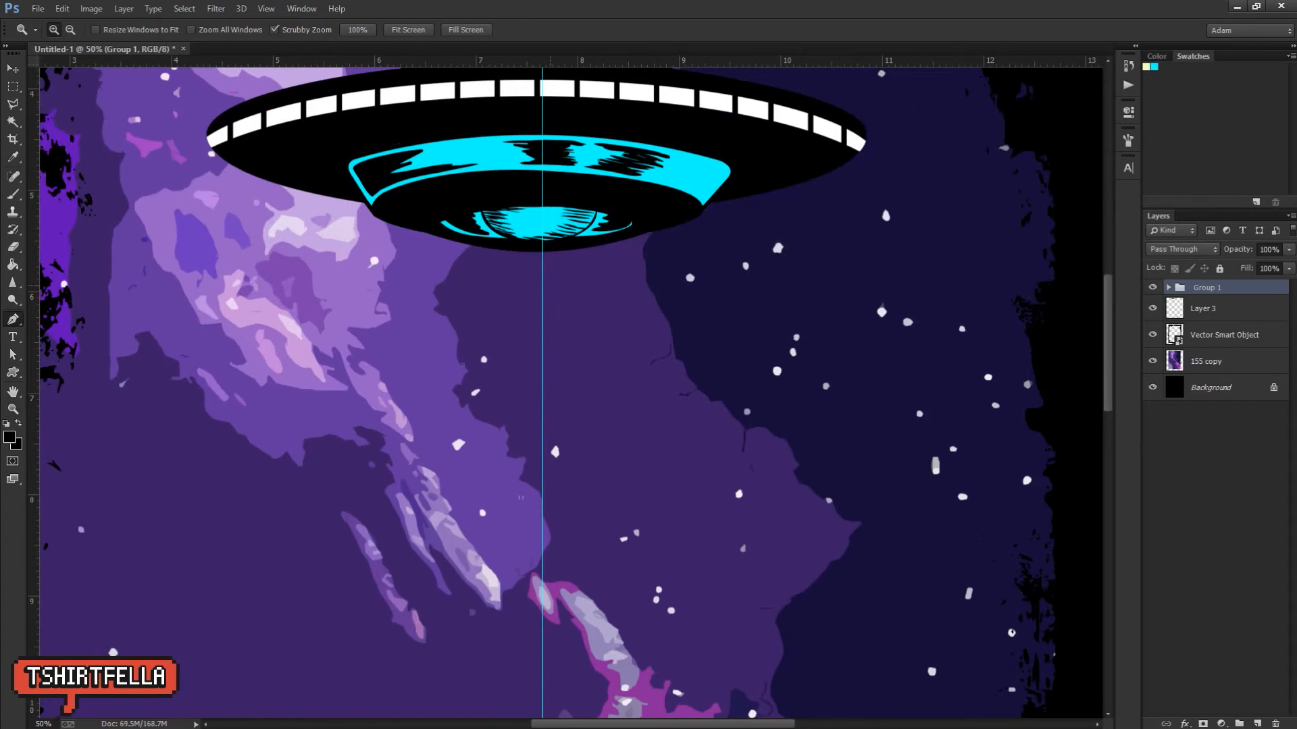
scroll(480, 212, down, 10)
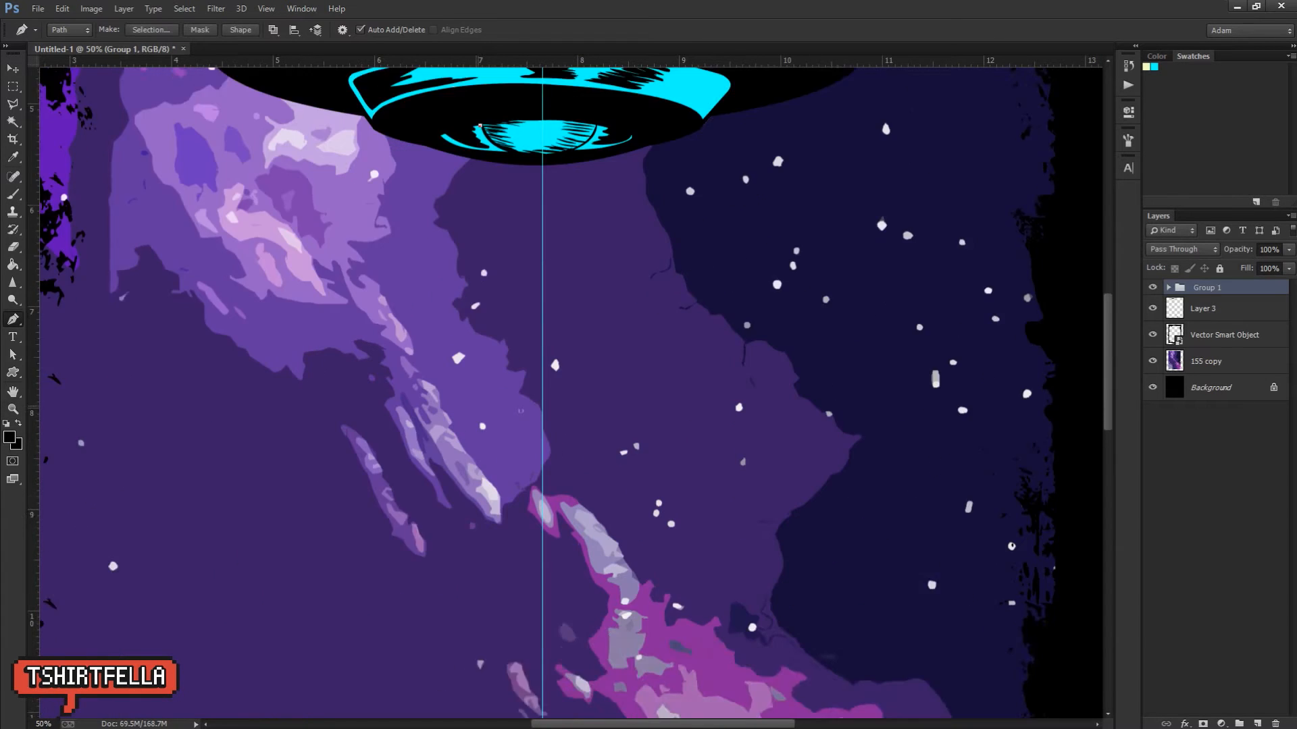
scroll(571, 392, down, 5)
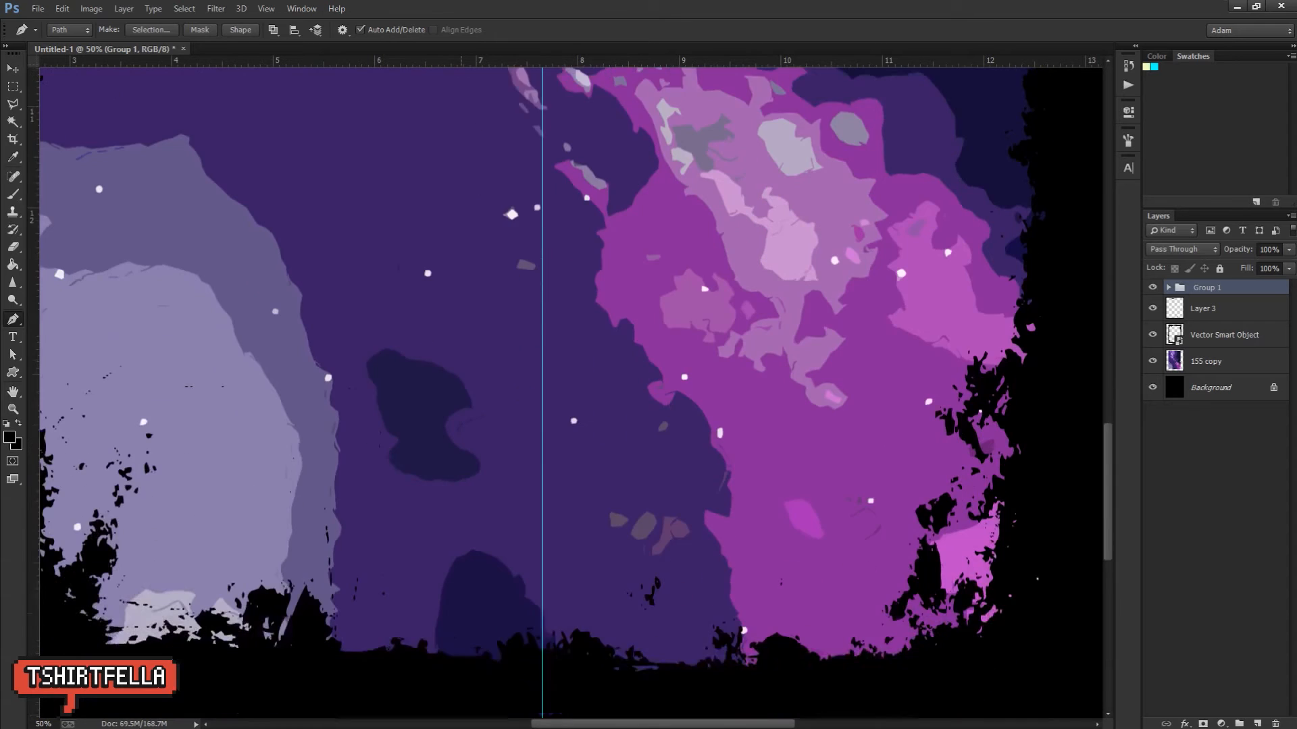
click(442, 673)
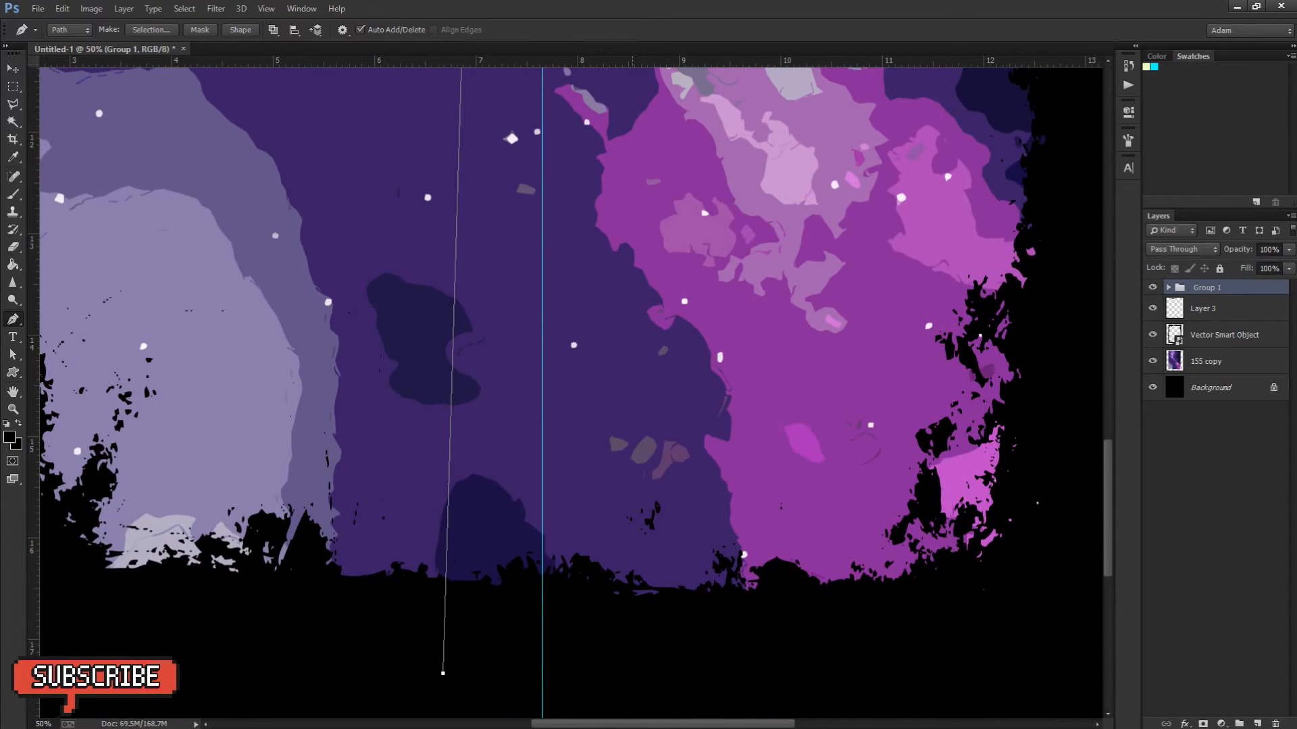
scroll(632, 673, up, 9)
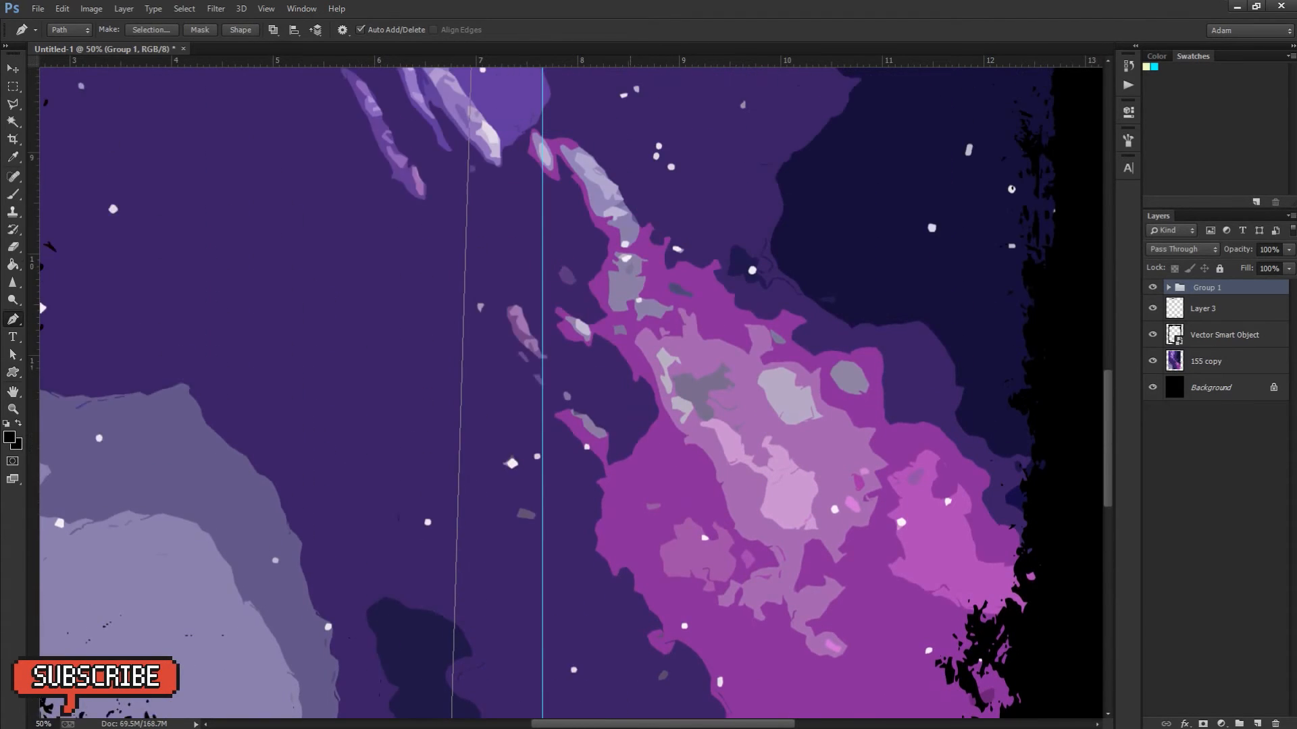
scroll(571, 392, up, 5)
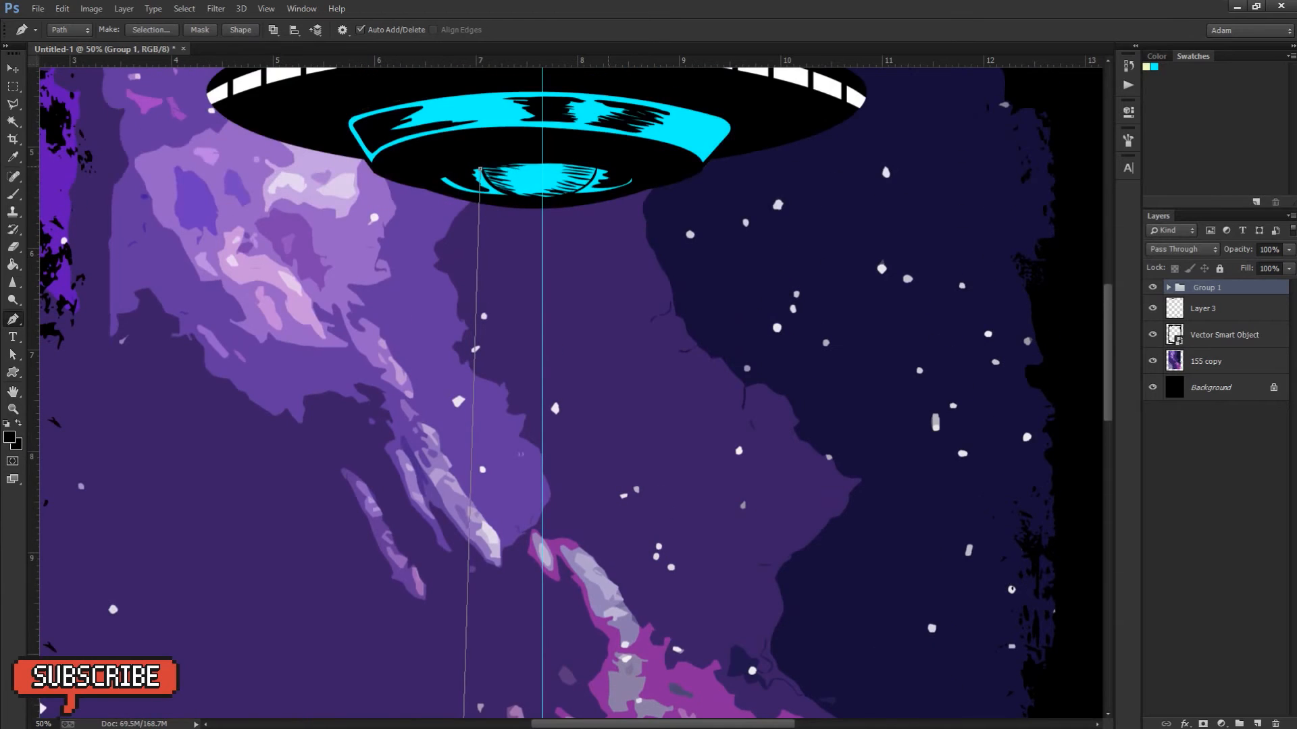
click(597, 165)
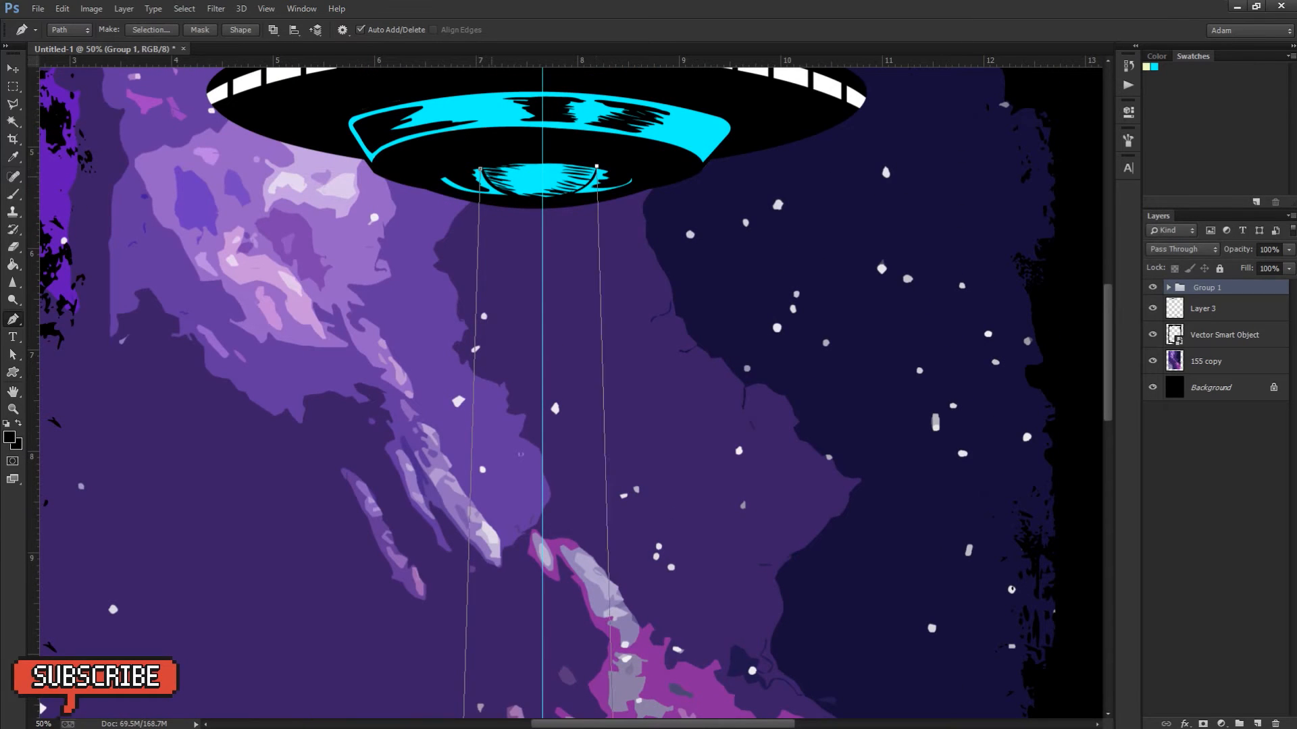
drag(471, 173, 456, 183)
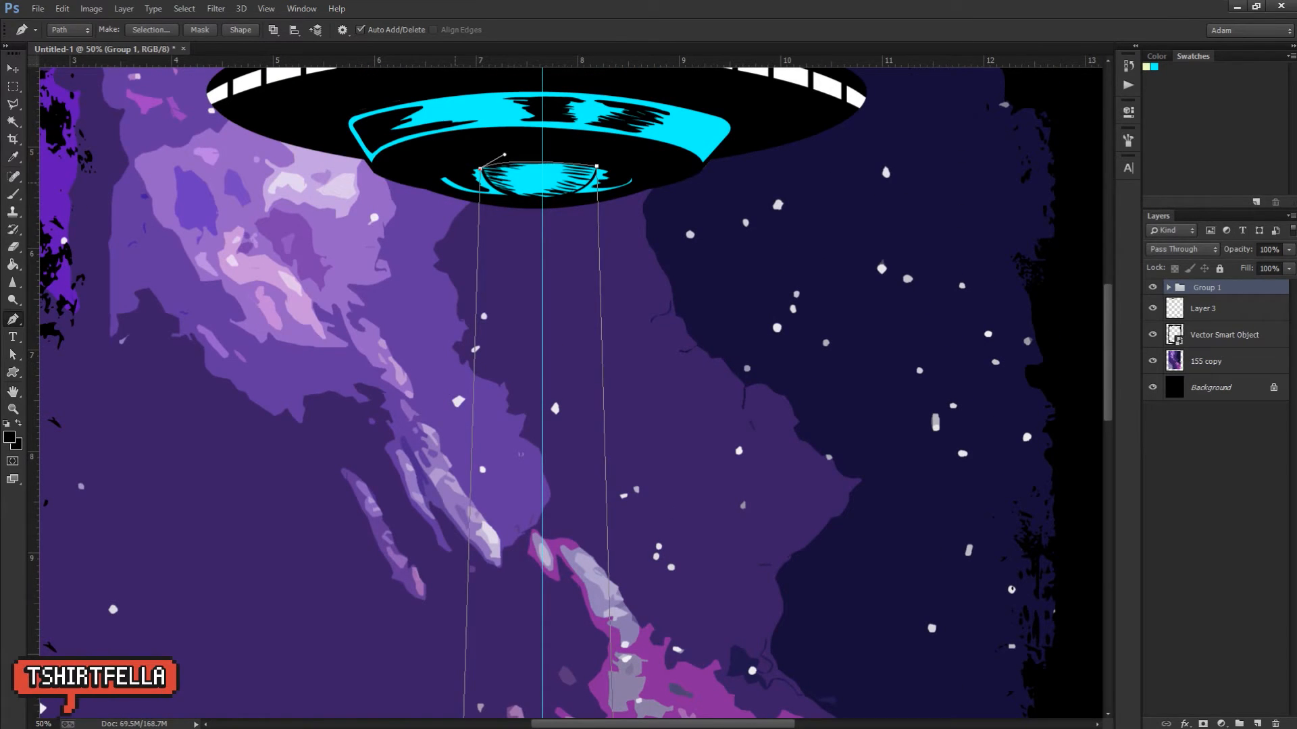
Step: Expand Group 1 and add a new layer above Layer 3 copy 9 for the beam
right_click(550, 227)
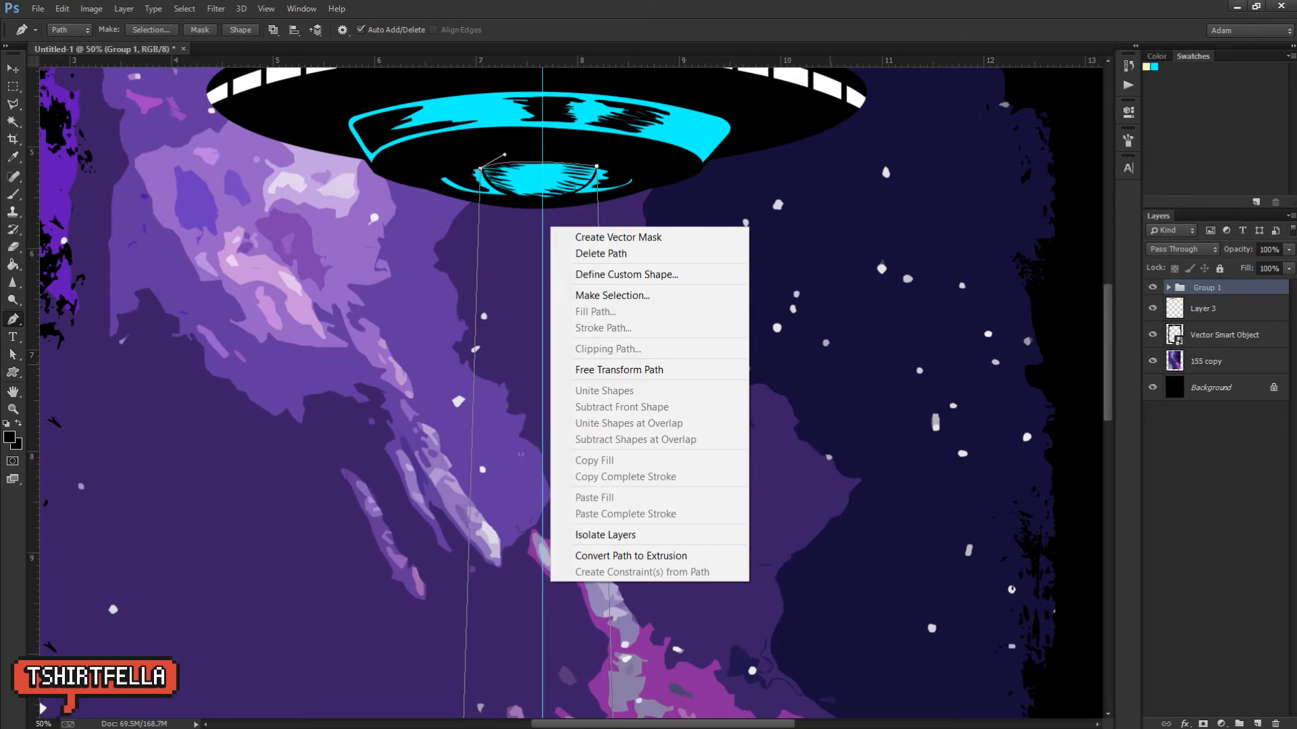
key(Escape)
click(1168, 287)
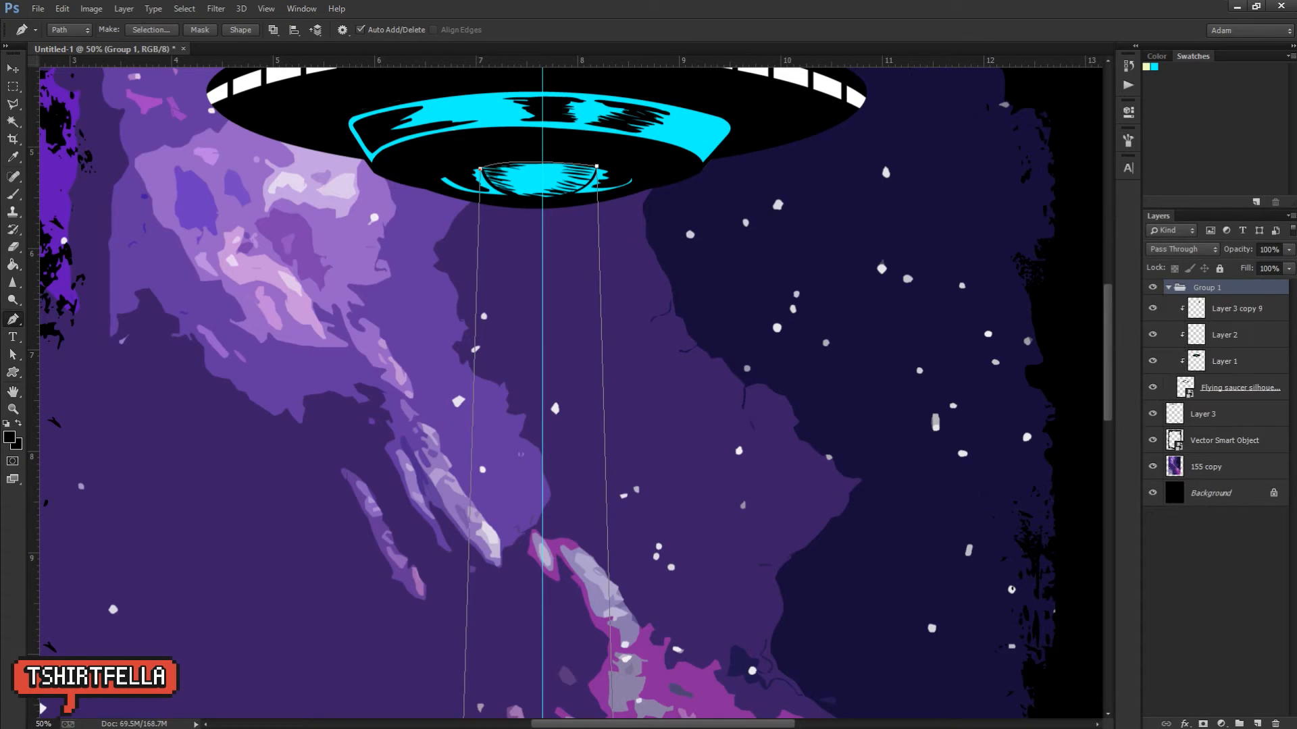
click(1236, 309)
click(1257, 723)
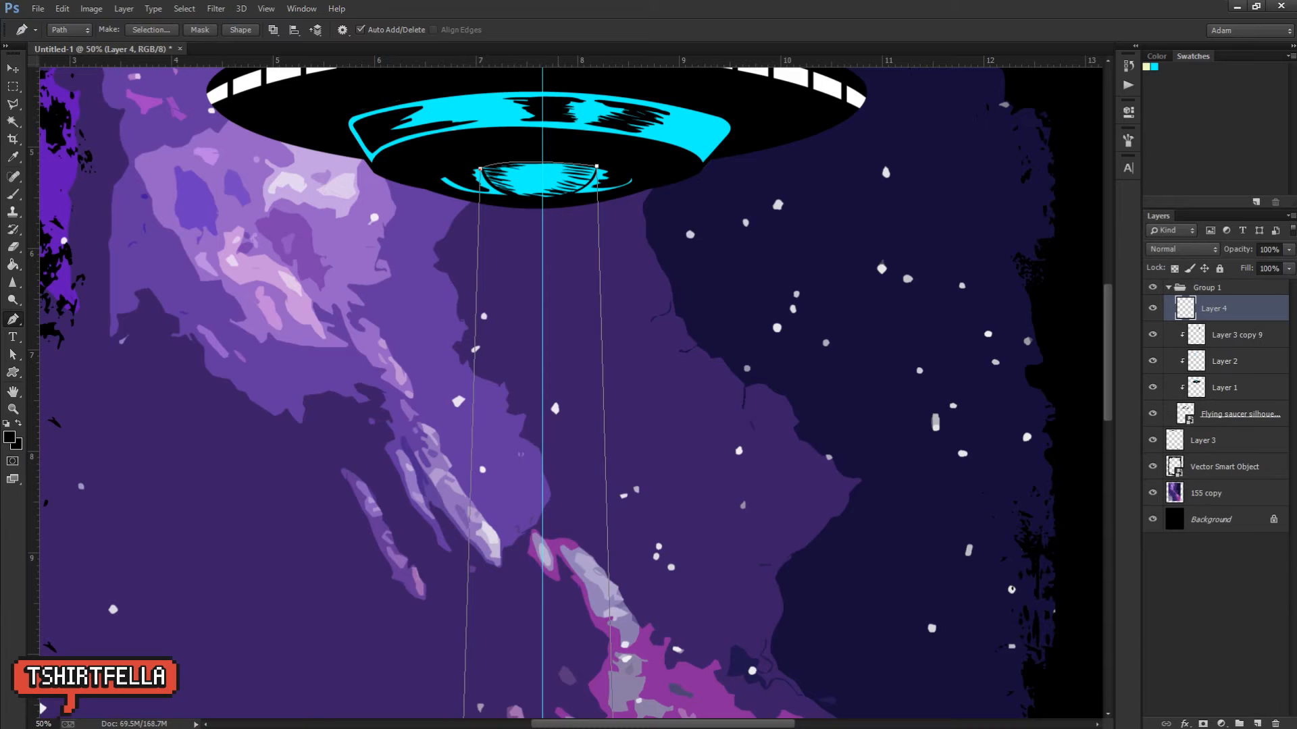
Step: Fill the beam path with white on the new layer
right_click(555, 234)
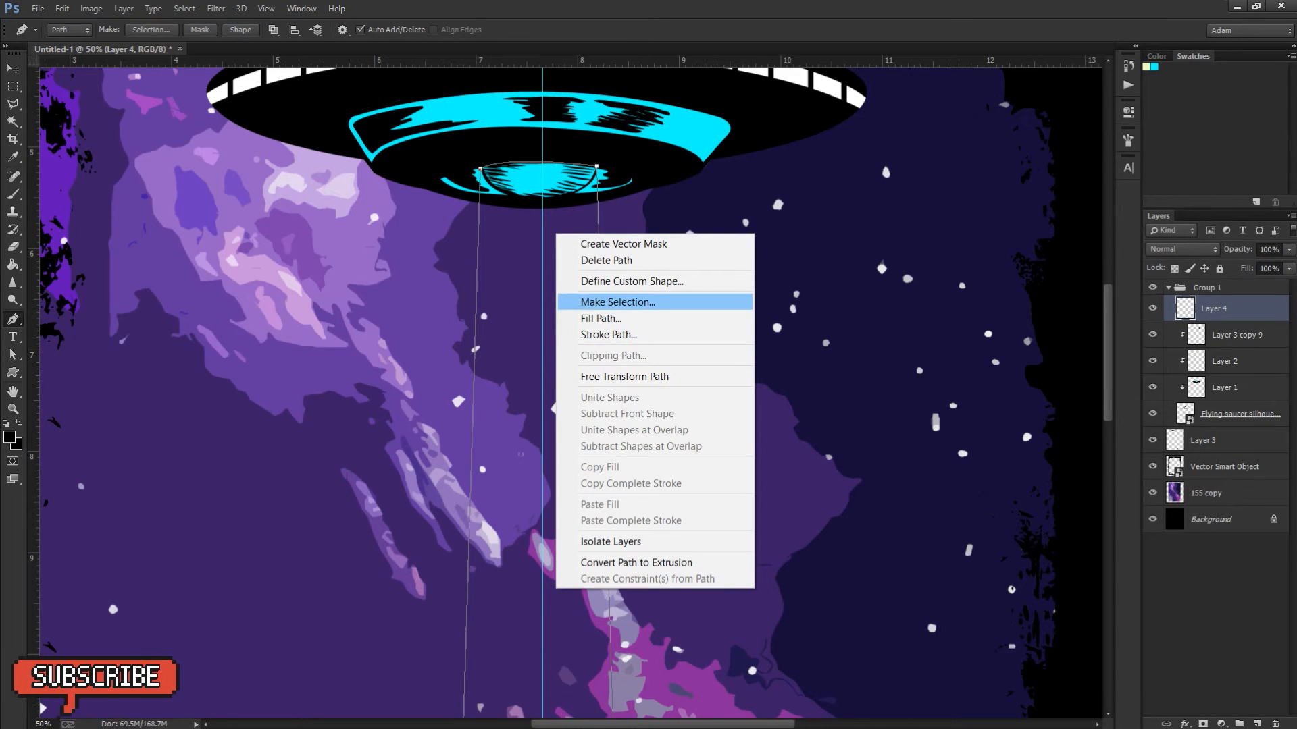
click(600, 318)
key(Return)
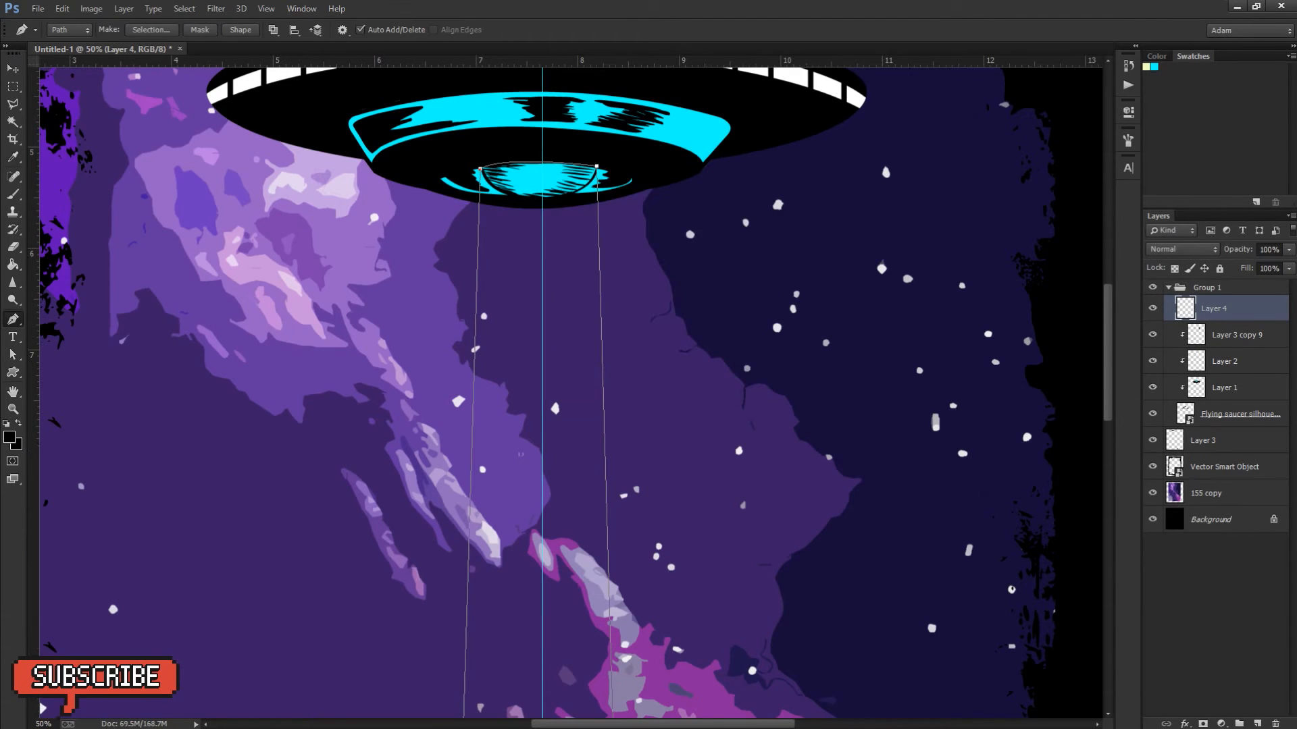
Step: Add a black-to-white linear Gradient Overlay at 90° to the beam on Layer 4 and reverse it
key(z)
alt+click(583, 262)
alt+click(583, 262)
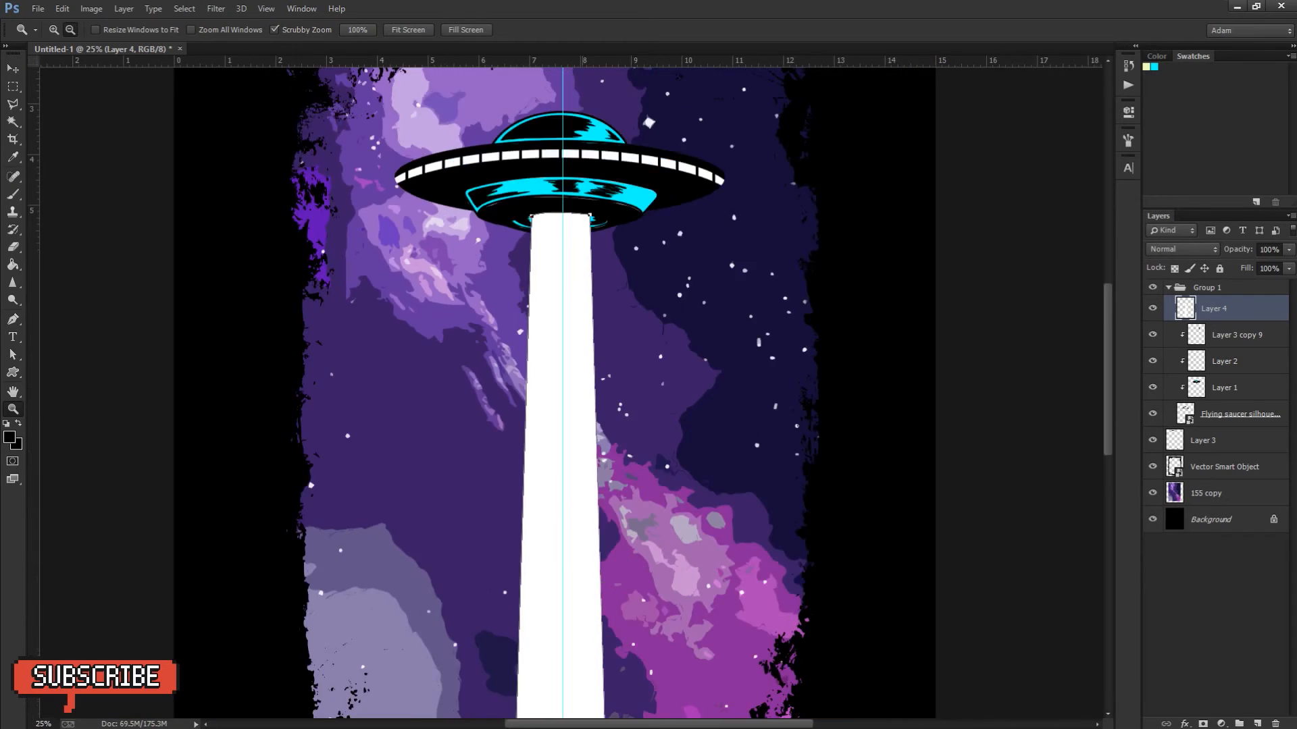
alt+click(583, 263)
key(v)
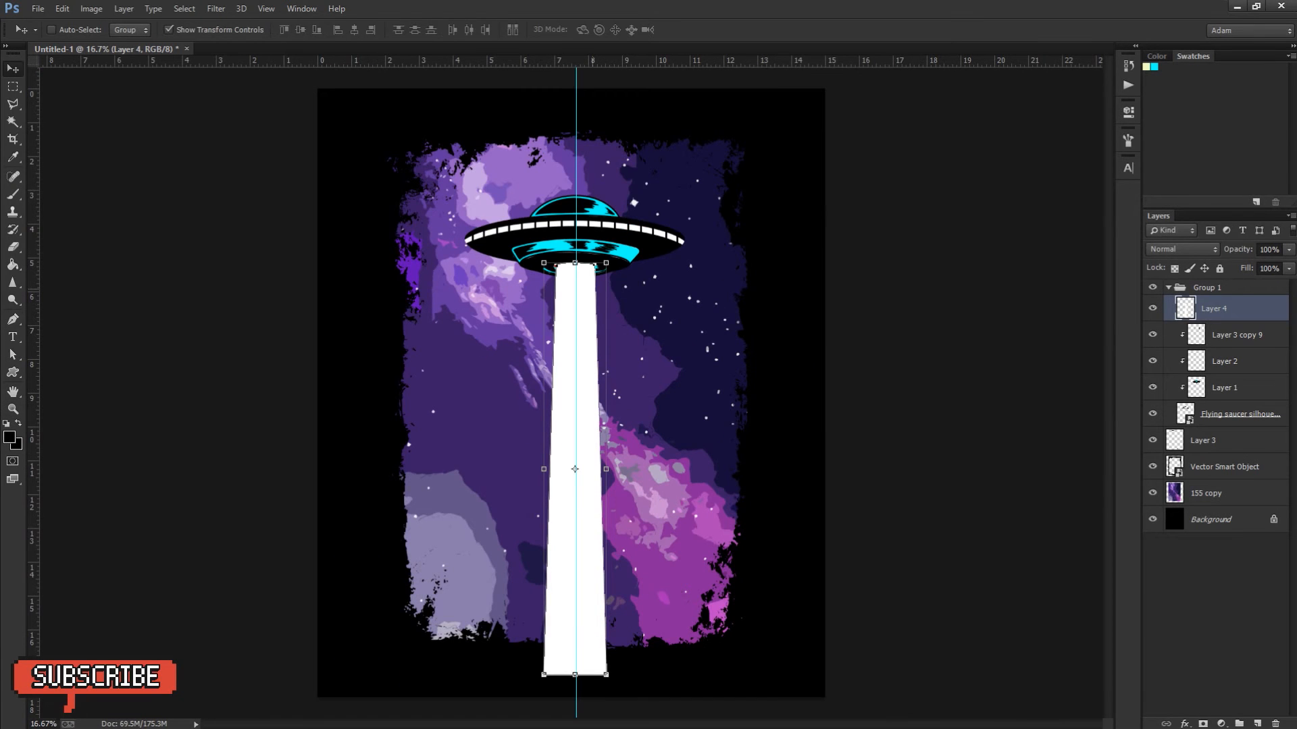
click(1185, 724)
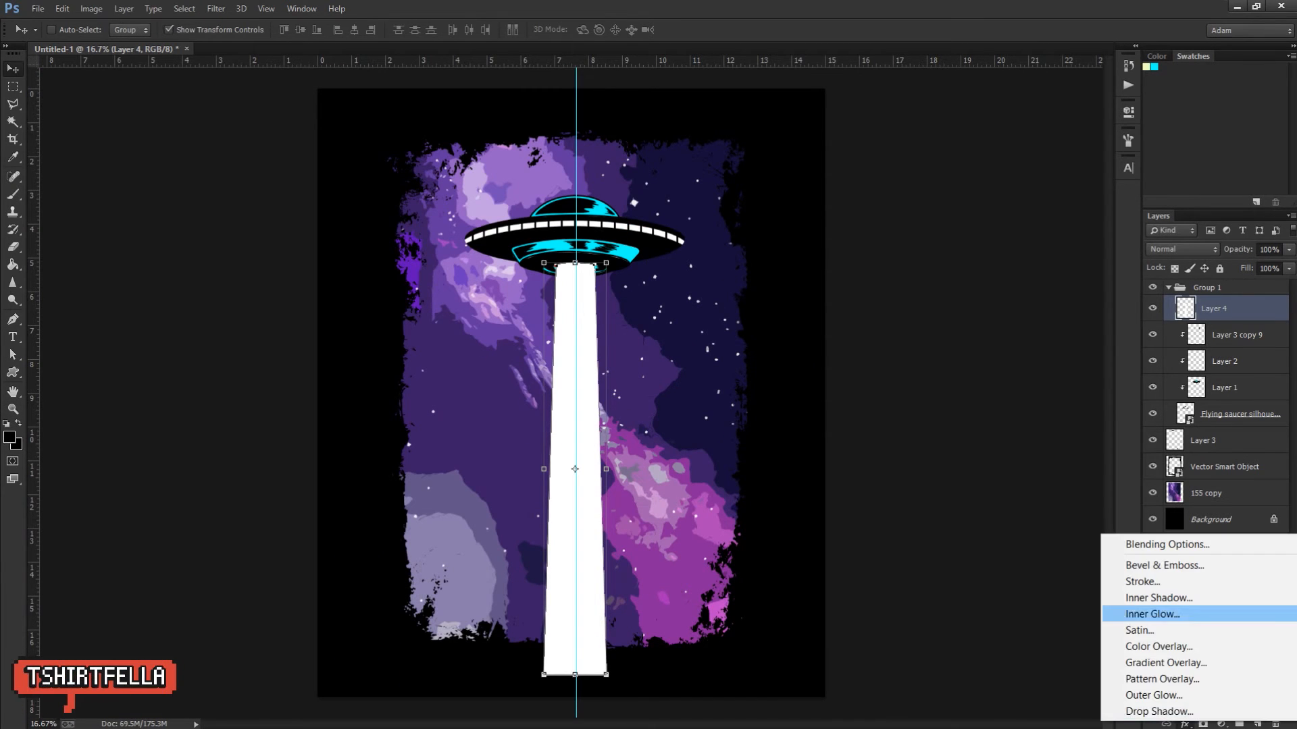
click(1166, 664)
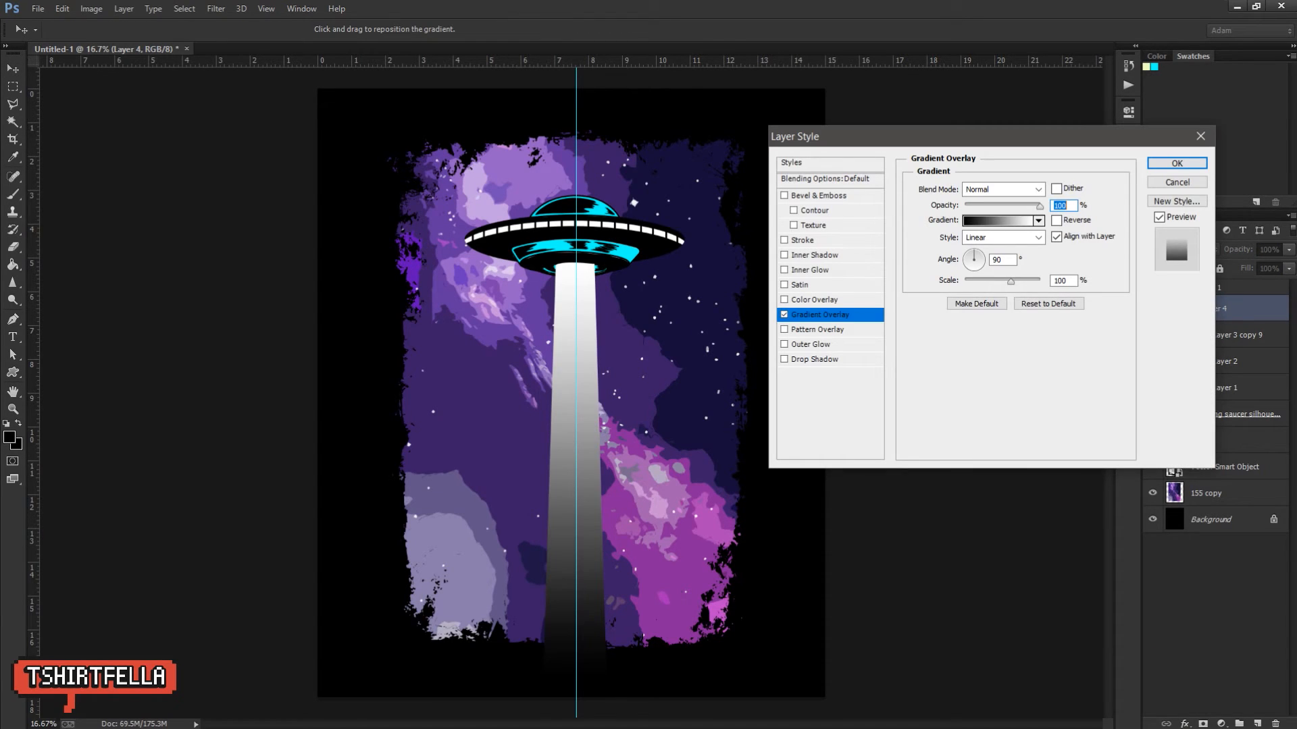
click(1057, 220)
click(1176, 164)
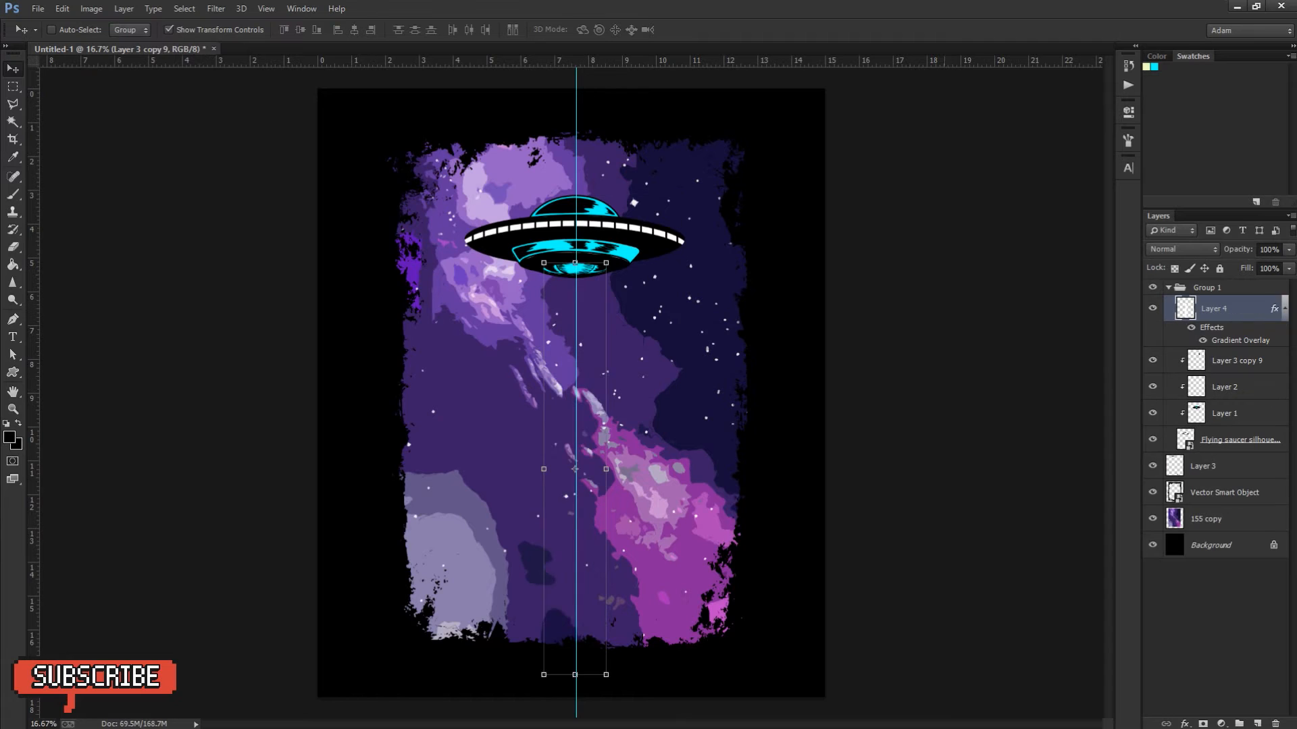
Step: Hide the guides and rasterize the layer style of Layer 4
key(z)
key(ctrl+semicolon)
key(v)
right_click(1214, 308)
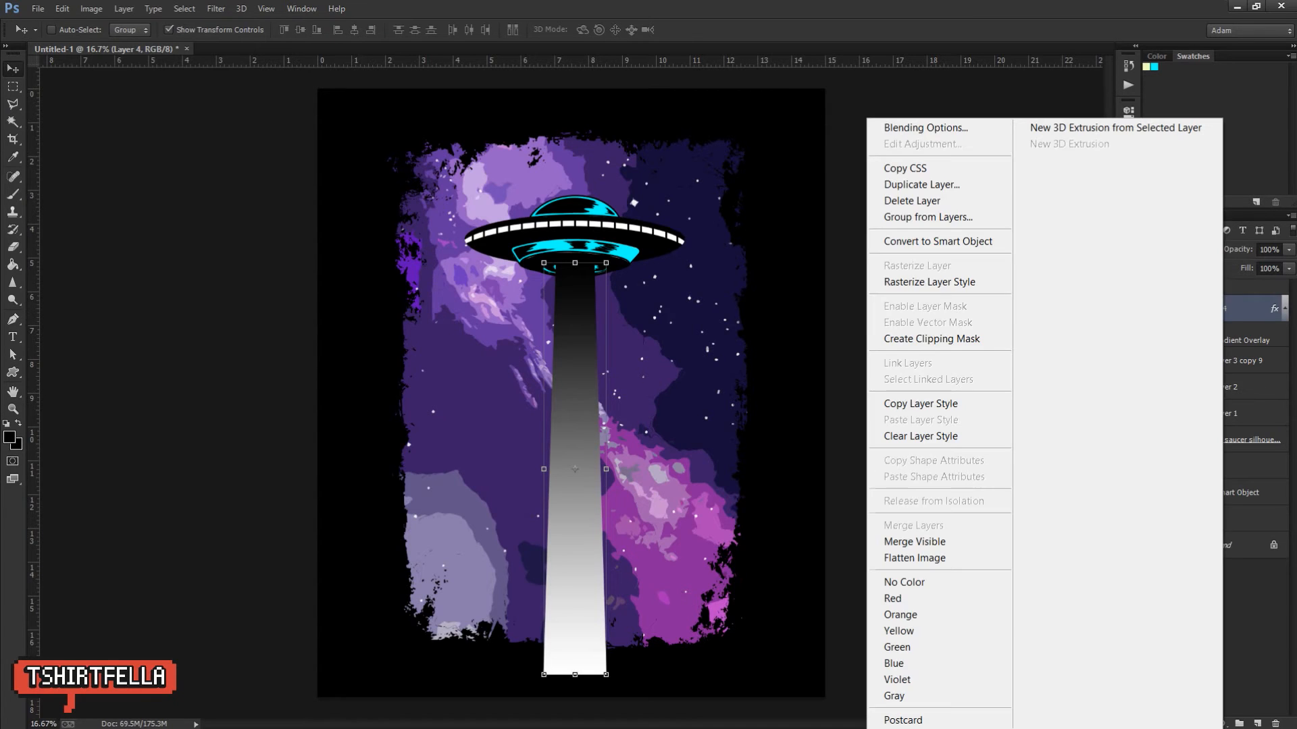
click(938, 283)
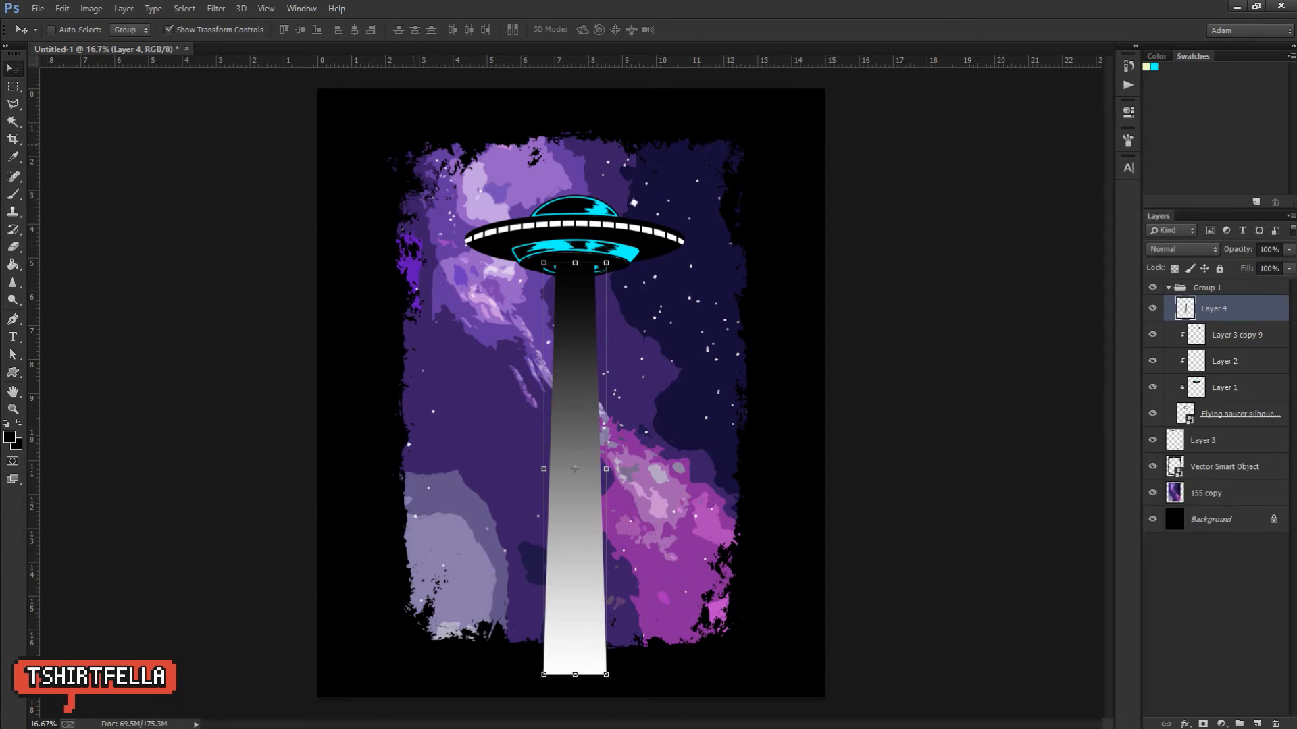
Step: Apply the Mezzotint filter with the Fine Dots type to the beam
click(217, 9)
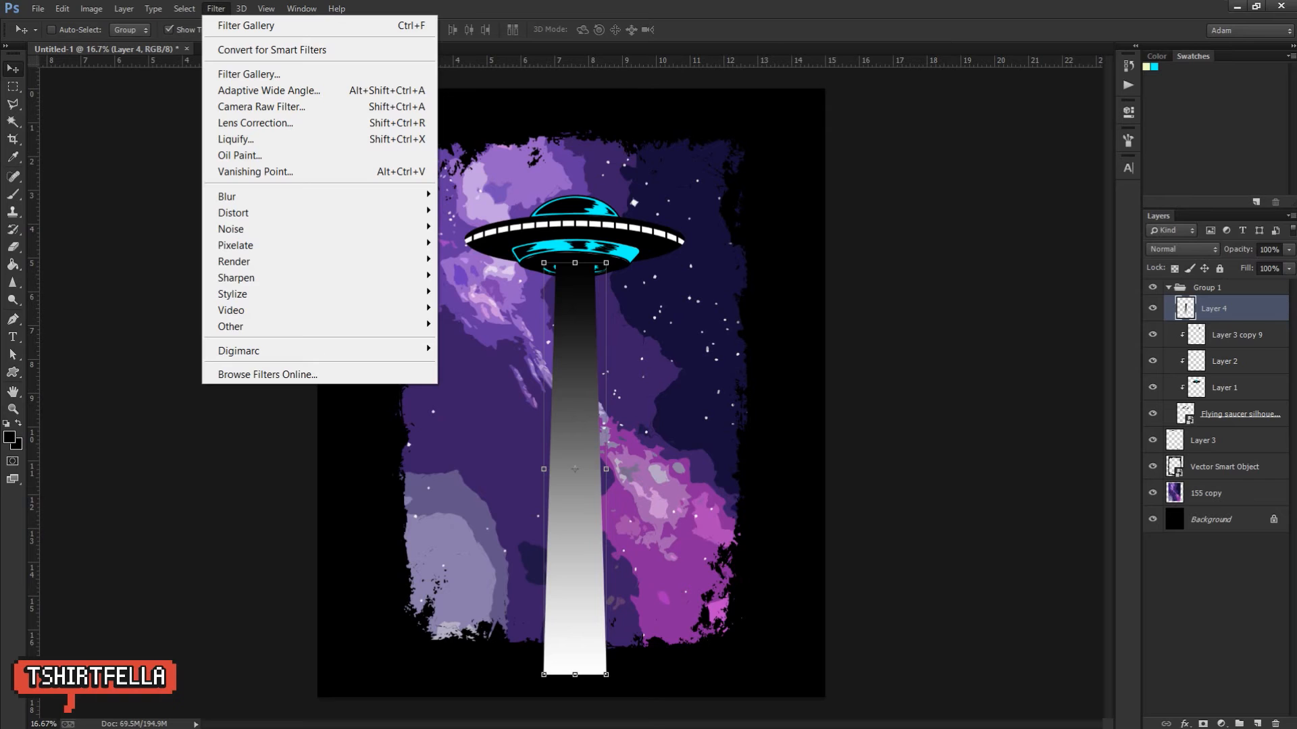
mouse_move(235, 245)
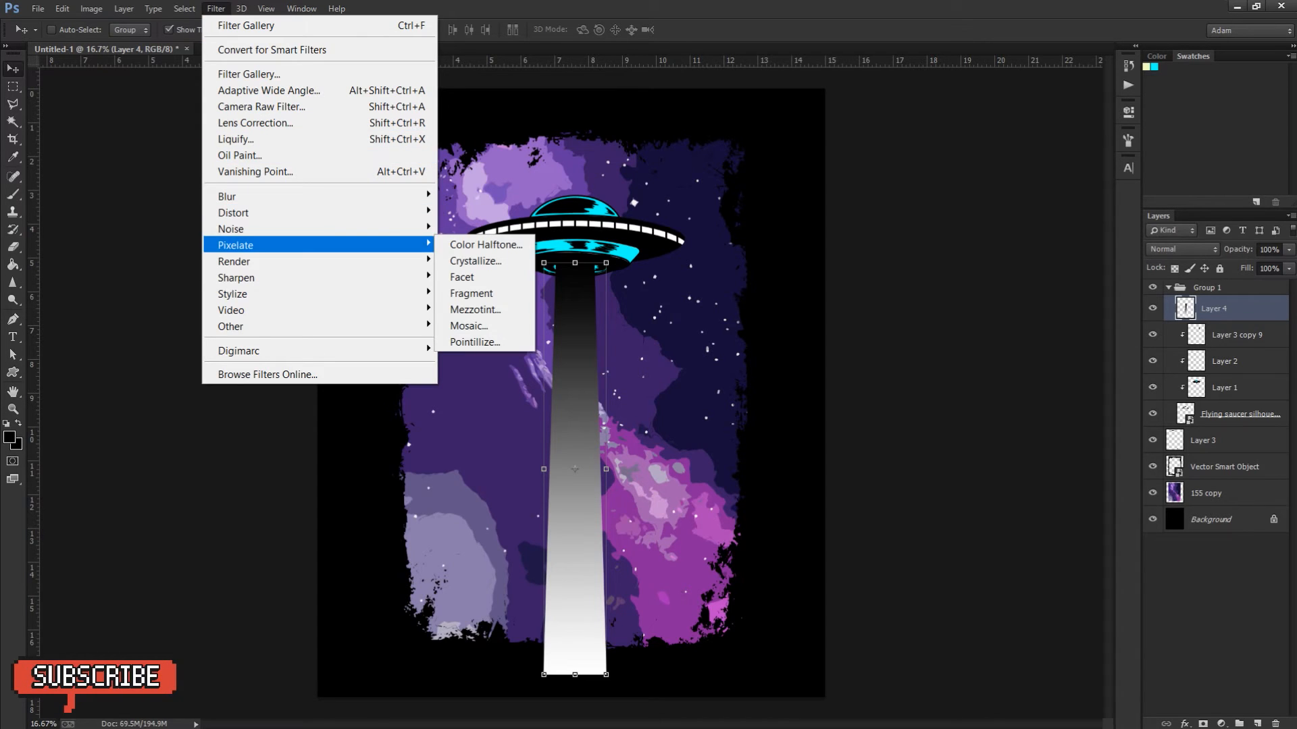
click(475, 309)
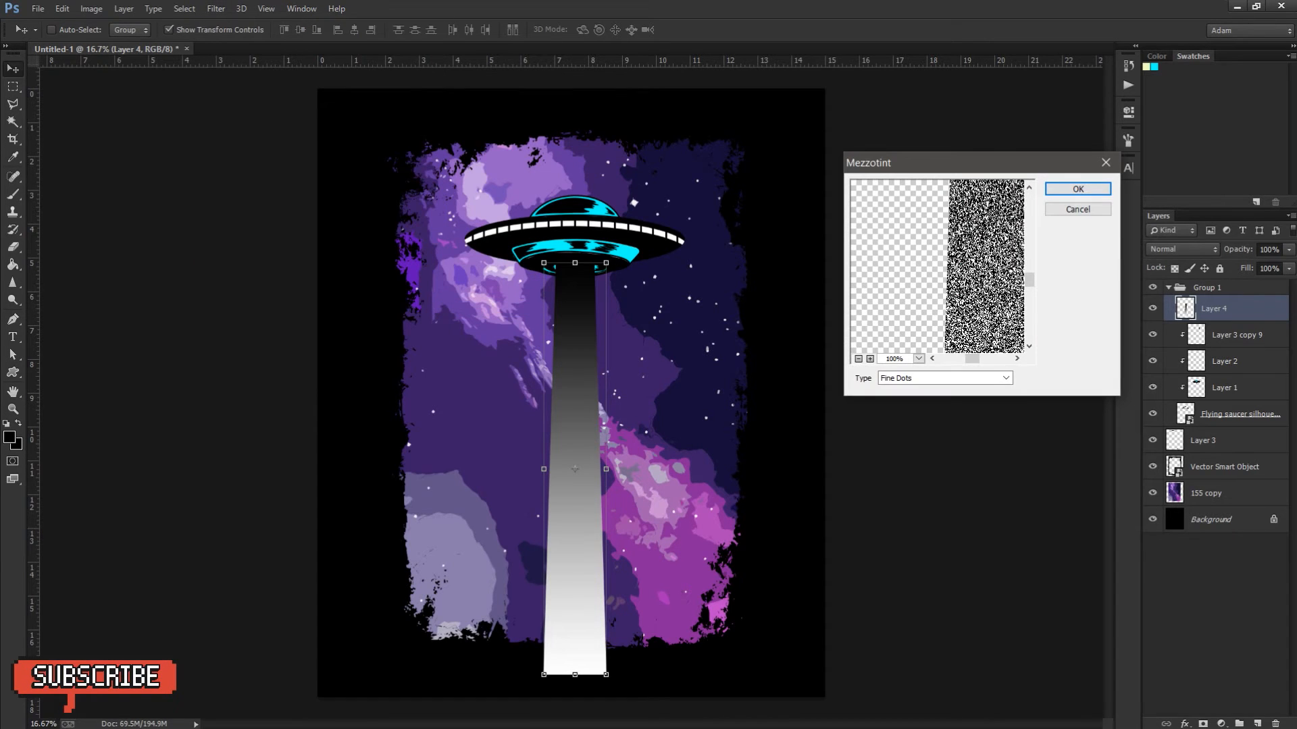
key(Return)
Step: Select all the beam's white dots with a non-contiguous Magic Wand selection, delete them and deselect
key(z)
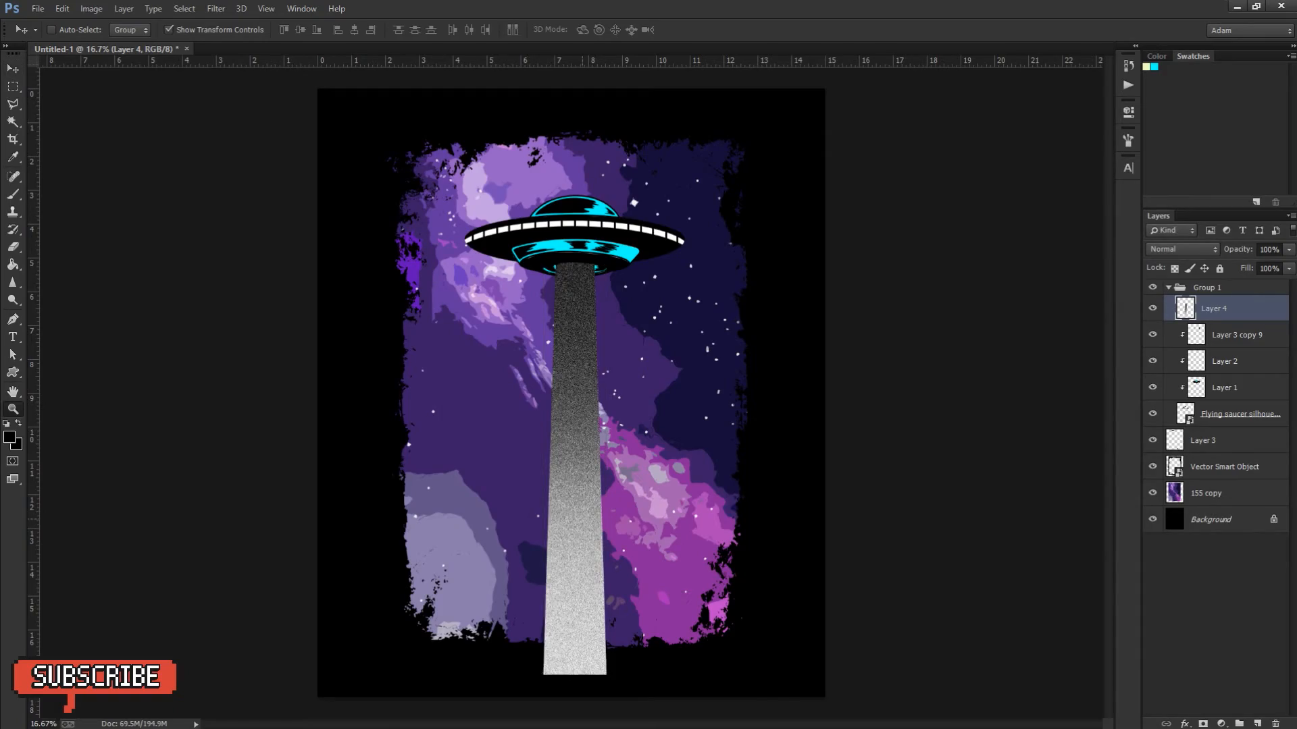
key(ctrl+plus)
click(598, 528)
click(597, 528)
click(598, 528)
click(597, 528)
click(597, 528)
click(598, 527)
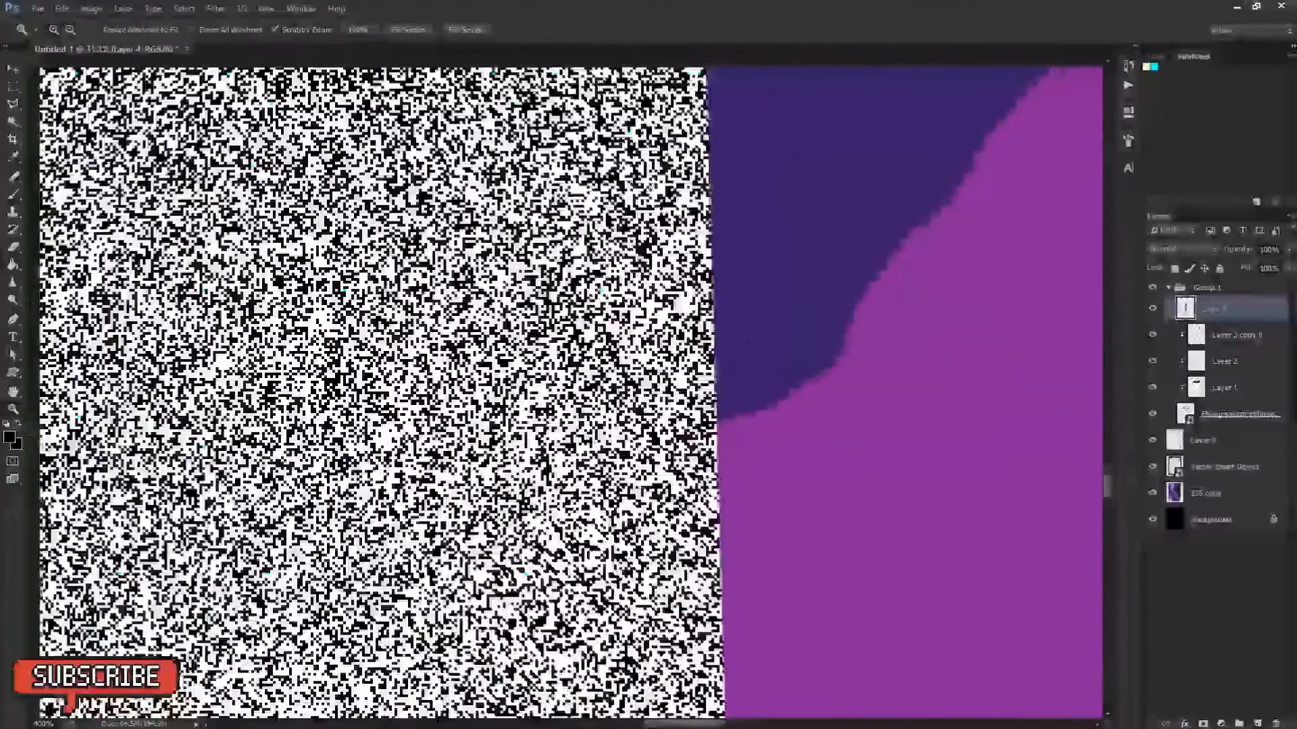
click(597, 528)
click(597, 527)
key(w)
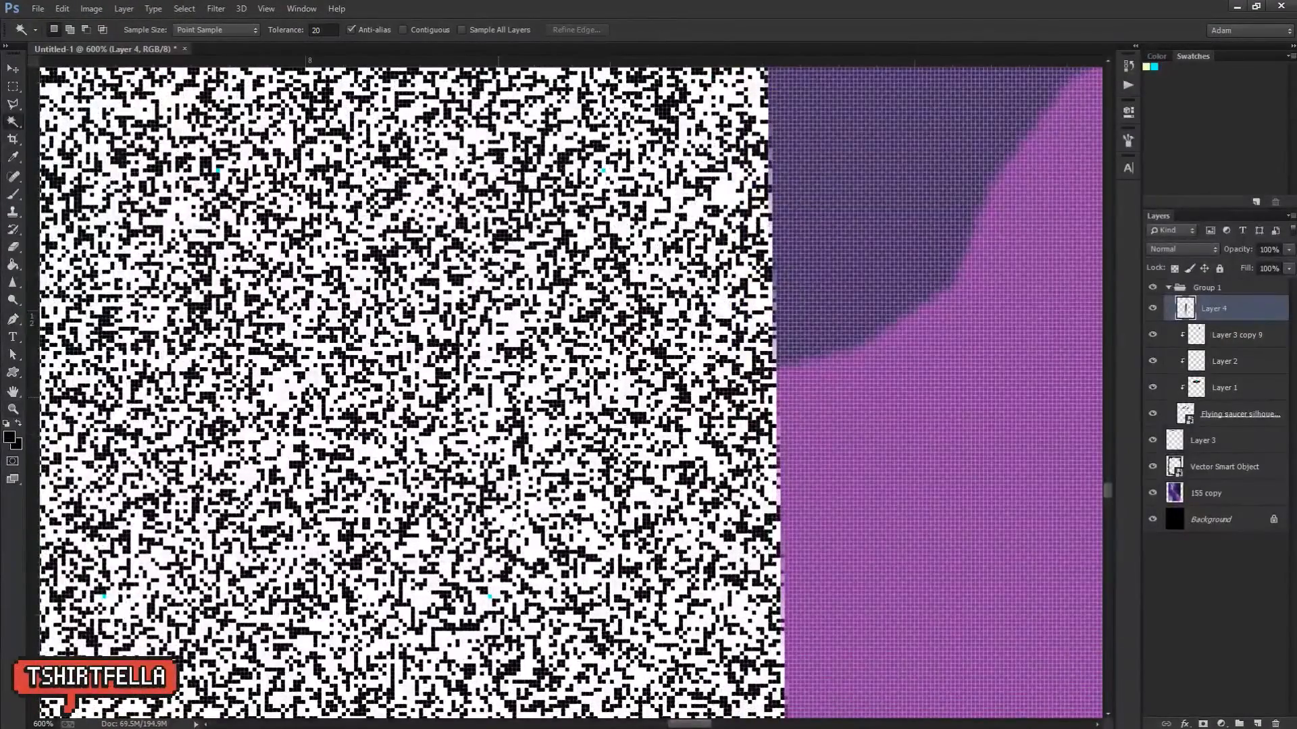
click(536, 412)
key(Delete)
key(ctrl+d)
Step: Give the remaining black dots of the beam a white Color Overlay at 100% opacity and collapse Group 1
key(z)
alt+click(678, 354)
alt+click(679, 354)
alt+click(679, 354)
alt+click(679, 354)
alt+click(679, 354)
alt+click(678, 354)
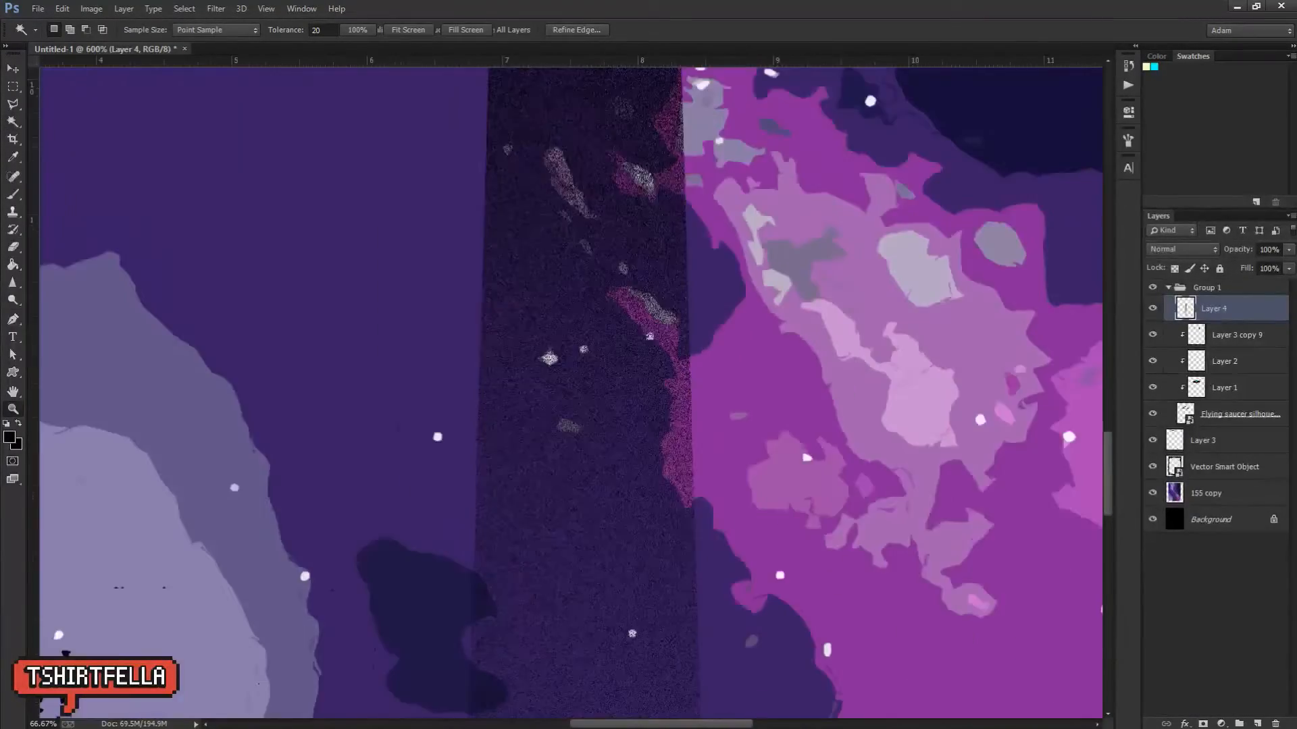
alt+click(678, 354)
alt+click(679, 353)
alt+click(678, 354)
alt+click(679, 354)
key(v)
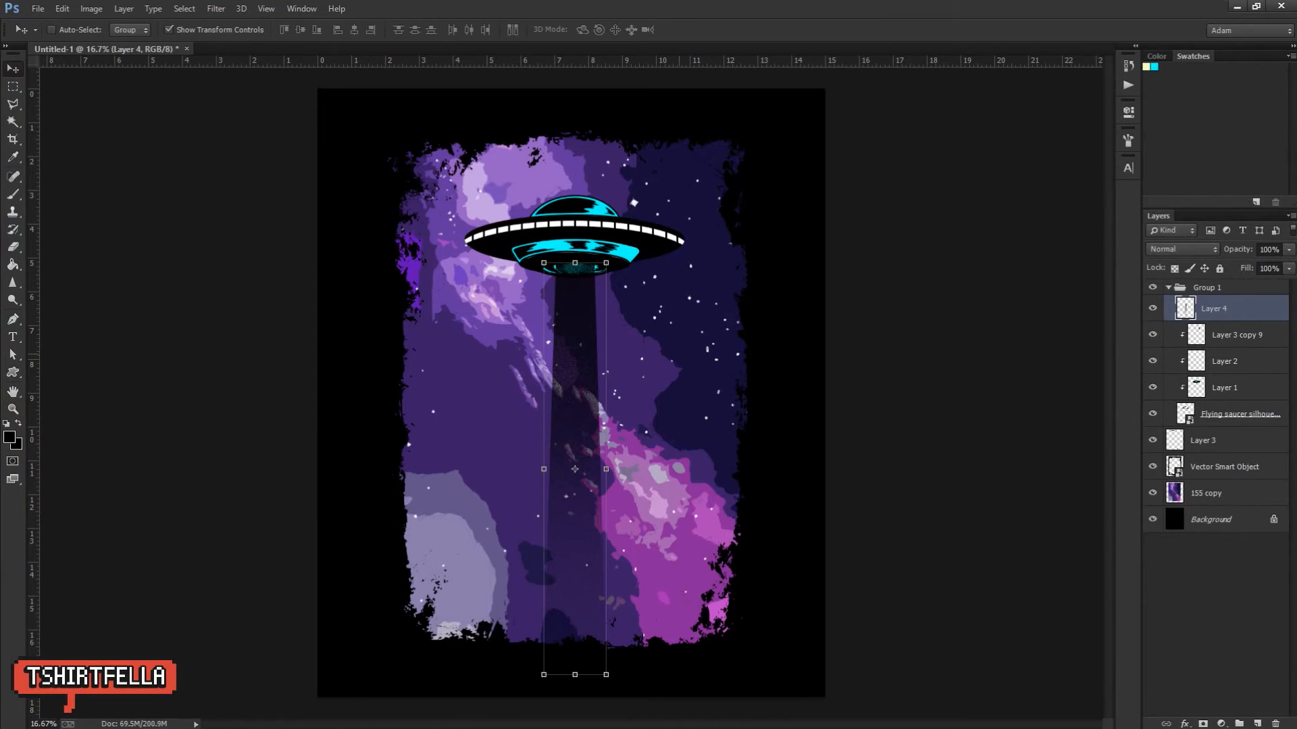
click(1184, 723)
click(1159, 651)
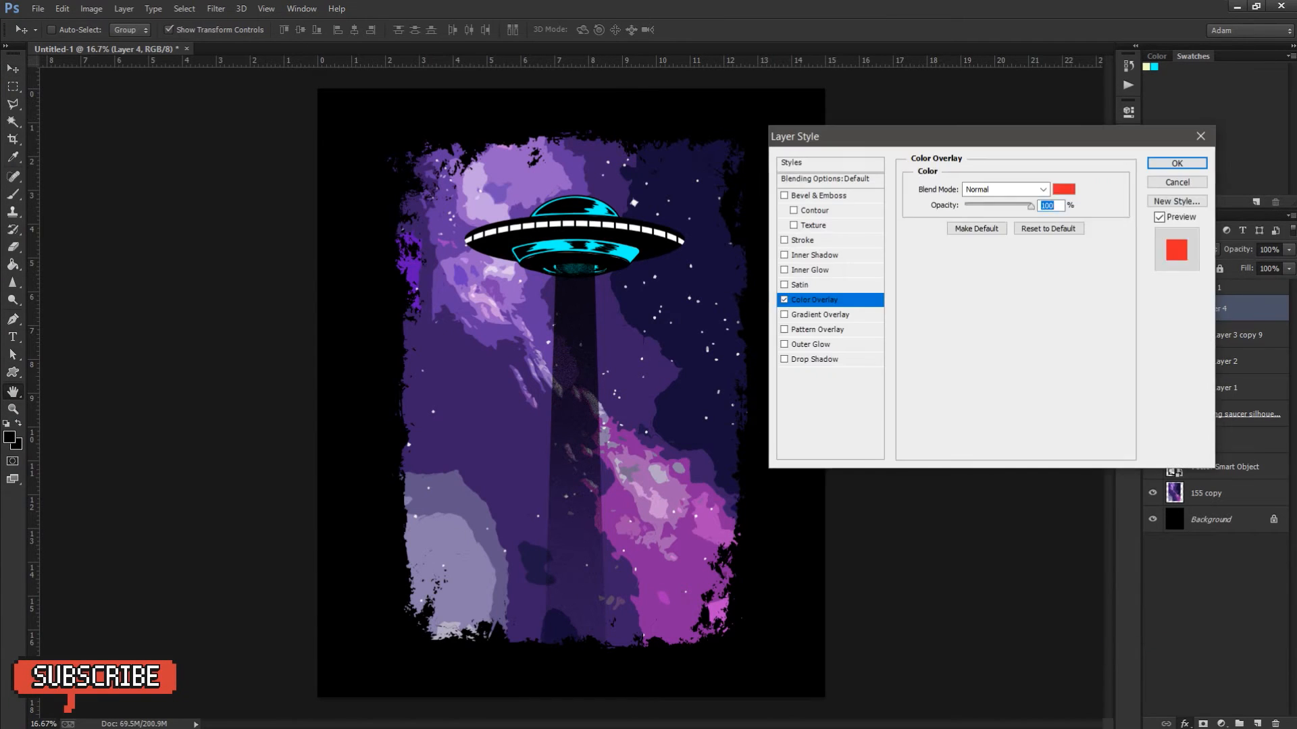
click(1064, 190)
click(807, 455)
click(1116, 445)
click(1177, 164)
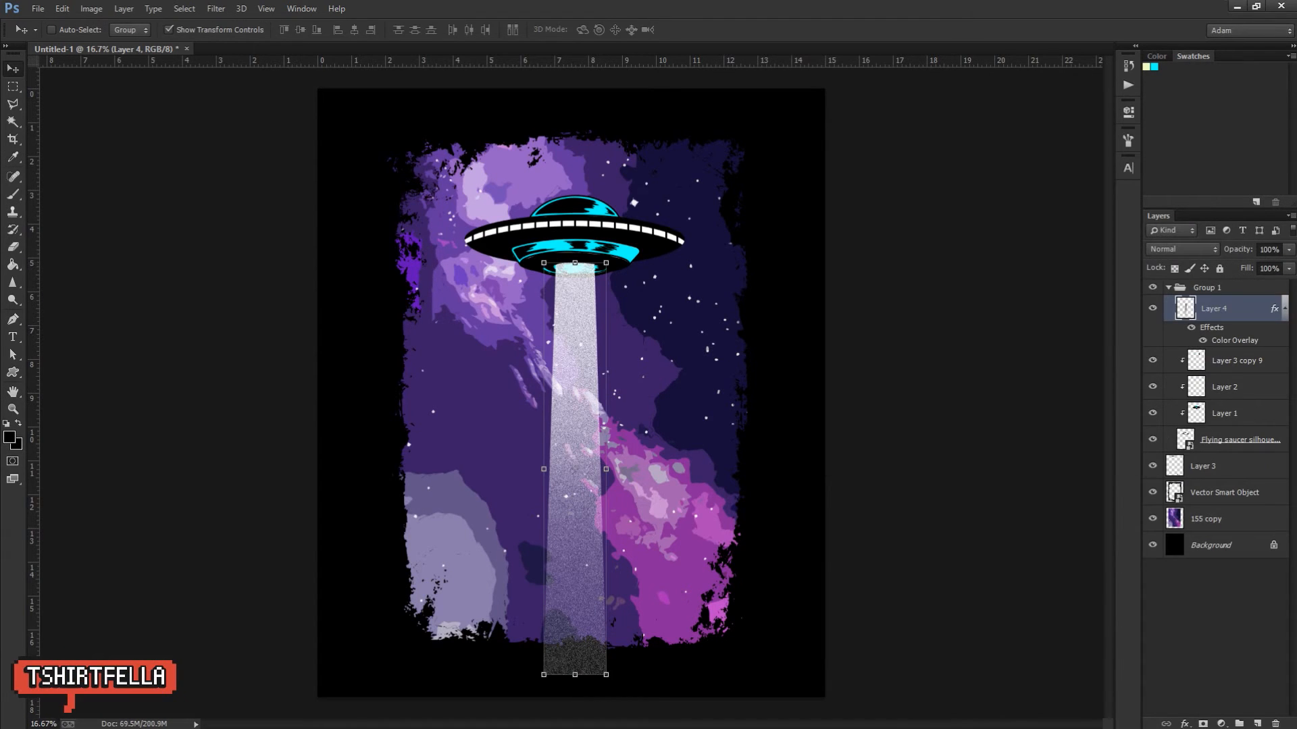
click(1169, 287)
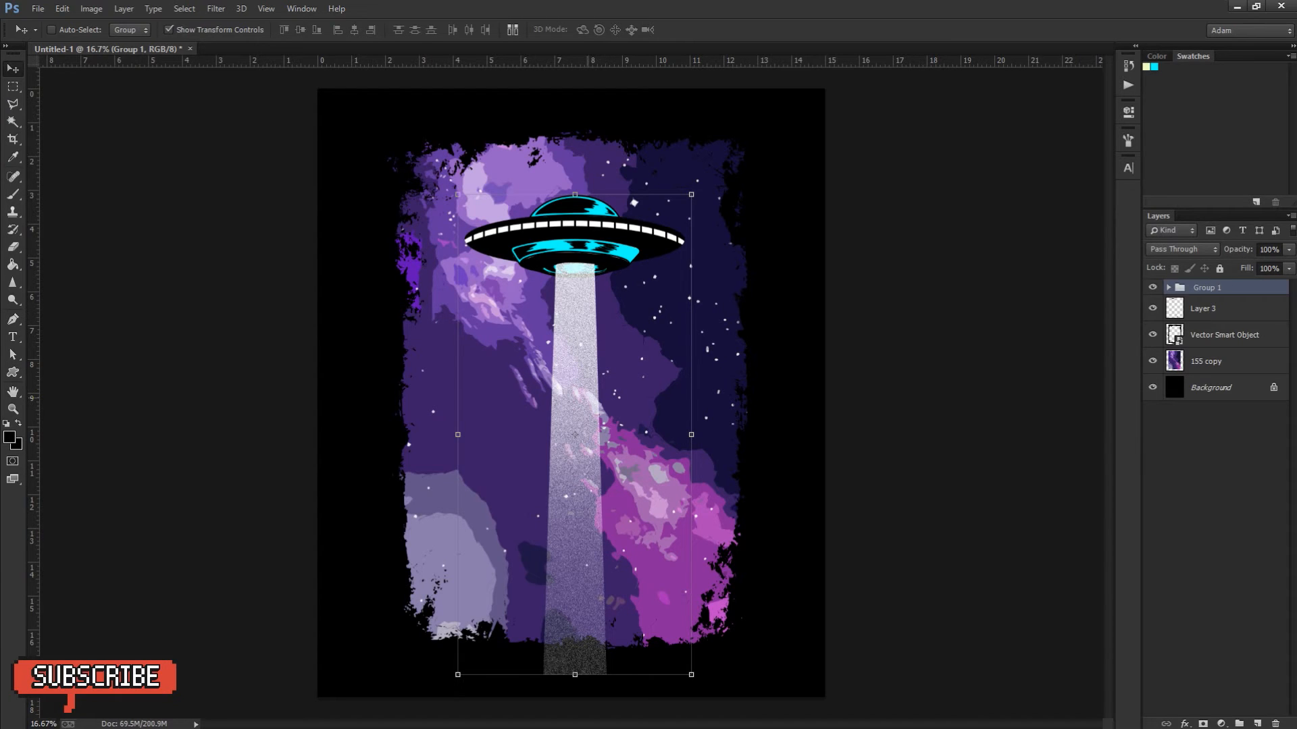
Step: Switch to Chrome to review the UFO T-shirt reference images for composition ideas, and return to Photoshop
key(alt+Tab)
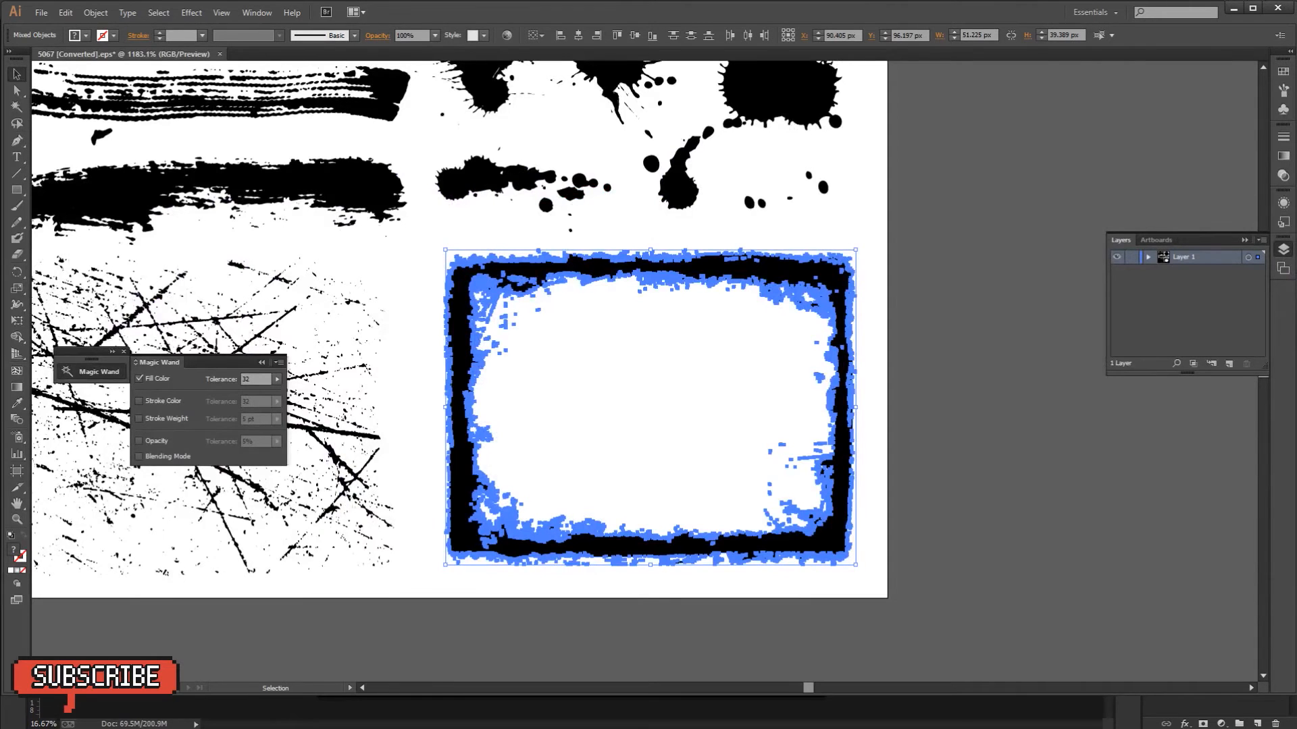
click(191, 714)
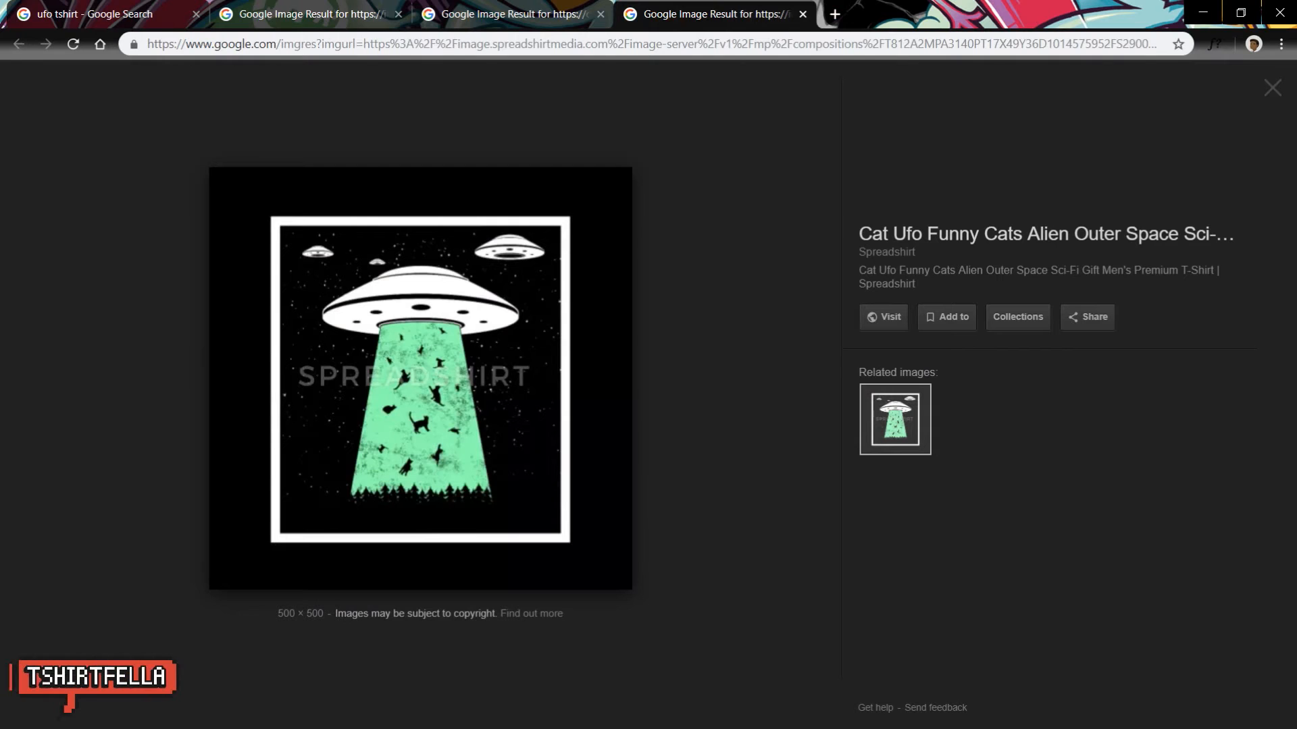
key(ctrl+shift+Tab)
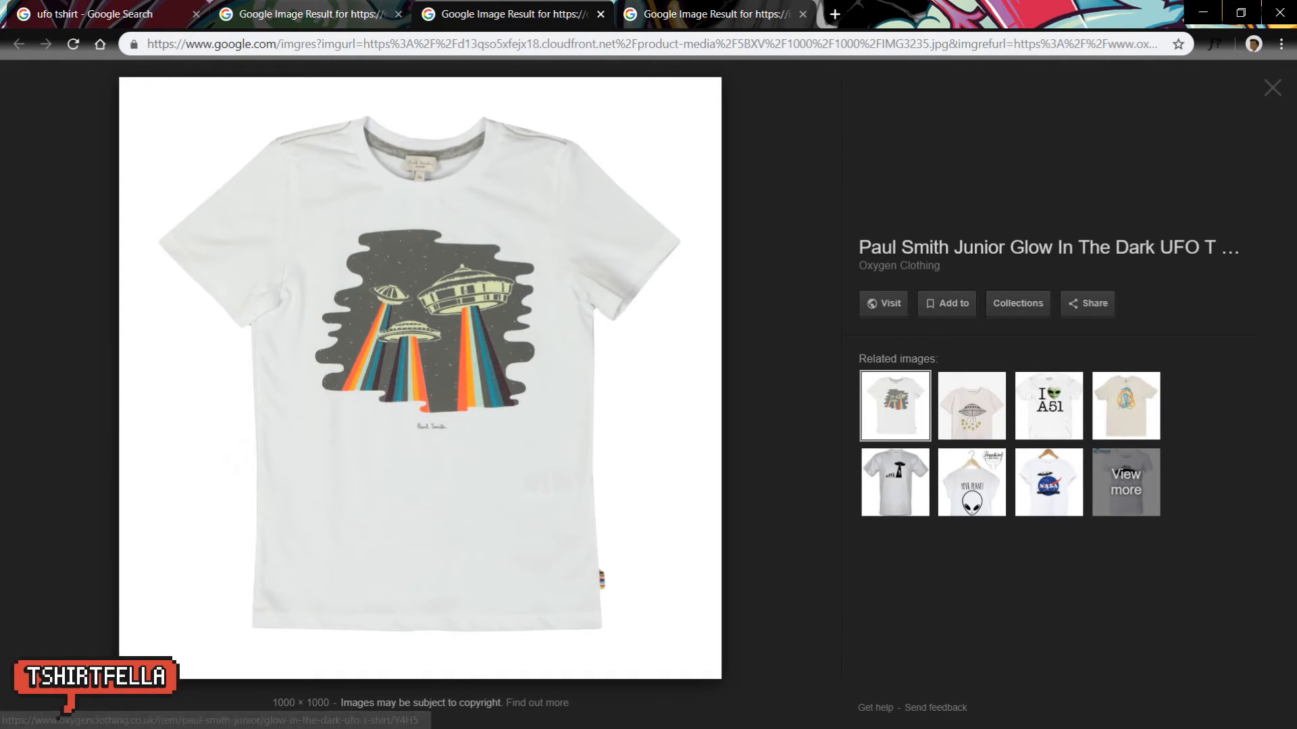
key(ctrl+shift+Tab)
key(ctrl+Tab)
key(ctrl+Tab)
key(ctrl+shift+Tab)
key(alt+Tab)
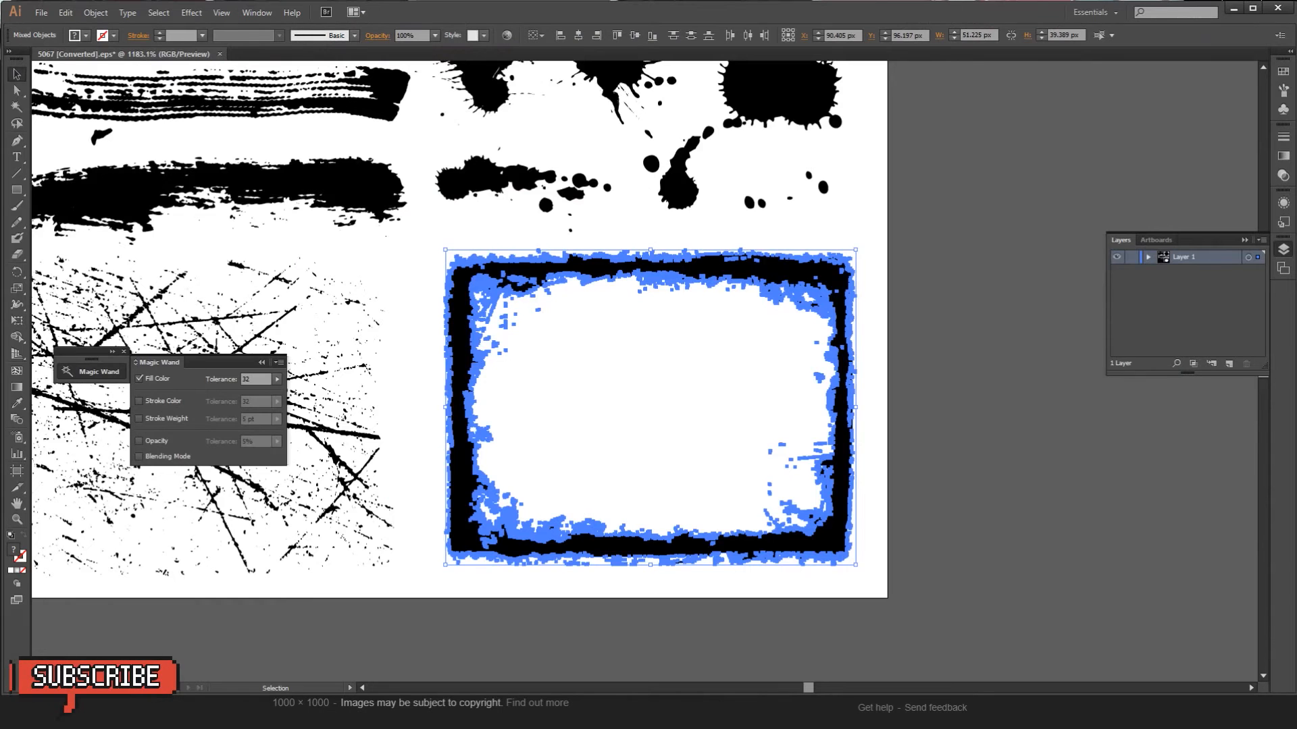
key(alt+Tab)
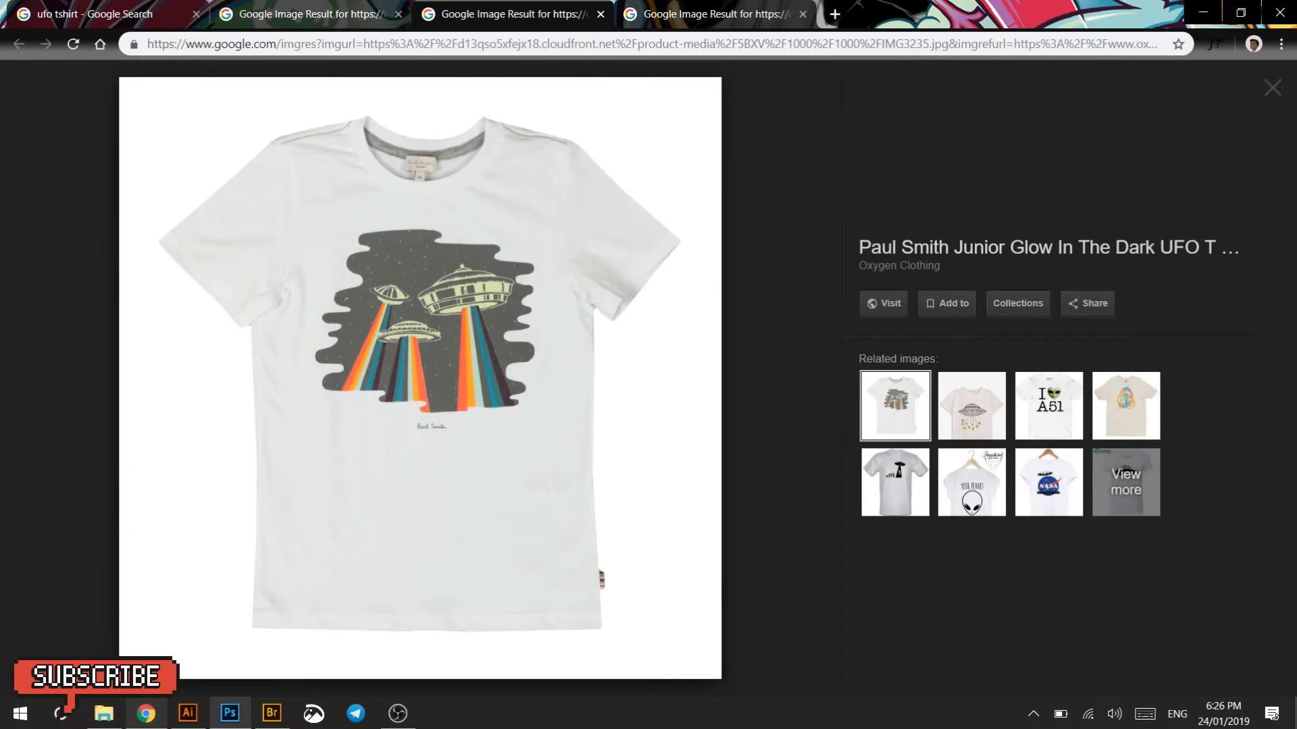
click(230, 714)
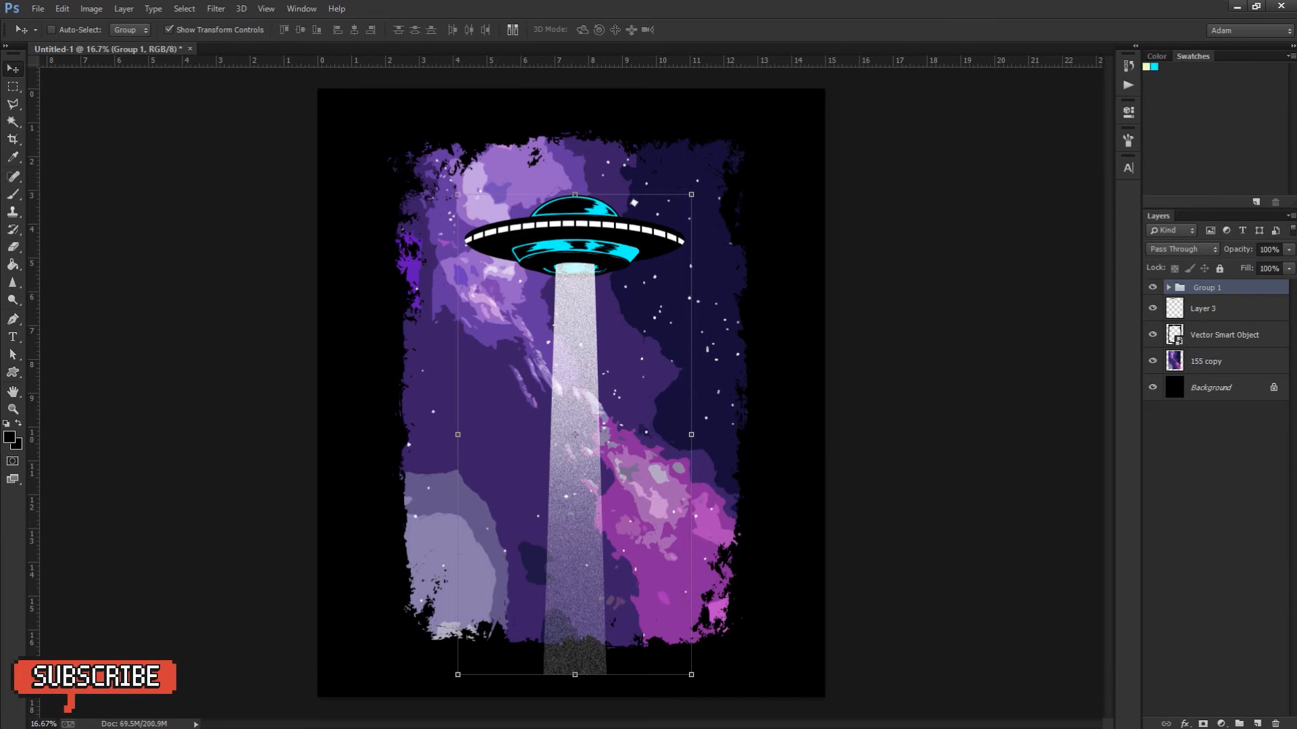
Step: Duplicate Group 1, scale the copy down and place it lower, on the left side of the galaxy
key(ctrl+j)
drag(651, 238, 555, 303)
click(597, 261)
drag(595, 261, 522, 411)
key(Return)
Step: Duplicate the small saucer group, scale the new copy slightly smaller and place it on the galaxy's lower right side
drag(493, 410, 742, 372)
key(ctrl+t)
key(Return)
key(ctrl+t)
key(Return)
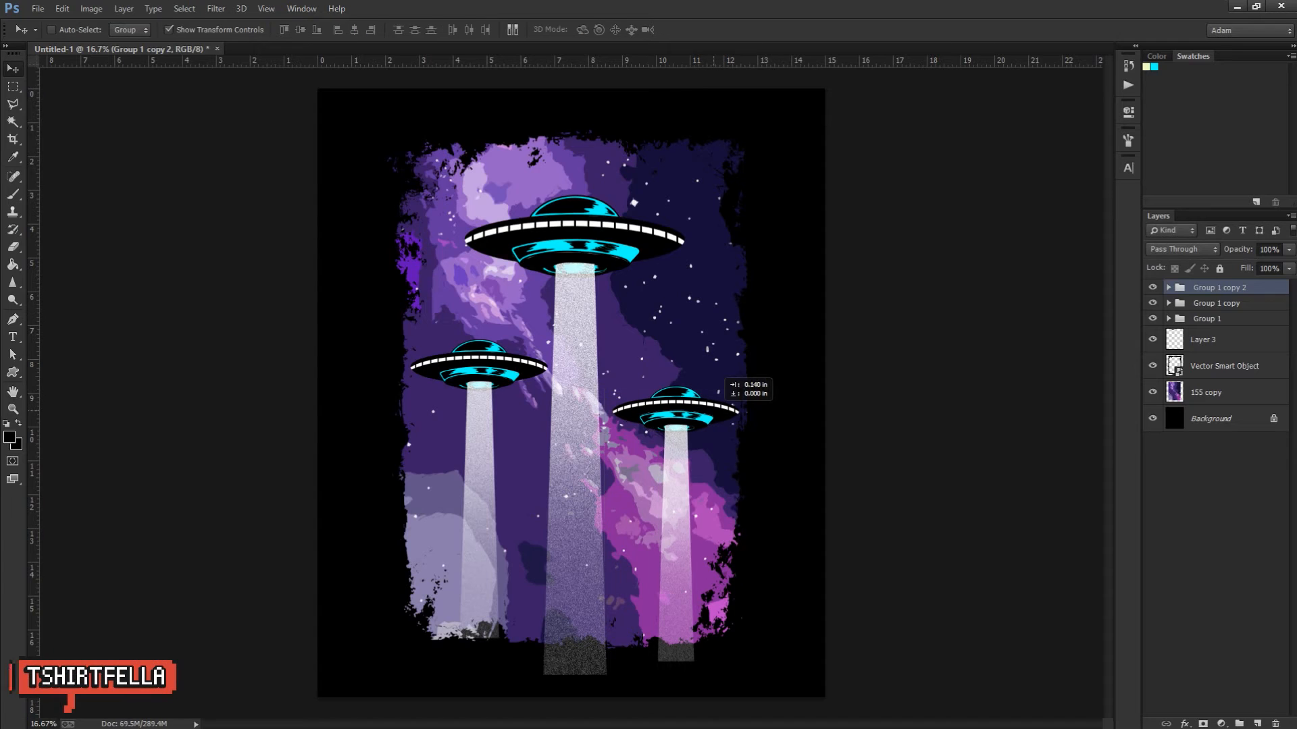
key(z)
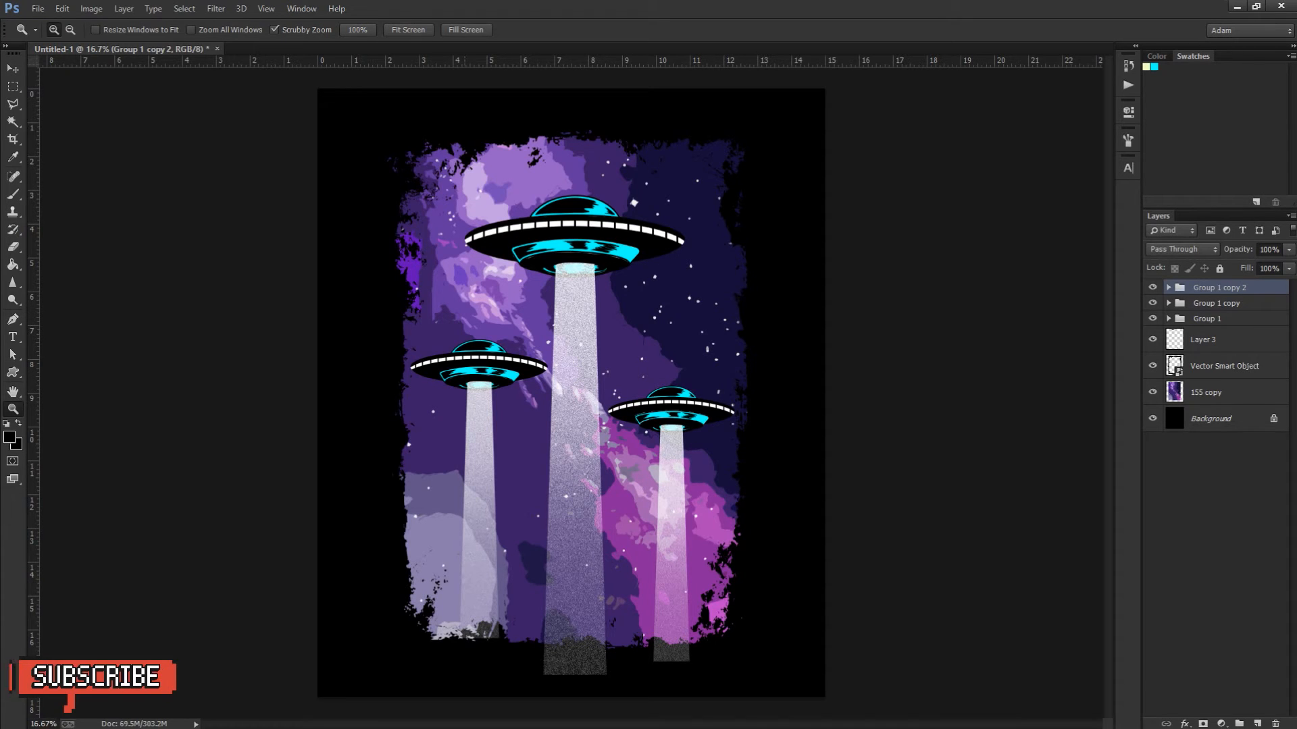
Step: Switch to Bridge and open 415224-PDECQR-240.ai from the Star-background-with-phrase folder in Illustrator
click(271, 713)
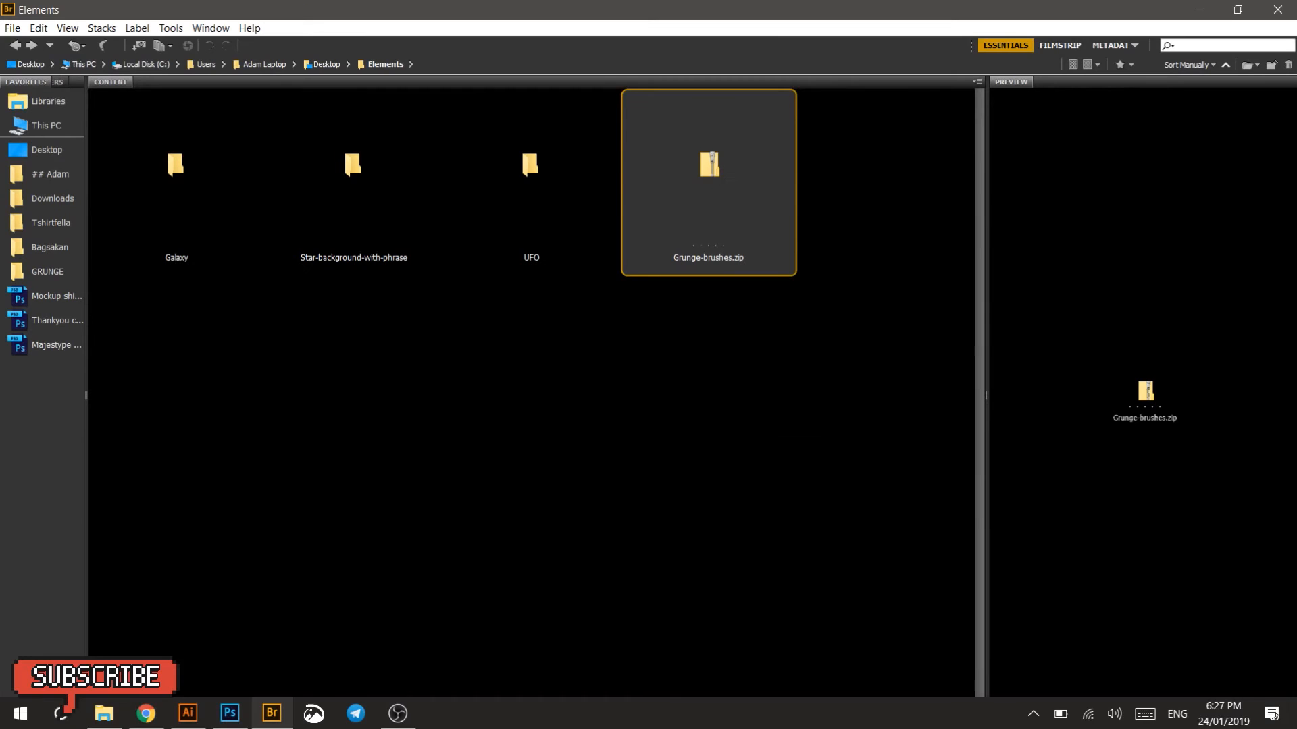
double_click(353, 166)
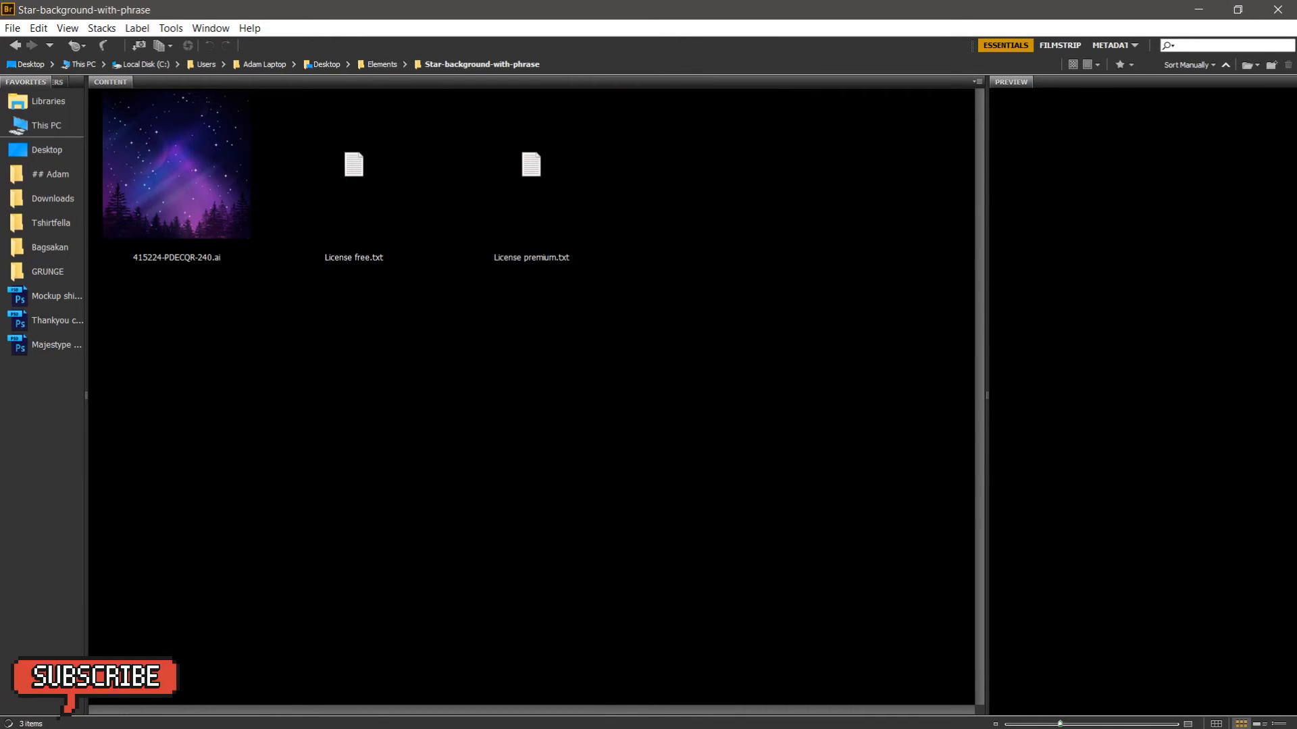
click(176, 165)
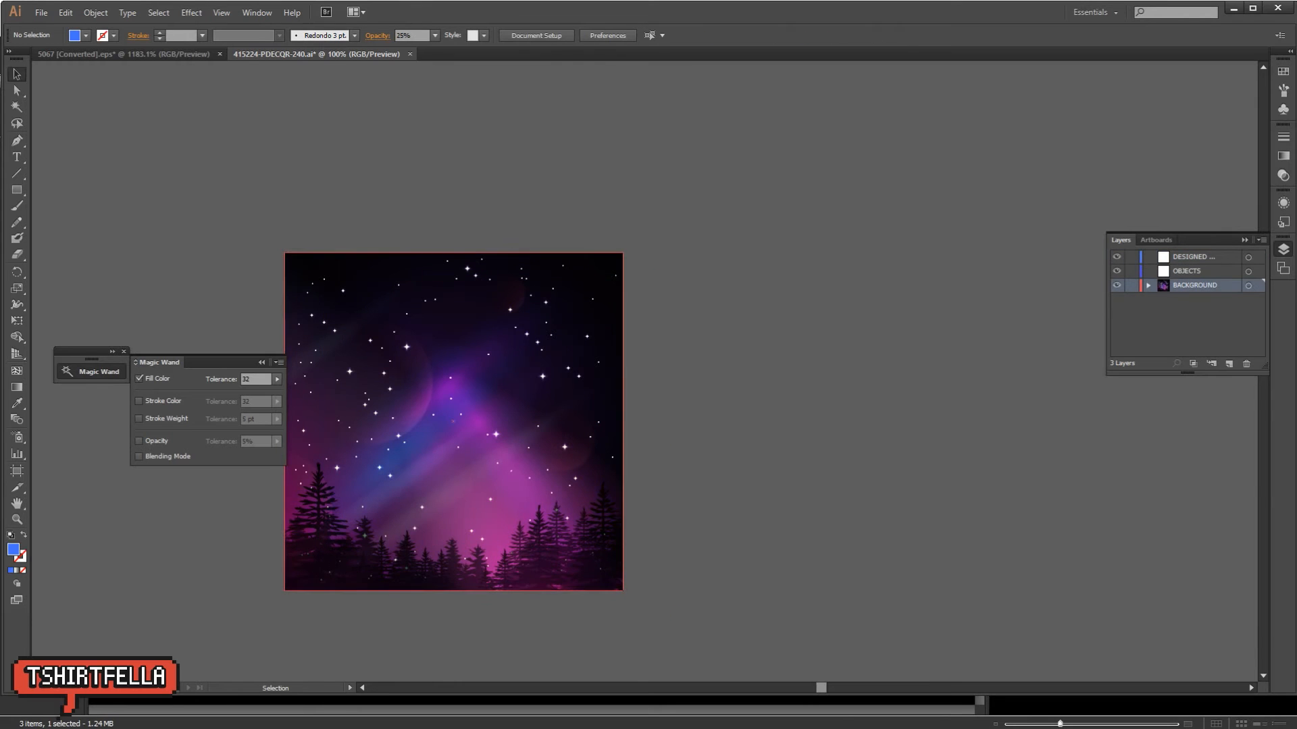
Step: Delete the stacked full-size background shapes that darken the starry forest artwork
click(453, 421)
key(Delete)
click(453, 422)
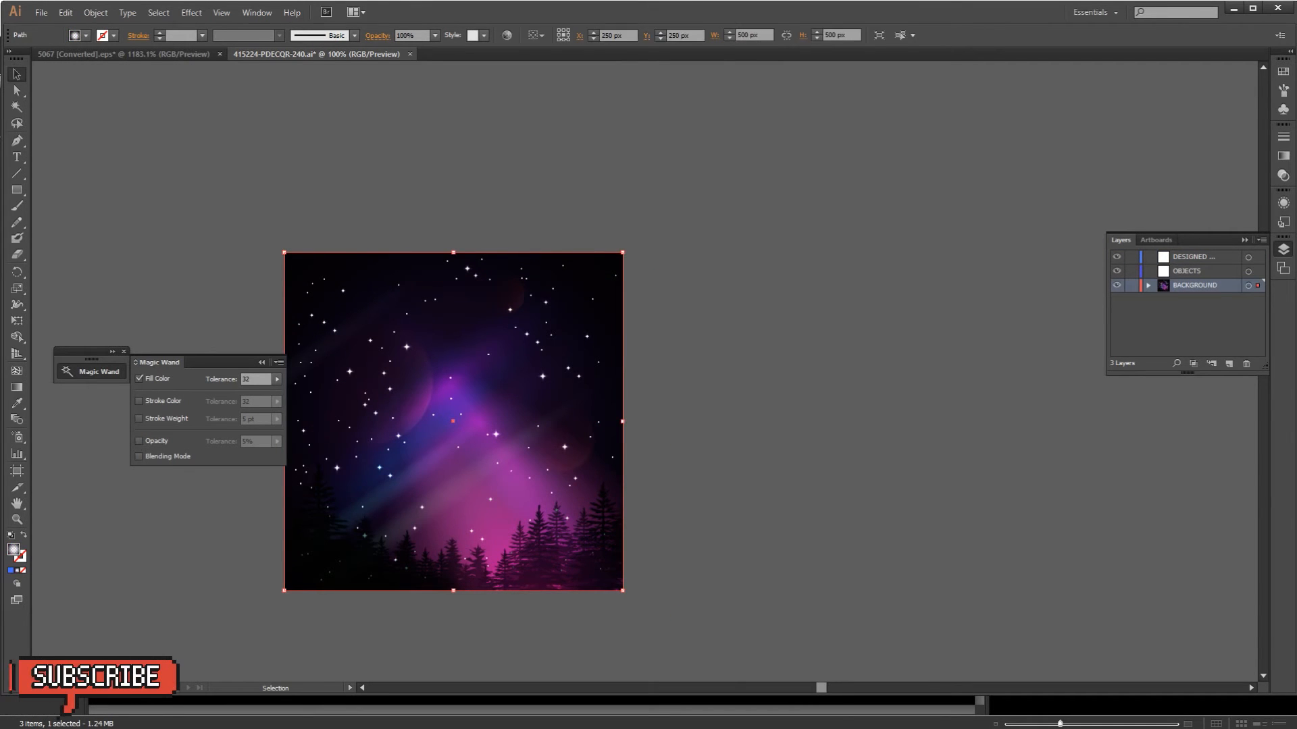
key(Delete)
click(453, 422)
key(Delete)
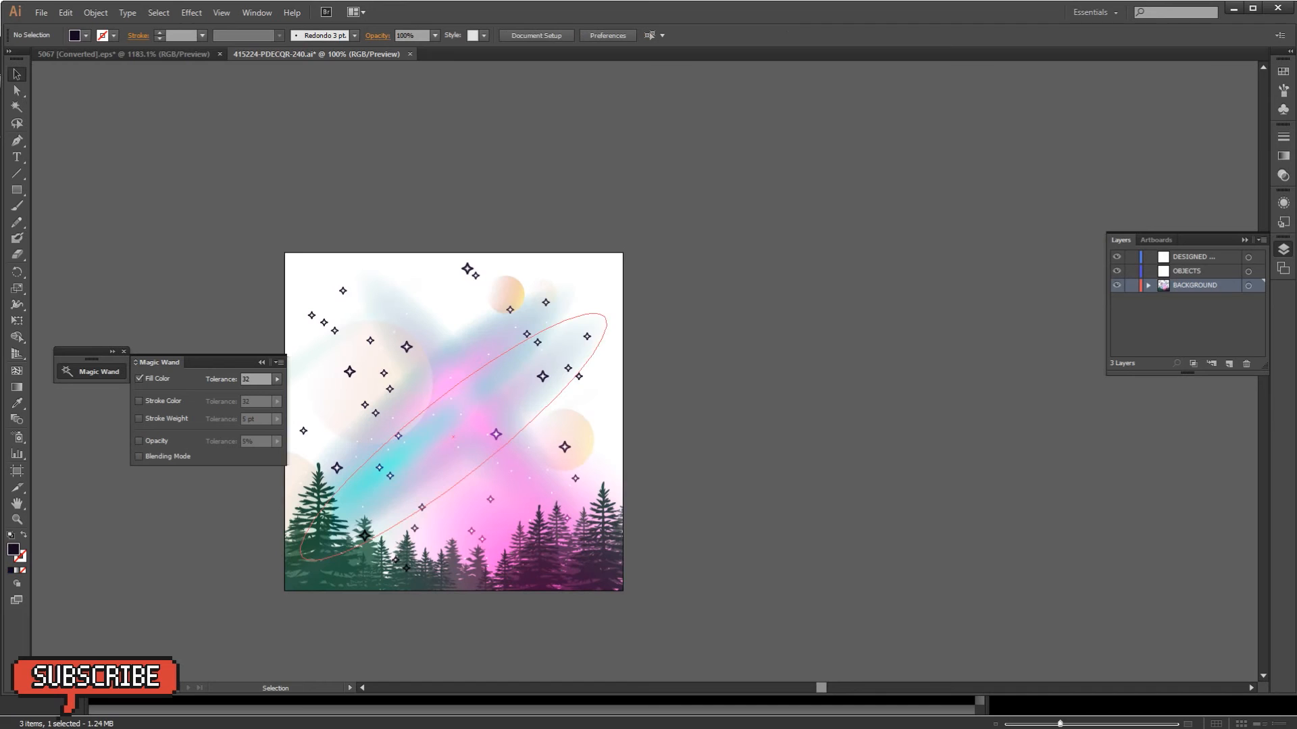
Step: Delete the blurred blue, pink and cyan glow shapes behind the stars one by one
click(511, 381)
key(Delete)
click(507, 393)
key(Delete)
click(620, 348)
key(Delete)
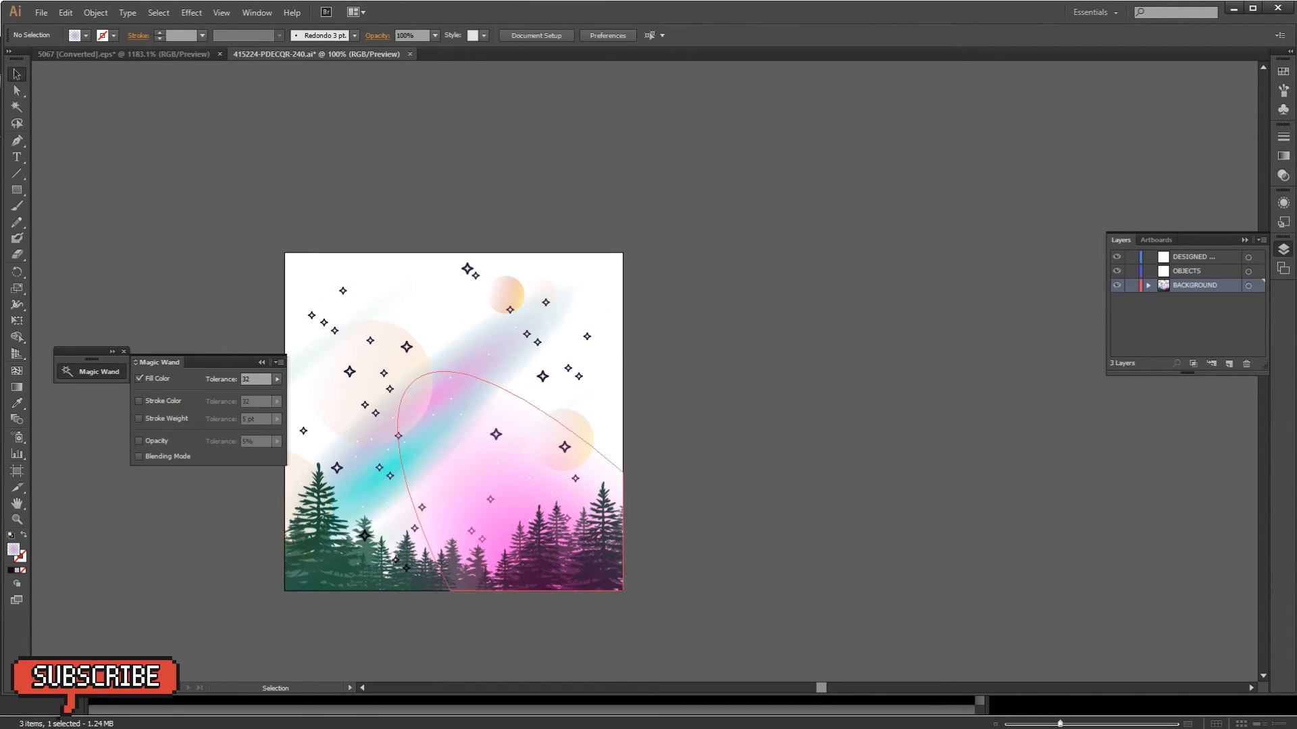
click(436, 413)
key(Delete)
click(436, 413)
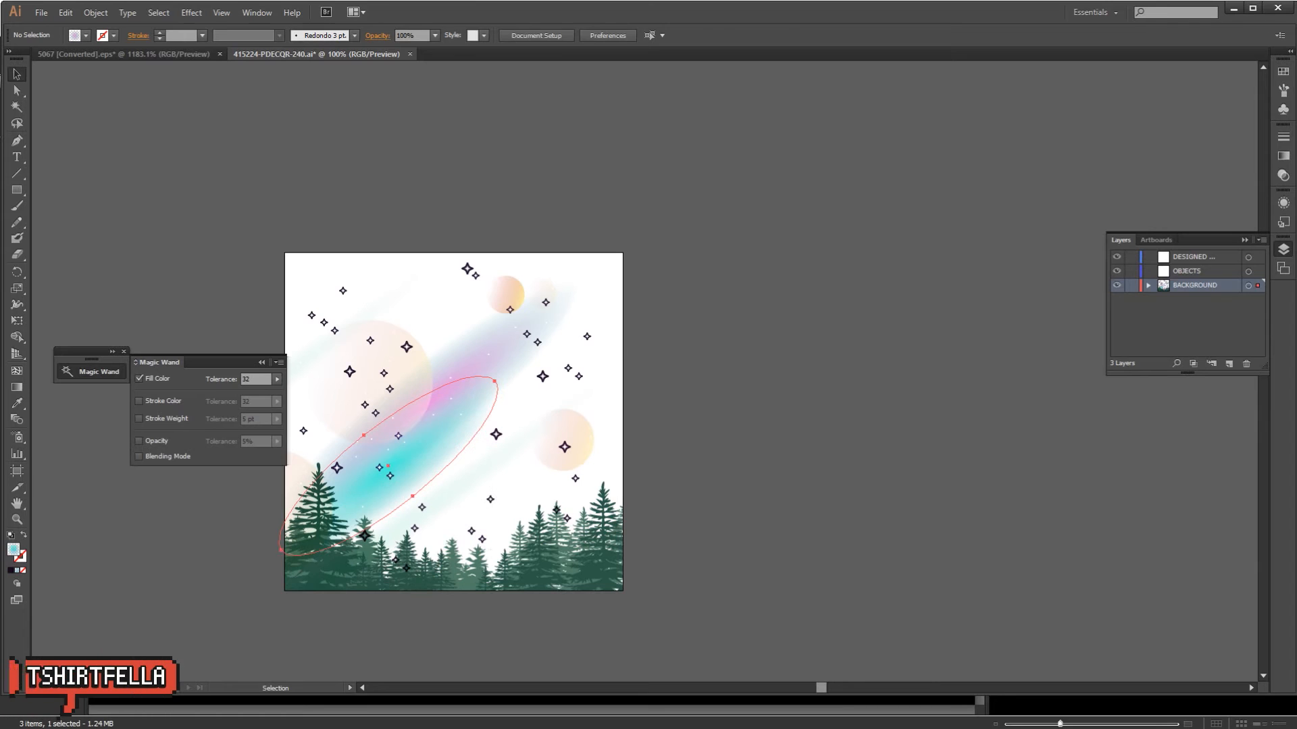
key(Delete)
click(436, 413)
key(Delete)
Step: Delete the large peach planet circle and the two smaller ones among the stars
click(433, 389)
key(Delete)
click(505, 296)
key(Delete)
click(564, 439)
key(Delete)
key(Delete)
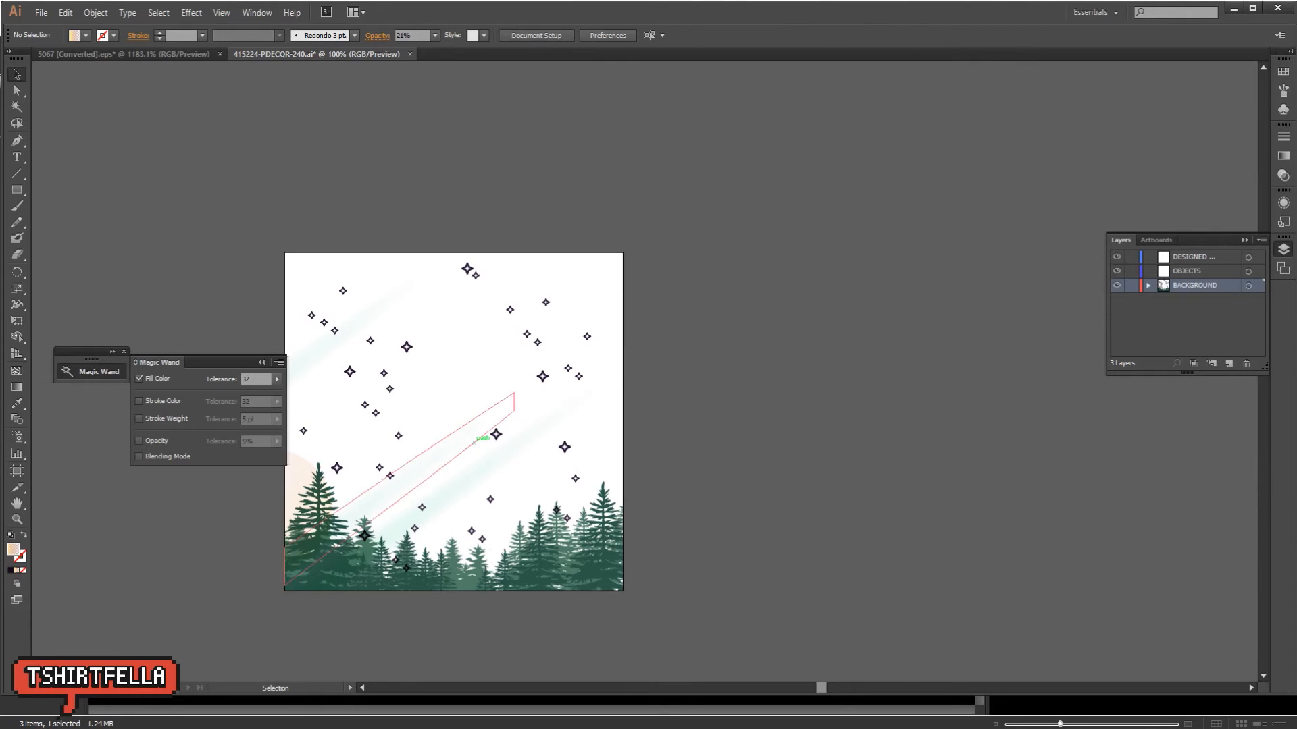
Step: Move the pine tree artwork off the artboard into the empty space on its right and deselect it
drag(479, 582, 875, 551)
key(ctrl+shift+a)
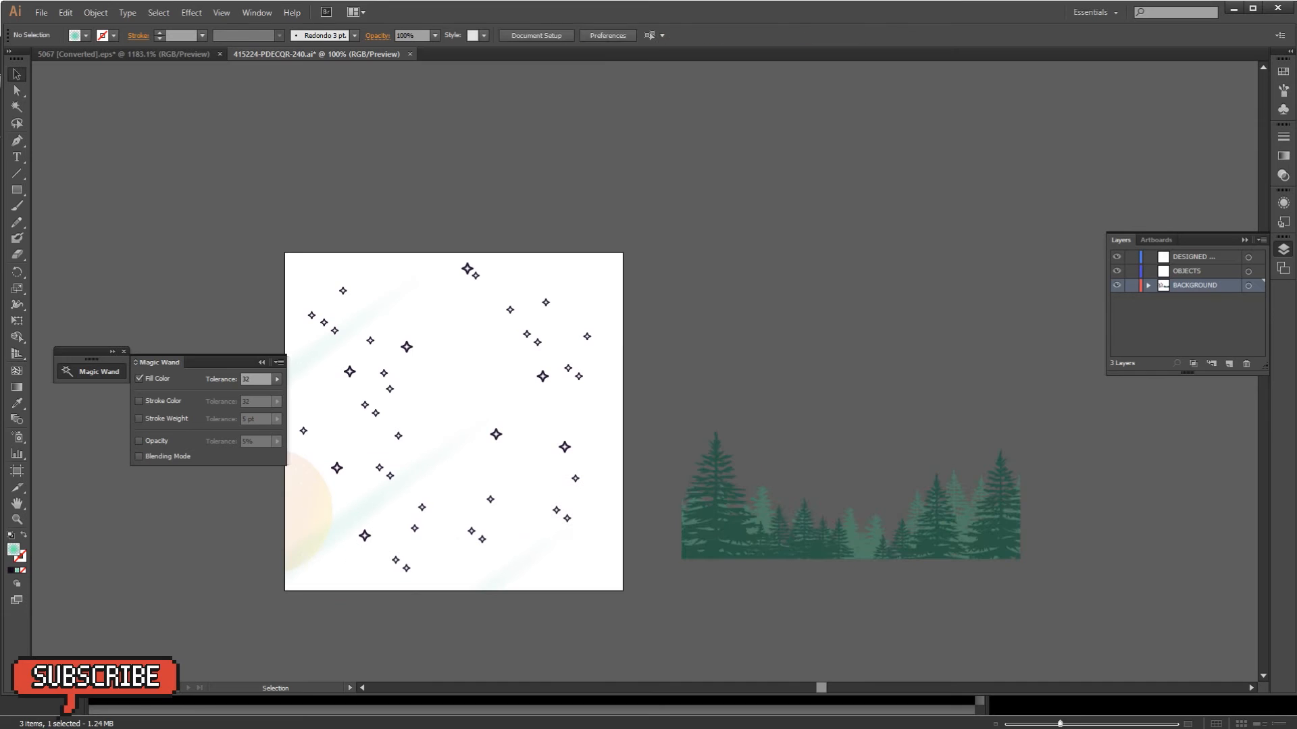
Step: Try to separate the dark green pines with the Magic Wand and move the selected artwork upward
click(717, 529)
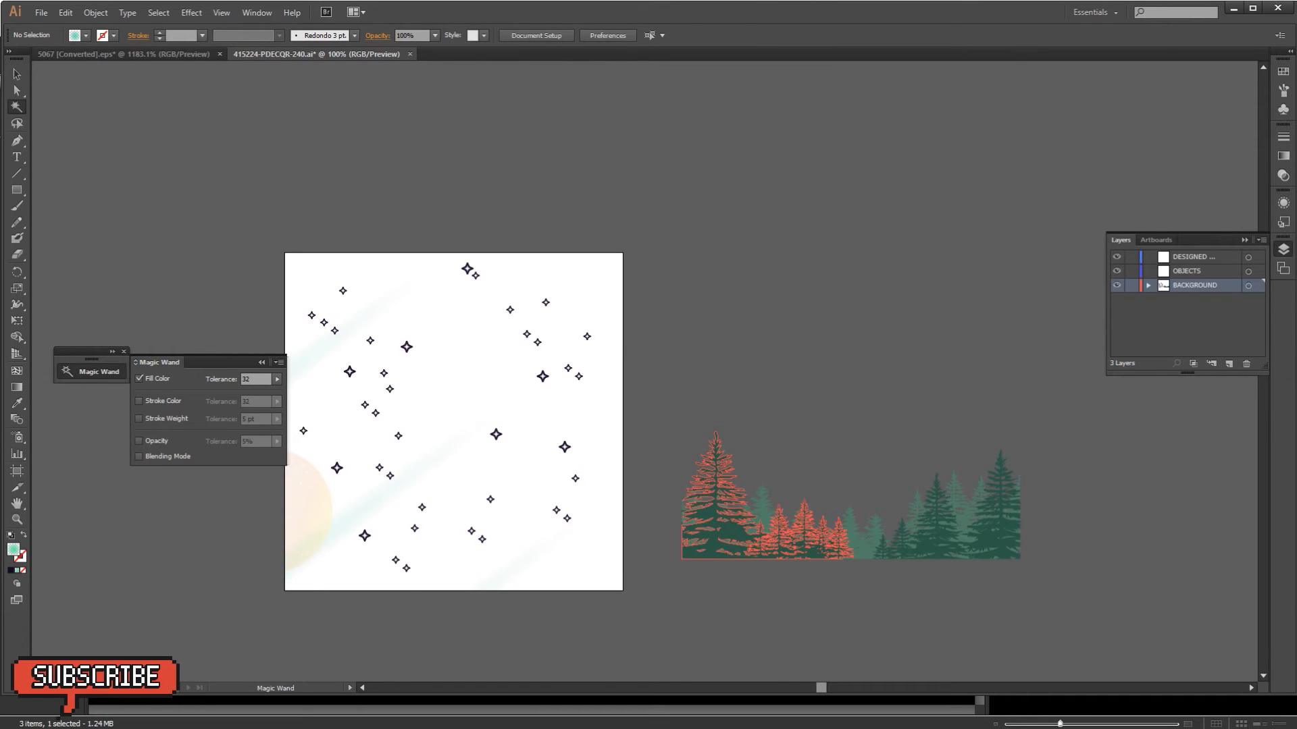
key(ctrl+a)
key(v)
drag(741, 531, 743, 277)
click(665, 358)
Step: Set the Magic Wand fill tolerance to 1, select the dark green pines and move them below the lighter ones
click(17, 107)
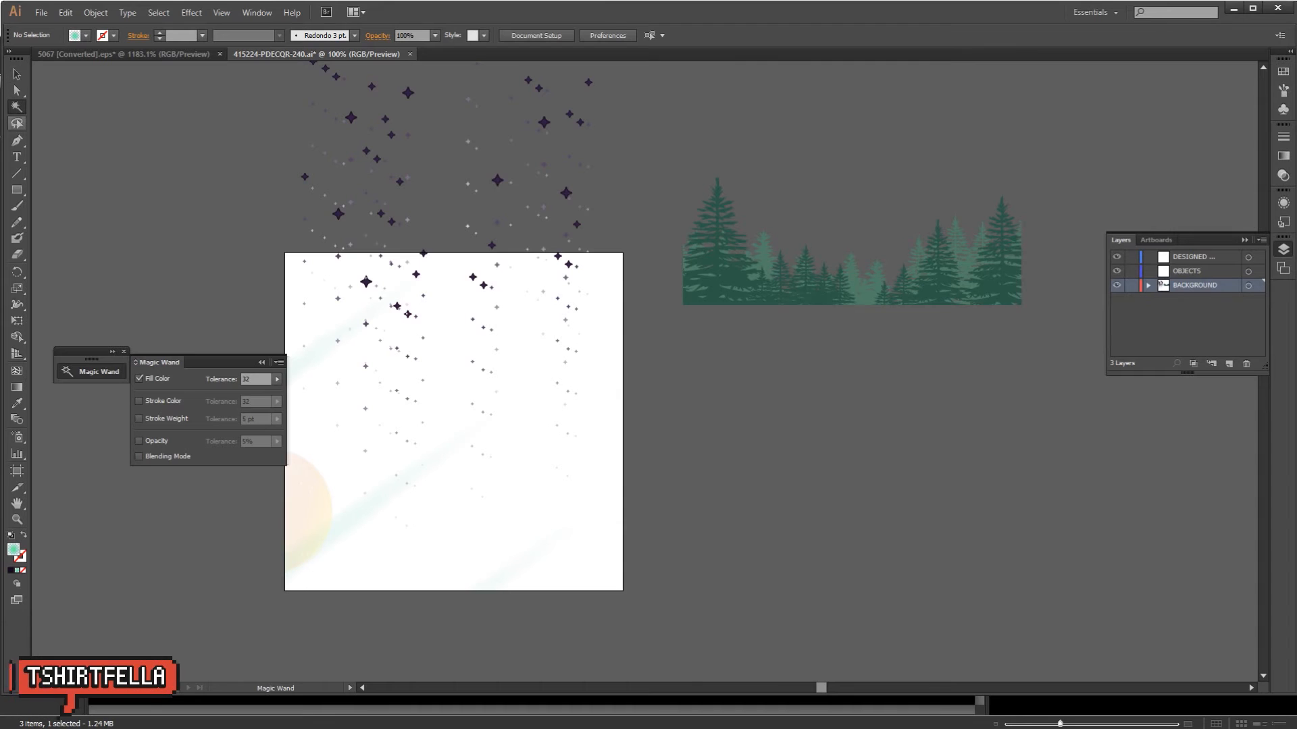
double_click(17, 107)
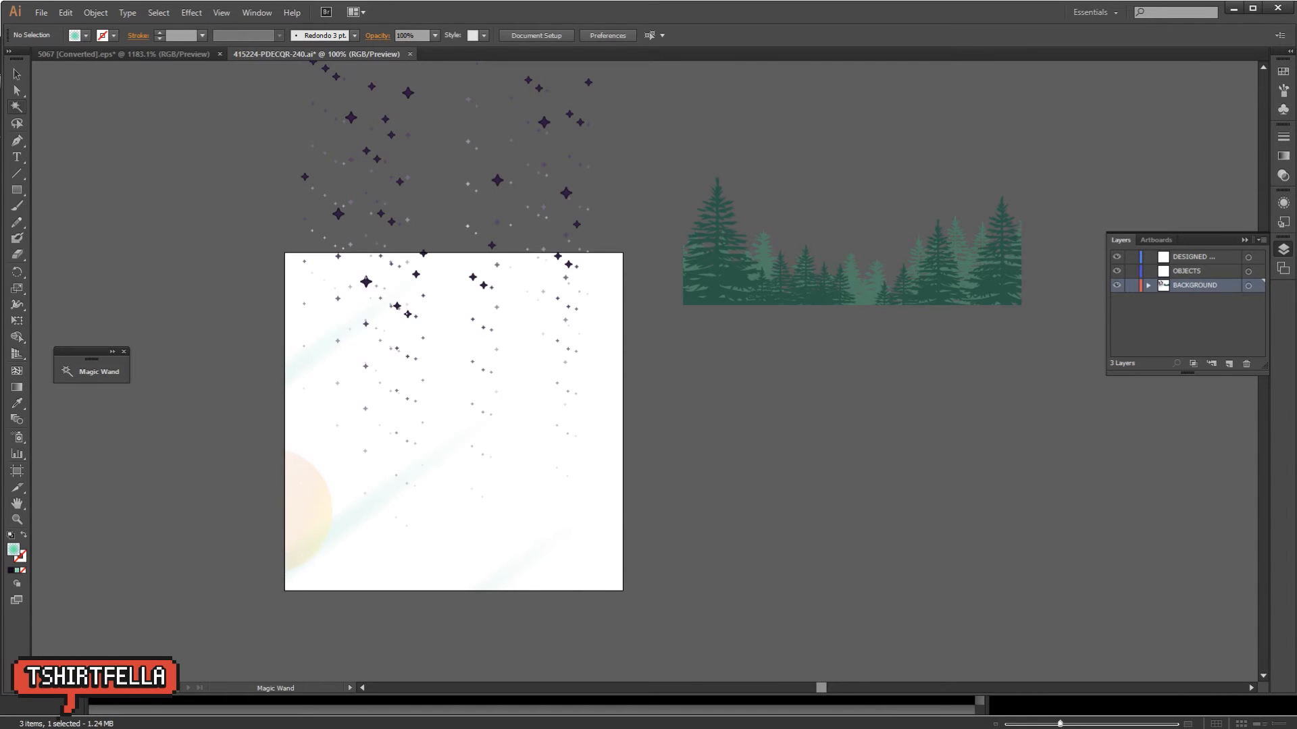
double_click(16, 107)
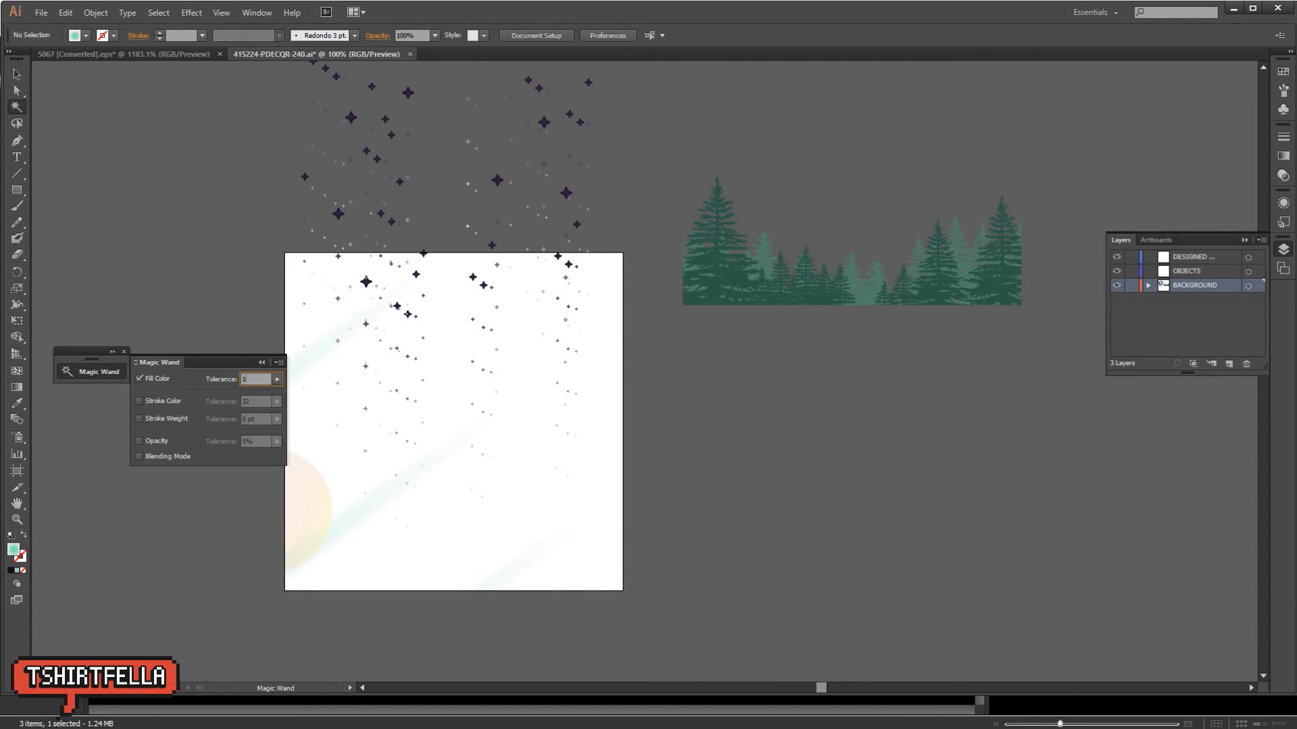
click(685, 290)
key(v)
drag(742, 274, 777, 538)
Step: Delete the remaining light green pine shapes above the dark tree artwork
key(a)
drag(654, 164, 692, 194)
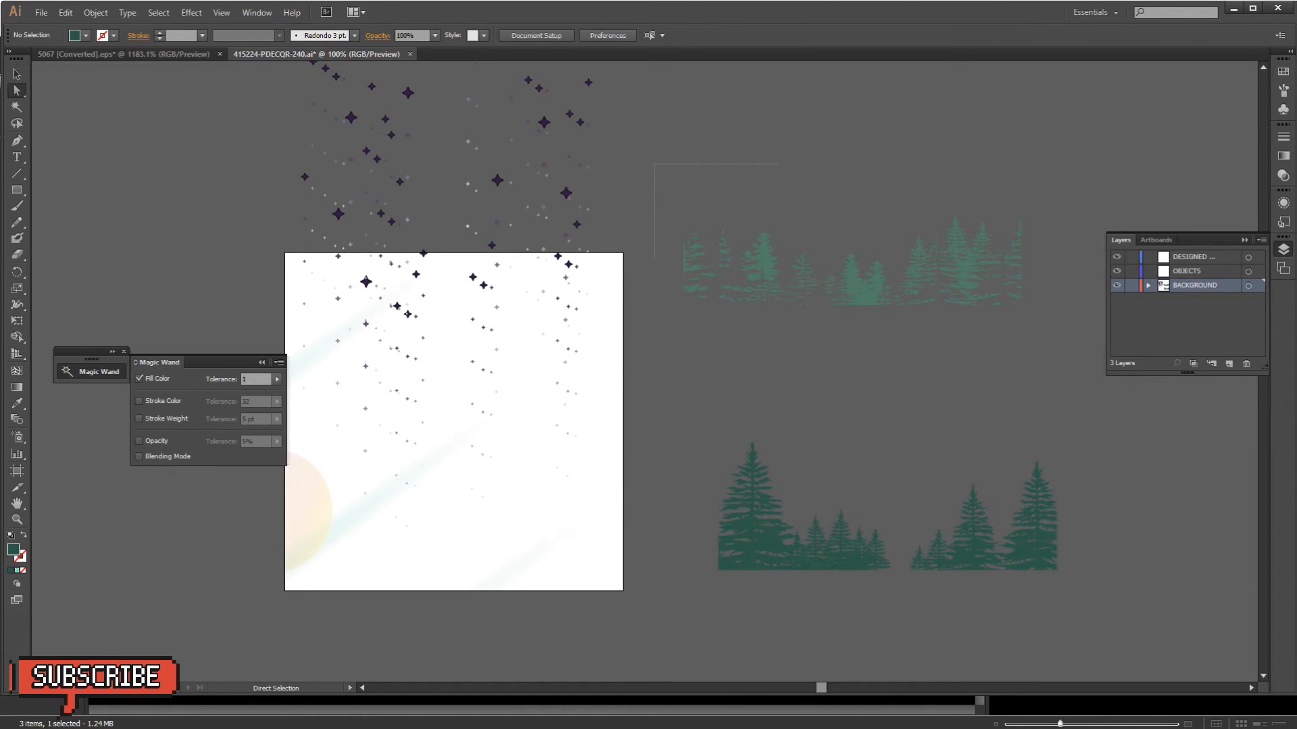
drag(1040, 375, 1039, 375)
key(Delete)
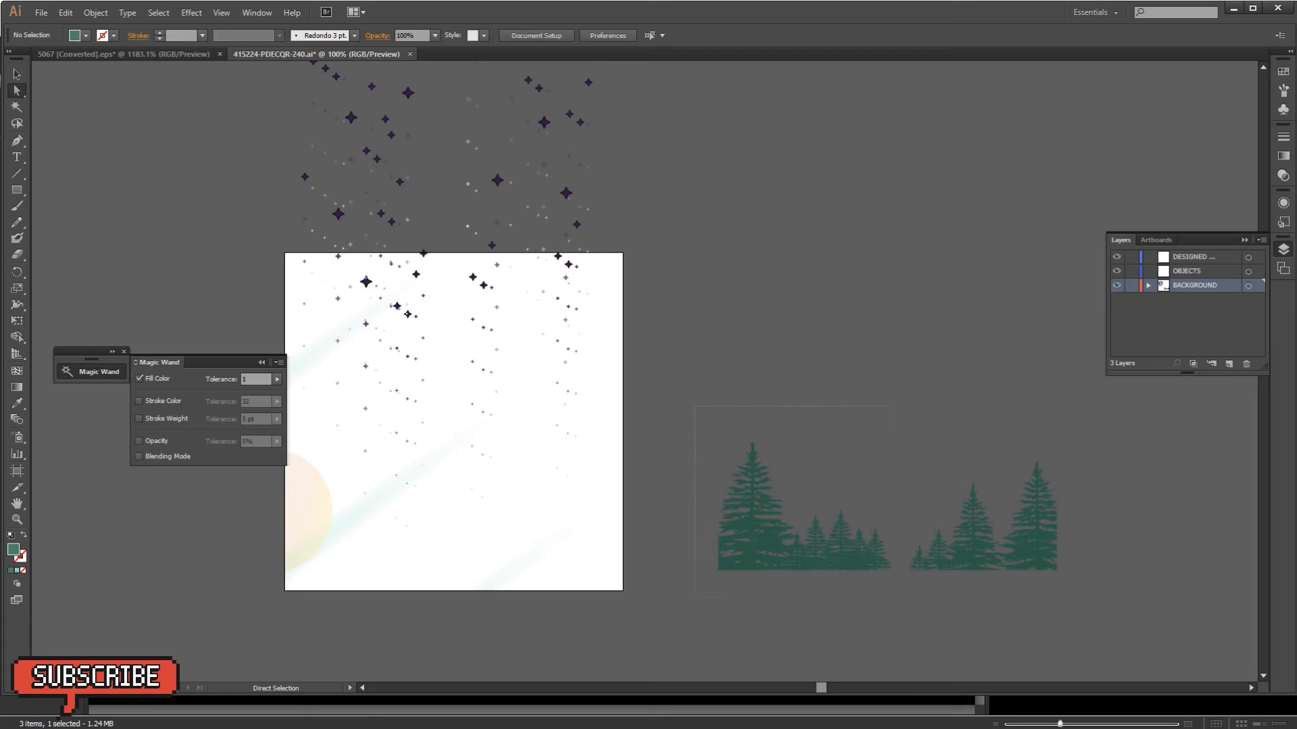
Step: Select the left cluster of dark pines and bring it over to the Photoshop UFO document
drag(900, 602, 899, 602)
key(v)
drag(743, 557, 472, 653)
click(230, 713)
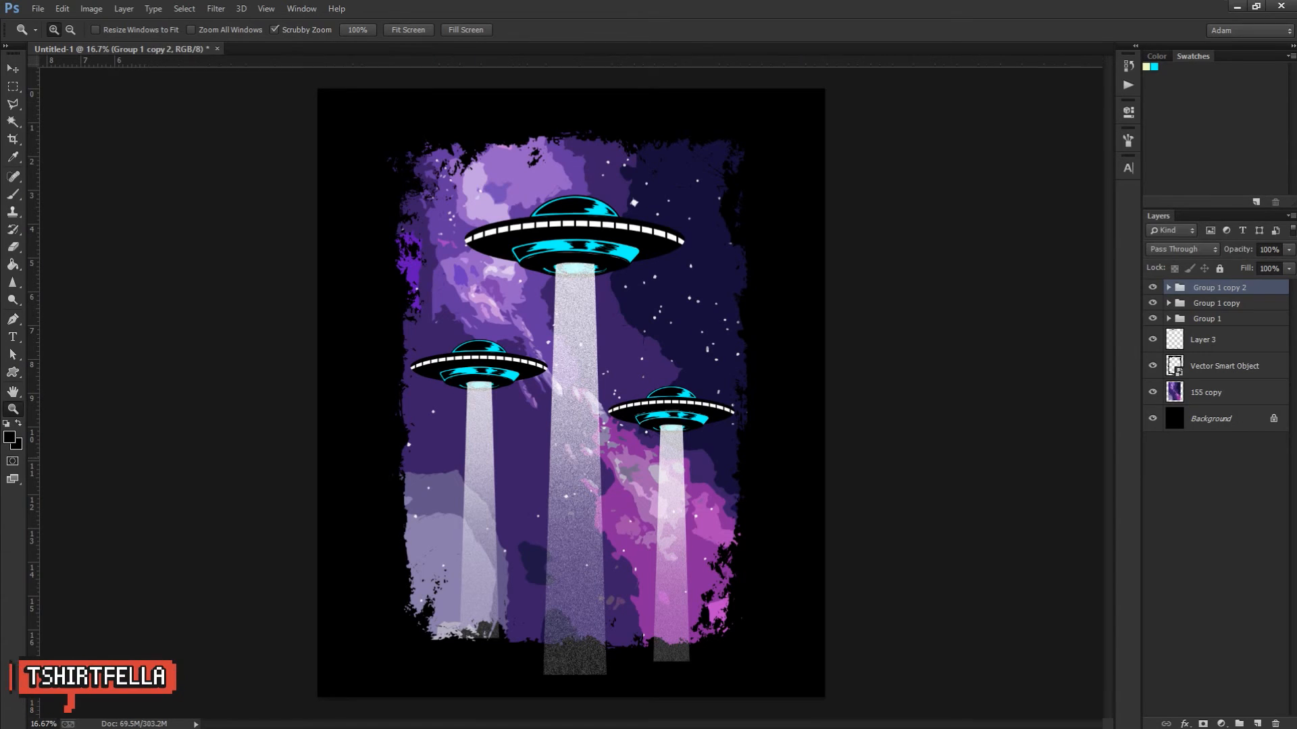
Step: Place the pine cluster as a smart object and position it along the galaxy's lower-left edge
key(ctrl+v)
key(Return)
key(v)
drag(523, 441, 542, 567)
key(Return)
mouse_move(502, 661)
mouse_down()
mouse_move(518, 647)
mouse_move(508, 636)
mouse_up()
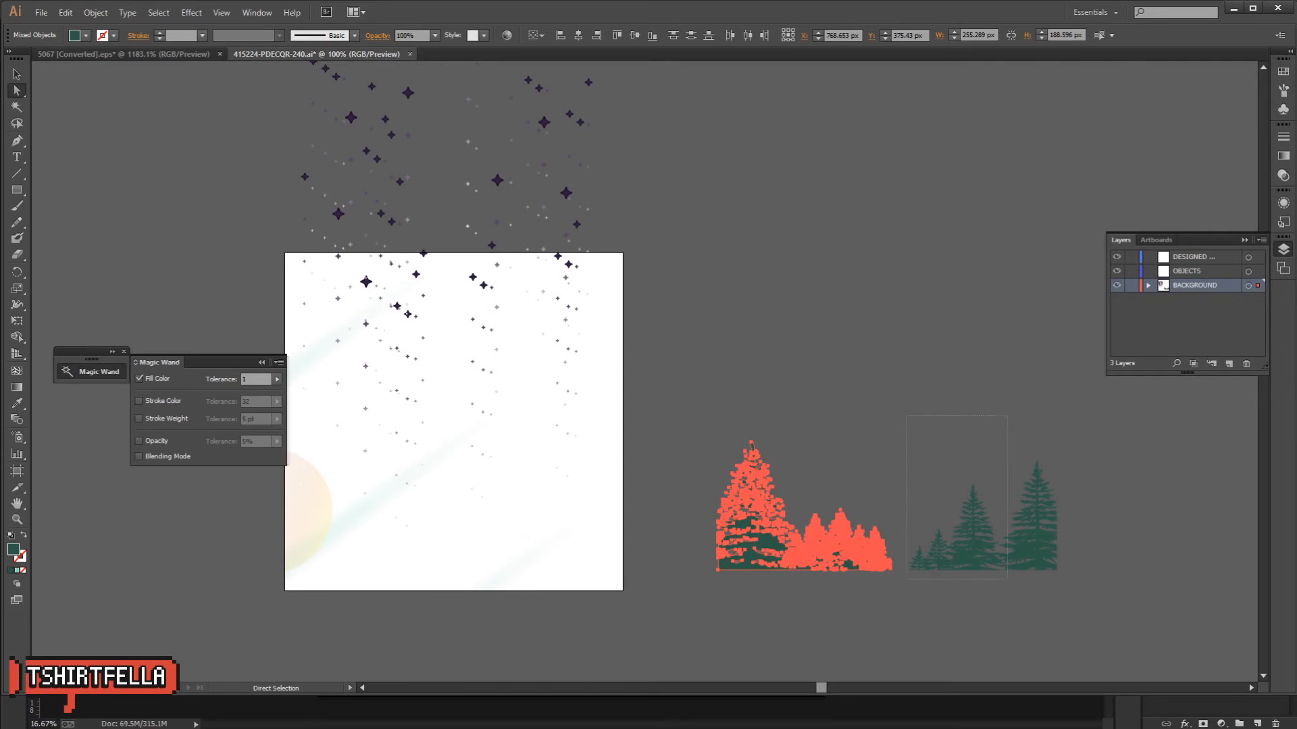
Step: Bring the right pine cluster from Illustrator into Photoshop, scale it to about 153% and fit it into the galaxy's lower-right corner
click(1037, 534)
drag(1037, 534, 230, 713)
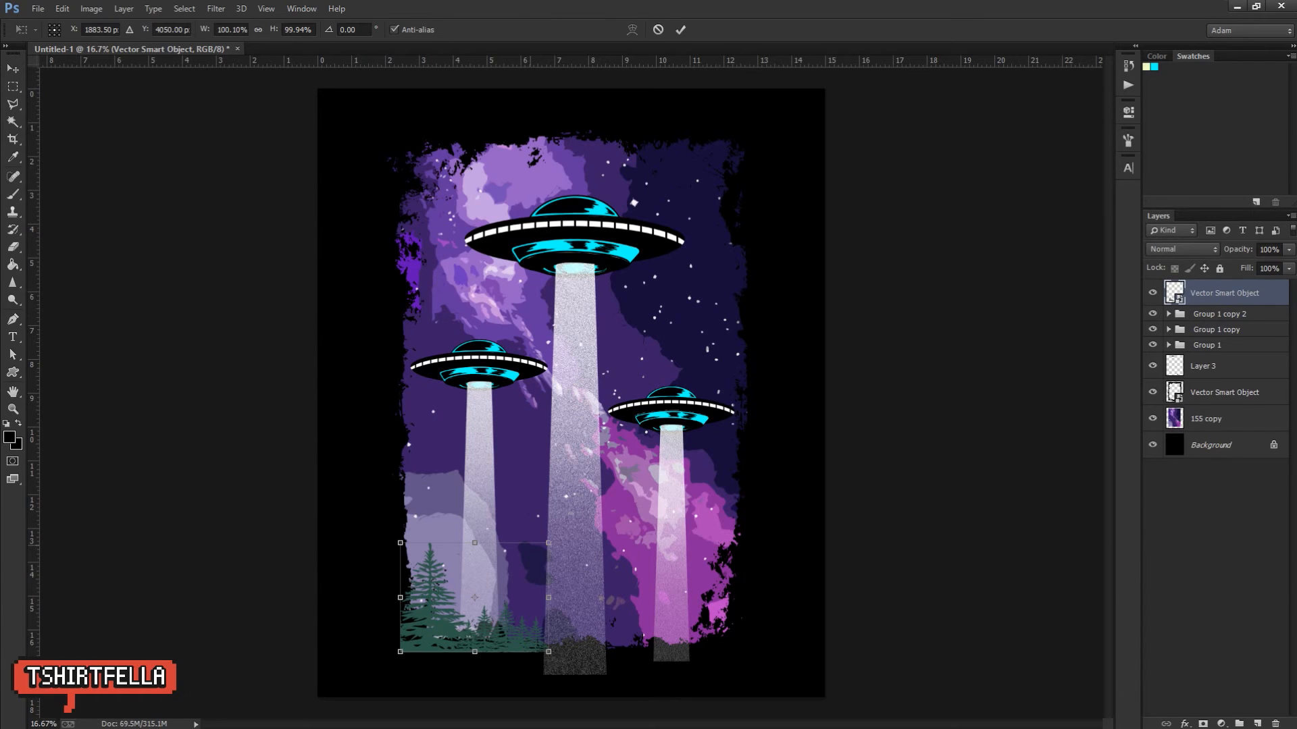
key(Return)
drag(566, 560, 753, 635)
key(ctrl+t)
drag(635, 582, 581, 542)
key(Return)
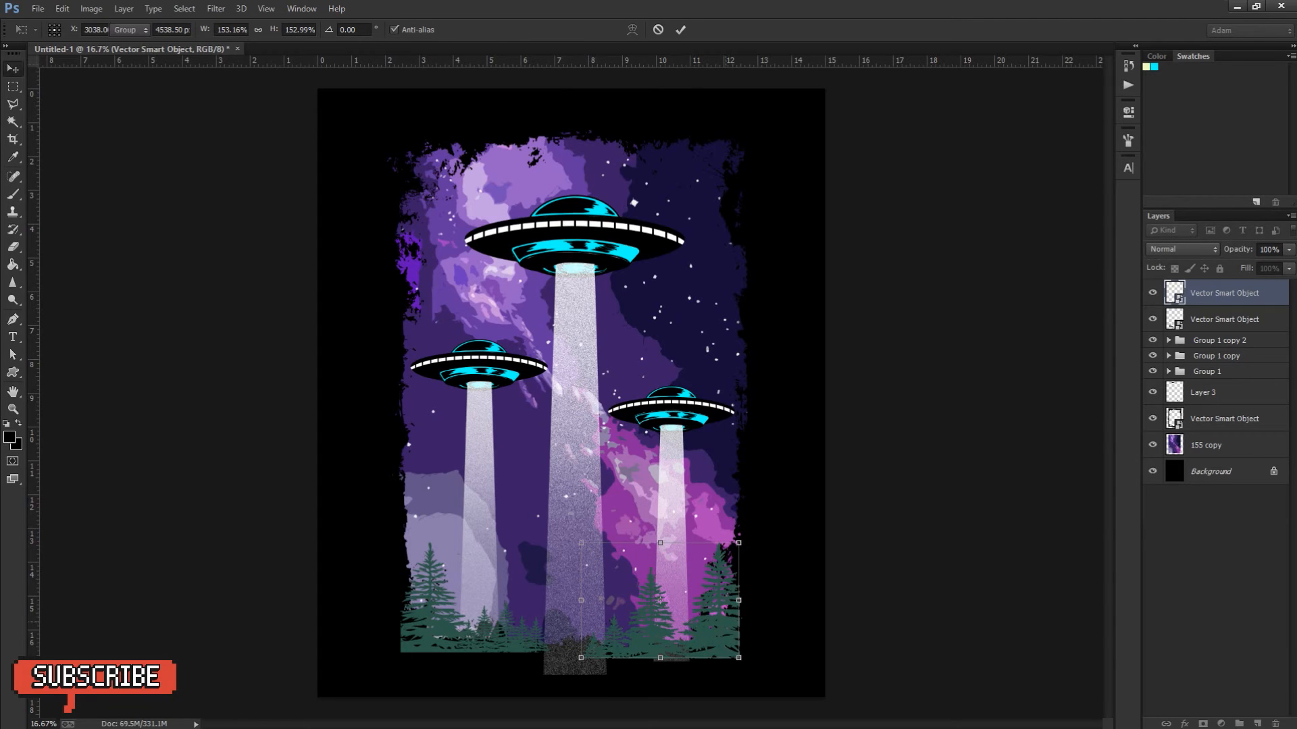
drag(722, 639, 716, 633)
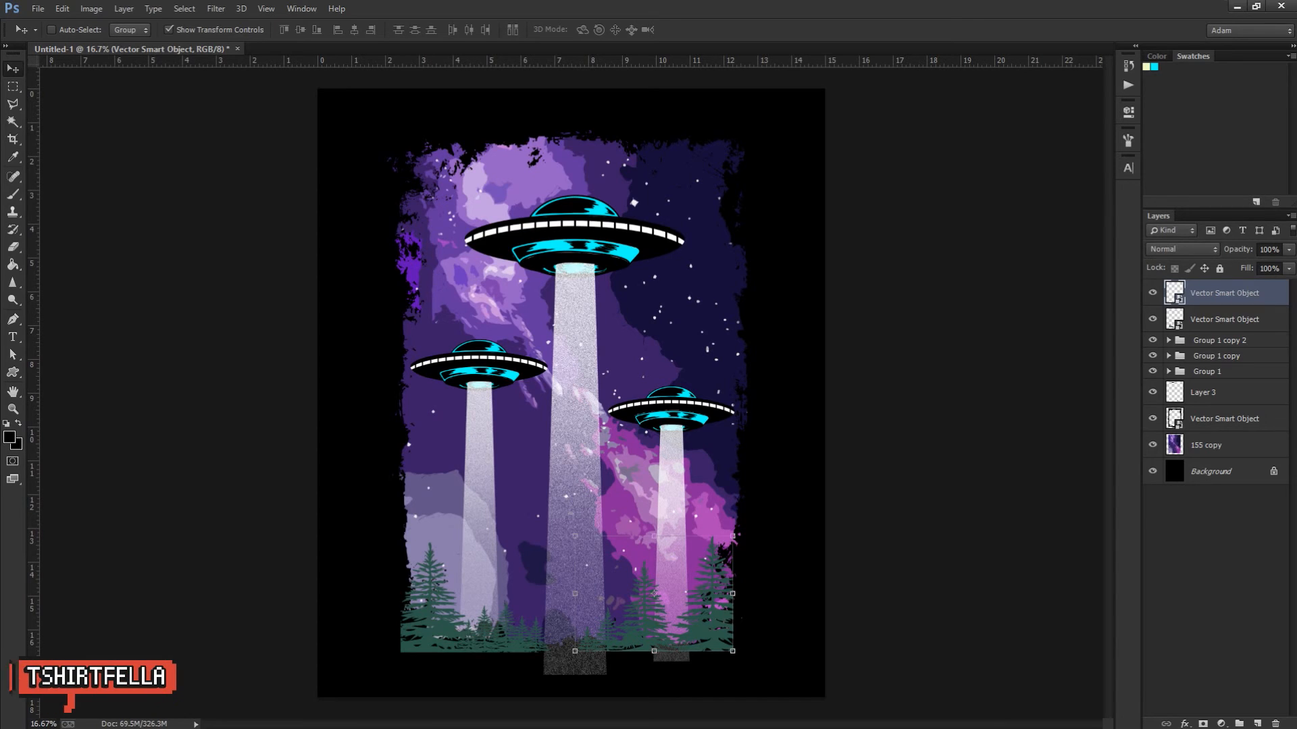
Step: Merge the two pine tree layers into one and apply a black (000000) Color Overlay
shift+click(1224, 319)
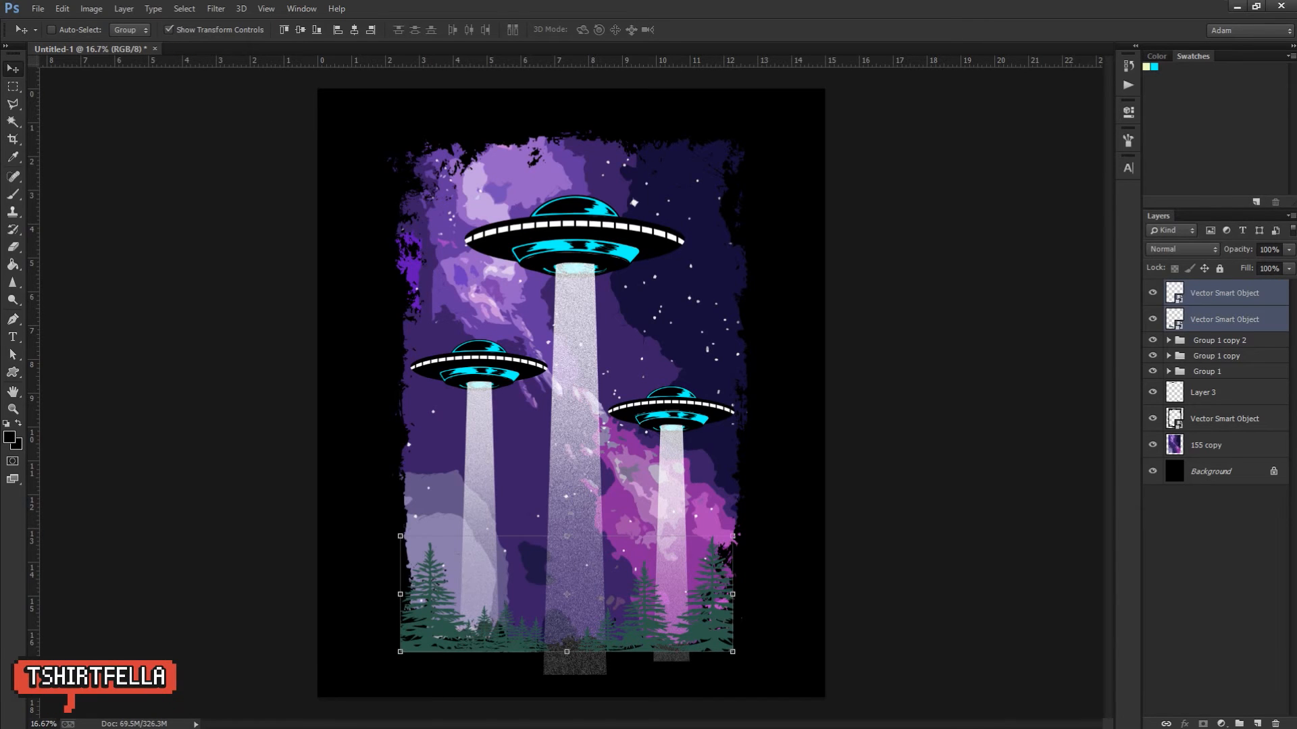
key(ctrl+e)
click(1185, 724)
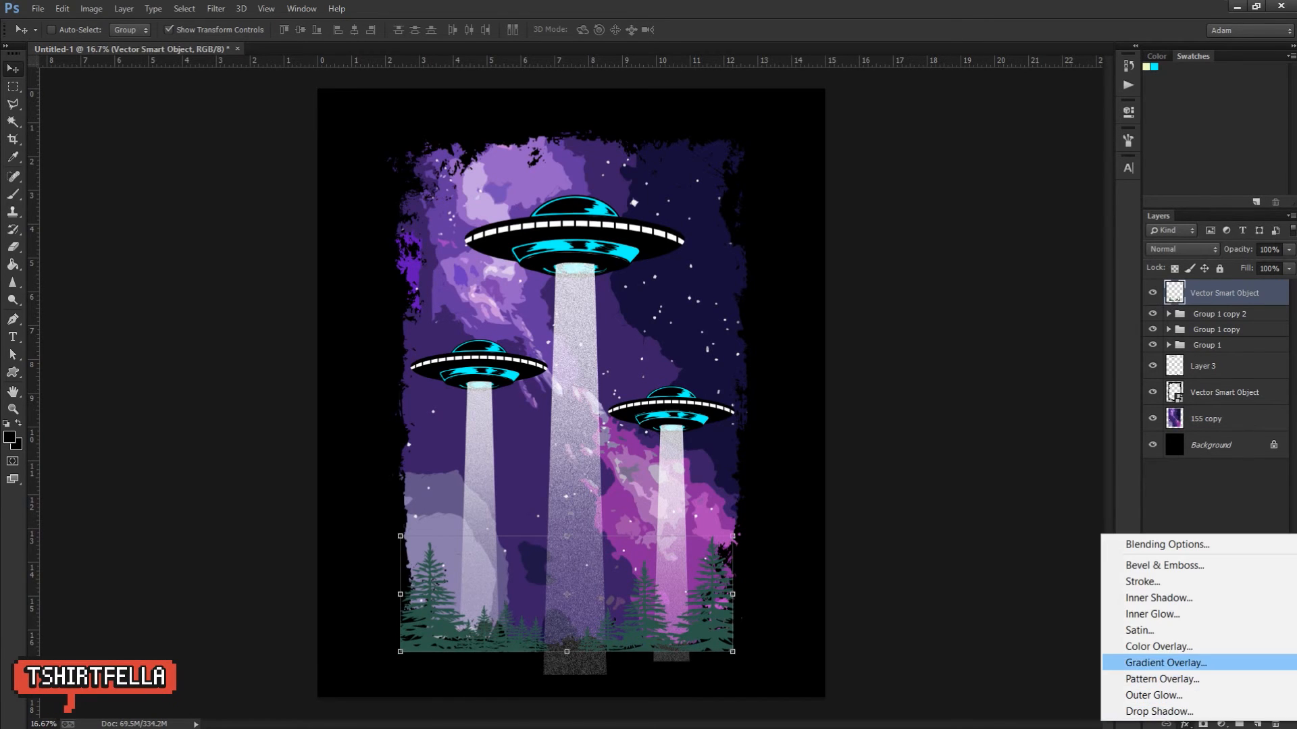
click(1159, 646)
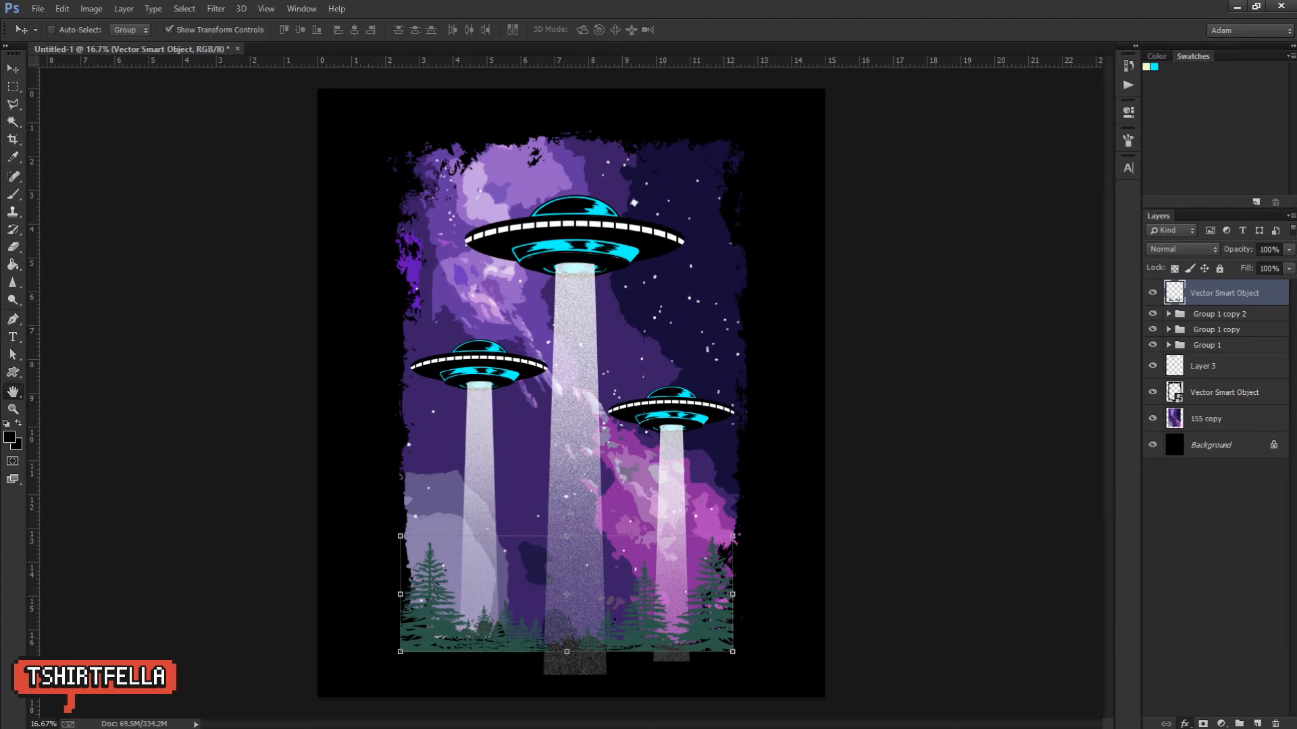
click(1064, 190)
text(000000)
click(1116, 445)
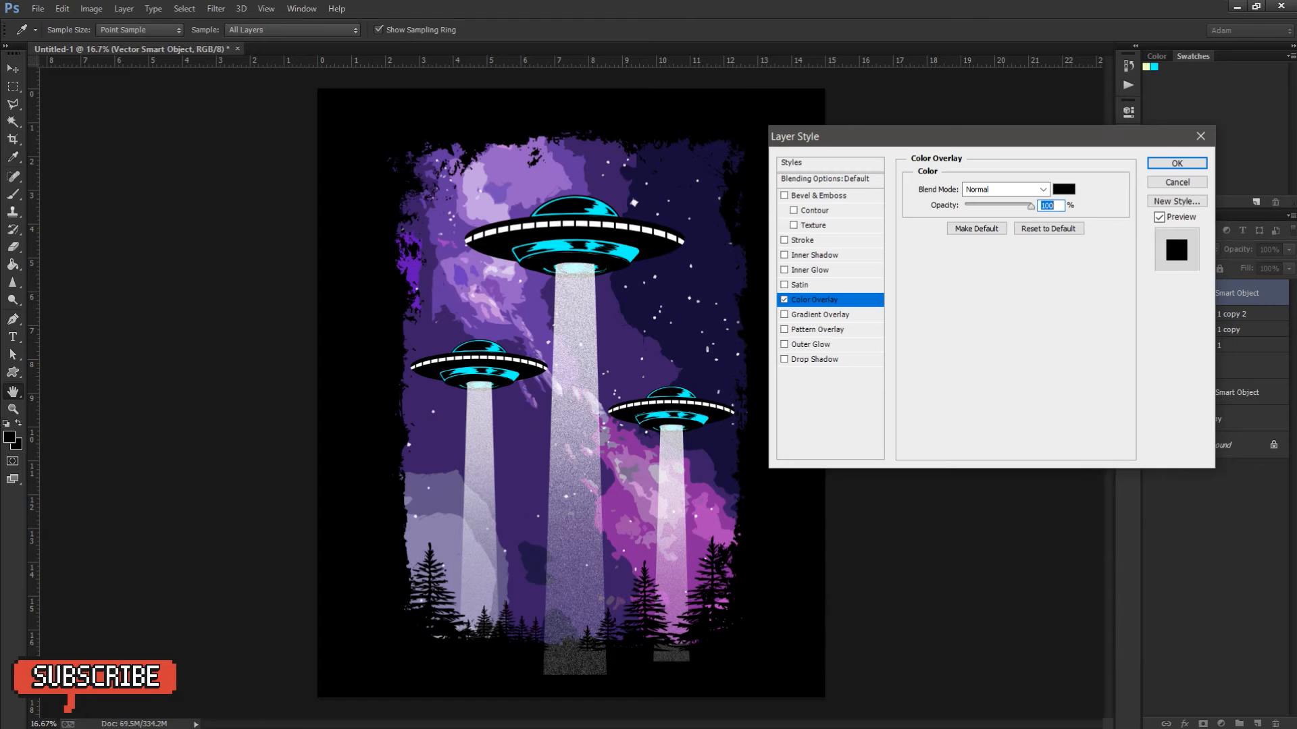
click(1176, 163)
Step: Move the black tree layer directly above the 155 copy layer and nudge the trees slightly down
ctrl+click(693, 594)
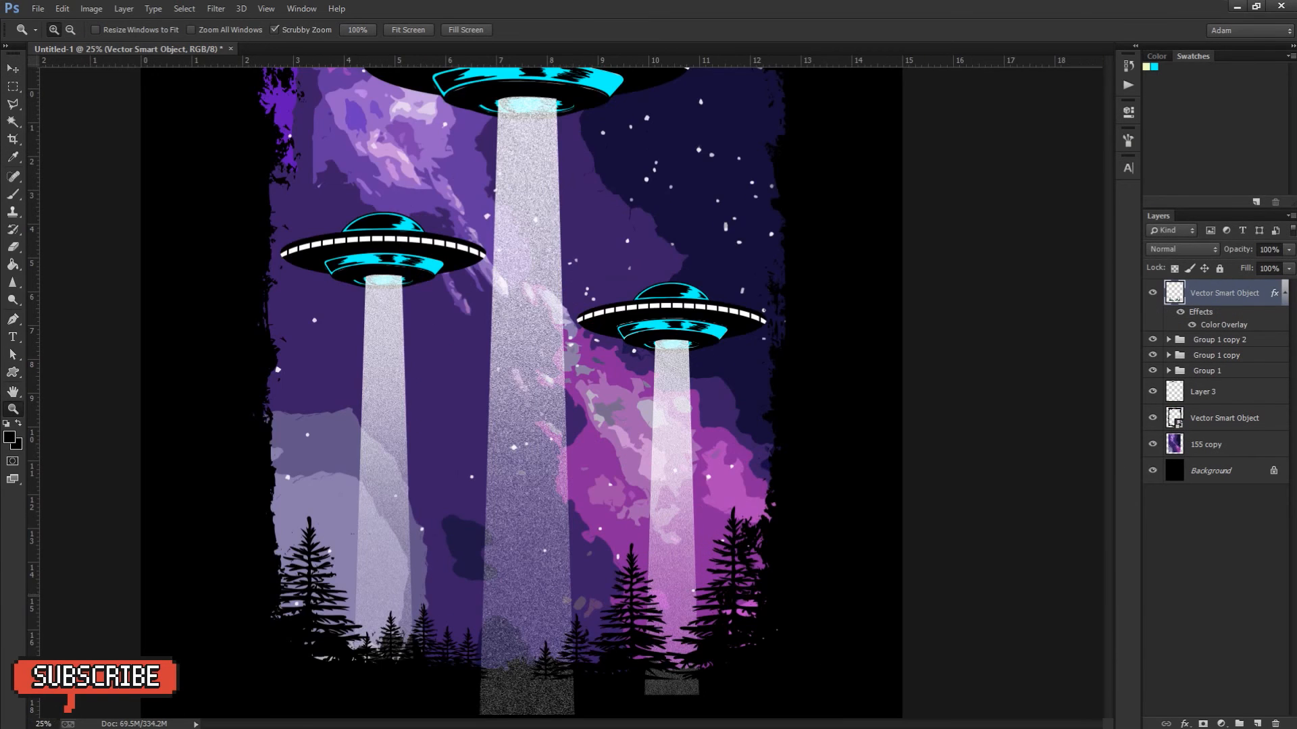
ctrl+click(693, 594)
drag(706, 595, 774, 496)
key(v)
drag(1223, 293, 1224, 434)
drag(831, 517, 832, 525)
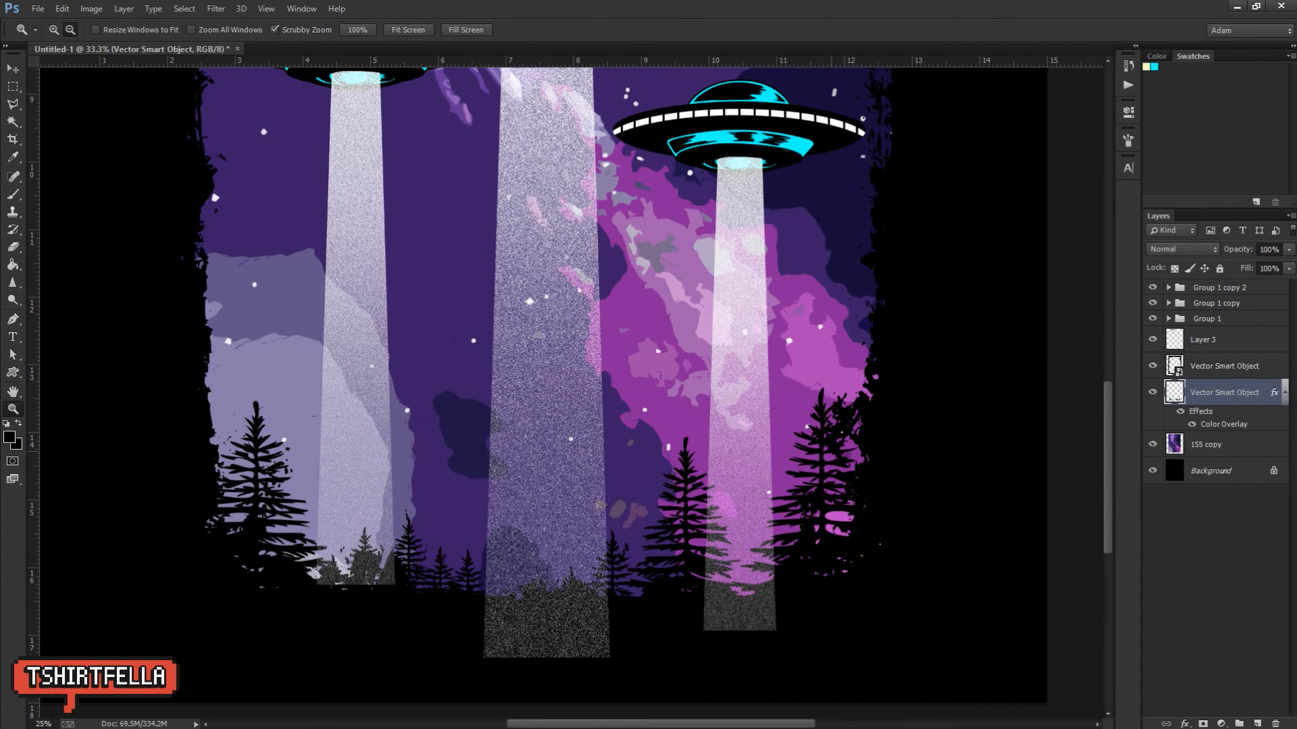
Step: Bring another copy of Illustrator's right pine cluster into Photoshop, enlarge it and place it at the base of the central light beam
key(ctrl+minus)
key(ctrl+minus)
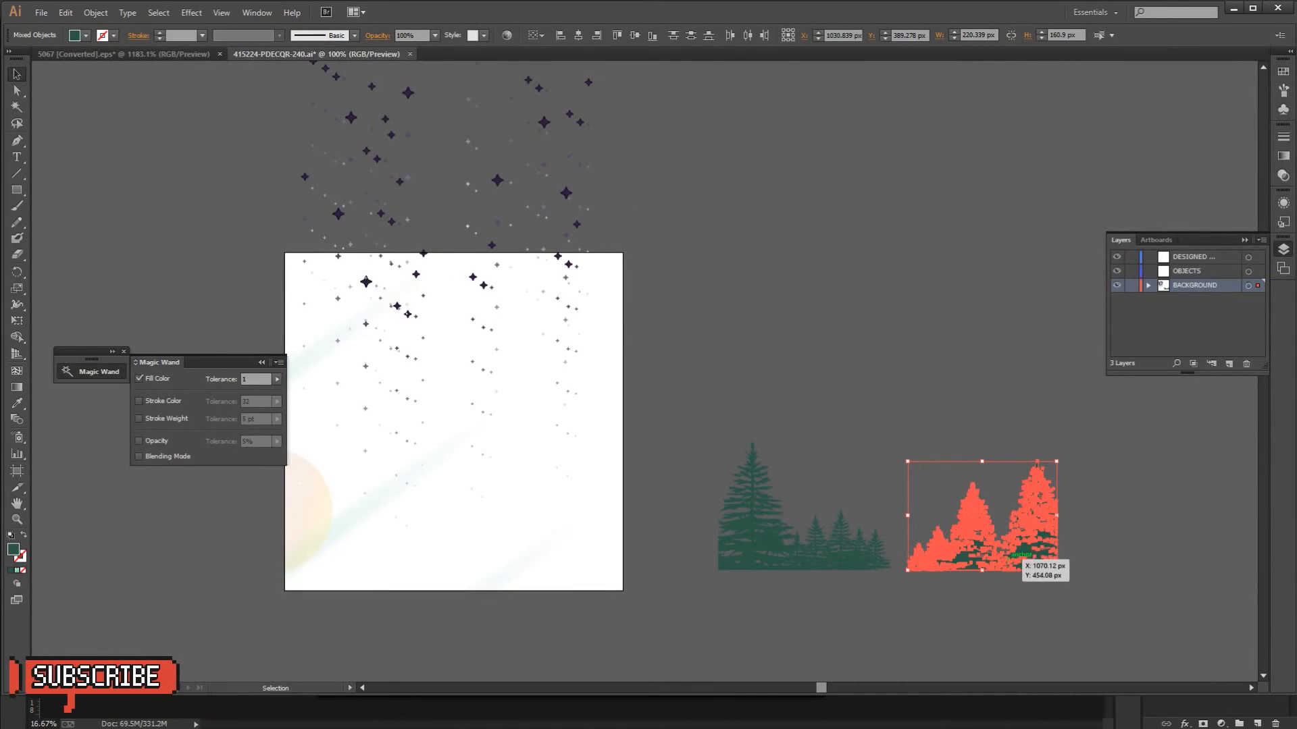
drag(985, 516, 502, 517)
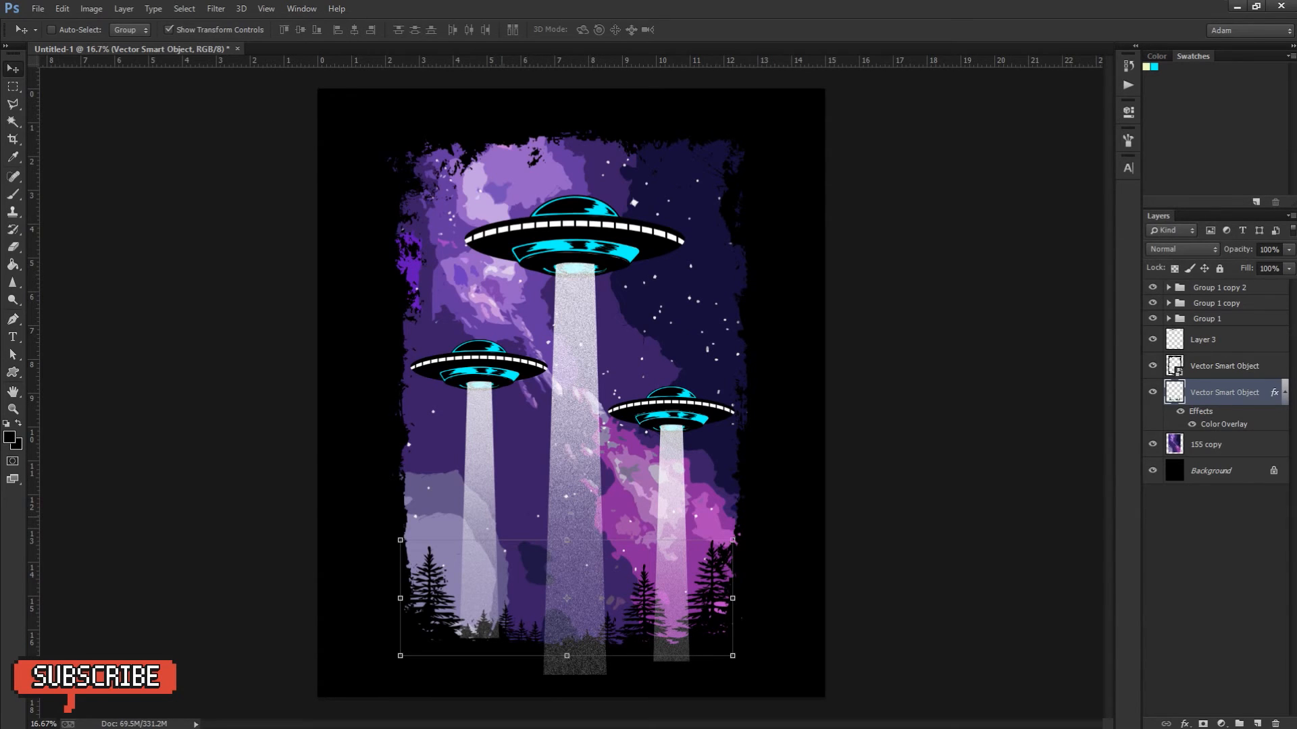
key(Return)
drag(502, 517, 601, 632)
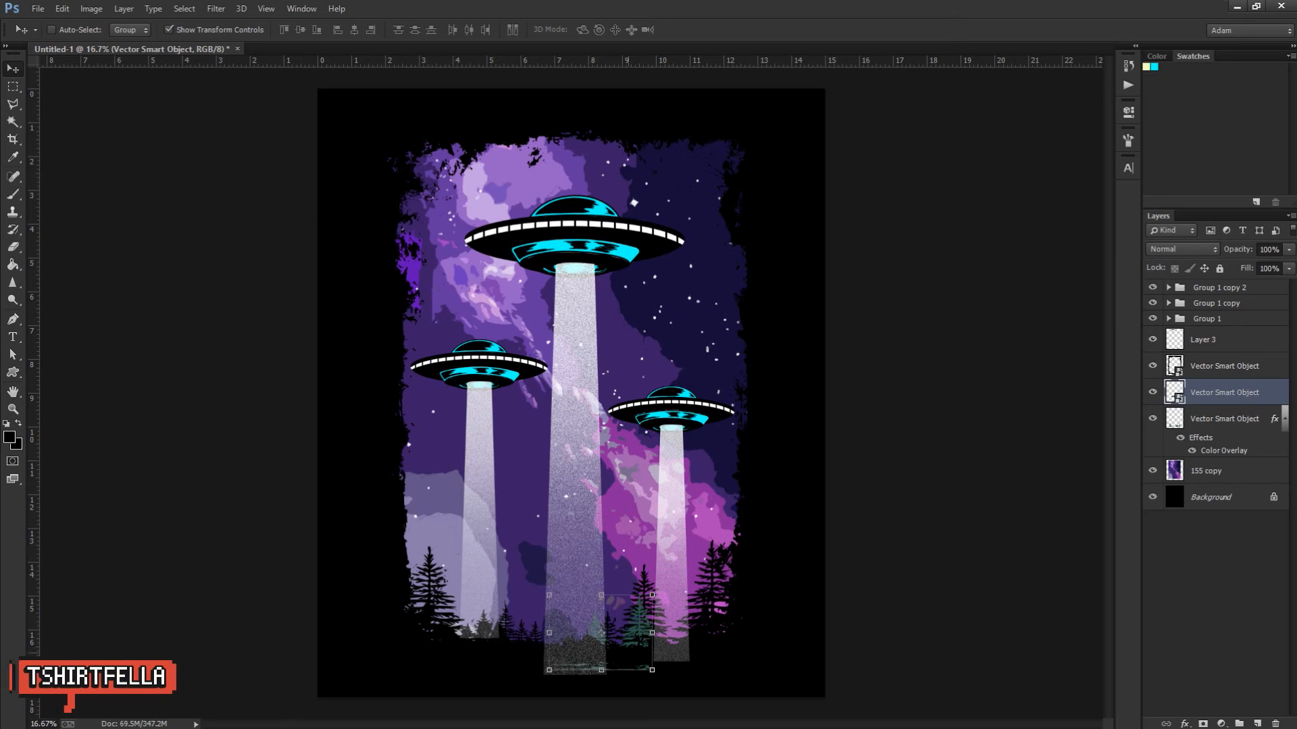
drag(549, 595, 484, 547)
drag(652, 619, 620, 608)
key(Return)
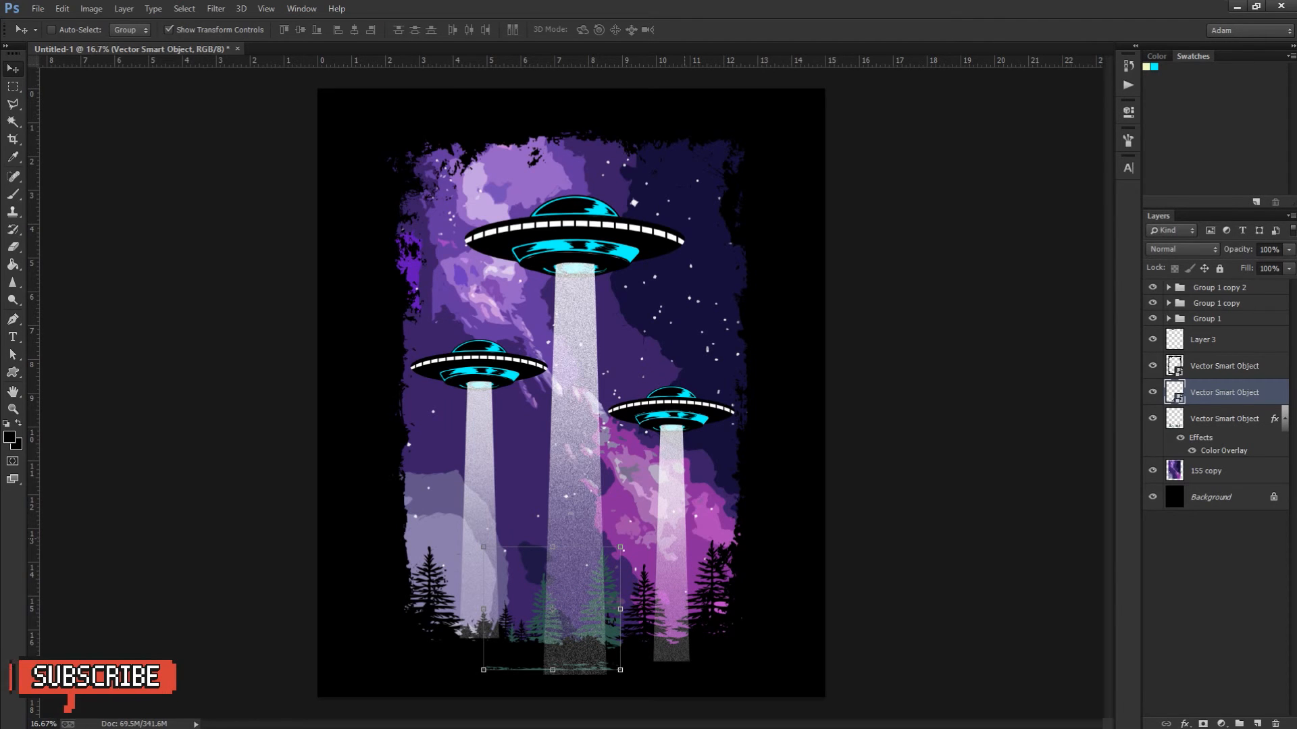
Step: Select the left pine cluster in Illustrator and place another copy of it in the Photoshop document
key(alt+Tab)
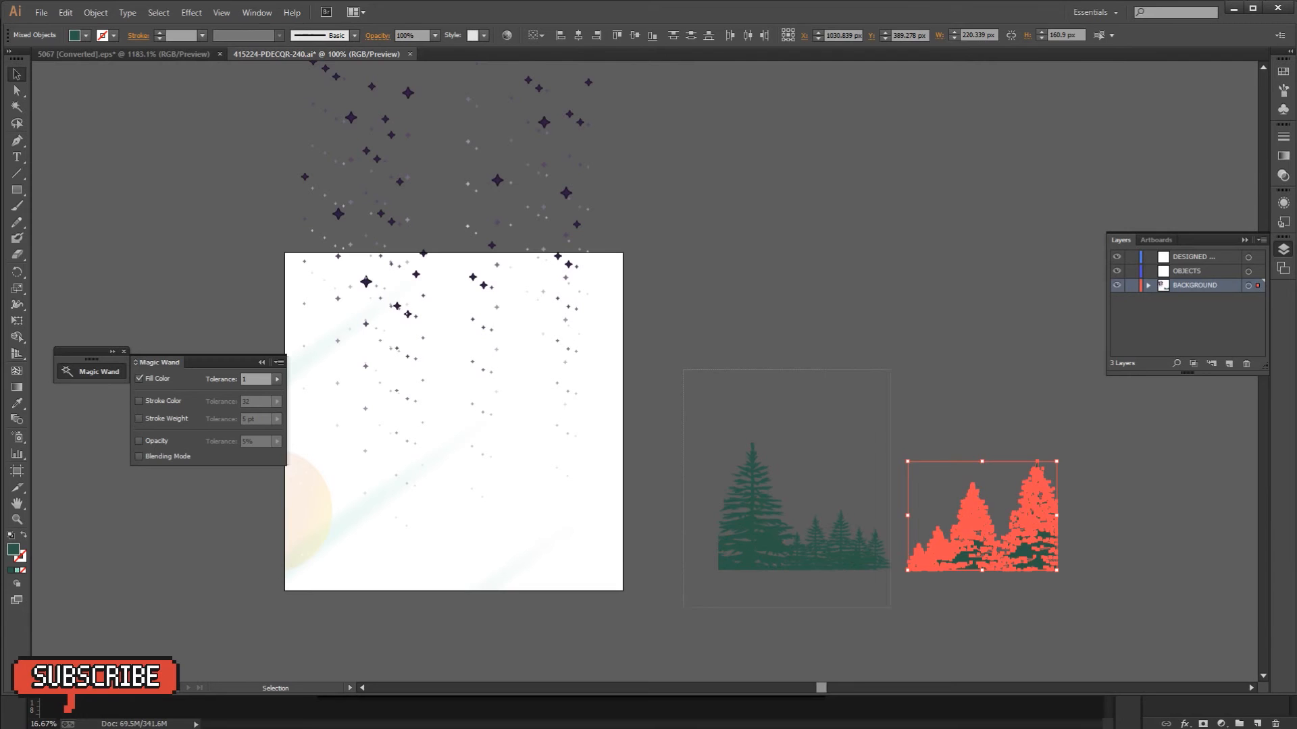
drag(895, 612, 895, 611)
key(ctrl+g)
key(a)
key(ctrl+shift+a)
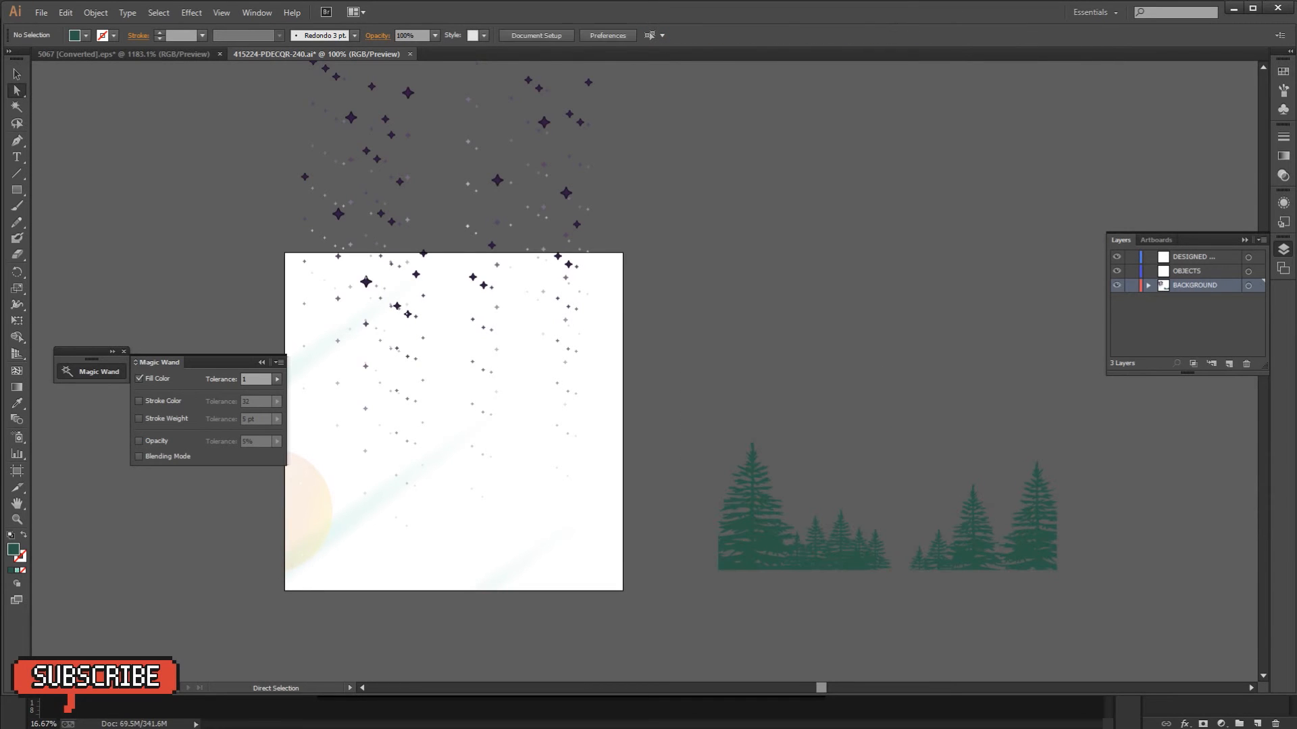
drag(791, 560, 552, 608)
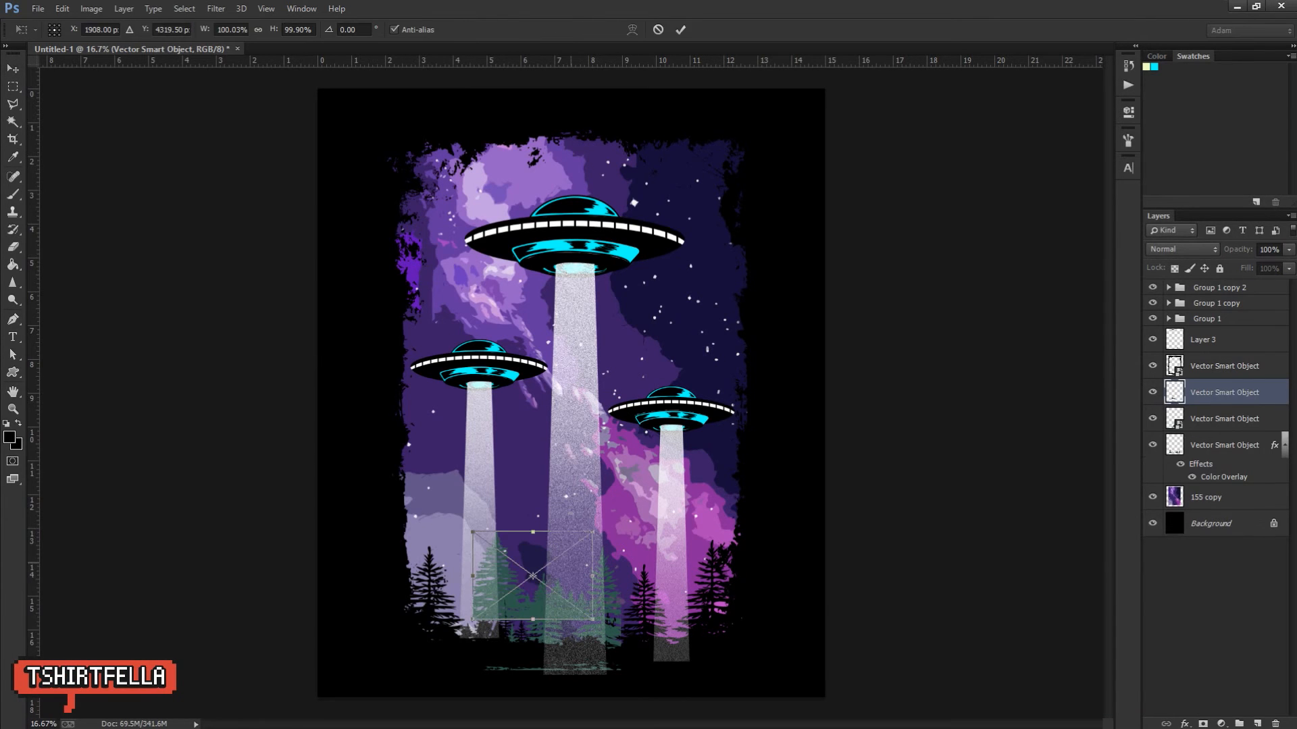
key(Return)
Step: Resize the new pine cluster to about 54% width and 164% height at the base of the left light beam
drag(551, 596, 522, 611)
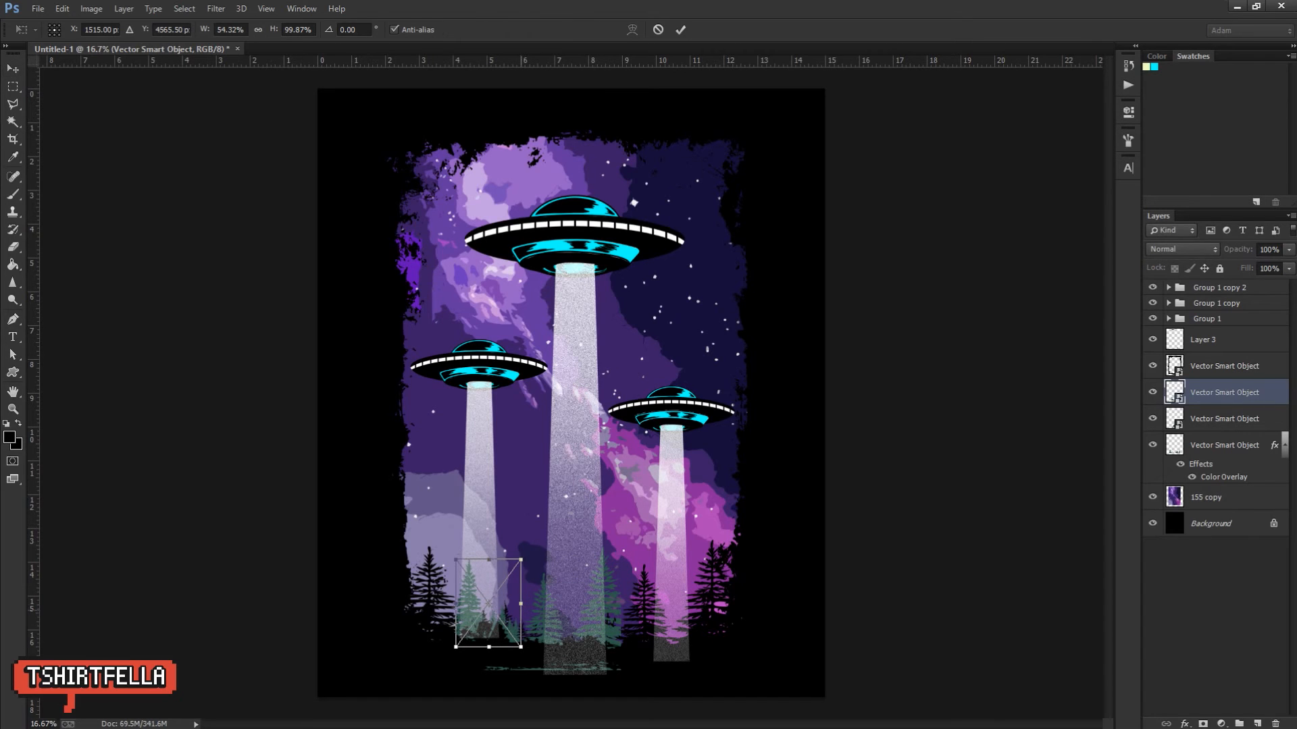
drag(488, 559, 488, 503)
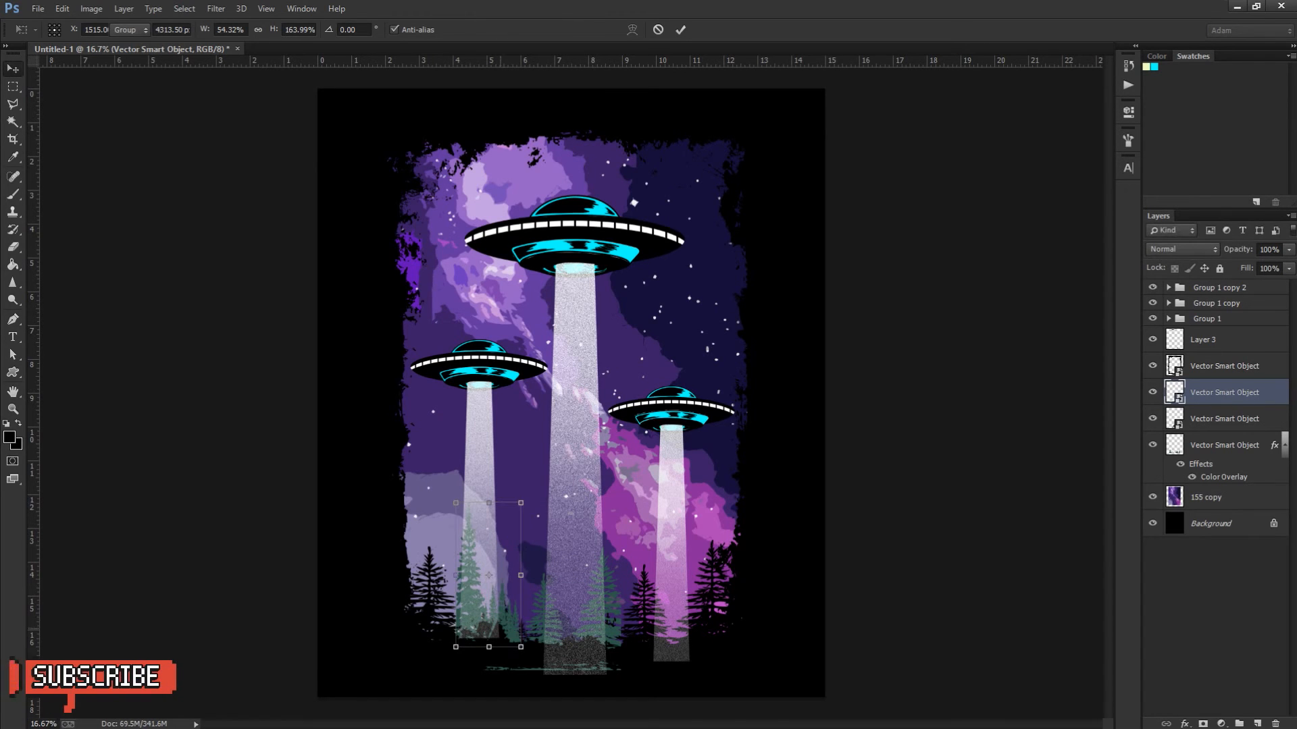
key(Return)
drag(505, 605, 505, 612)
Step: Duplicate the narrow pine cluster to the base of the right light beam and flip the copy horizontally
drag(507, 595, 718, 606)
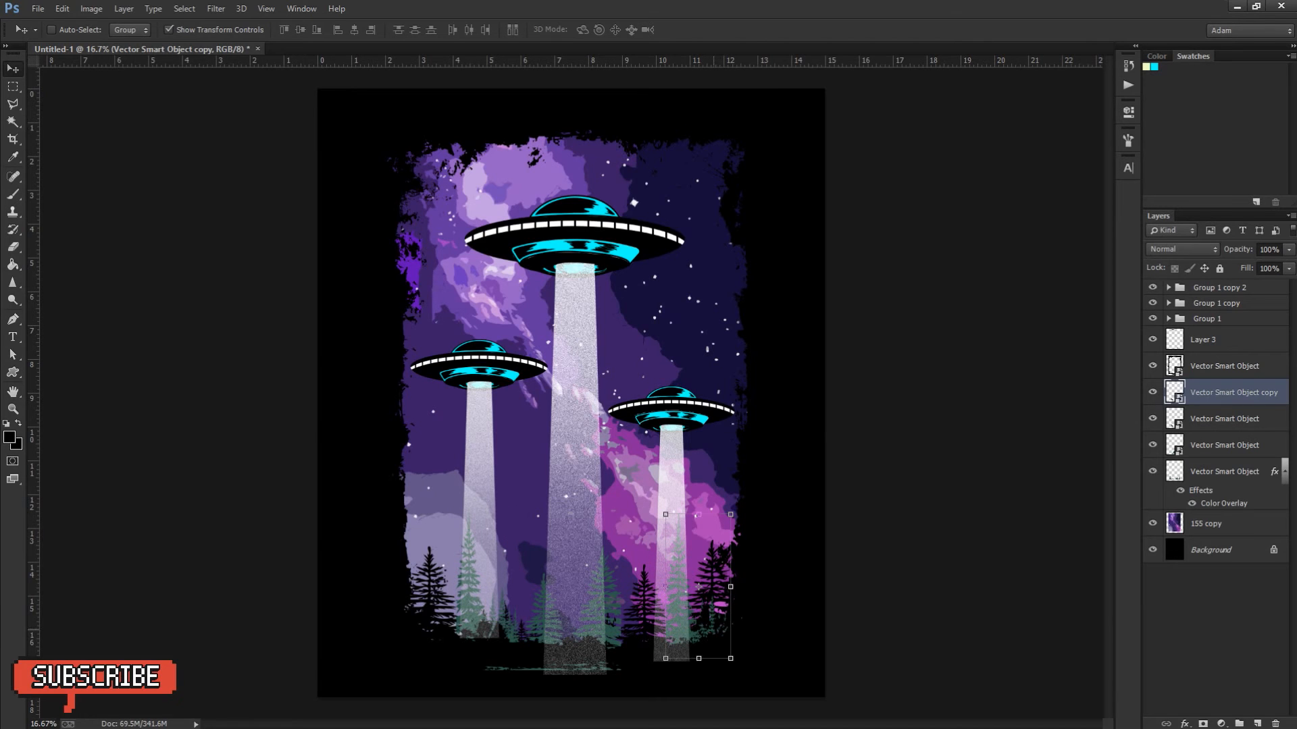
click(62, 8)
mouse_move(169, 341)
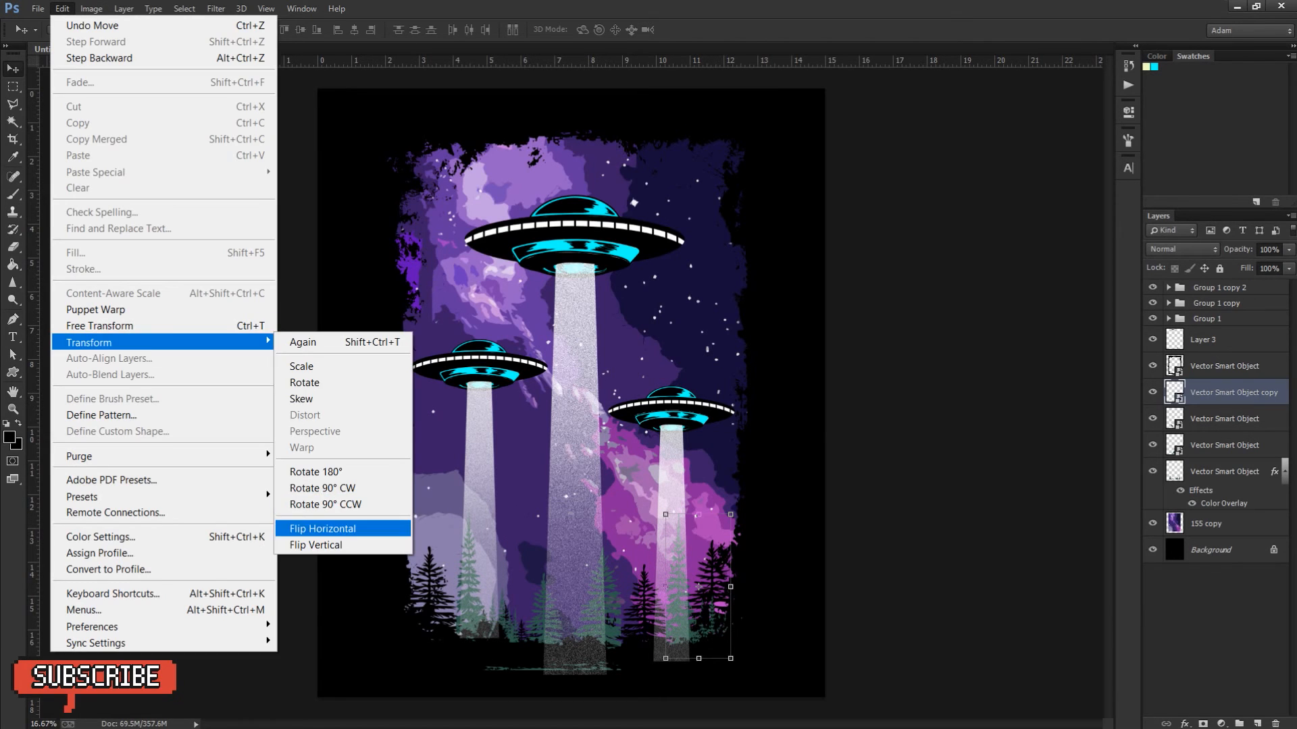
click(317, 527)
drag(720, 623, 691, 631)
Step: Merge the three green pine layers into one and apply a black Color Overlay
shift+click(1225, 445)
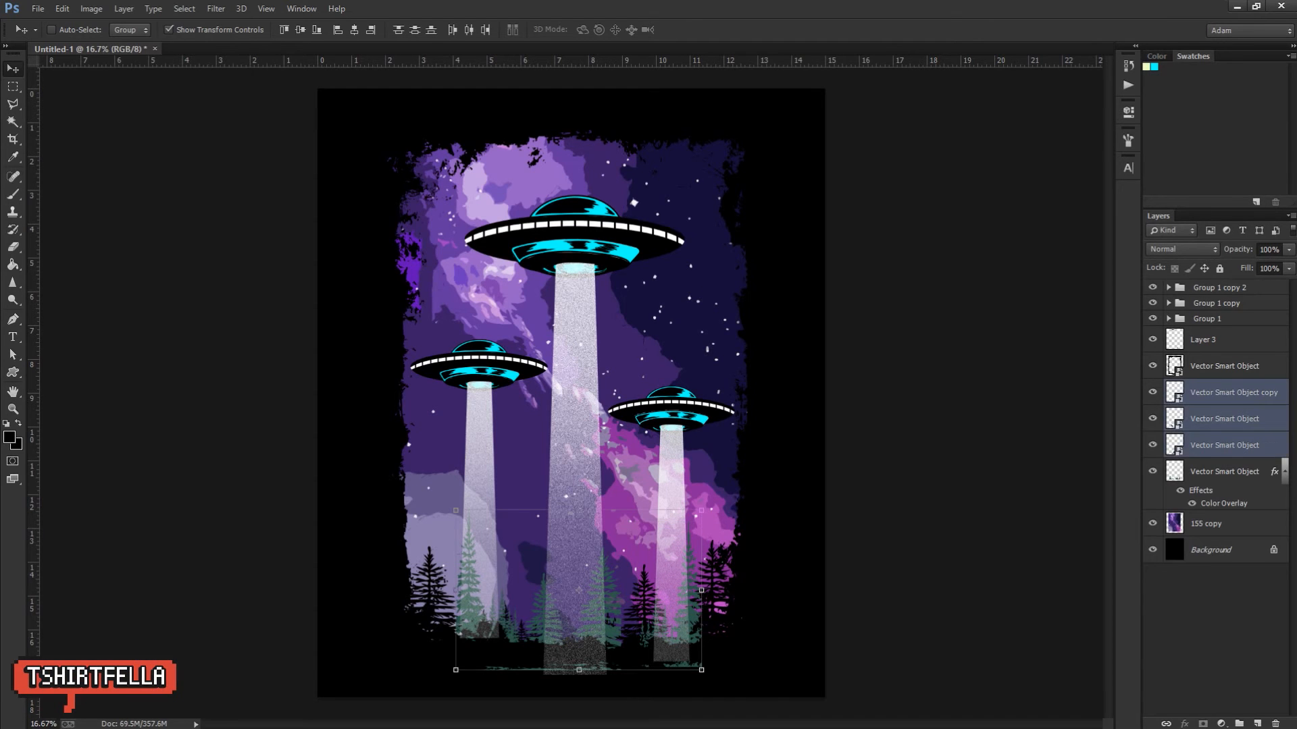
key(ctrl+e)
click(1185, 724)
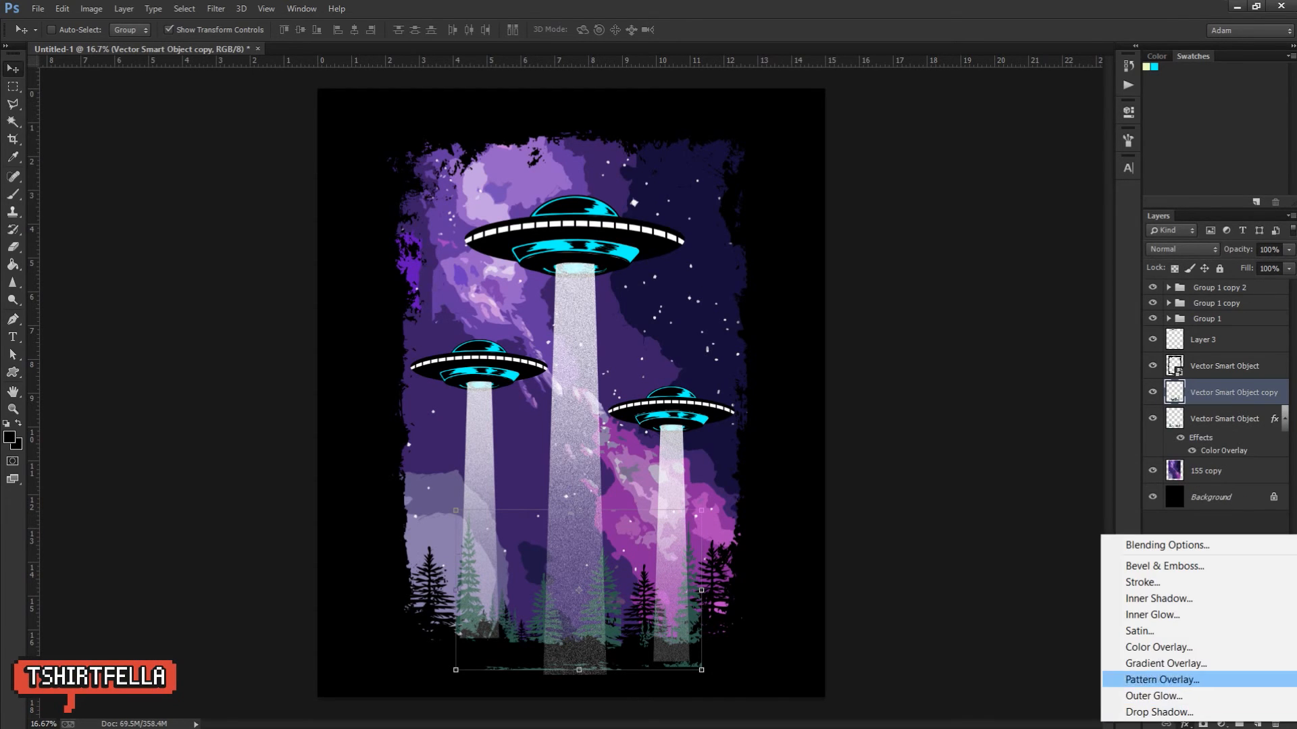
click(1216, 643)
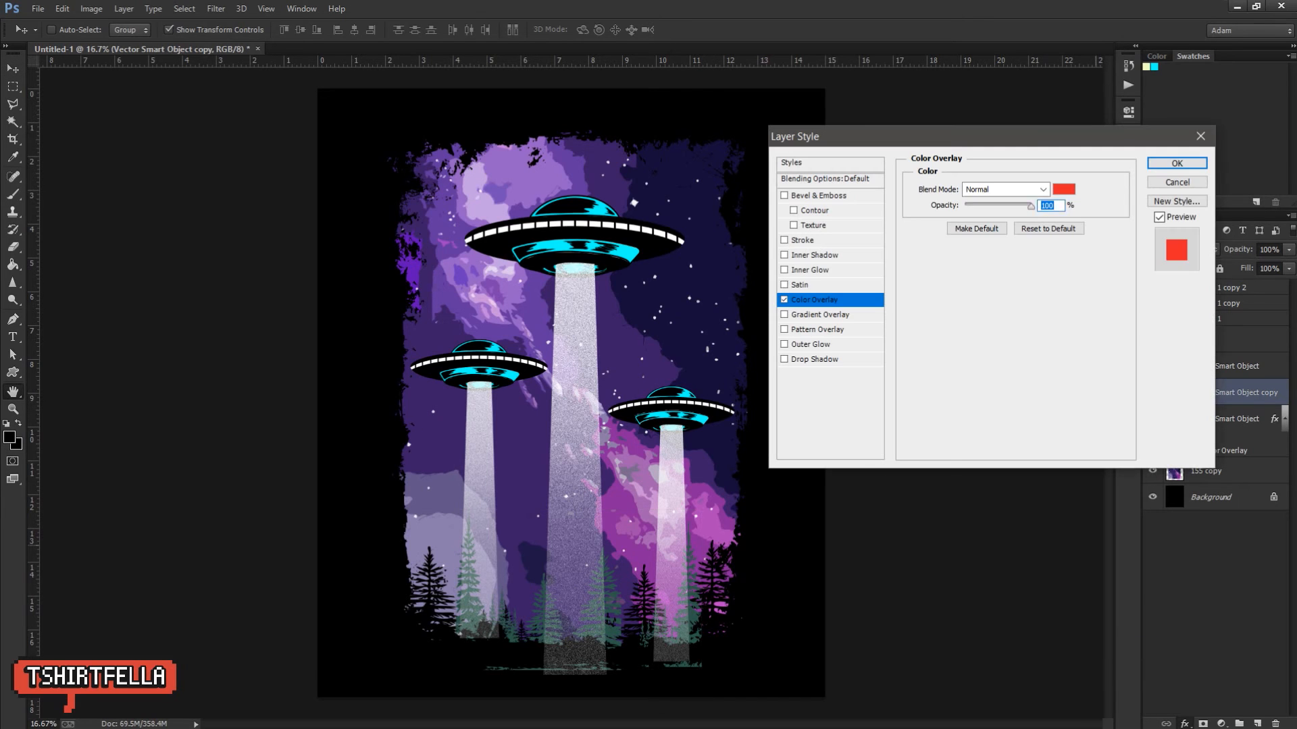
click(1064, 190)
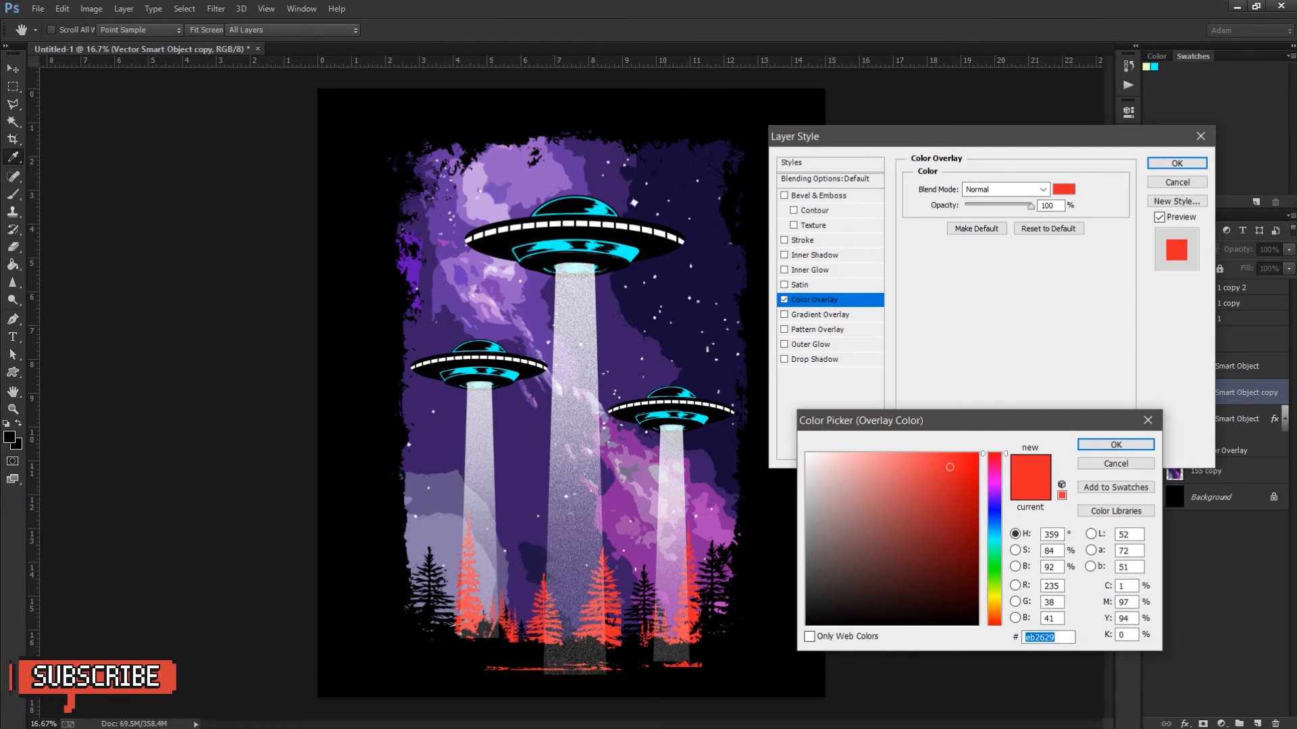
click(806, 624)
click(1115, 445)
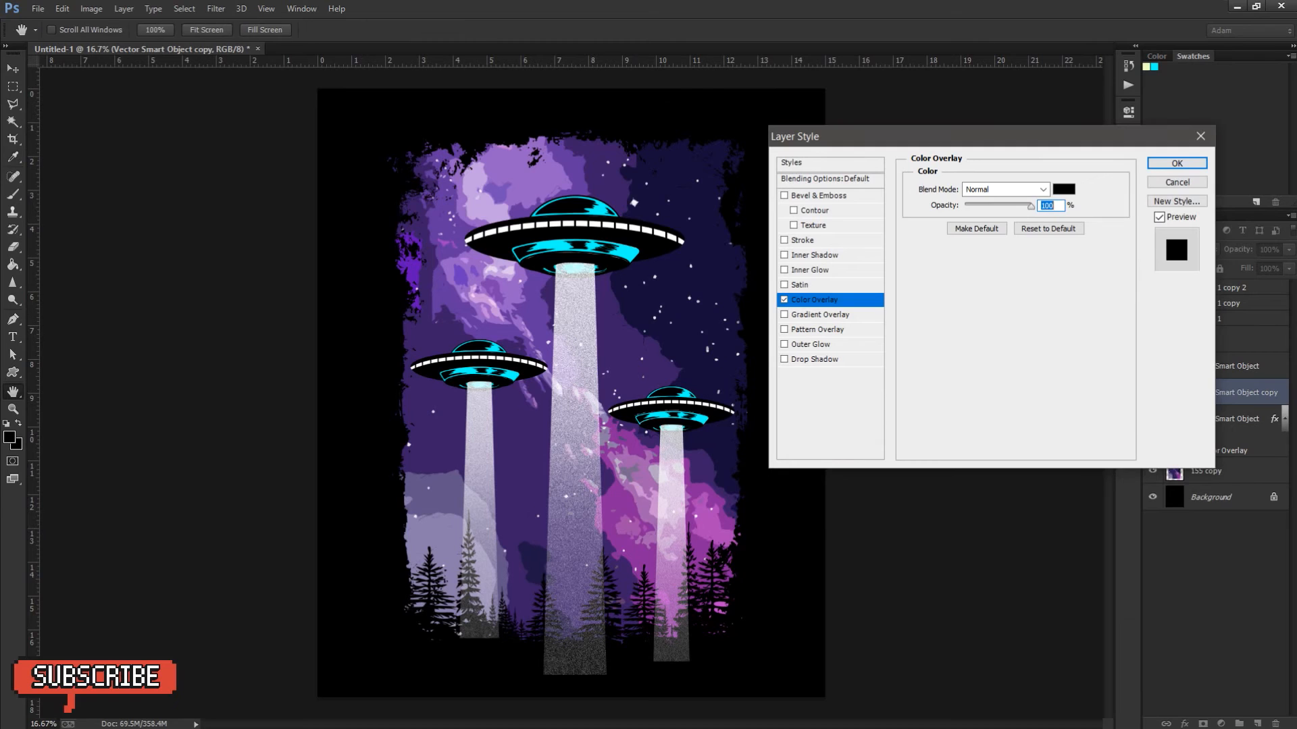
click(1177, 163)
Step: Move the merged black pine layer above all the saucer groups and switch back to Illustrator
drag(1228, 393, 1228, 292)
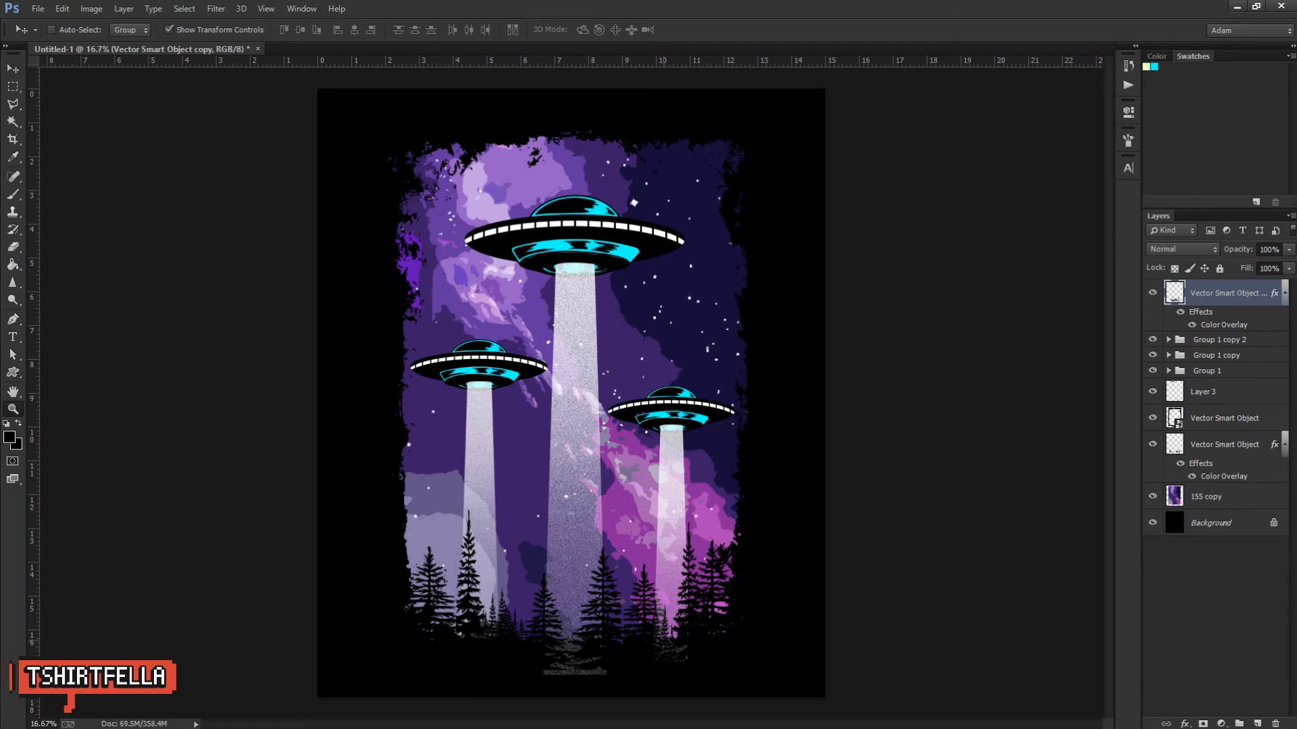
key(alt+Tab)
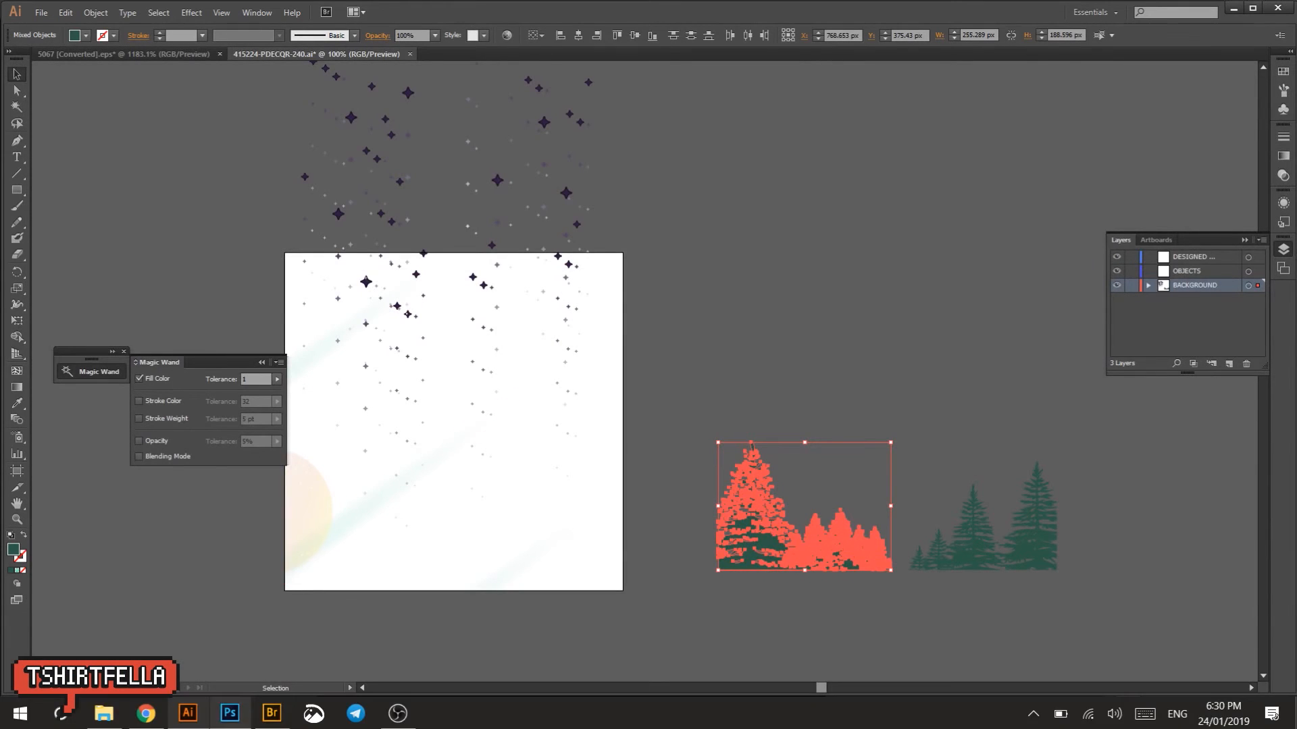
Step: Switch to Bridge to check the contents of Grunge-brushes.zip, and return to Illustrator
click(270, 713)
click(15, 45)
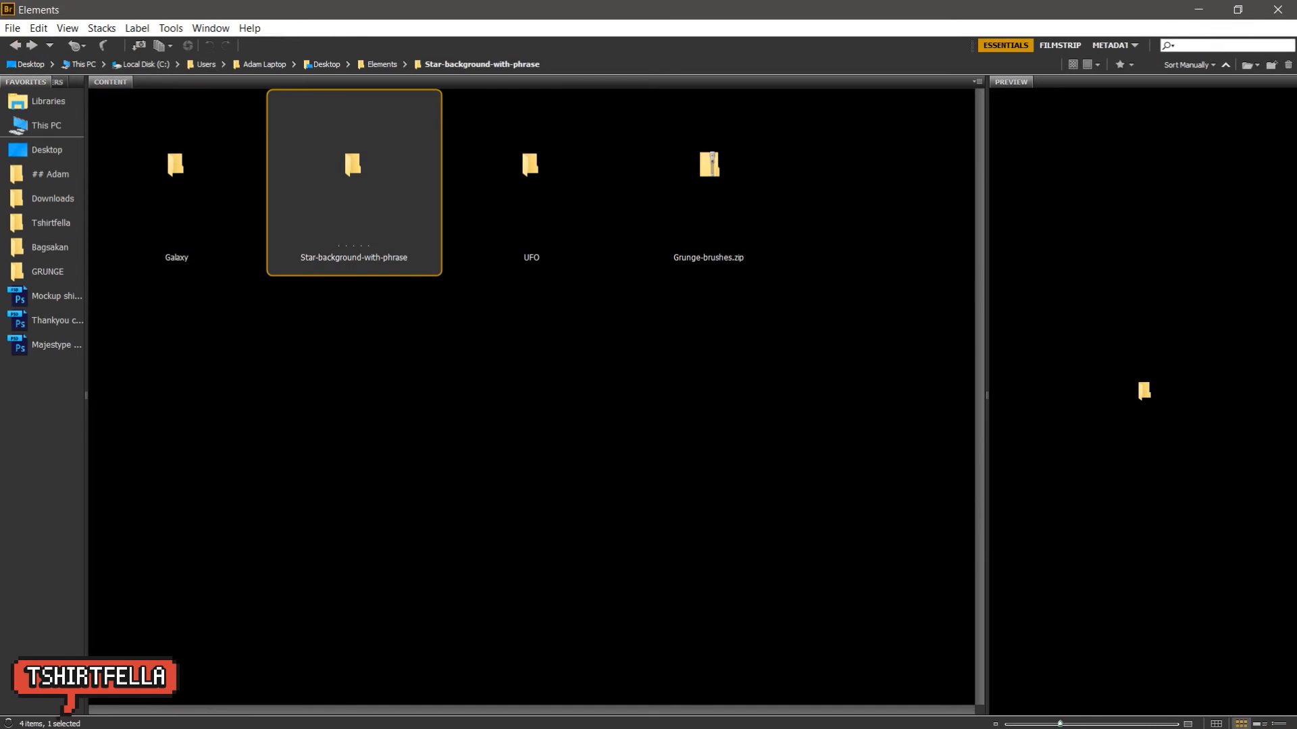
double_click(709, 166)
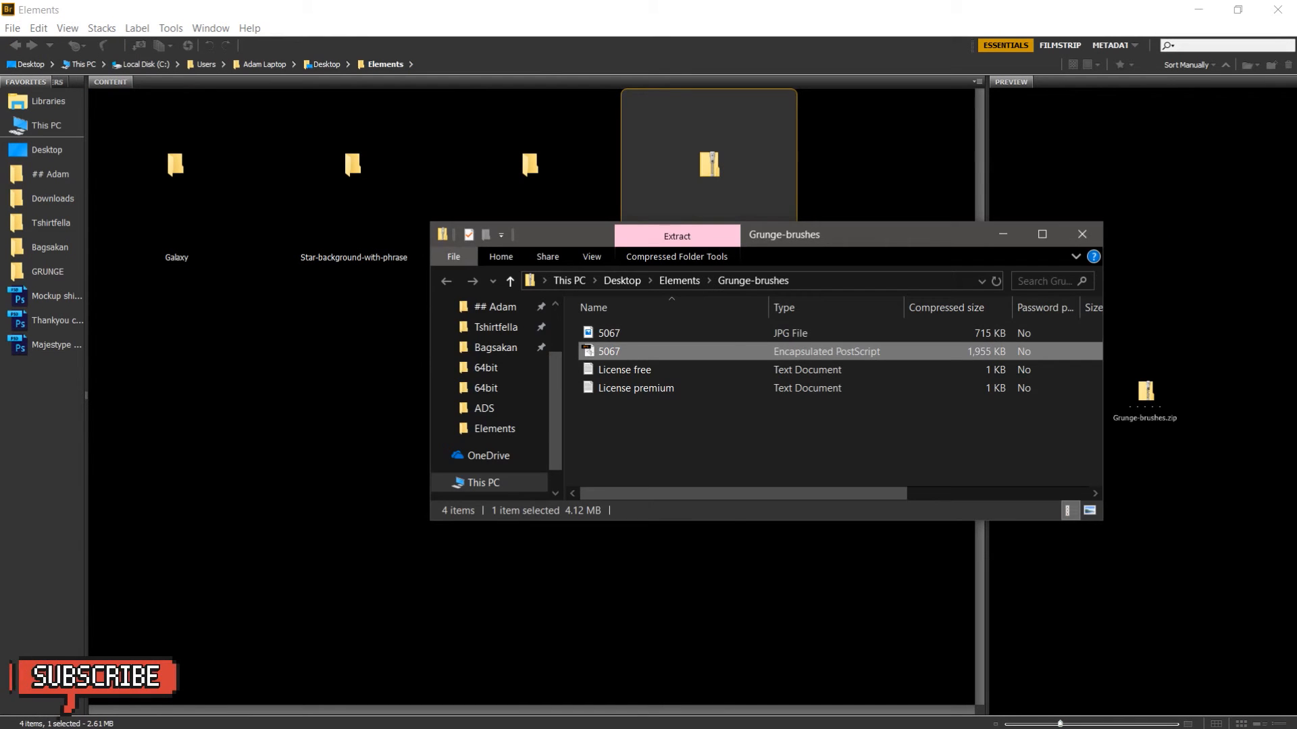
click(1082, 235)
click(188, 713)
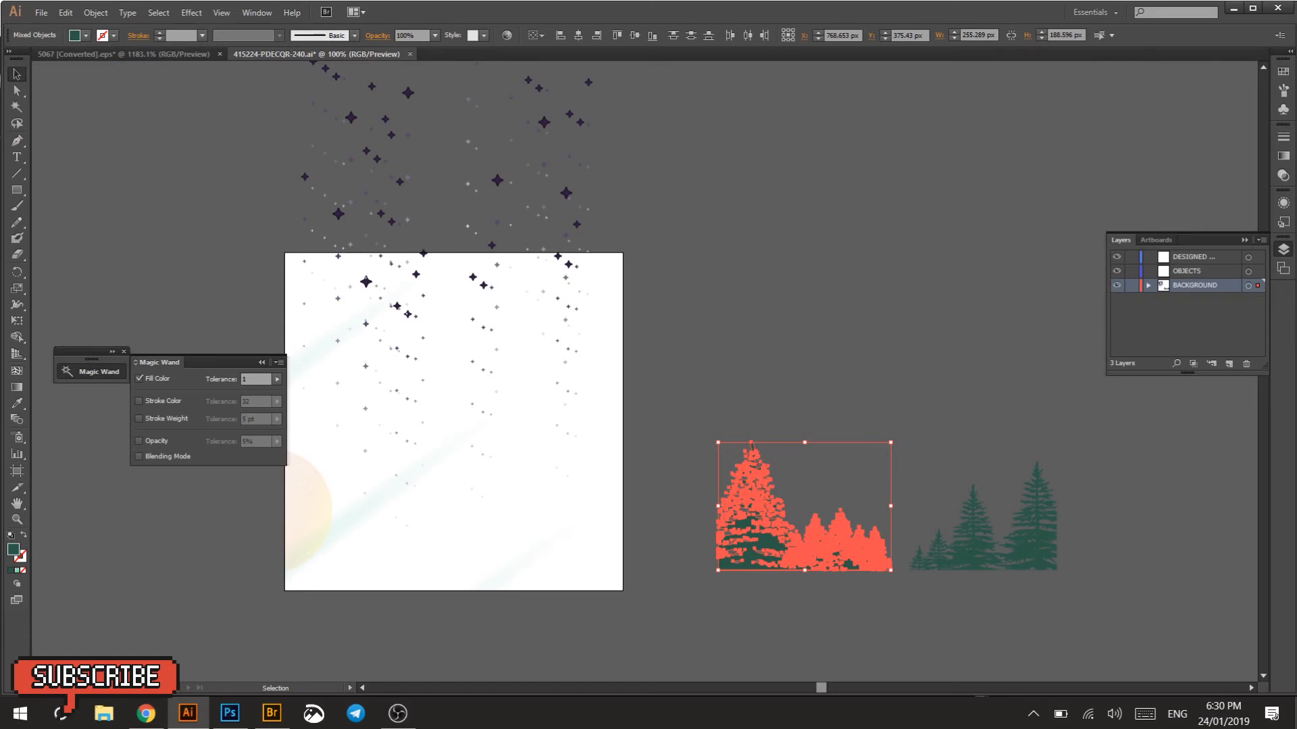
Step: Lasso the lowest thick brush stroke in the 5067 grunge document and bring it into the Photoshop design as a smart object
click(125, 54)
drag(456, 271, 611, 438)
key(z)
alt+click(685, 323)
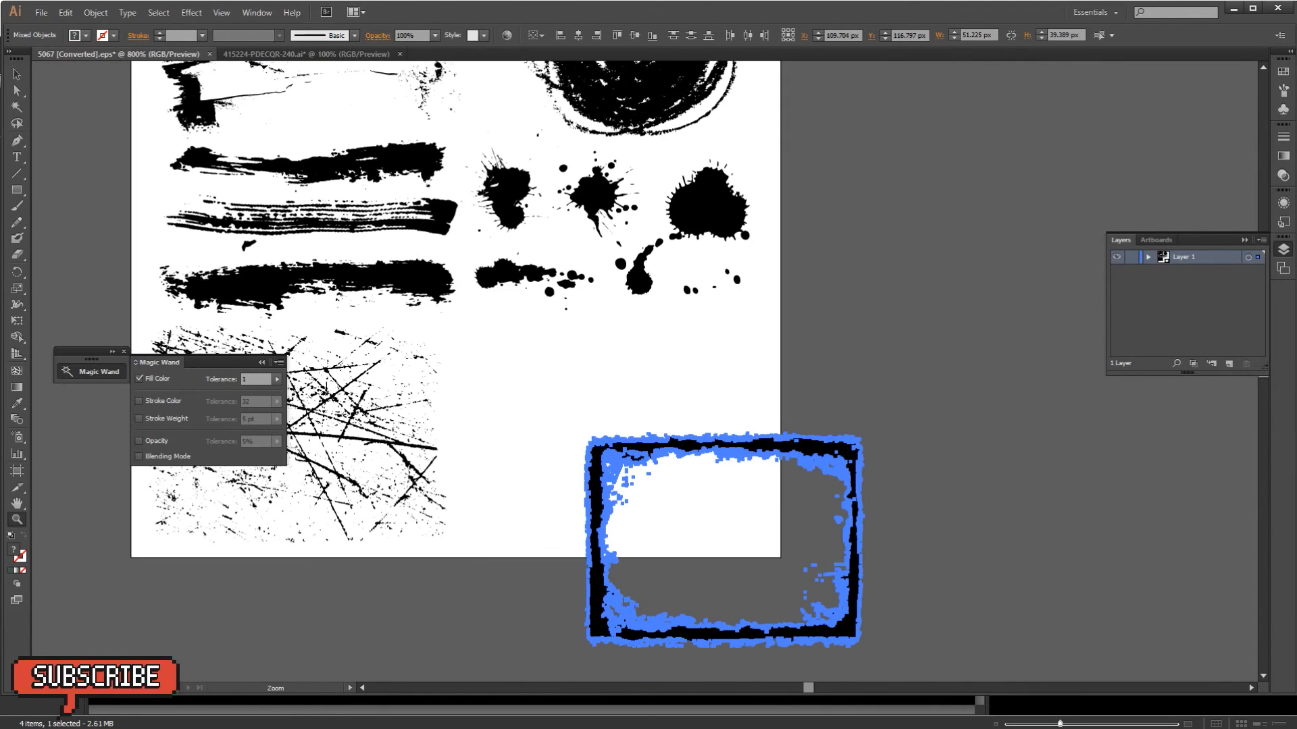
drag(688, 326, 807, 325)
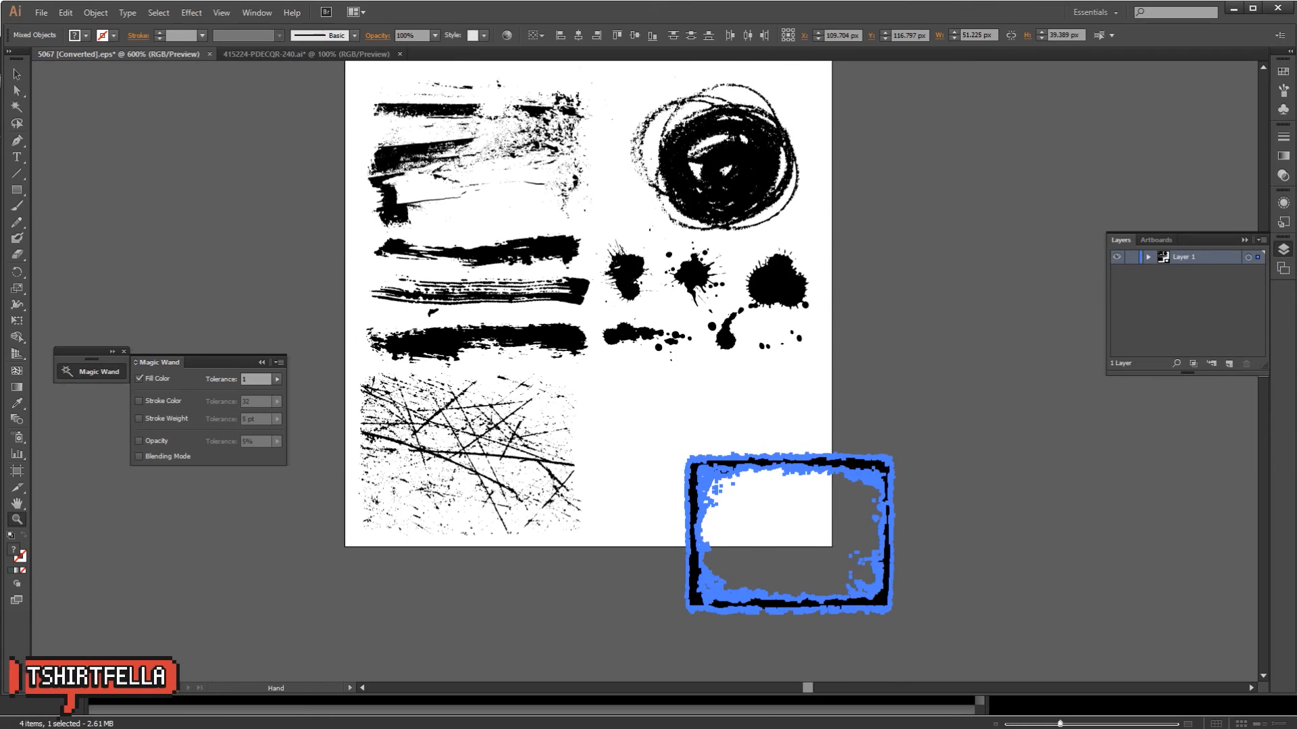
click(546, 336)
click(628, 356)
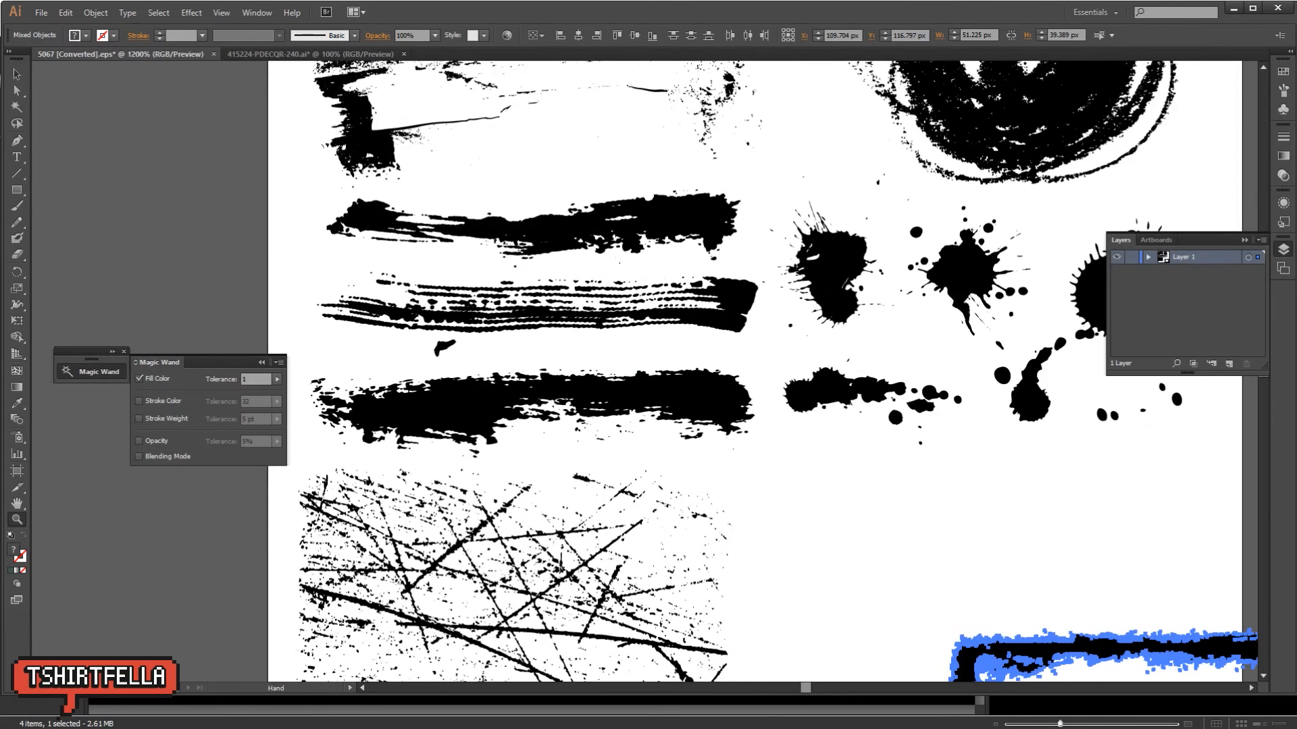
drag(628, 357, 650, 347)
key(q)
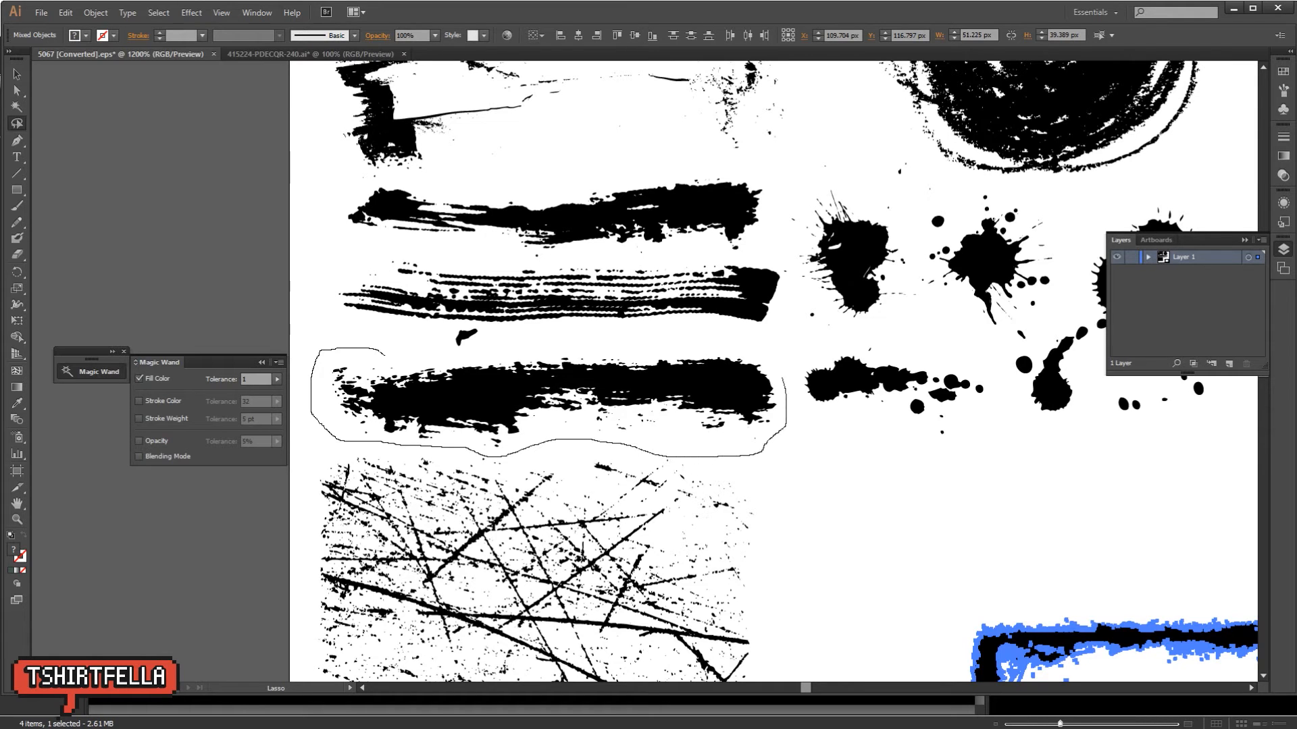
drag(385, 354, 389, 353)
key(v)
drag(469, 392, 301, 620)
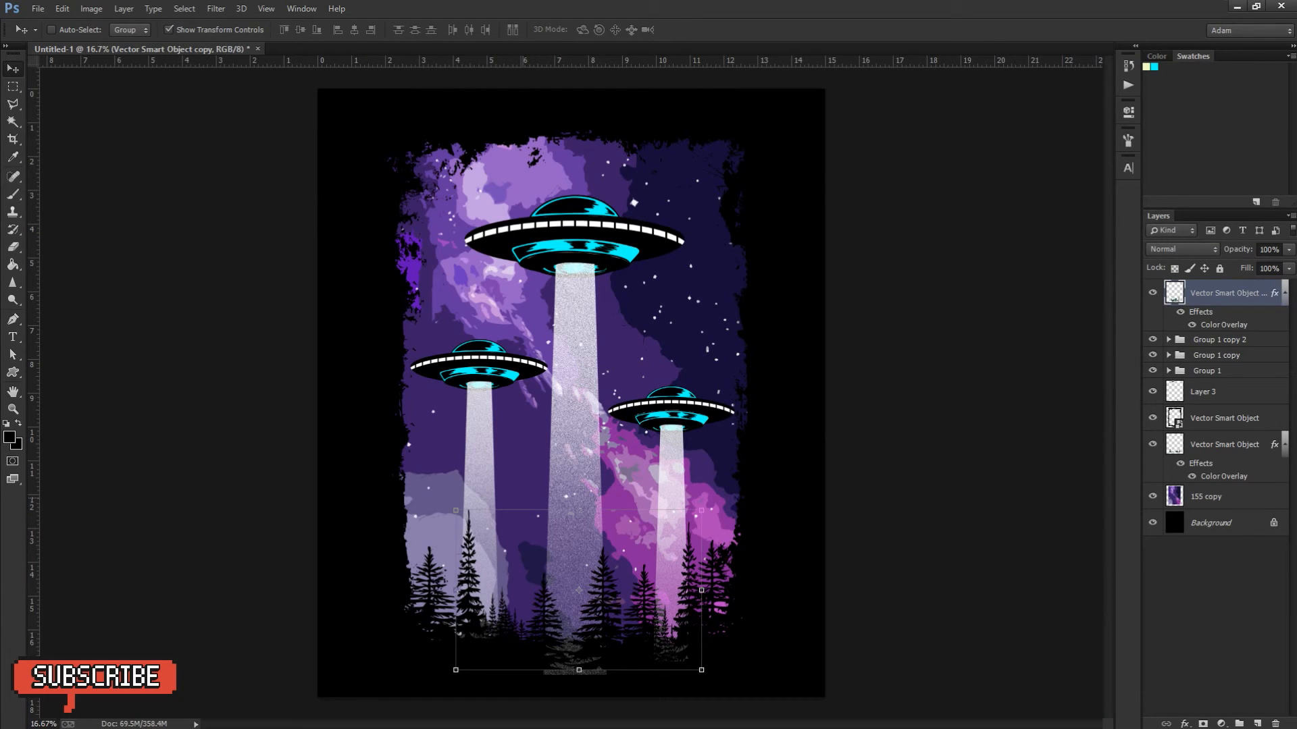
key(ctrl+v)
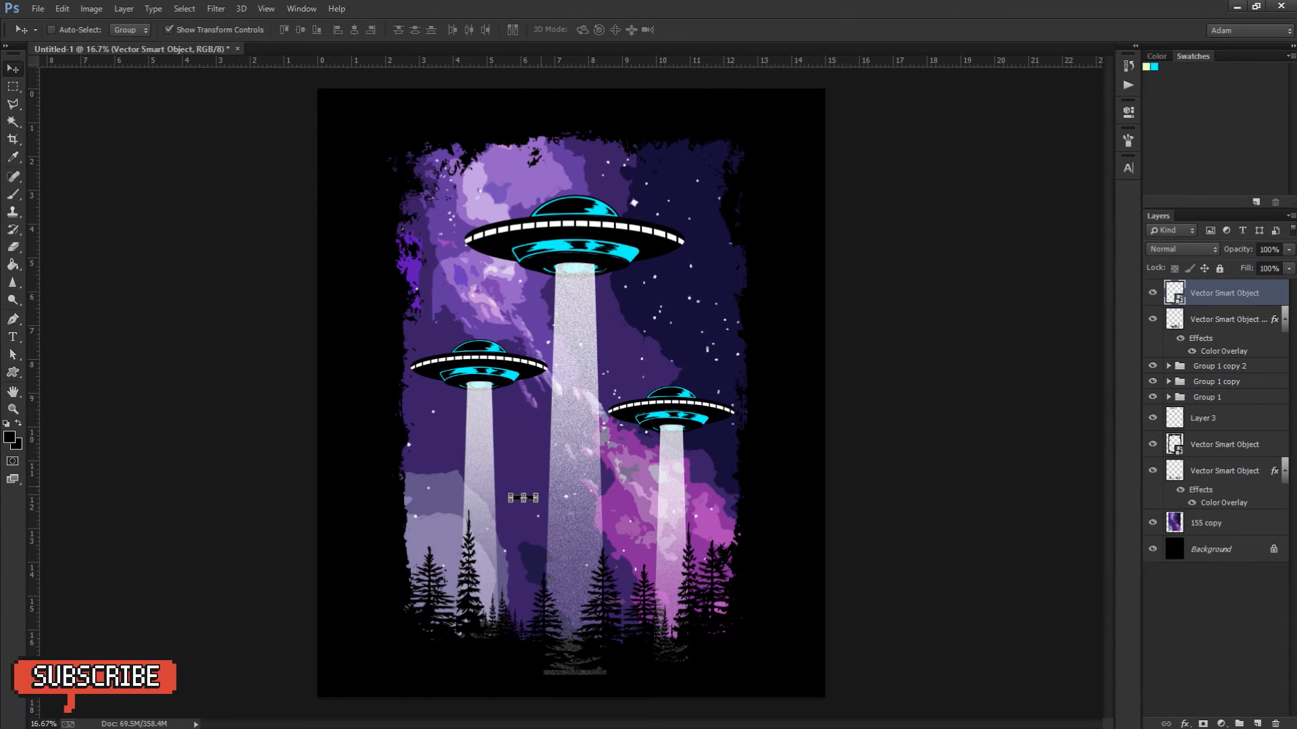
Step: Enlarge and rotate the black brush stroke, and stretch it across the base of the pine trees
mouse_move(538, 494)
mouse_down()
mouse_move(730, 457)
mouse_move(621, 537)
mouse_up()
key(Return)
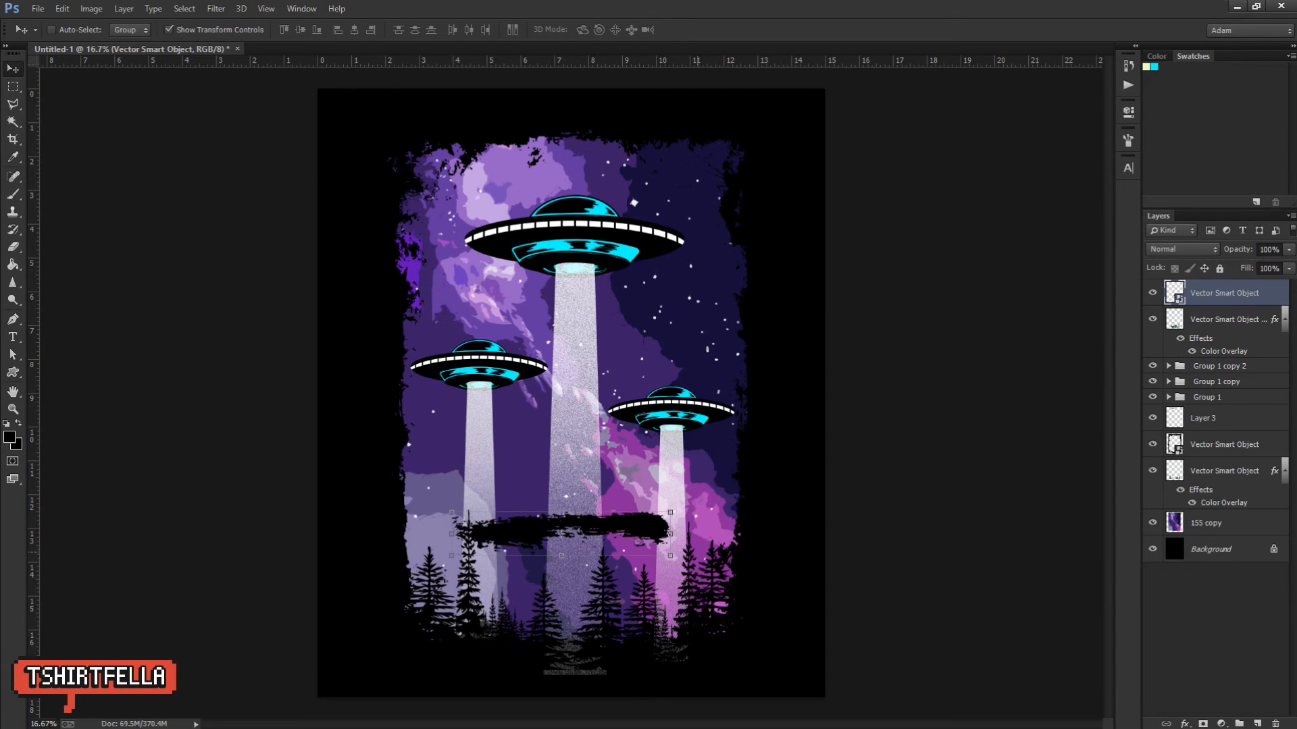
mouse_move(687, 562)
mouse_down()
mouse_move(686, 443)
mouse_move(448, 351)
mouse_move(402, 457)
mouse_move(406, 491)
mouse_up()
key(Return)
mouse_move(561, 534)
mouse_down()
mouse_move(592, 603)
mouse_move(509, 649)
mouse_up()
mouse_move(619, 628)
mouse_down()
mouse_move(754, 600)
mouse_move(703, 608)
mouse_move(698, 663)
mouse_move(721, 595)
mouse_up()
key(Return)
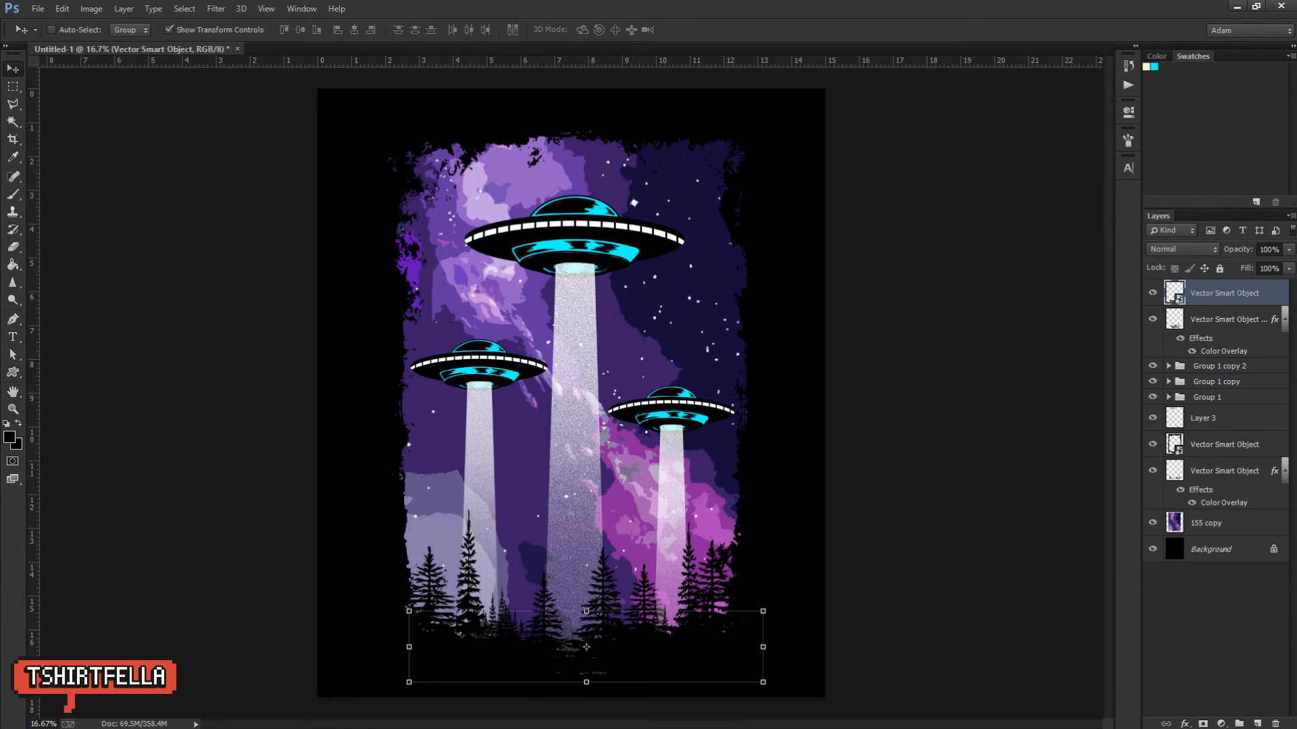
Step: Add a new layer and paint black over the leftover specks below the pine tree bases
key(ctrl+shift+alt+n)
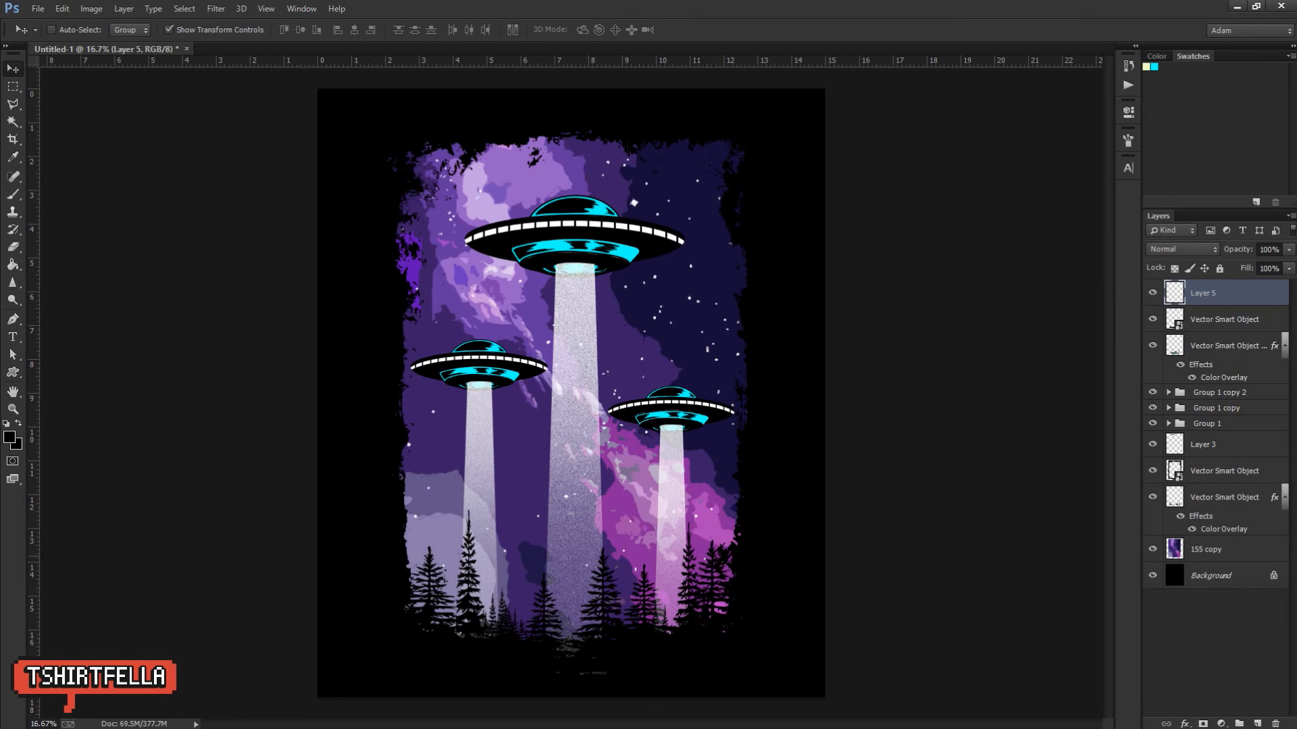
key(b)
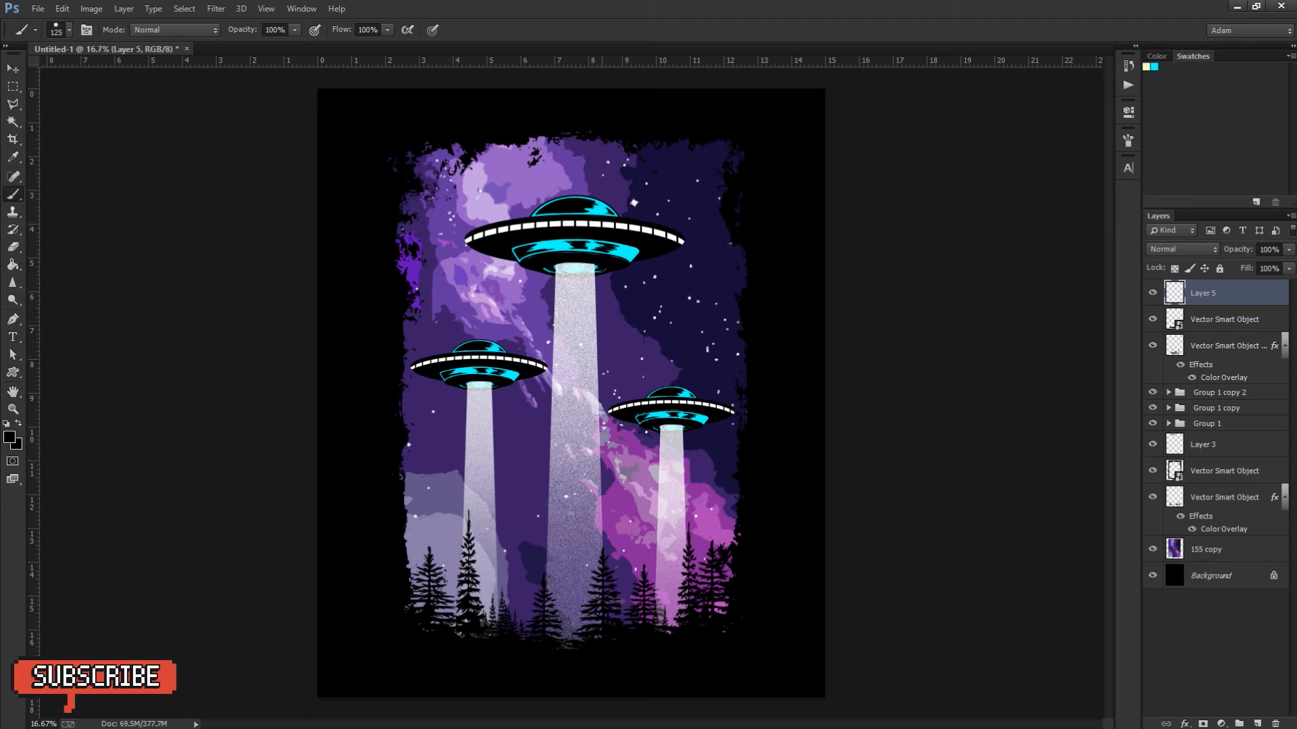
key(z)
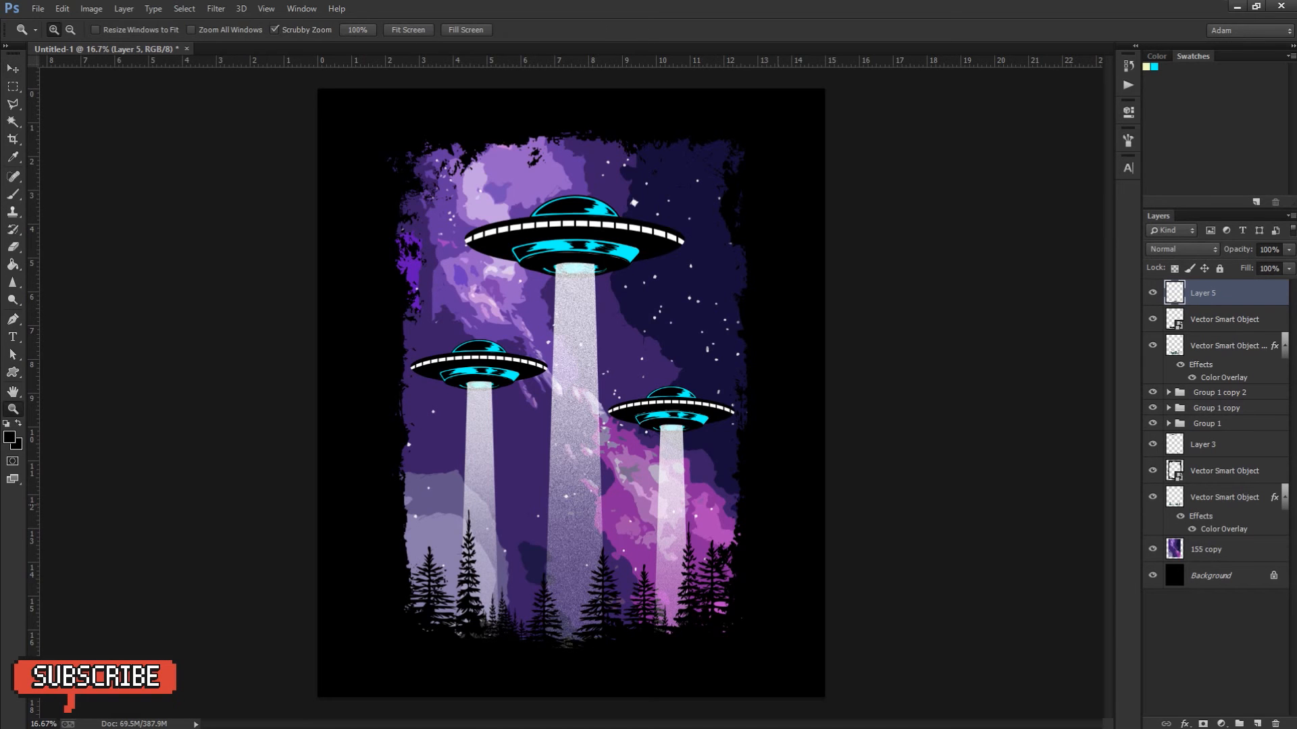
key(v)
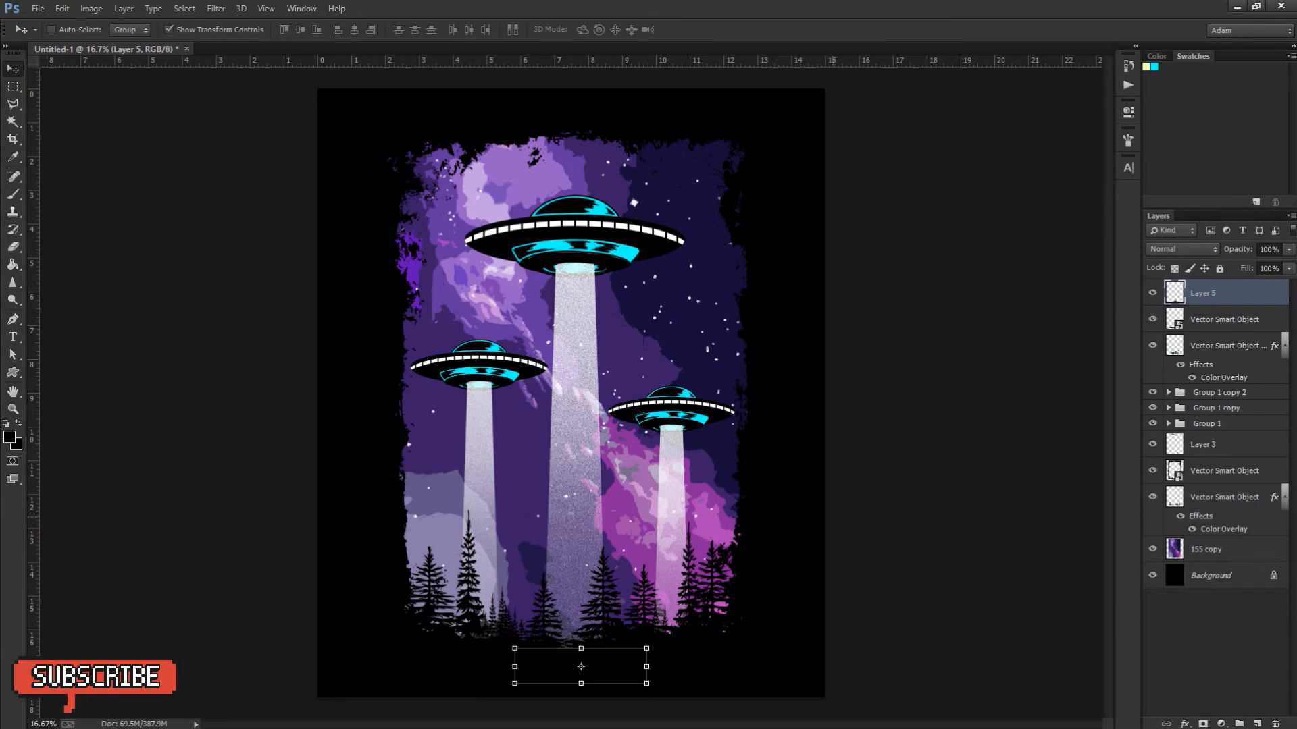
Step: Switch to Illustrator, lasso the uppermost of the three thick horizontal brush strokes, and bring it into the Photoshop design
key(alt+Tab)
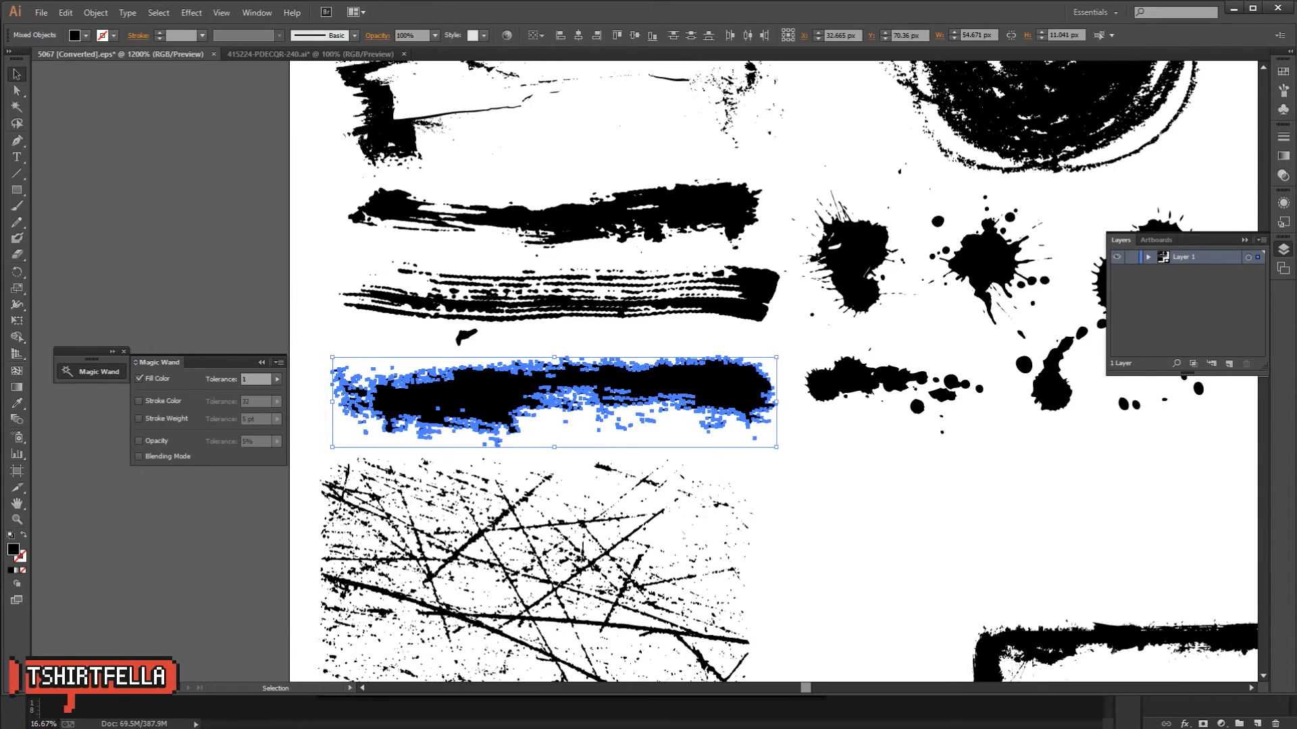
key(ctrl+shift+a)
drag(716, 324, 516, 562)
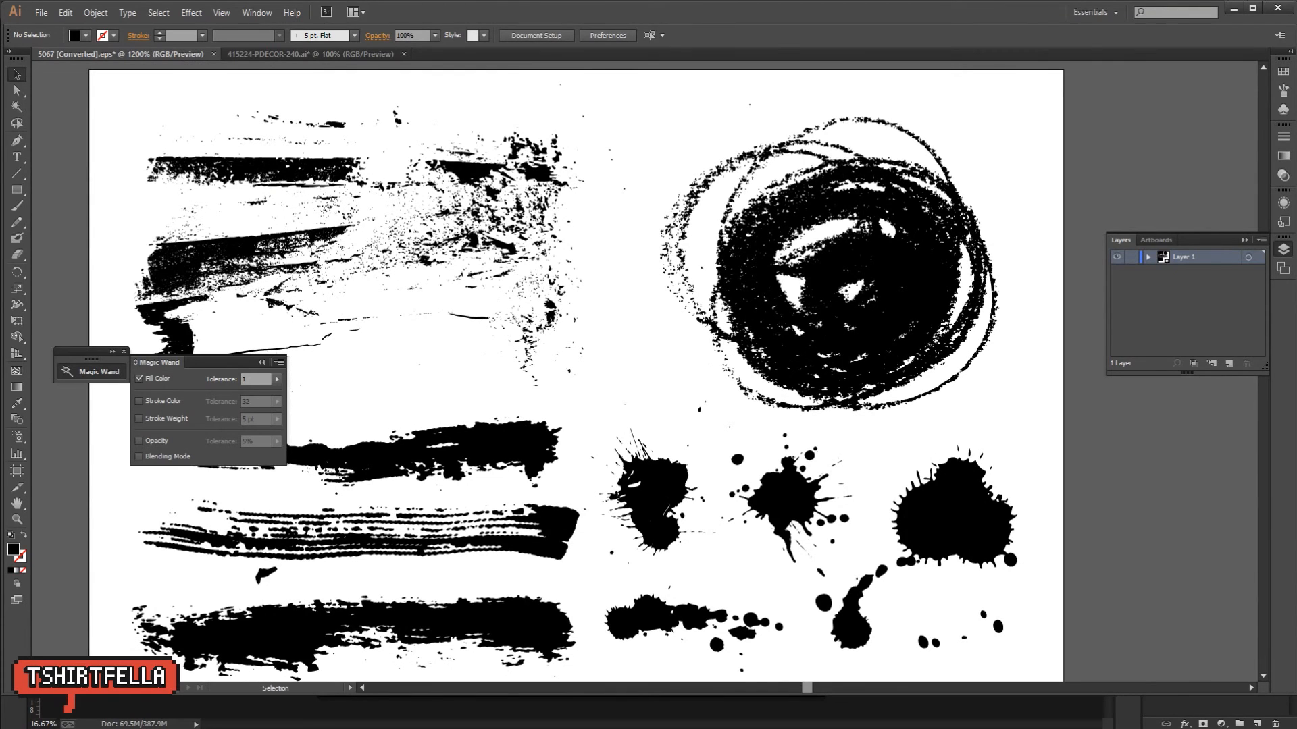
drag(516, 562, 489, 447)
ctrl+alt+click(802, 540)
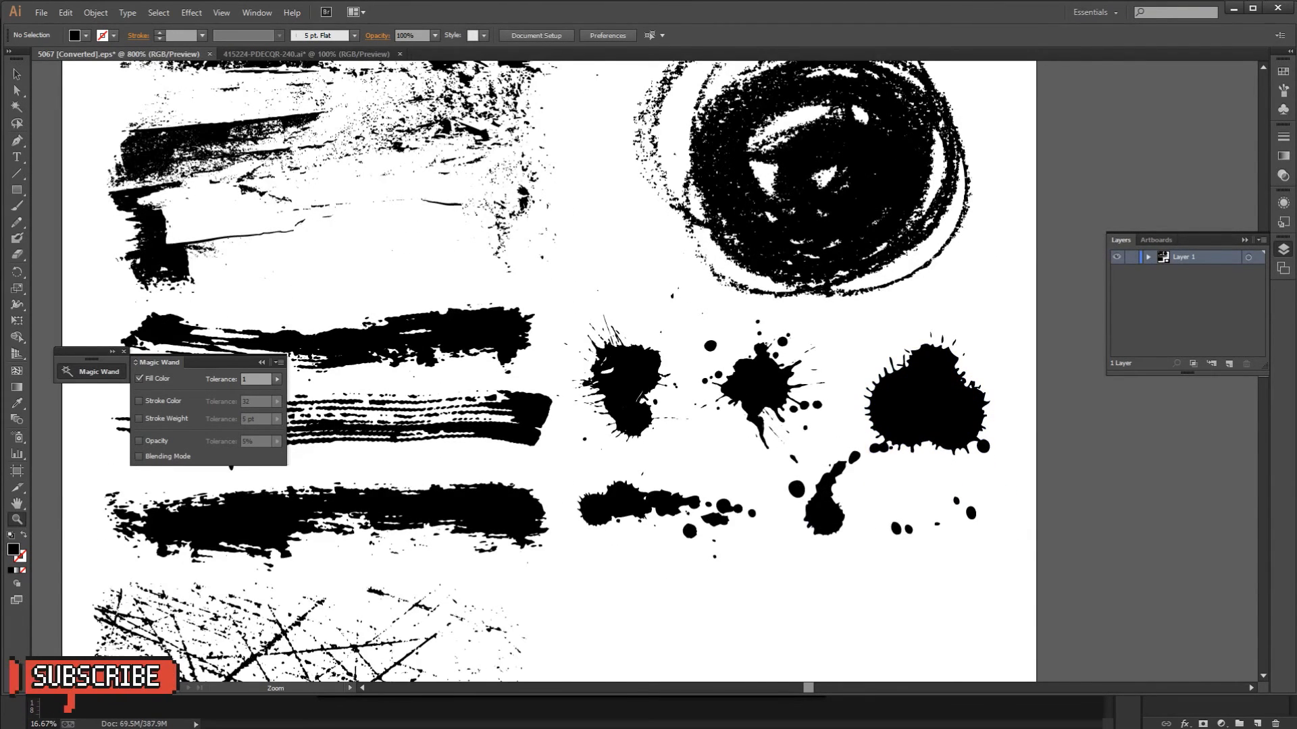
drag(800, 537, 1028, 582)
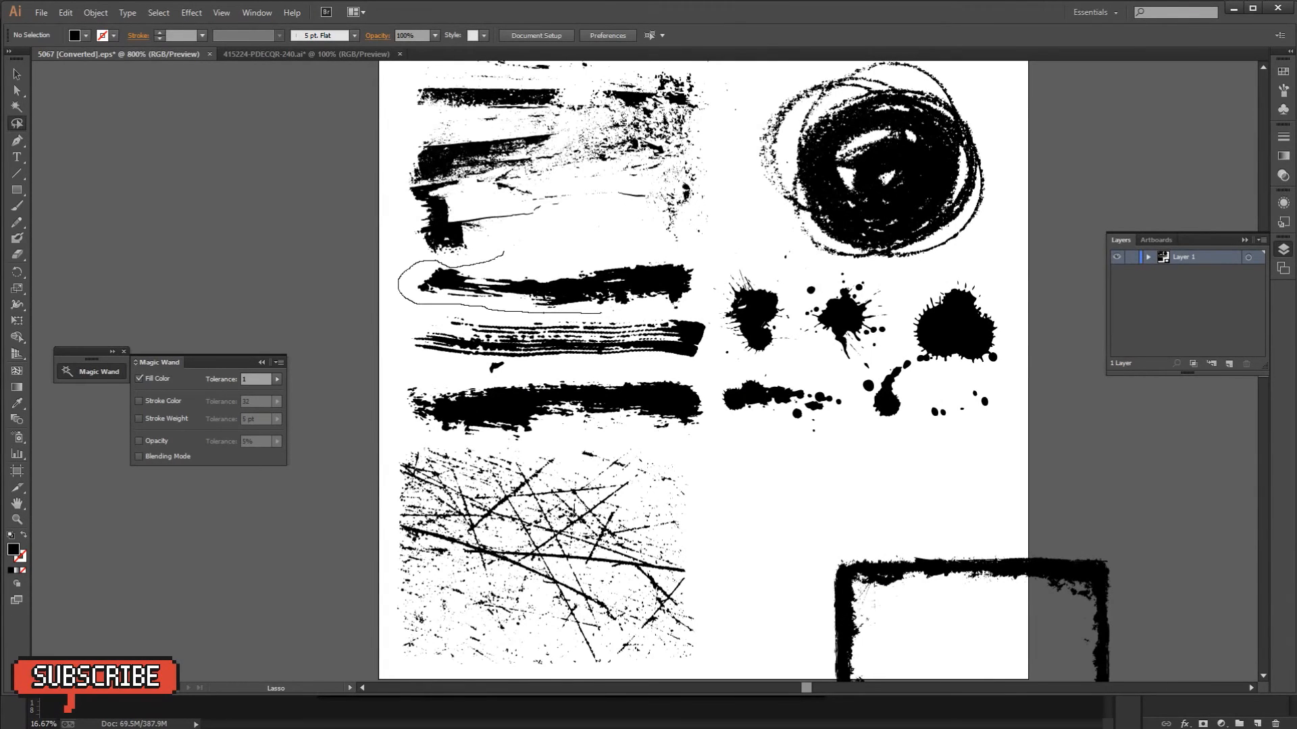
drag(503, 253, 523, 251)
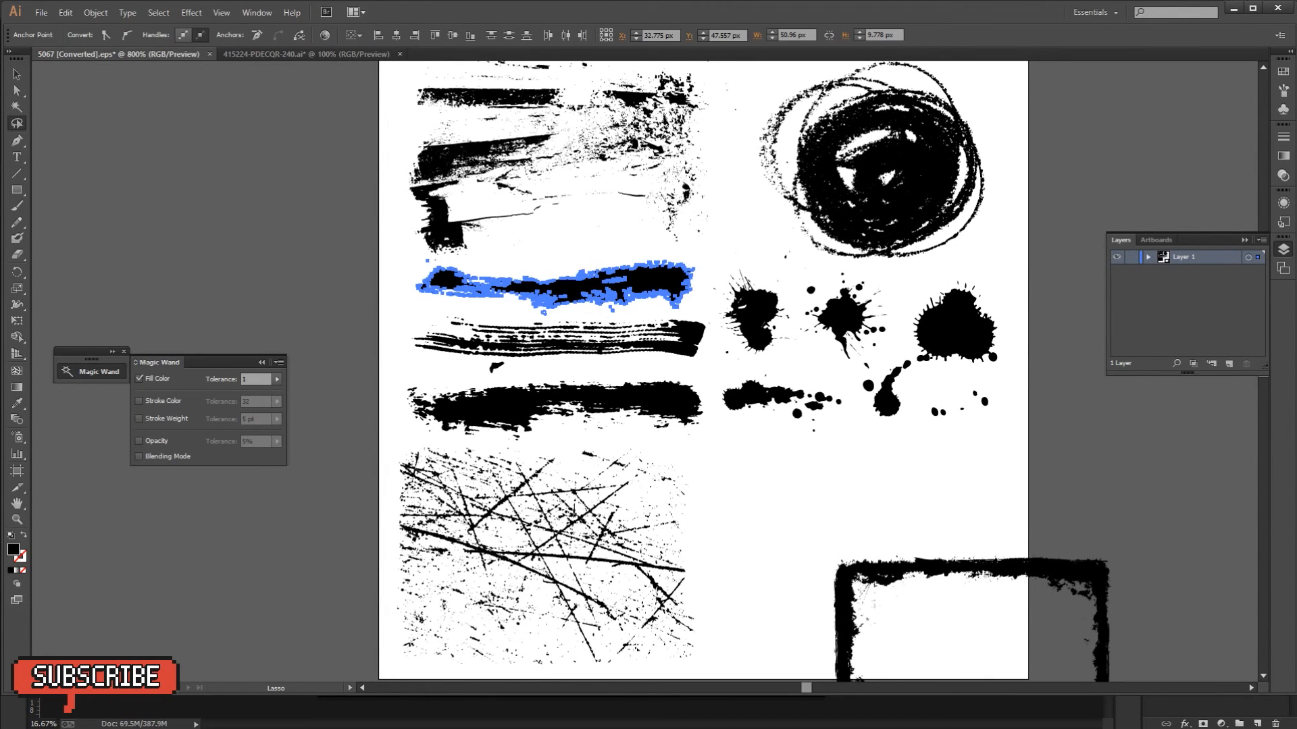
key(v)
mouse_move(665, 284)
mouse_down()
mouse_move(324, 722)
mouse_move(231, 713)
mouse_move(541, 419)
mouse_up()
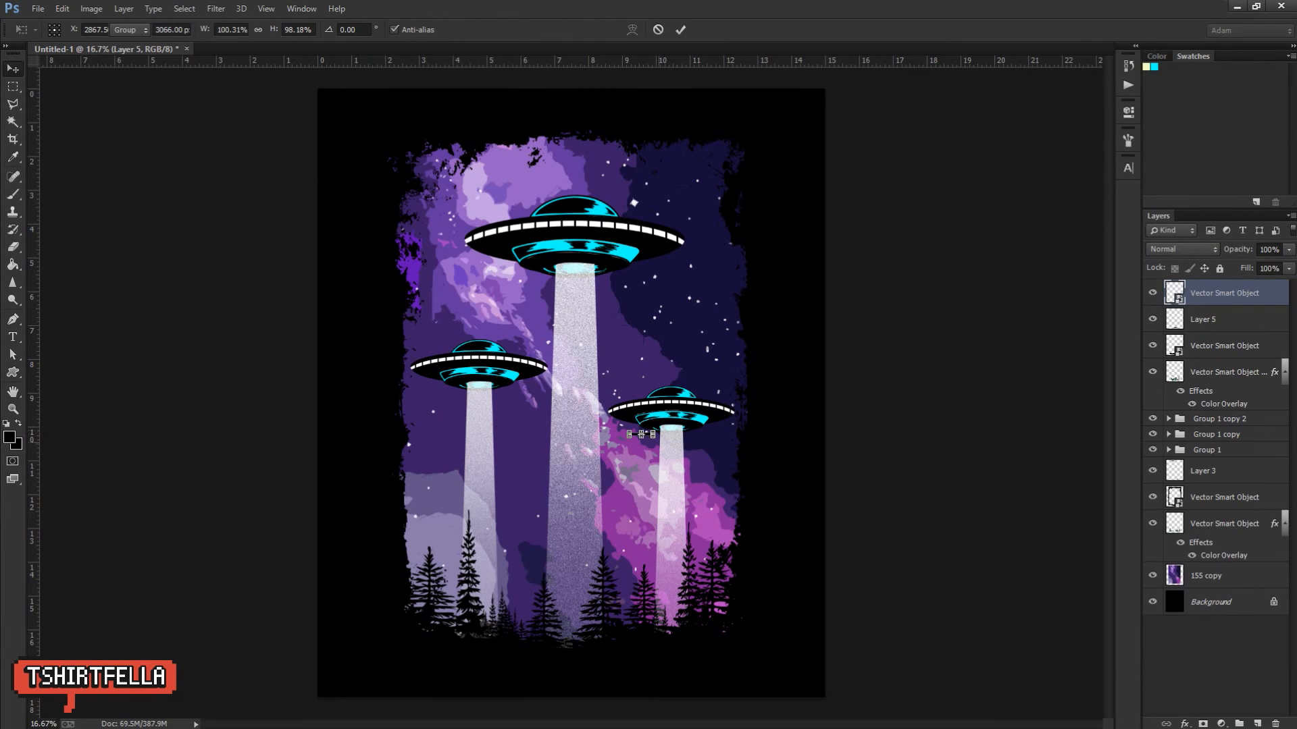
Step: Enlarge the new brush stroke to about 966% width and 937% height, and place it across the light beams
drag(657, 429, 860, 394)
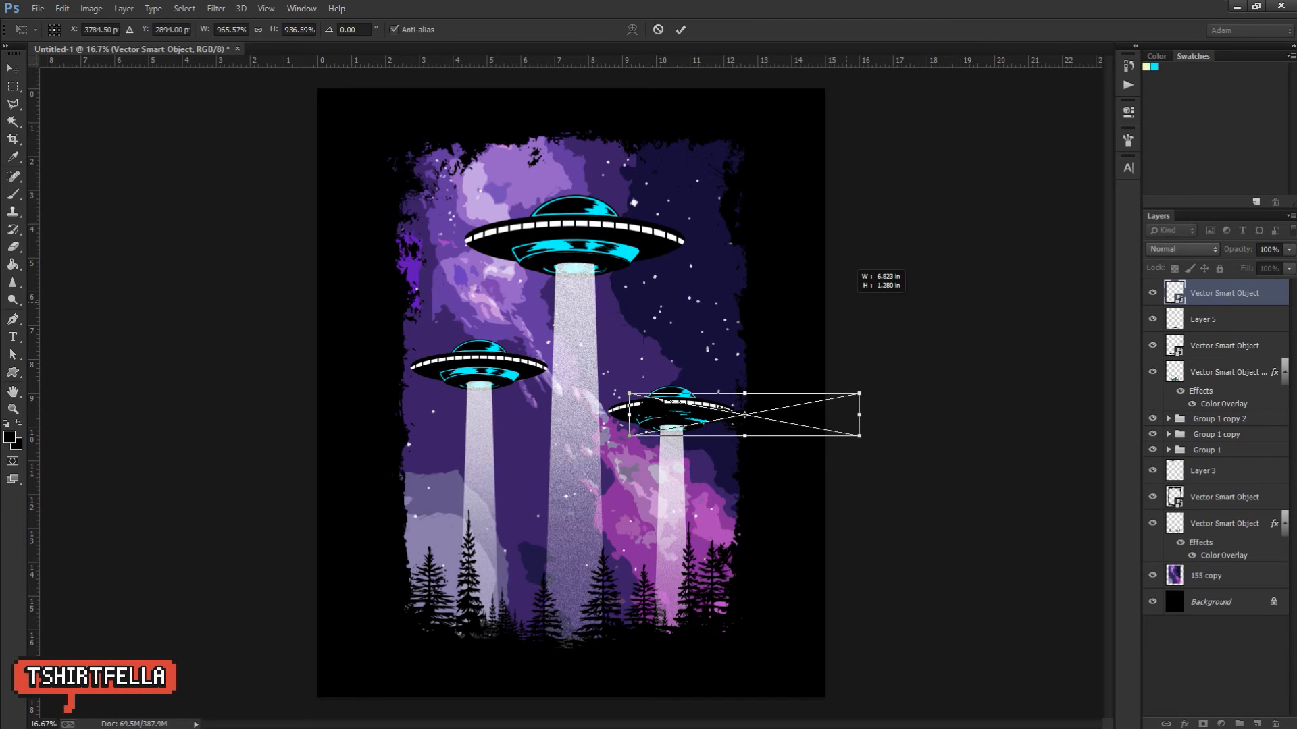
key(Return)
mouse_move(744, 414)
mouse_down()
mouse_move(651, 424)
mouse_move(580, 505)
mouse_up()
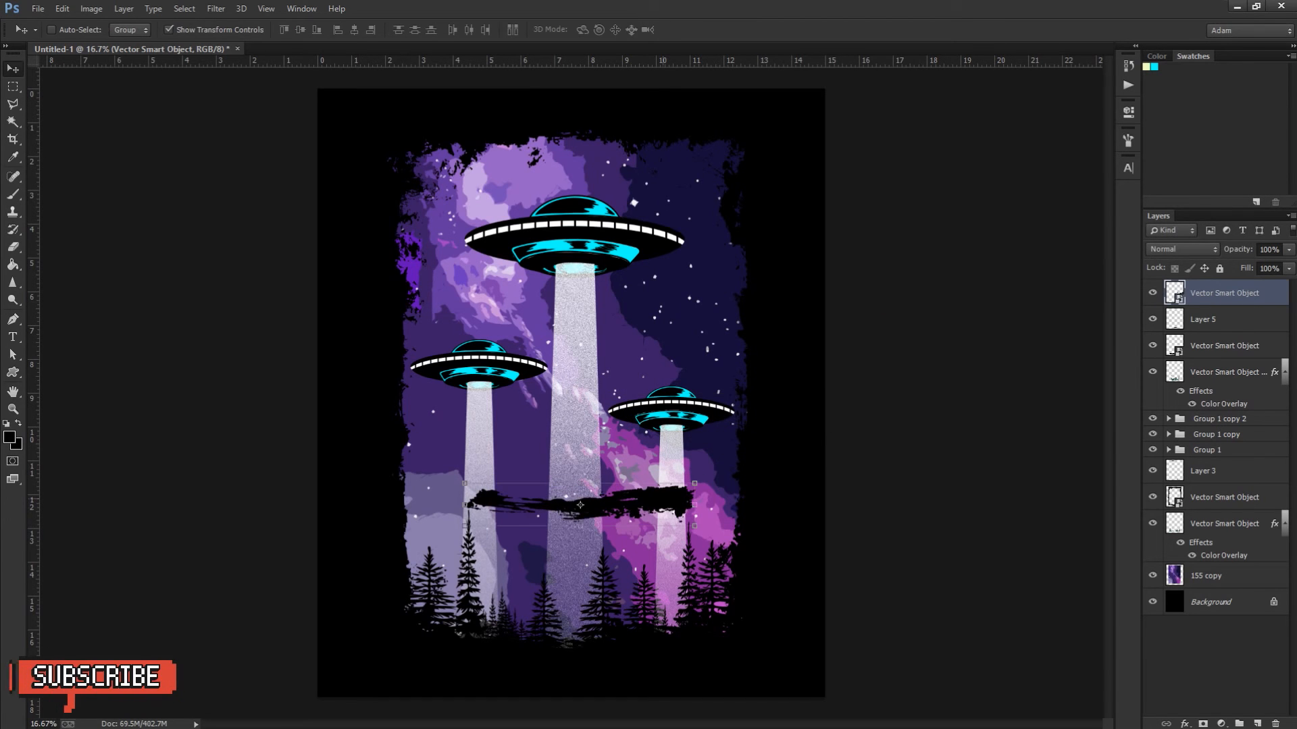
Step: Try rotating the brush stroke about 55° counterclockwise and moving it to a new spot
key(ctrl+t)
drag(797, 439, 650, 289)
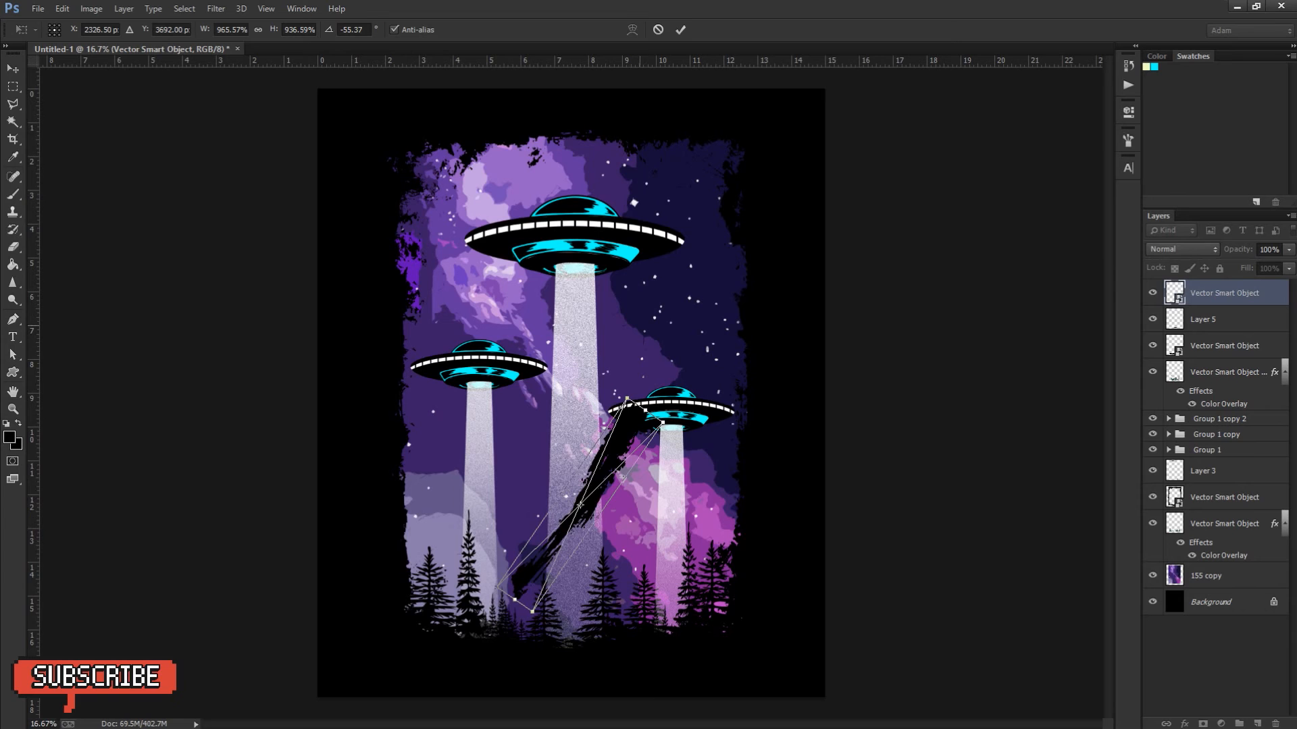
key(Return)
mouse_move(620, 416)
mouse_down()
mouse_move(658, 439)
mouse_move(770, 432)
mouse_move(784, 485)
mouse_move(627, 541)
mouse_move(619, 531)
mouse_up()
key(ctrl+alt+z)
key(ctrl+alt+z)
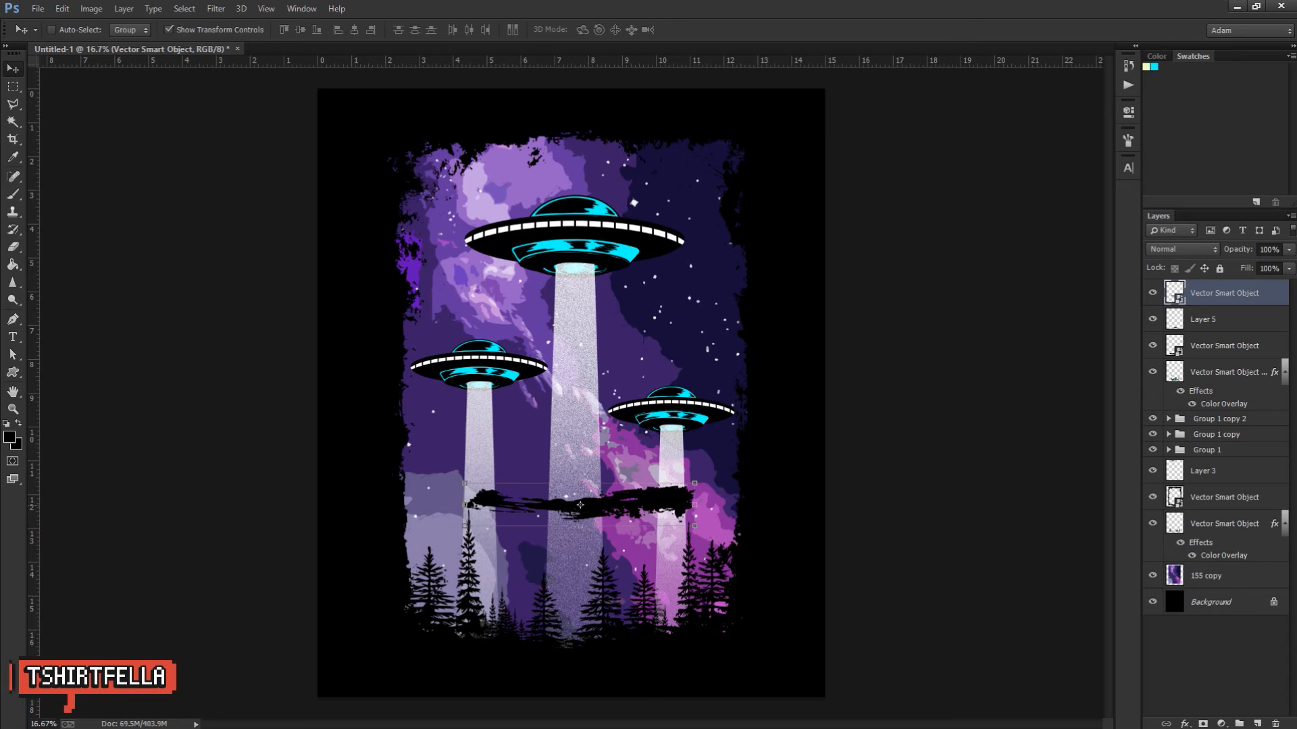
Step: Rotate the brush stroke about 180° and rasterize its smart object layer
mouse_move(709, 476)
mouse_down()
mouse_move(396, 466)
mouse_move(392, 534)
mouse_up()
key(Return)
key(ctrl+t)
key(Return)
key(g)
click(586, 505)
click(618, 286)
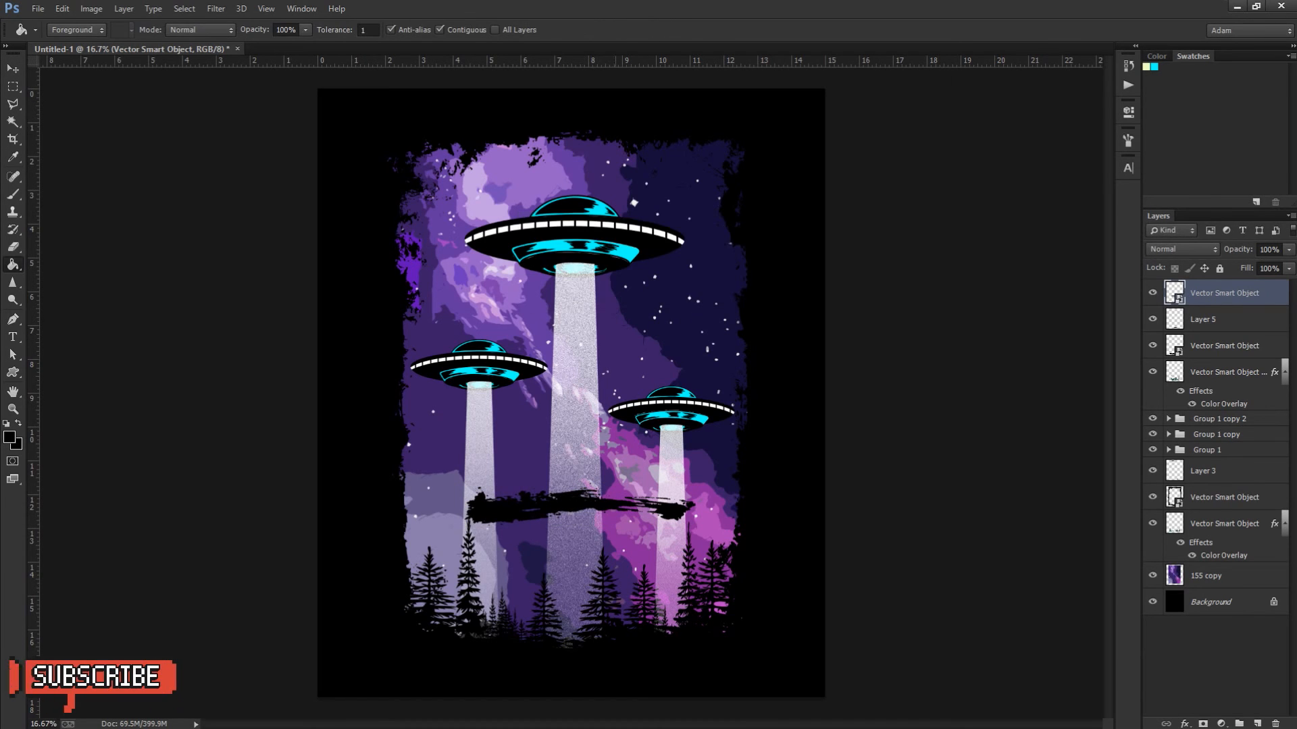
Step: Warp the brush stroke with the Arc preset at 50% bend
key(v)
key(ctrl+t)
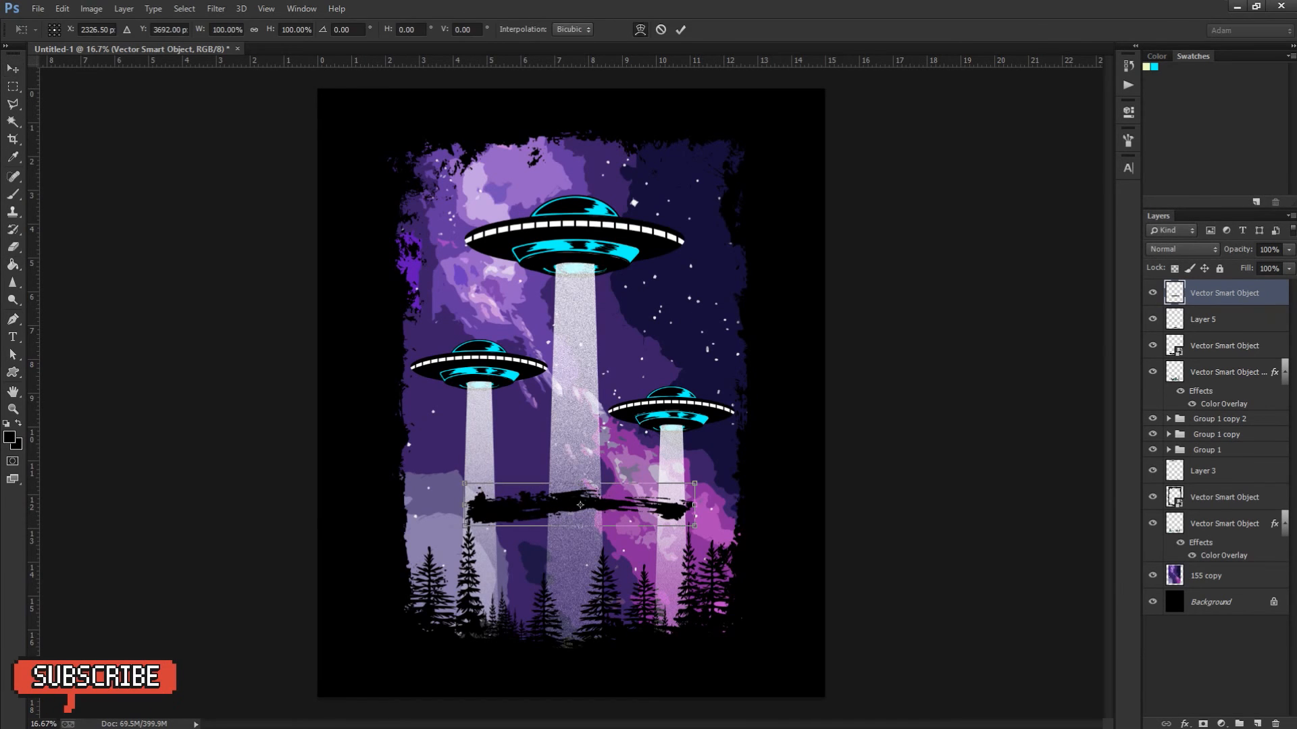
click(640, 30)
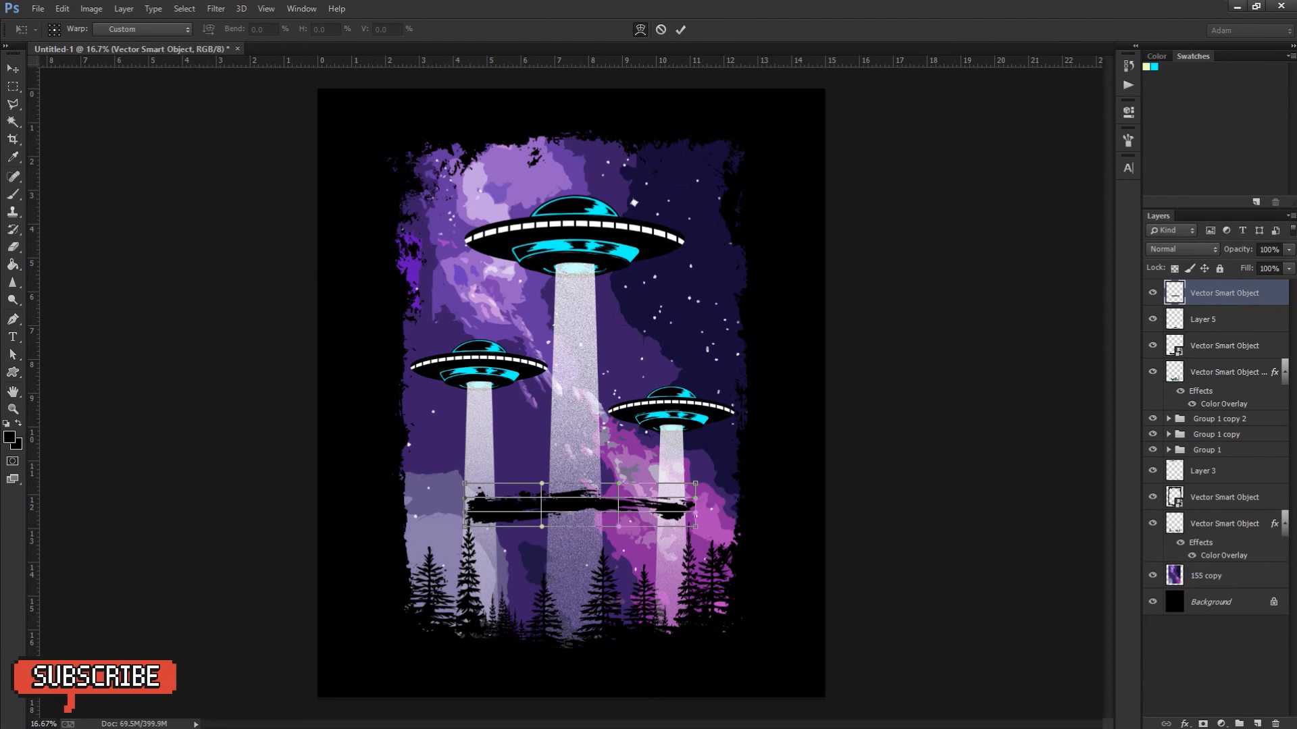
click(142, 29)
click(112, 84)
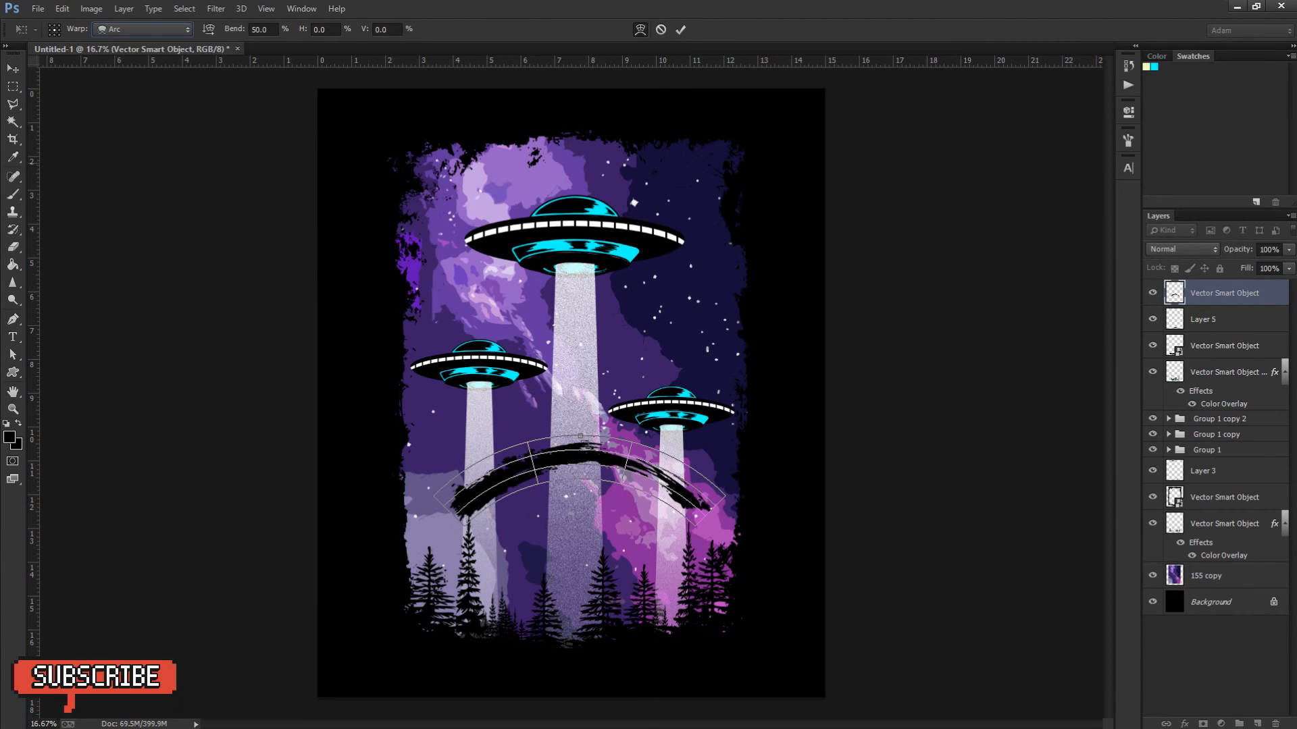
key(Return)
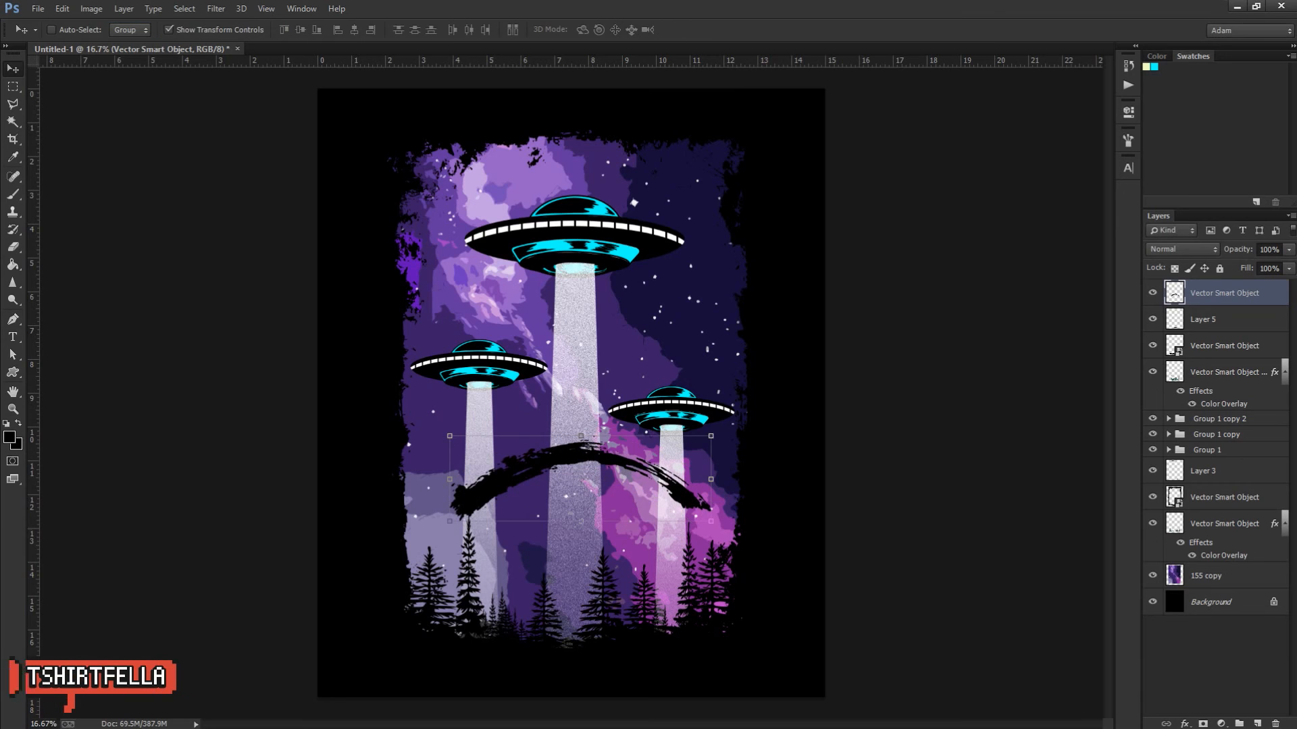
Step: Shrink the arched brush stroke and rotate it into a curve that rises to the right
mouse_move(710, 521)
mouse_down()
mouse_move(609, 488)
mouse_move(604, 544)
mouse_up()
key(Return)
key(ctrl+t)
mouse_move(551, 581)
mouse_down()
mouse_move(308, 564)
mouse_move(305, 473)
mouse_up()
key(Return)
mouse_move(585, 443)
mouse_down()
mouse_move(703, 561)
mouse_move(753, 580)
mouse_move(655, 440)
mouse_move(588, 412)
mouse_up()
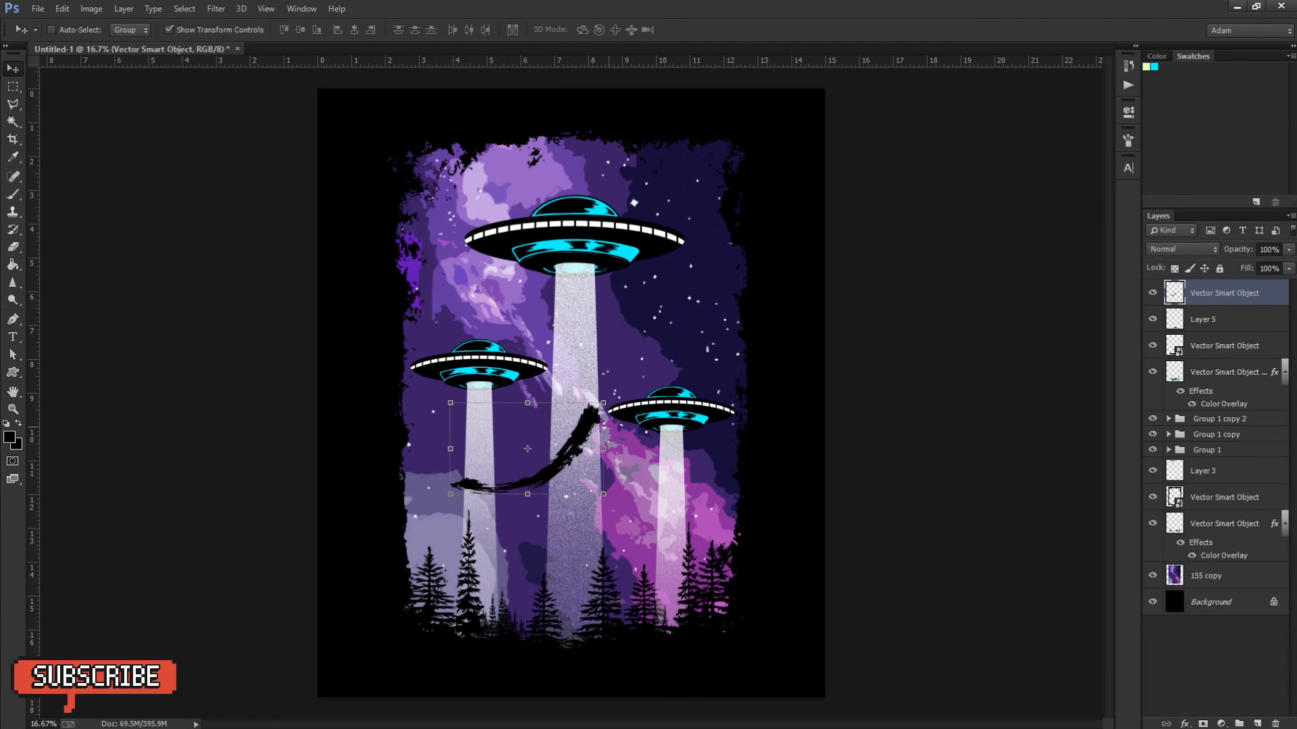
key(ctrl+z)
Step: Reshape the curved stroke into a taller, narrower corner shape and move it to the right
mouse_move(534, 436)
mouse_down()
mouse_move(534, 343)
mouse_move(534, 363)
mouse_up()
key(Return)
mouse_move(629, 351)
mouse_down()
mouse_move(497, 600)
mouse_move(471, 602)
mouse_up()
key(Return)
mouse_move(577, 429)
mouse_down()
mouse_move(752, 632)
mouse_move(752, 607)
mouse_move(647, 429)
mouse_up()
Step: Erase a stray part of the curved stroke and place it over the galaxy's lower-right corner
key(e)
drag(514, 452, 530, 461)
key(v)
mouse_move(639, 425)
mouse_down()
mouse_move(734, 581)
mouse_move(726, 608)
mouse_up()
Step: Duplicate the curved stroke, mirror the copy, and place it over the galaxy's lower-left corner
mouse_move(725, 608)
alt+mouse_down()
mouse_move(533, 609)
mouse_move(492, 544)
alt+mouse_up()
click(62, 9)
mouse_move(135, 342)
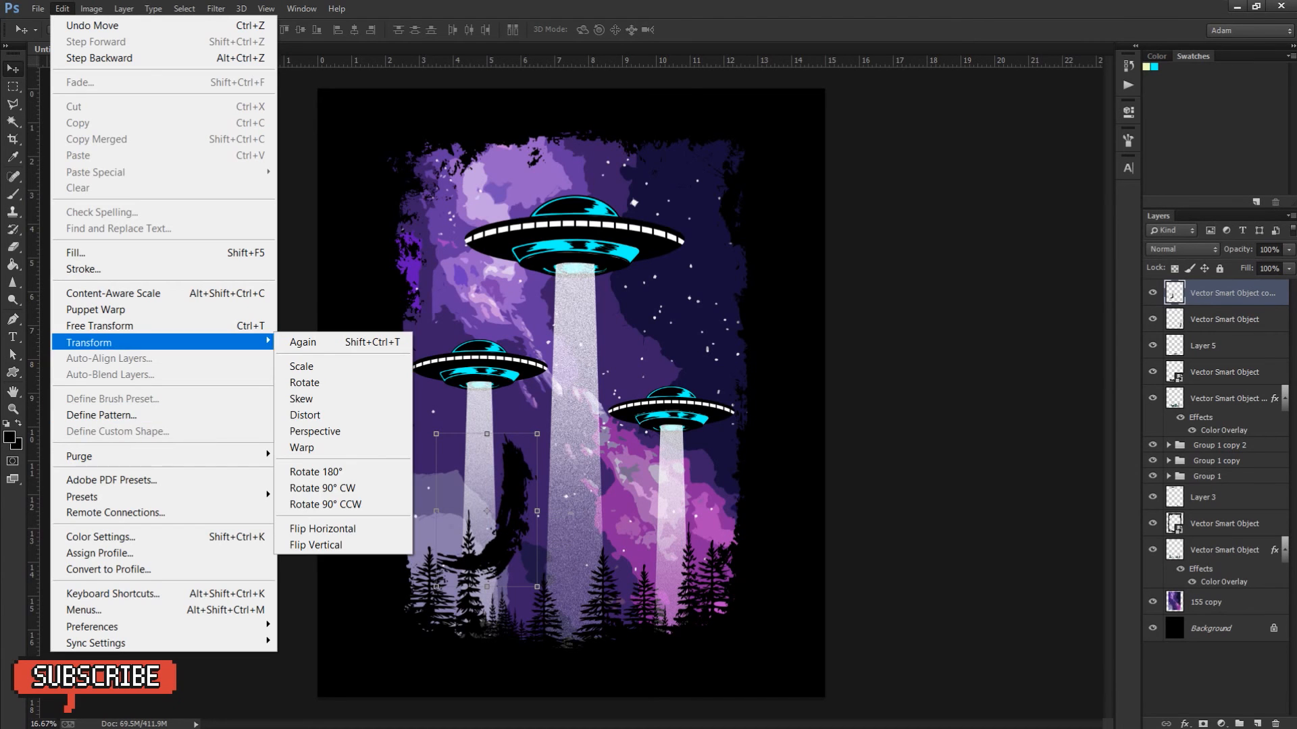
click(317, 546)
drag(486, 520, 450, 601)
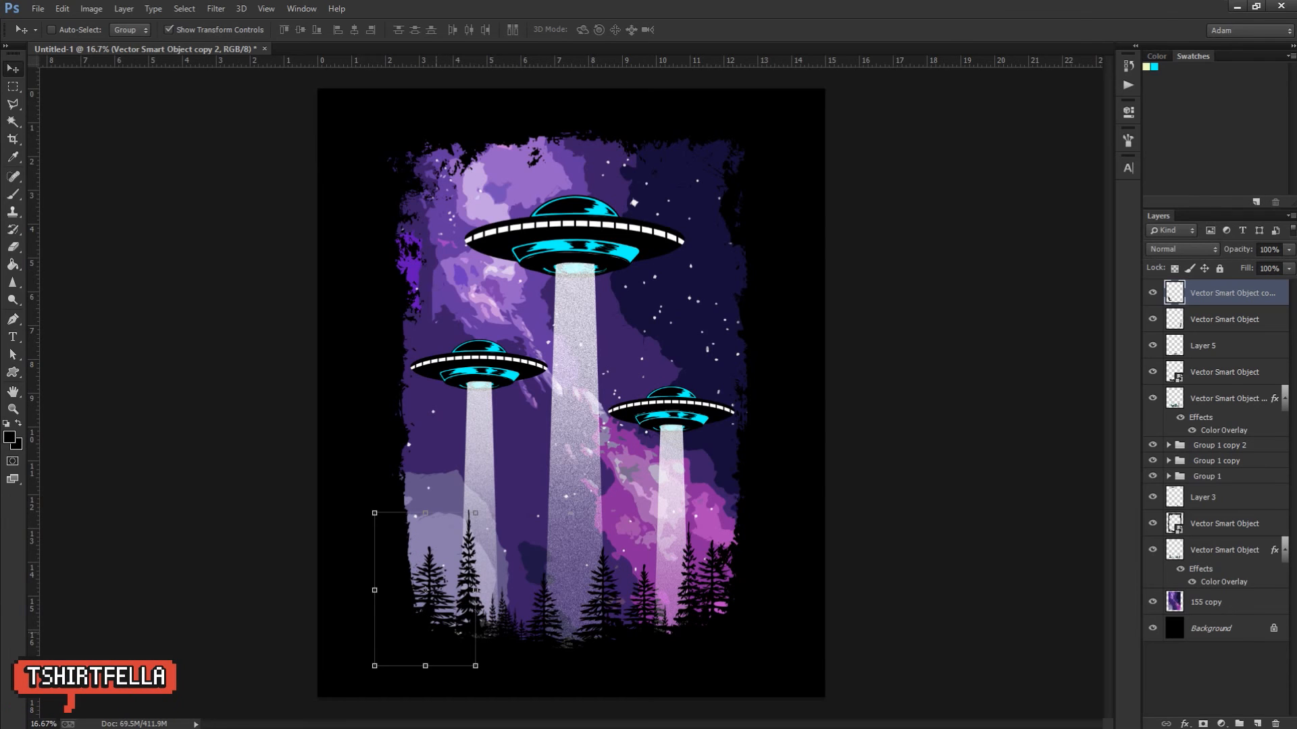
key(z)
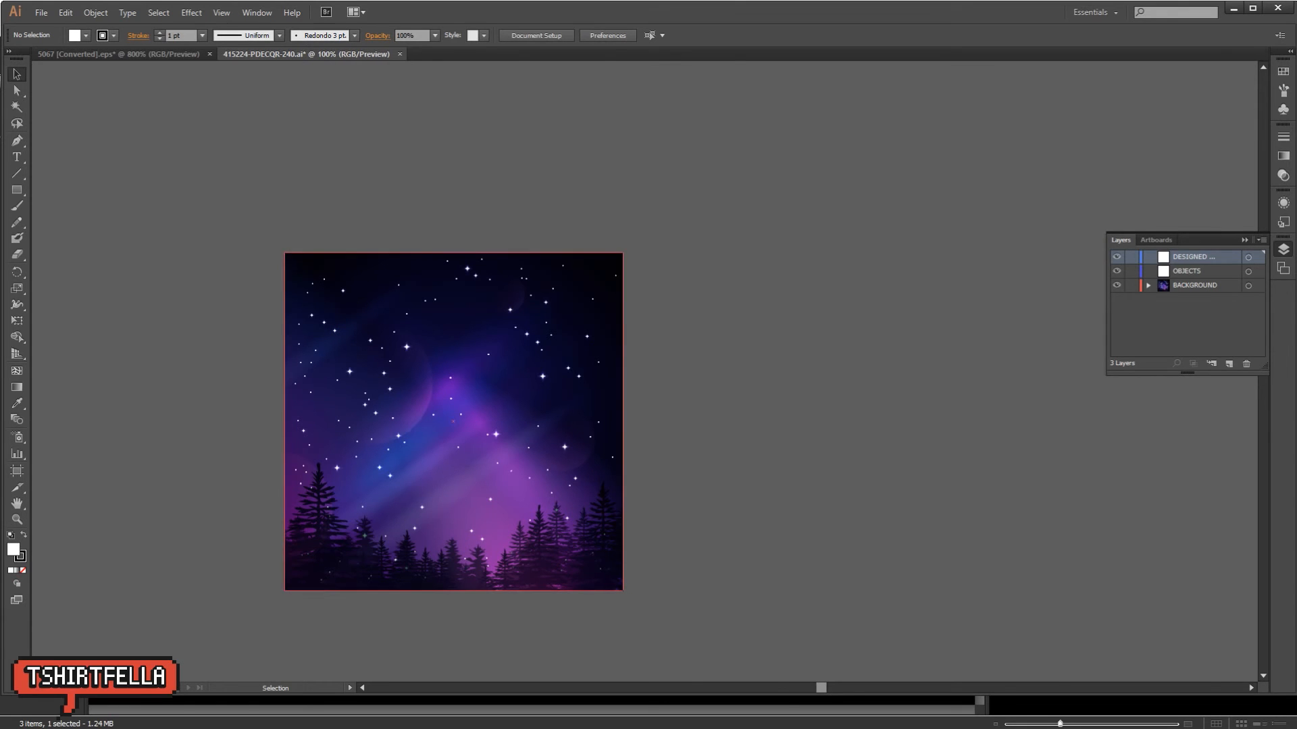
Step: Delete the background colour shapes, glows and large circle that cover the sky in the night-forest illustration
click(454, 435)
key(Delete)
click(453, 436)
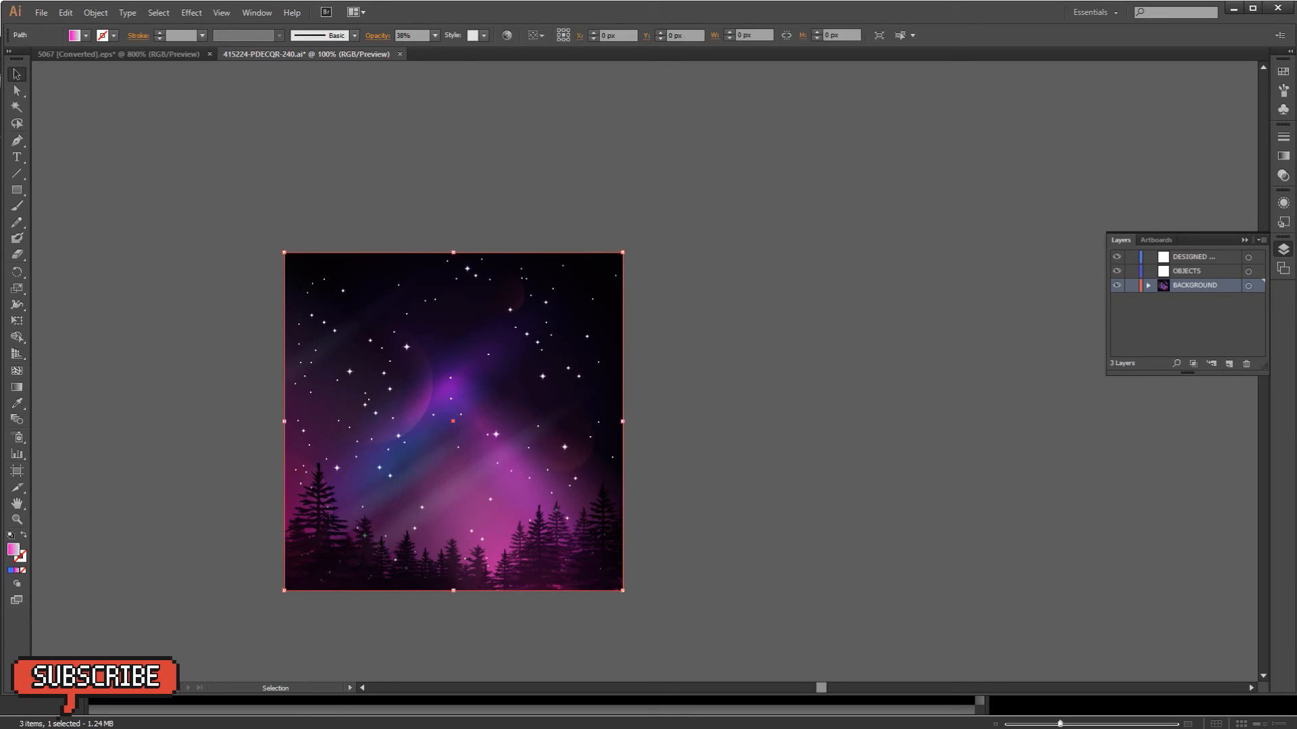
key(Delete)
click(452, 435)
key(Delete)
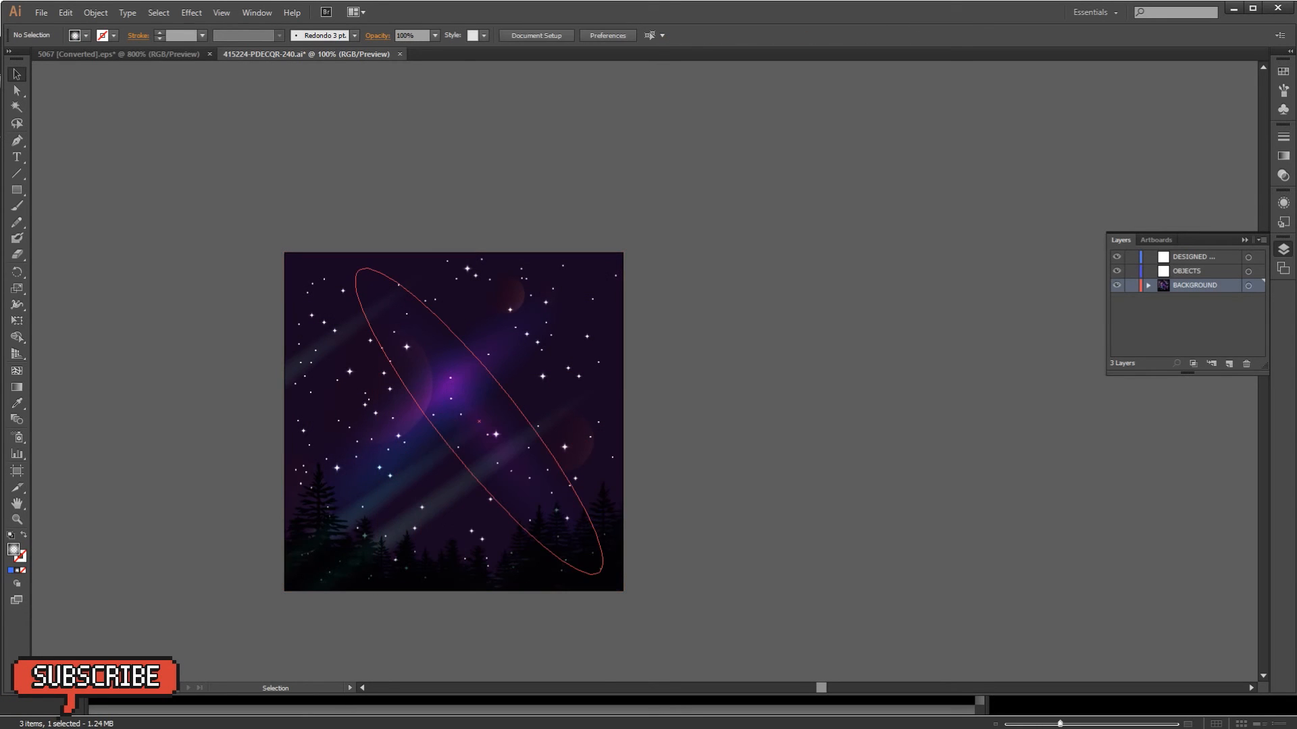
click(452, 436)
key(Delete)
click(466, 476)
key(Delete)
click(456, 443)
key(Delete)
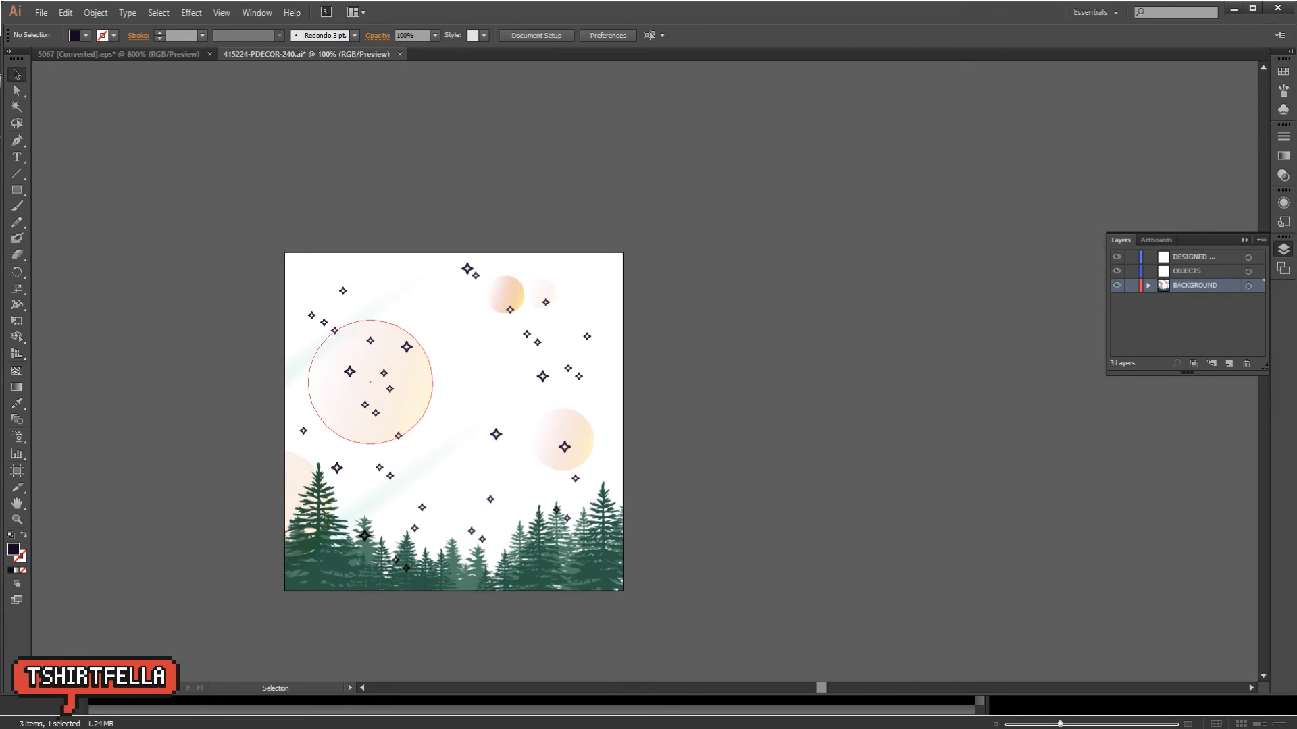
click(397, 372)
key(Delete)
Step: Move the star group off the artboard to empty canvas and delete all of its white shapes
drag(415, 344, 930, 327)
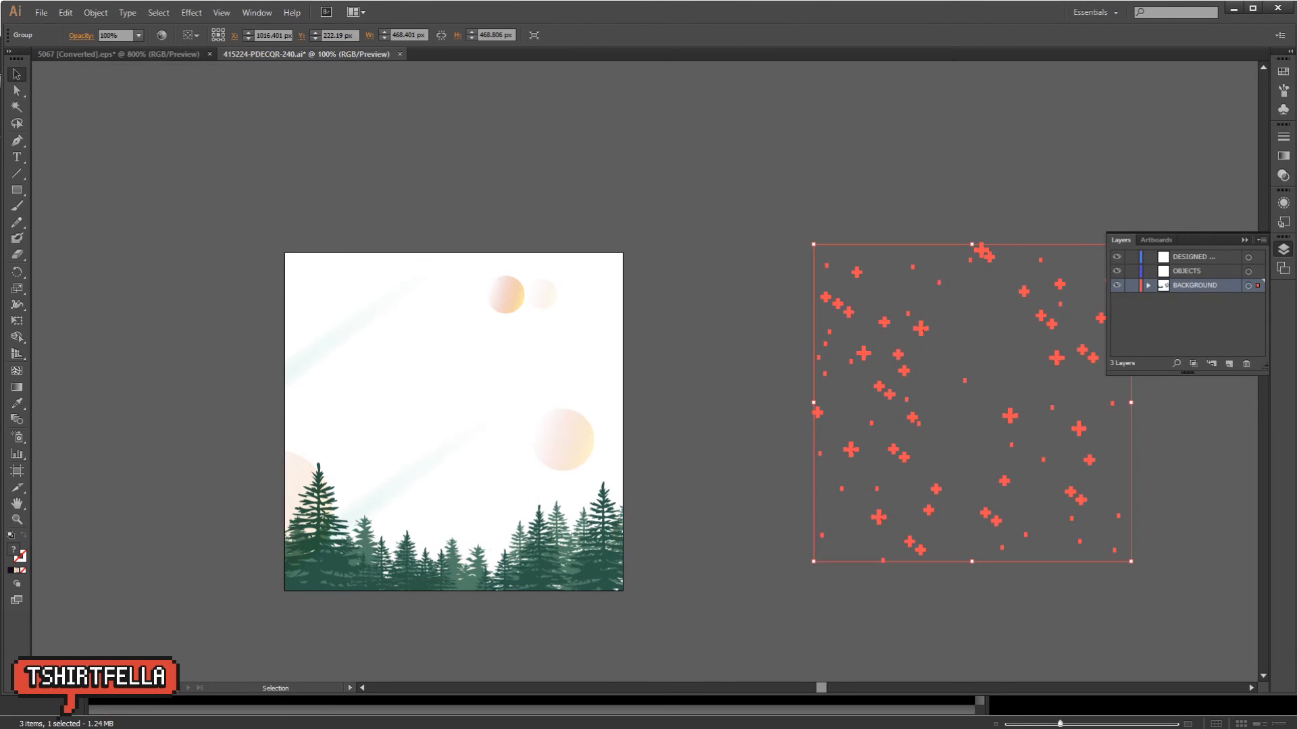
drag(725, 148, 1219, 634)
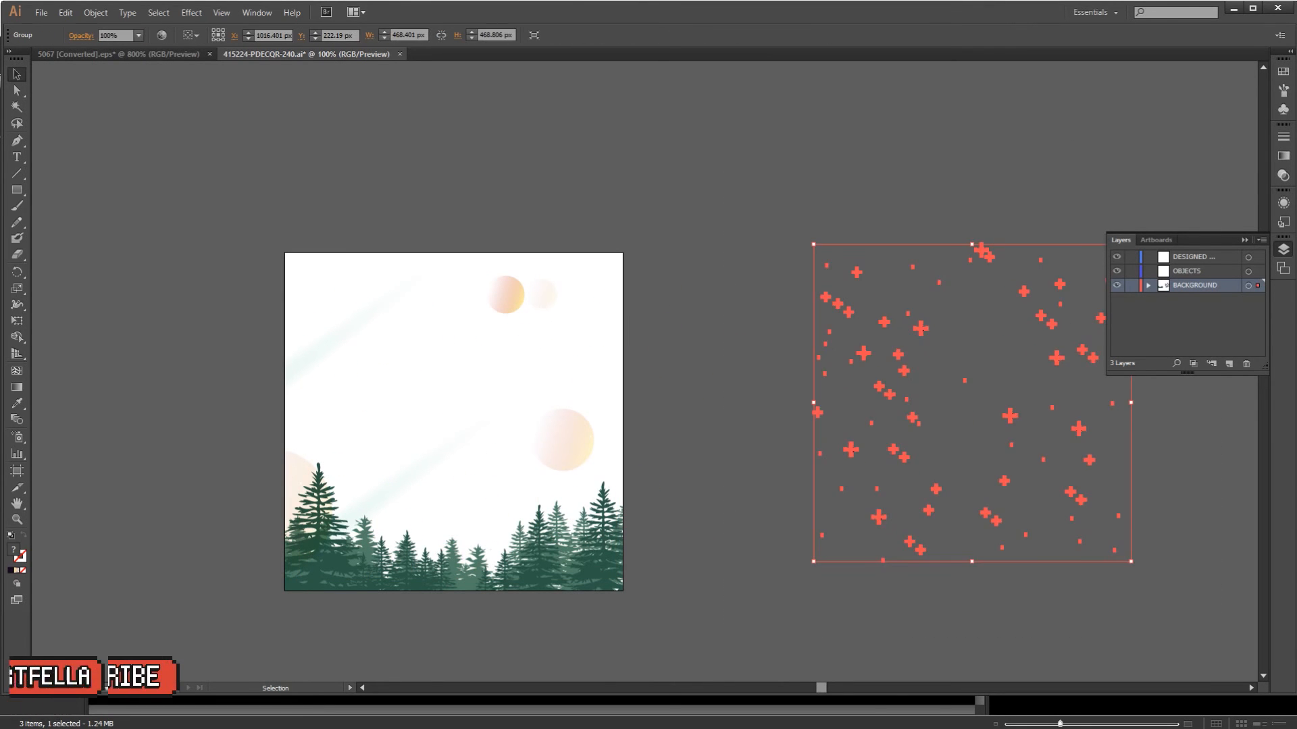
click(1220, 633)
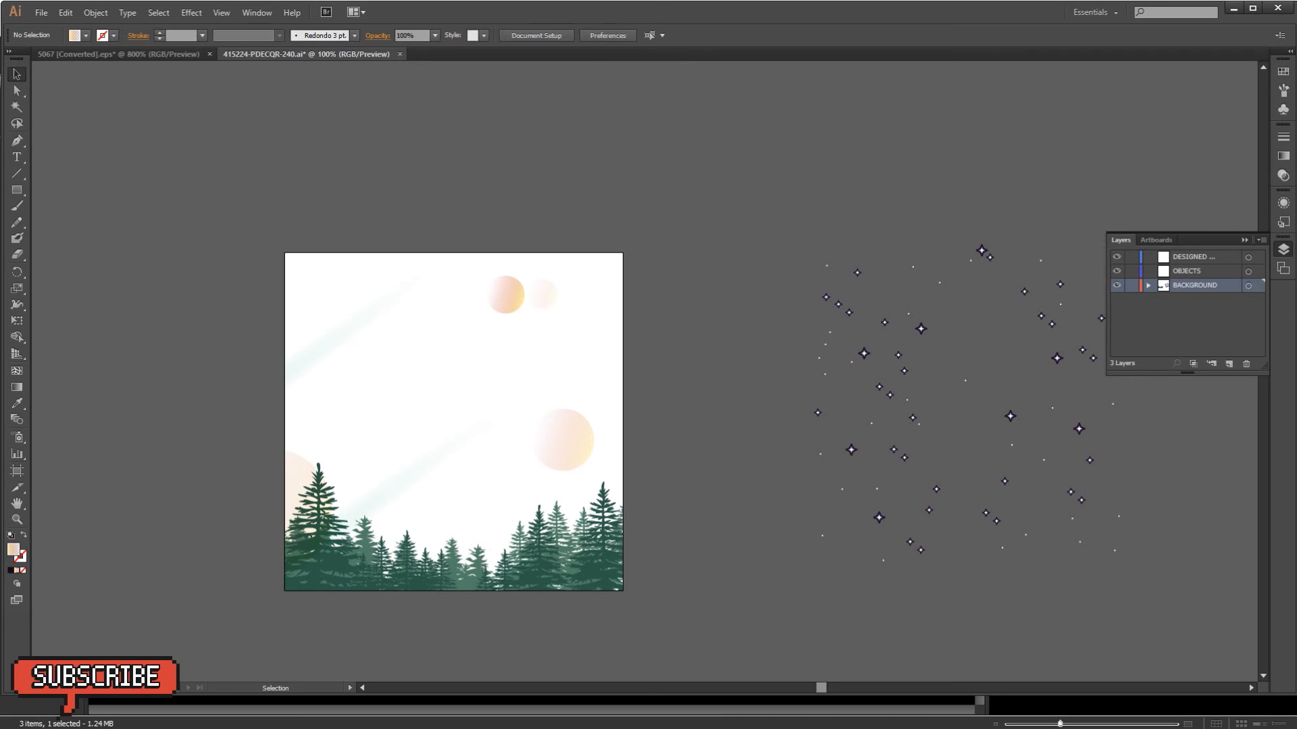
key(y)
click(913, 267)
key(Delete)
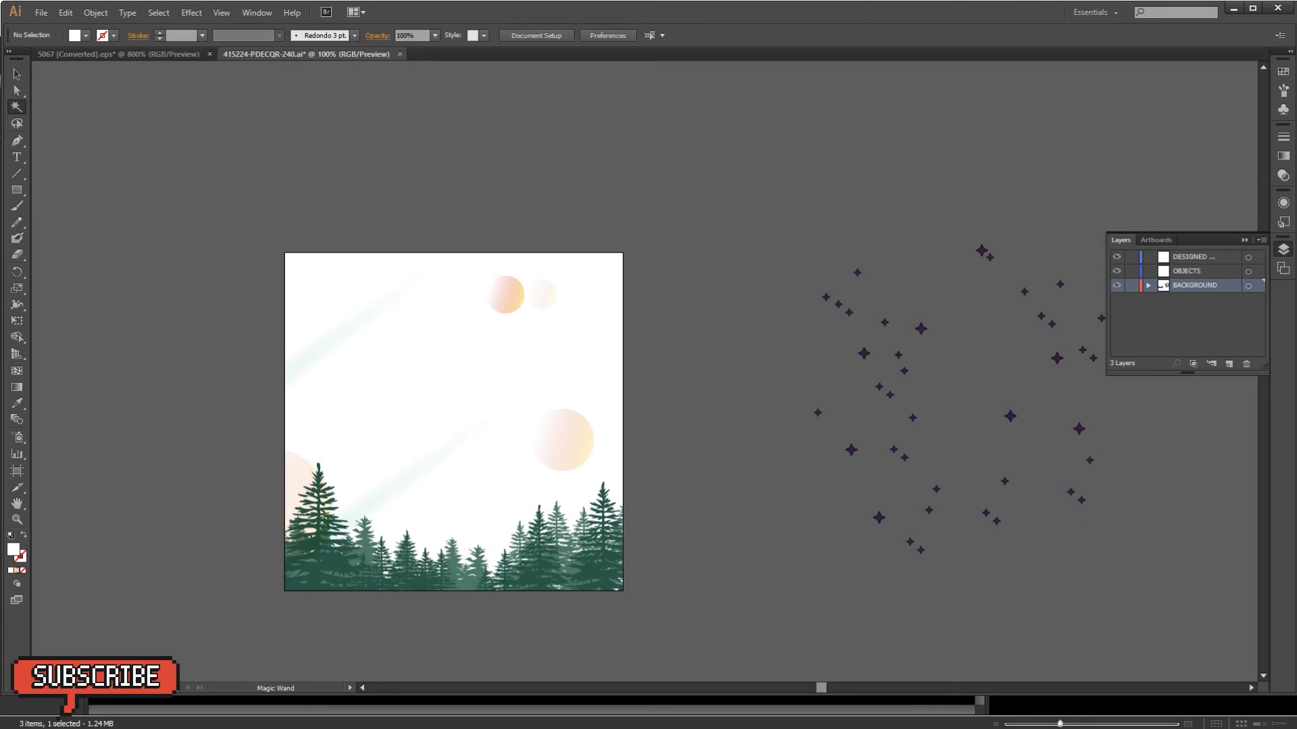
Step: Select the remaining dark four-point stars and bring them into the UFO design in Photoshop
key(a)
drag(788, 219, 1205, 624)
key(v)
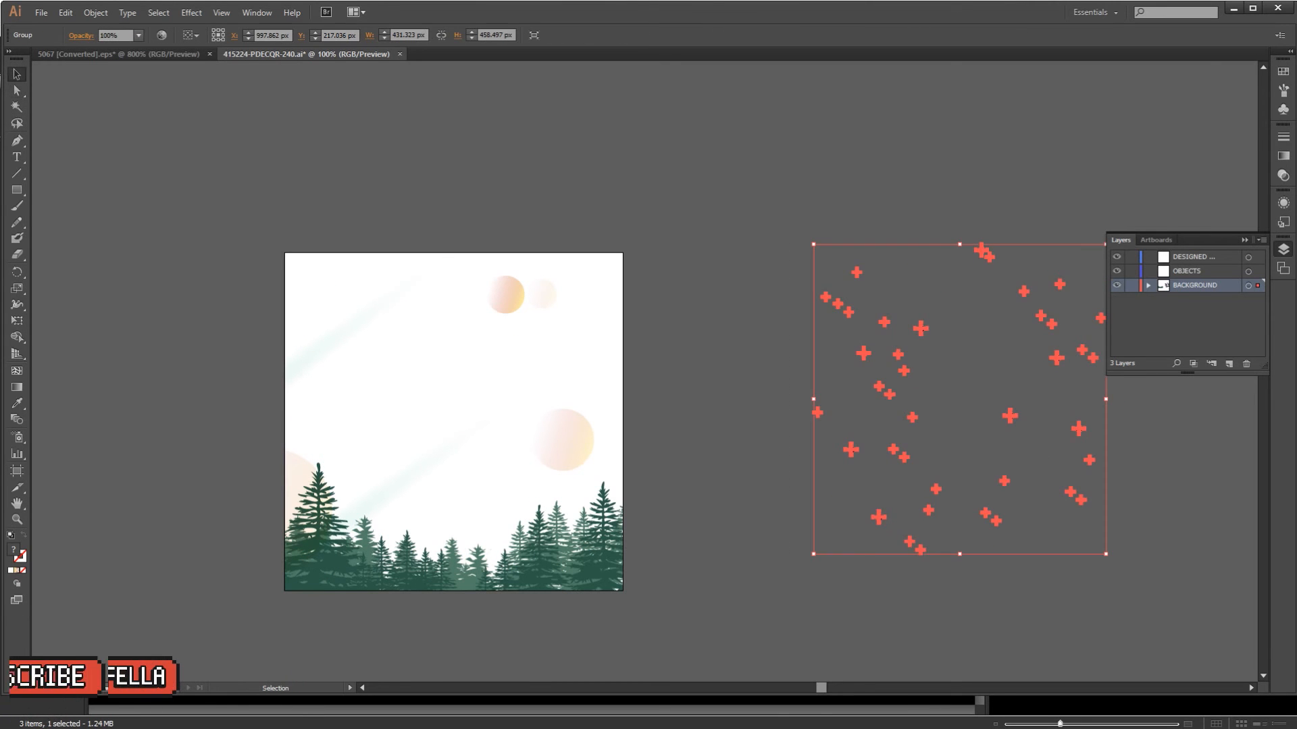
drag(921, 330, 481, 439)
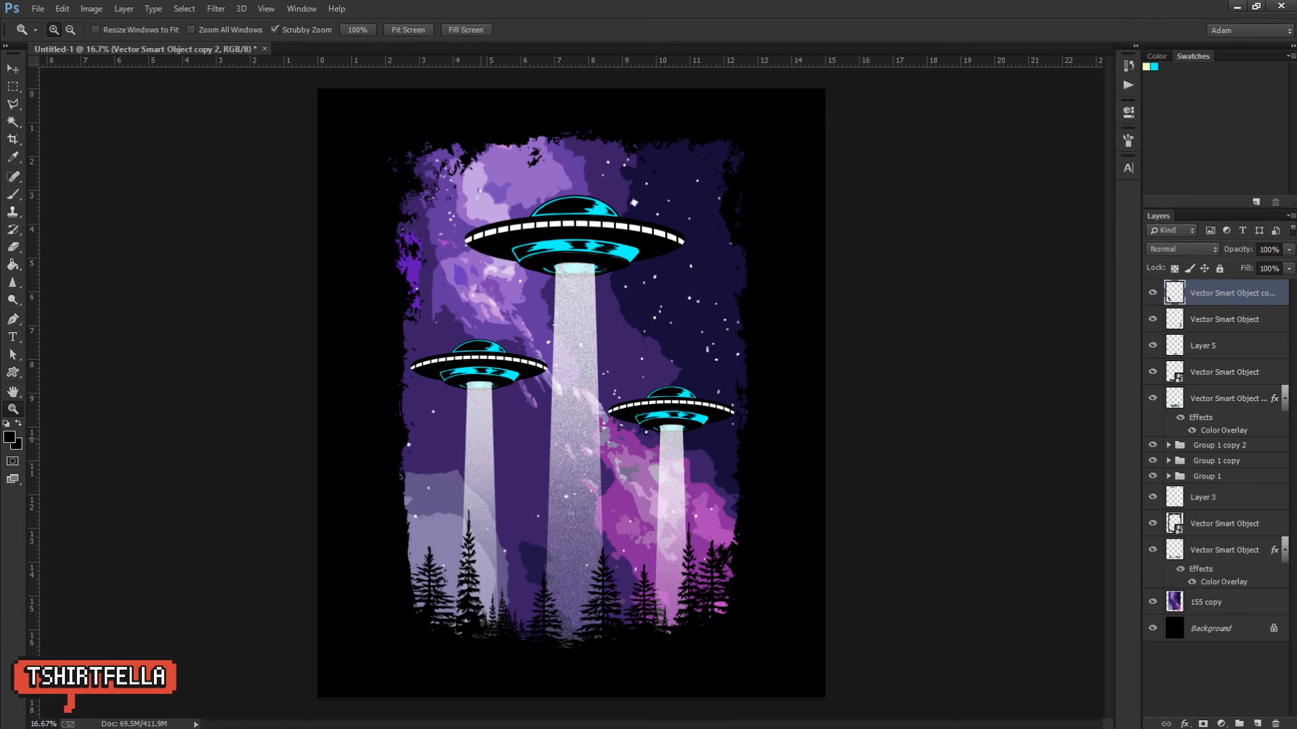
drag(481, 439, 481, 438)
key(Return)
key(v)
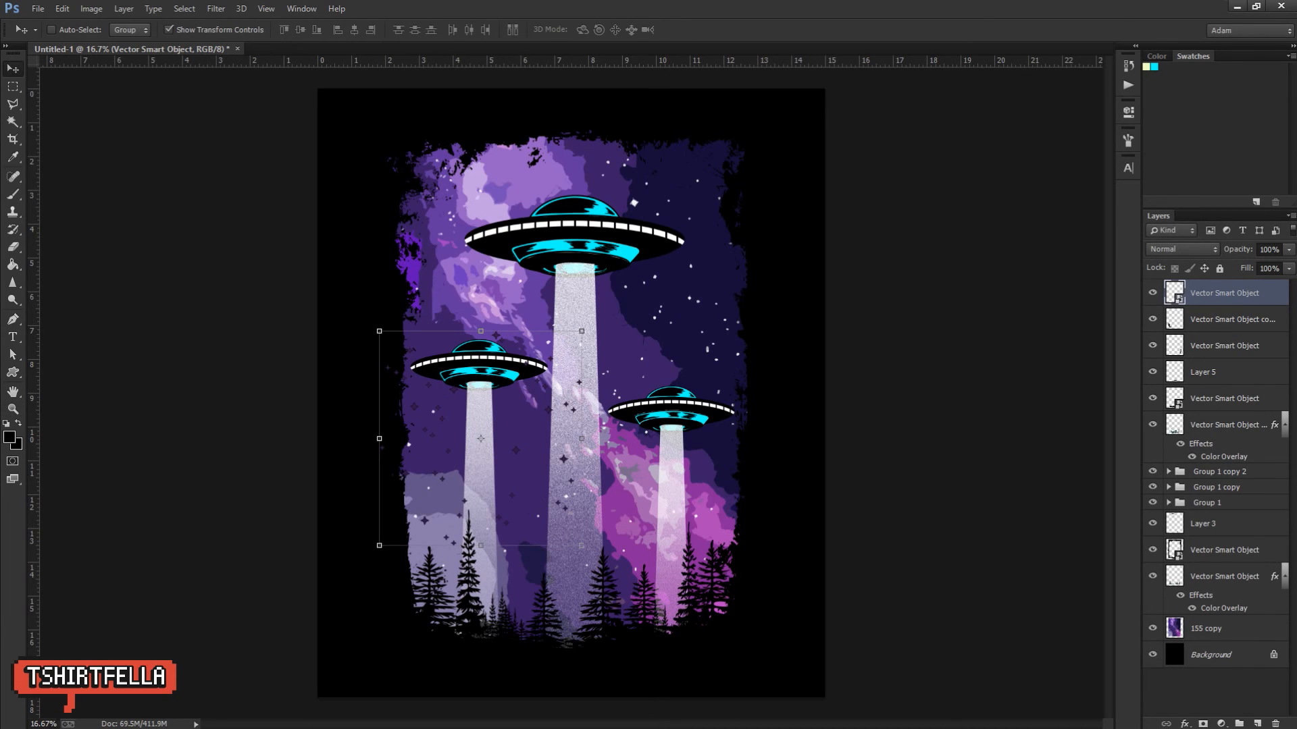
Step: Send the stars layer down the stack to directly above the 155 copy galaxy layer
key(ctrl+bracketleft)
key(ctrl+bracketleft)
key(ctrl+bracketleft)
key(ctrl+bracketleft)
key(ctrl+bracketleft)
key(ctrl+bracketleft)
key(ctrl+bracketleft)
key(ctrl+bracketleft)
key(ctrl+bracketleft)
key(ctrl+bracketleft)
key(ctrl+bracketleft)
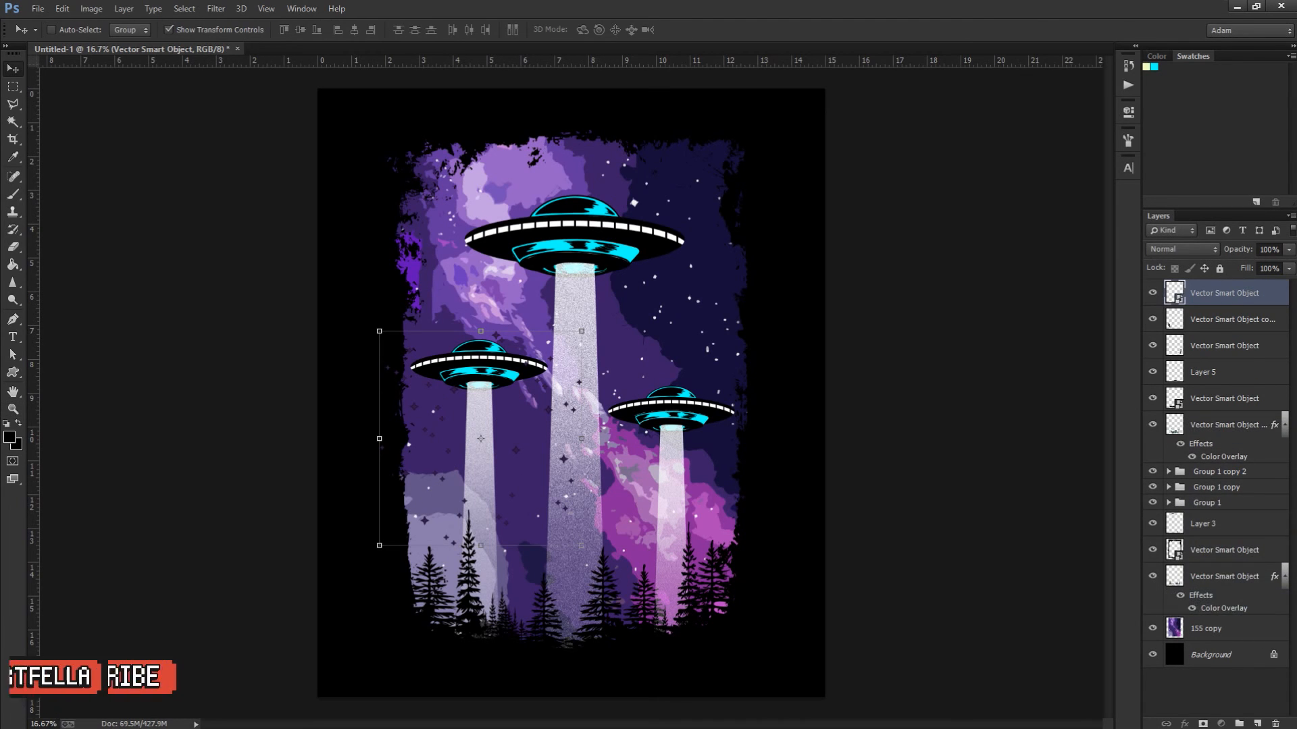
Step: Enlarge the stars and position them across the whole galaxy area
drag(556, 458, 611, 267)
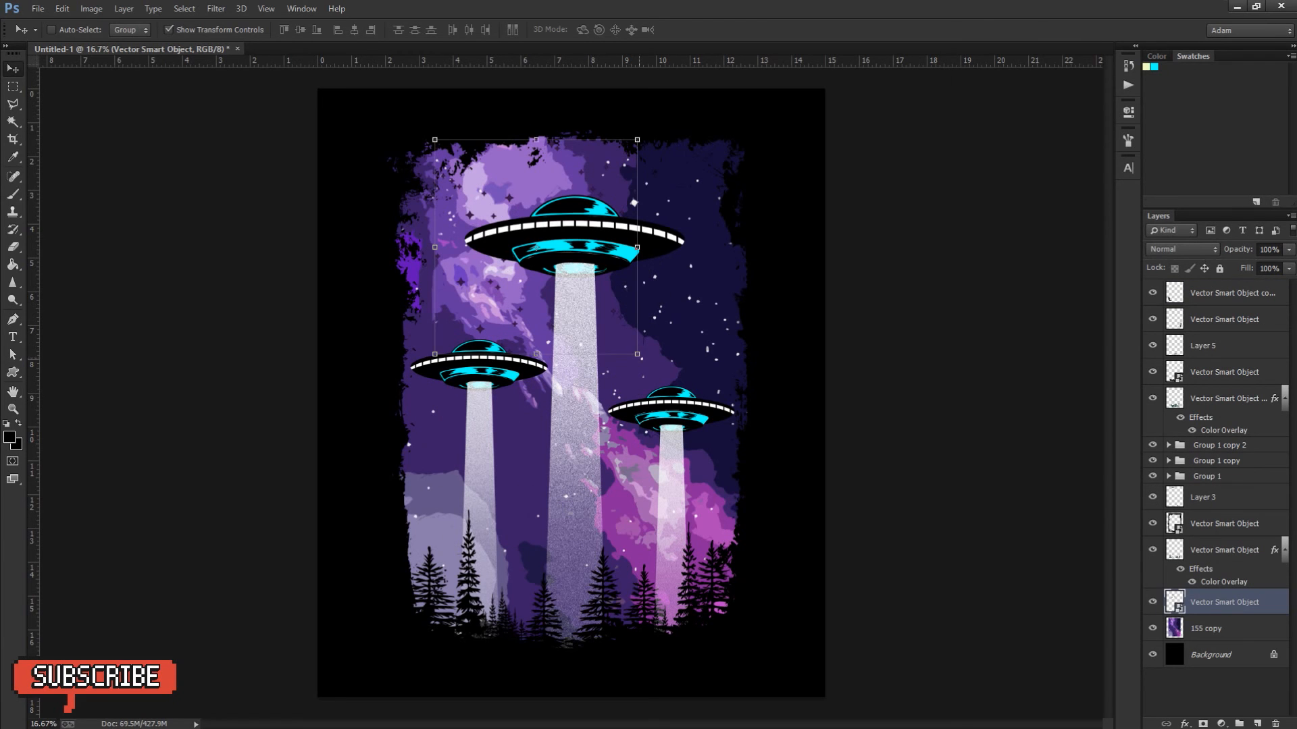
drag(637, 354, 805, 534)
key(Return)
drag(636, 337, 659, 365)
Step: Rasterize the stars smart object layer
key(g)
click(649, 399)
click(623, 287)
key(v)
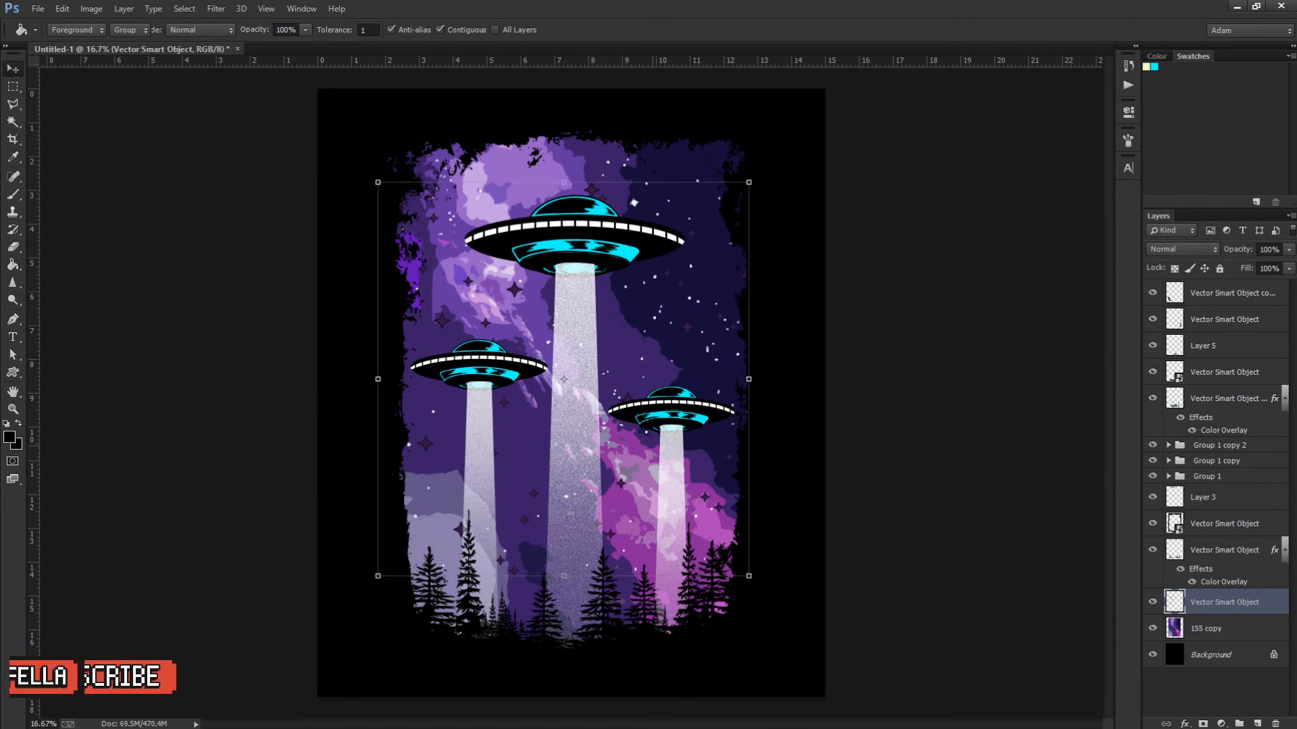
Step: Apply a white (ffffff) Color Overlay to the stars layer and nudge the stars slightly
click(1184, 724)
click(1148, 649)
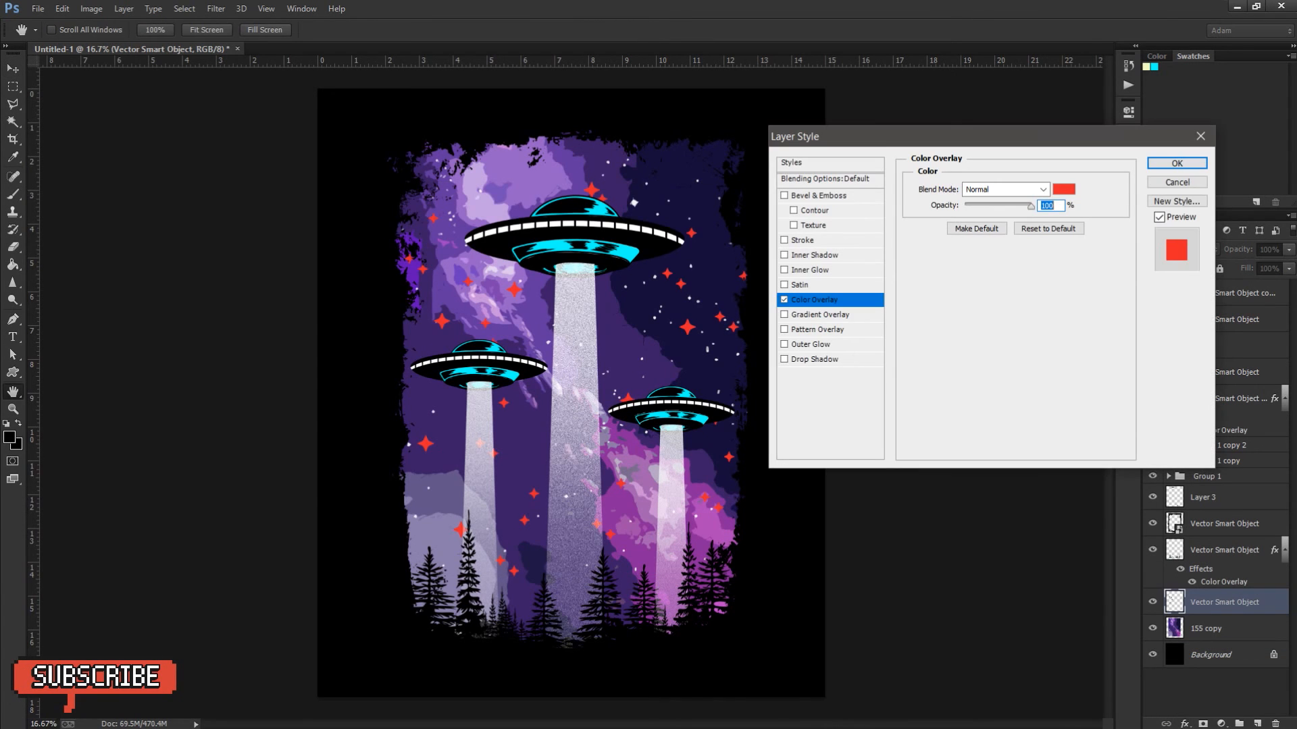
click(1064, 190)
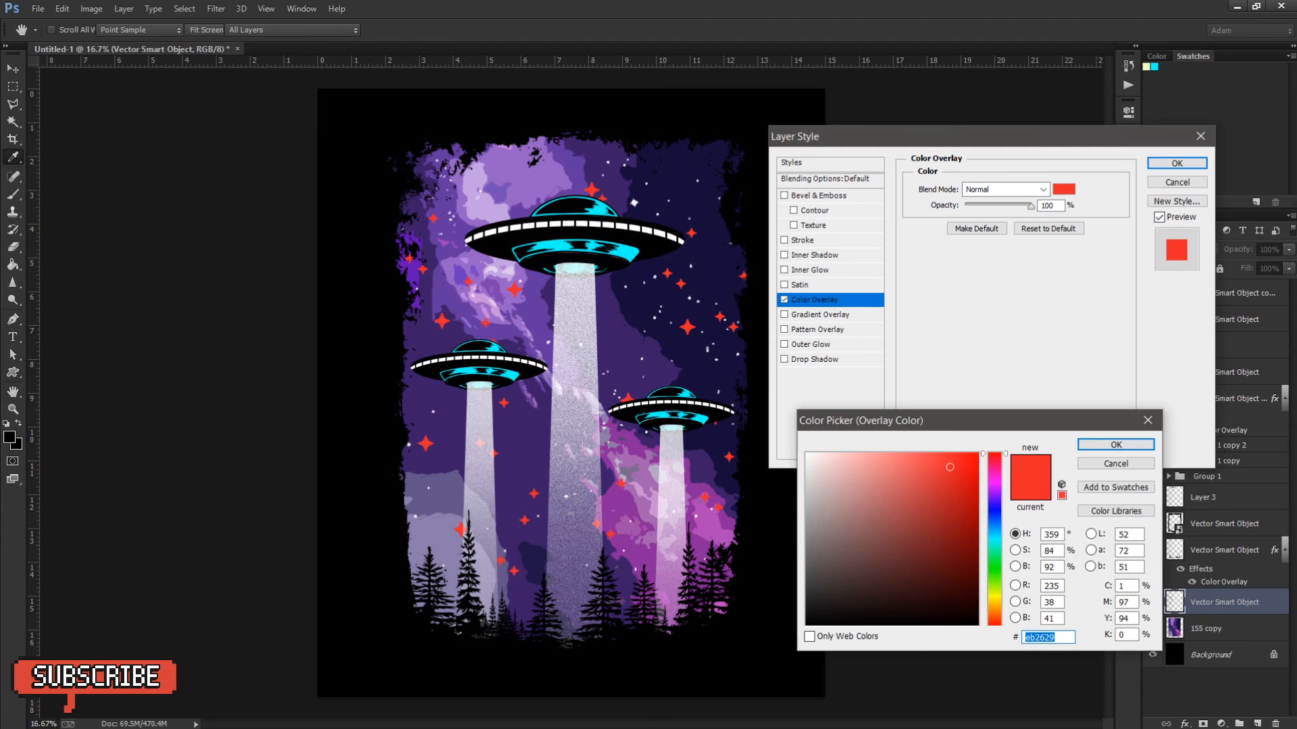
text(ffffff)
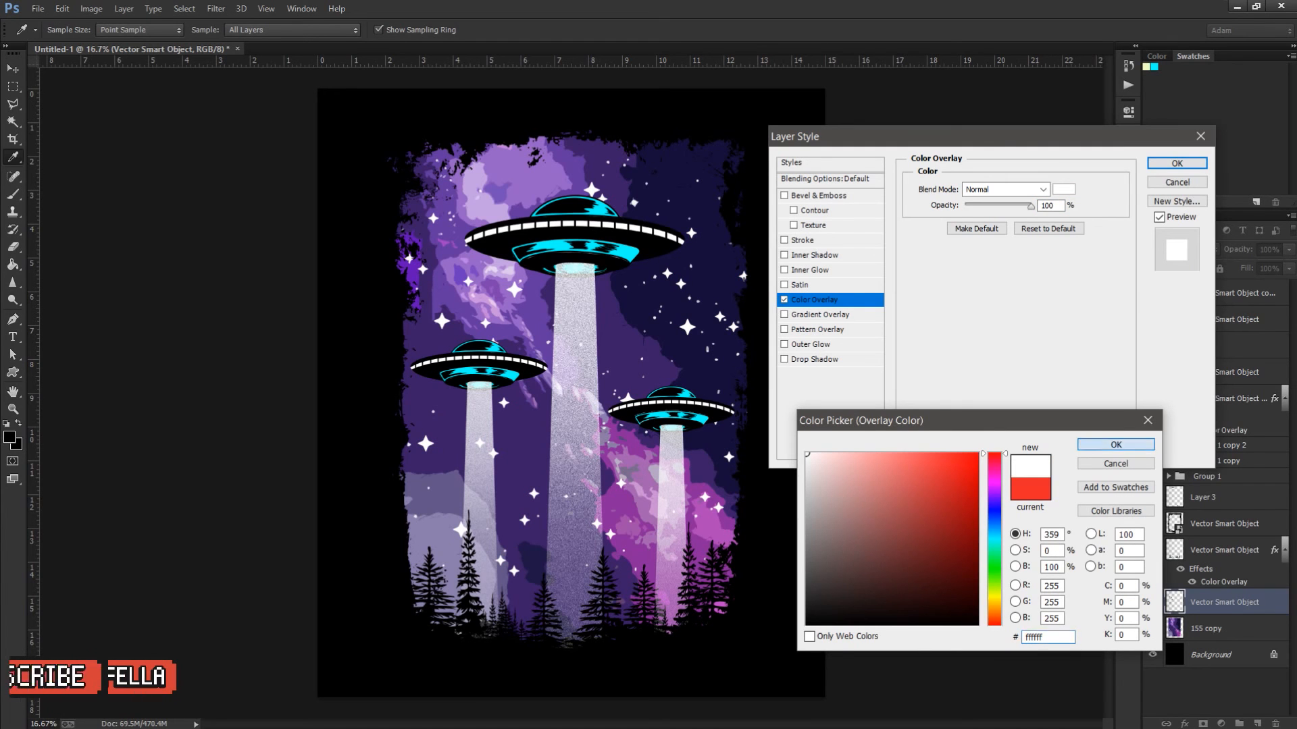
key(Return)
key(Return)
mouse_move(696, 419)
mouse_down()
mouse_move(738, 435)
mouse_move(681, 427)
mouse_move(694, 422)
mouse_up()
Step: Erase surplus stars around the large saucer and near the galaxy's edges
key(e)
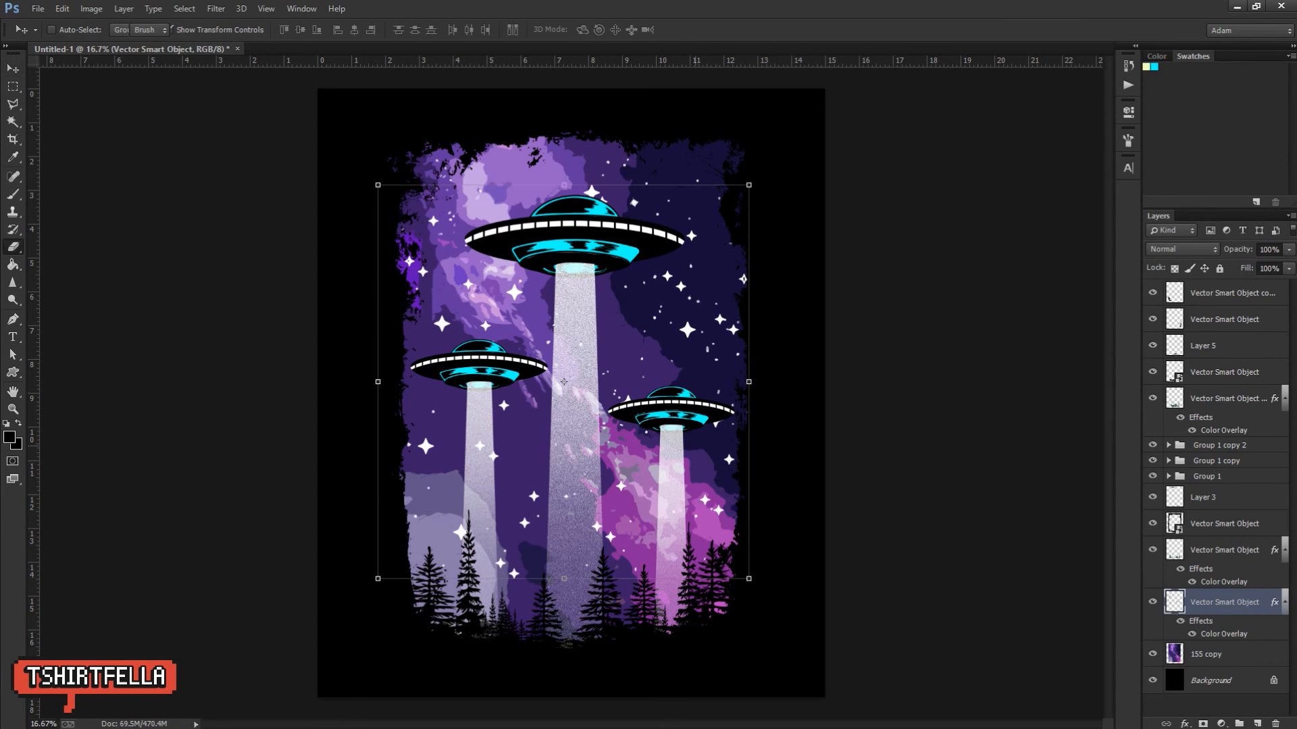
drag(718, 517, 728, 462)
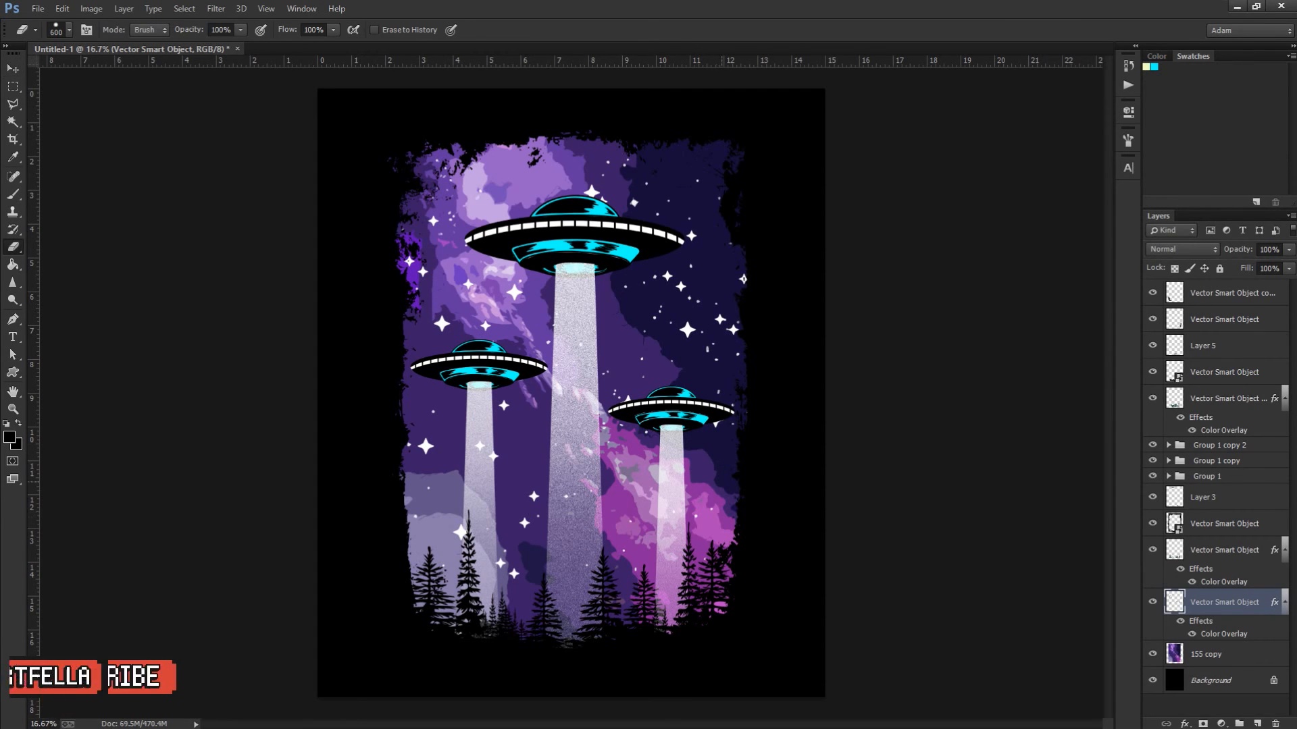
key(ctrl+z)
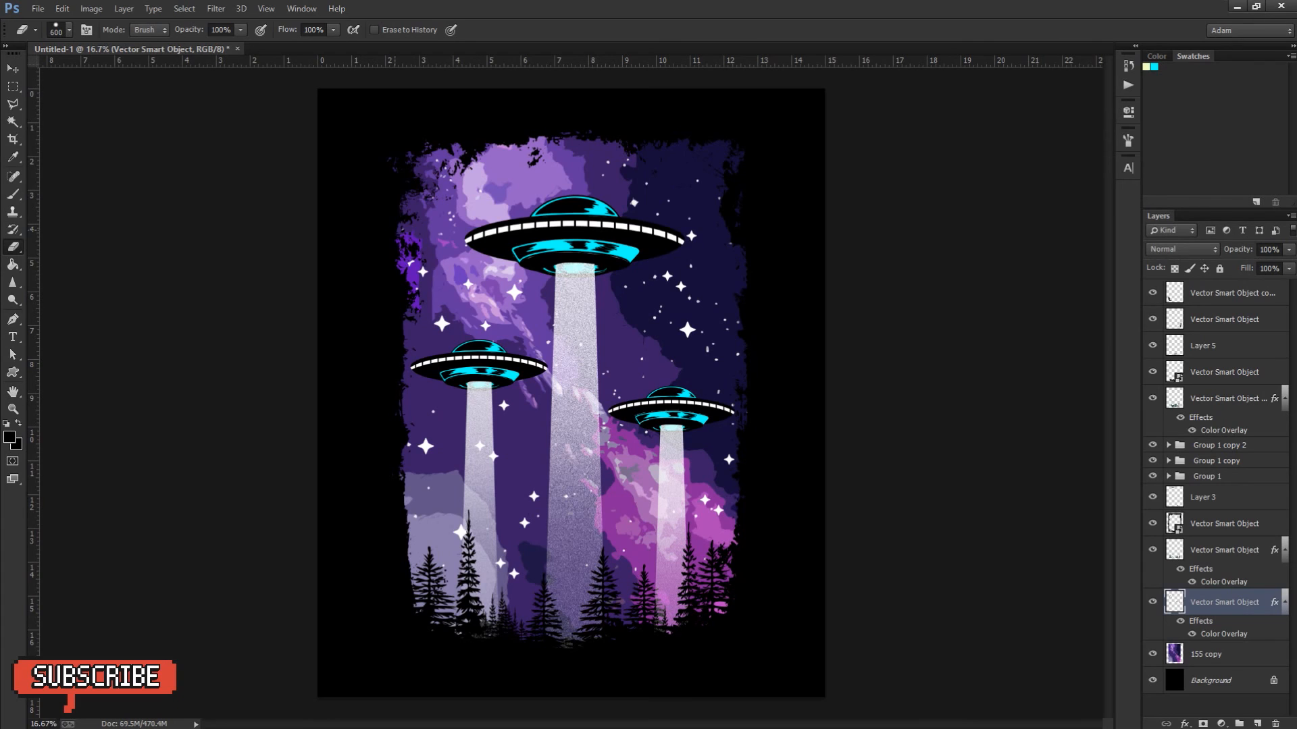
drag(663, 261, 694, 217)
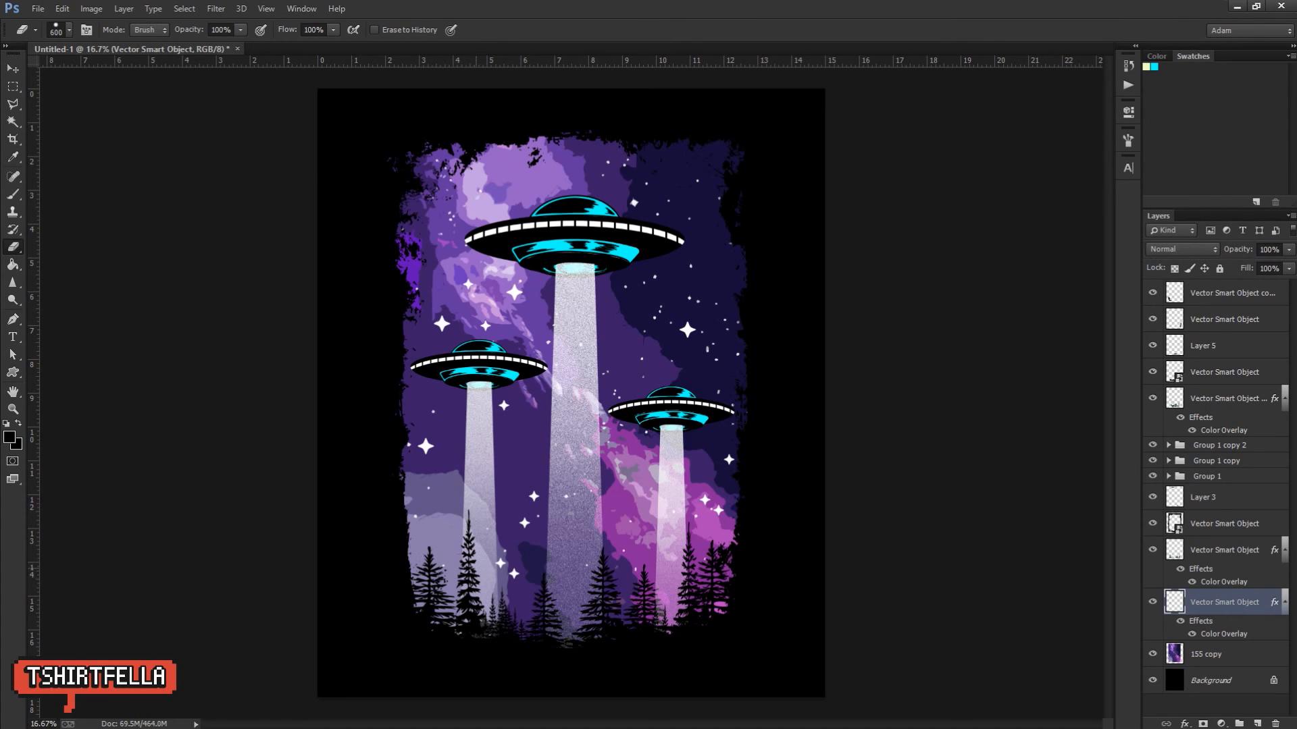
Step: Duplicate the stars layer, shift the copy to the galaxy's upper-right area, and erase its surplus stars
key(v)
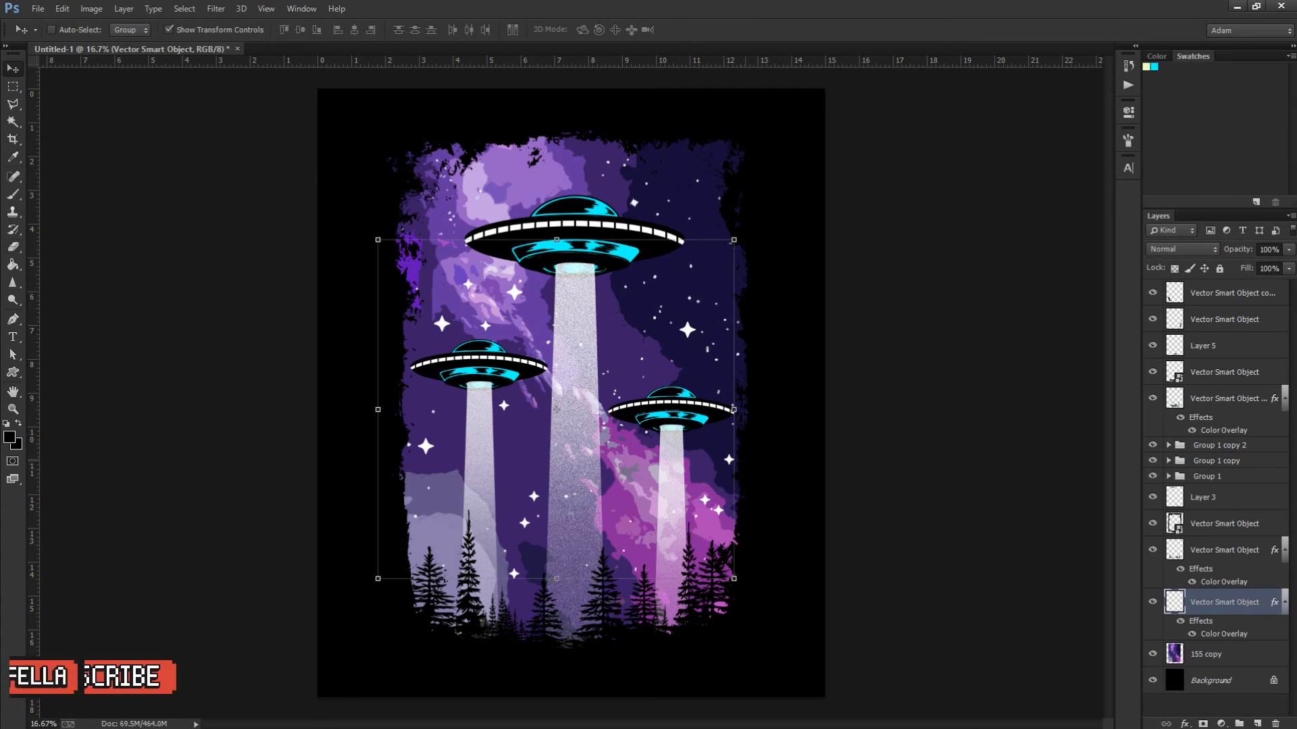
key(ctrl+j)
drag(480, 495, 760, 277)
key(e)
mouse_move(794, 358)
mouse_down()
mouse_move(775, 132)
mouse_move(724, 101)
mouse_up()
key(v)
drag(779, 236, 790, 196)
key(ctrl+j)
drag(940, 200, 400, 221)
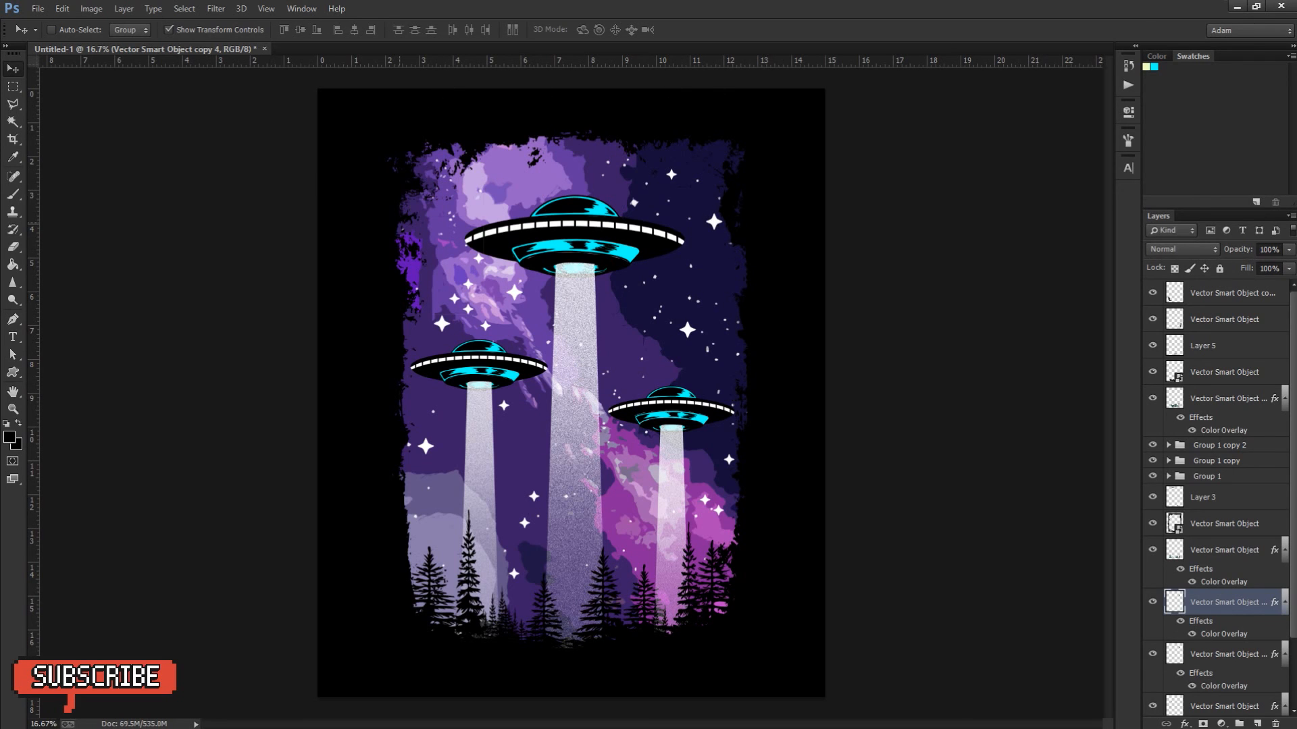
key(ctrl+z)
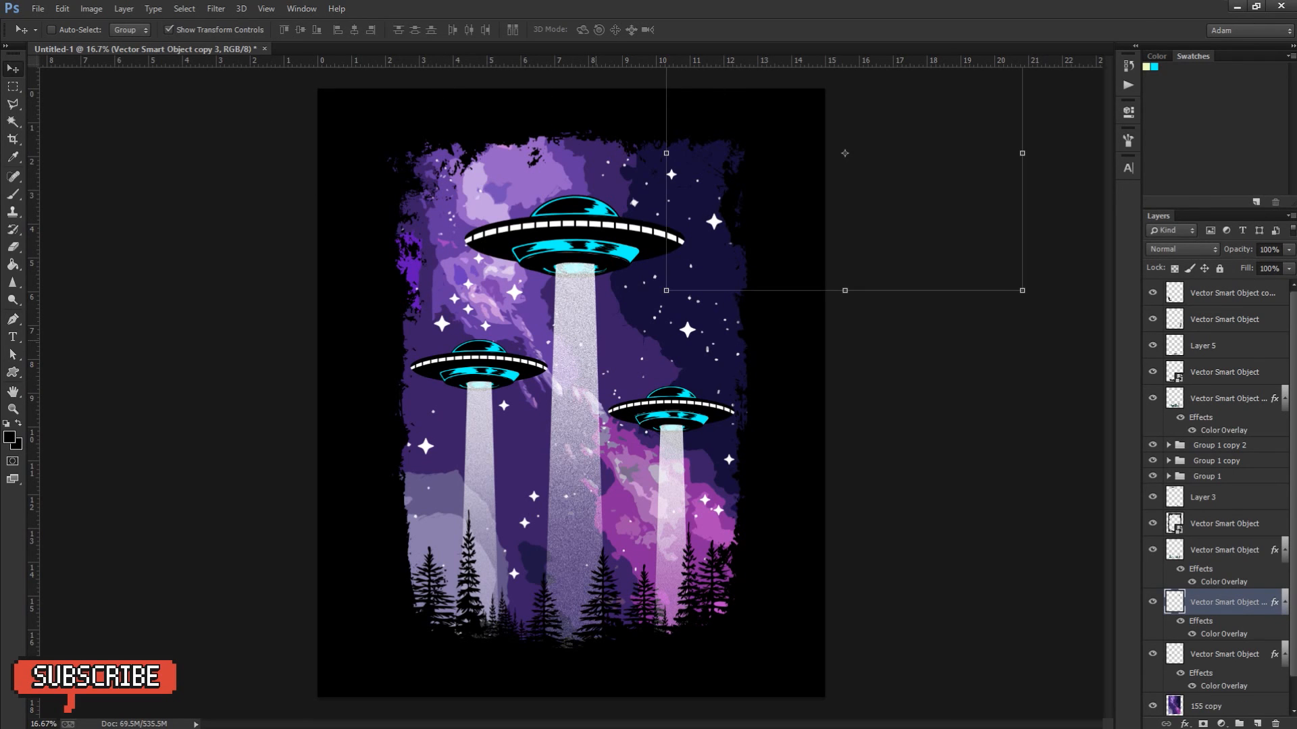
Step: Duplicate the original stars layer, move the copy up over the galaxy's upper part, and erase its stray and surplus stars
ctrl+click(514, 294)
key(ctrl+j)
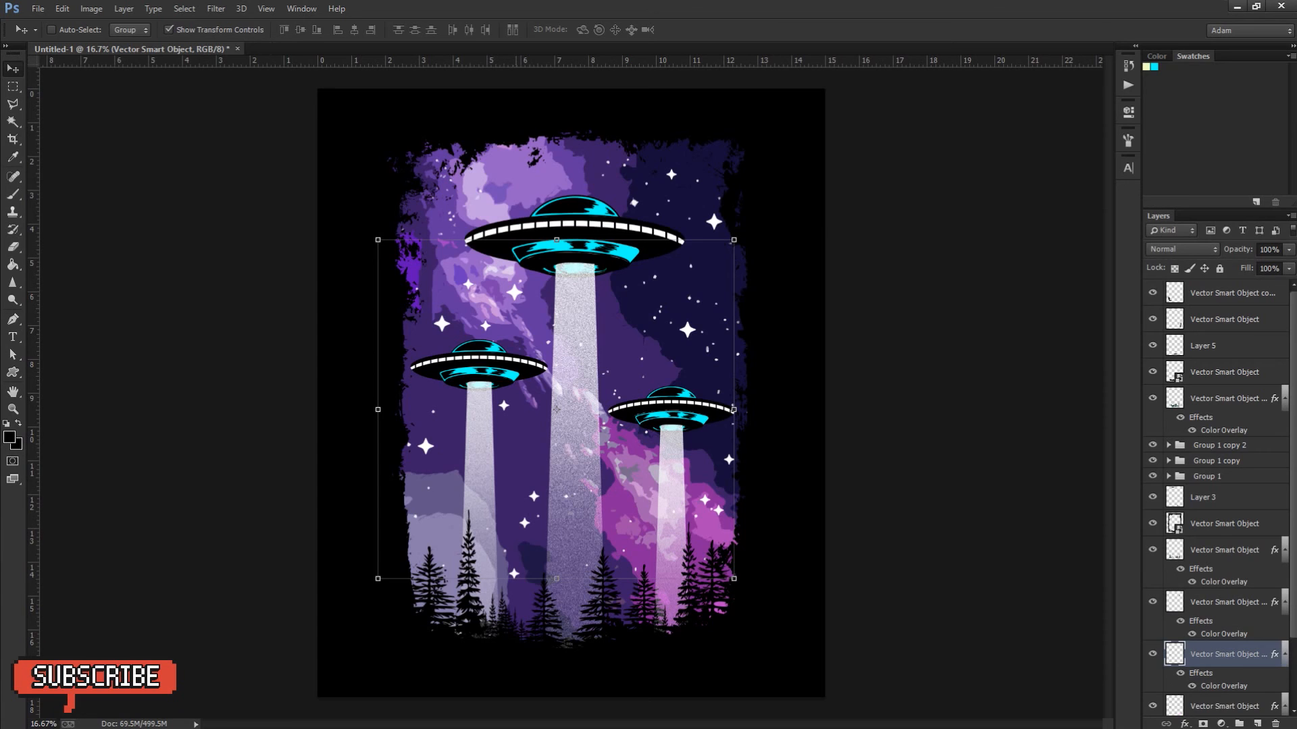
drag(500, 311, 506, 216)
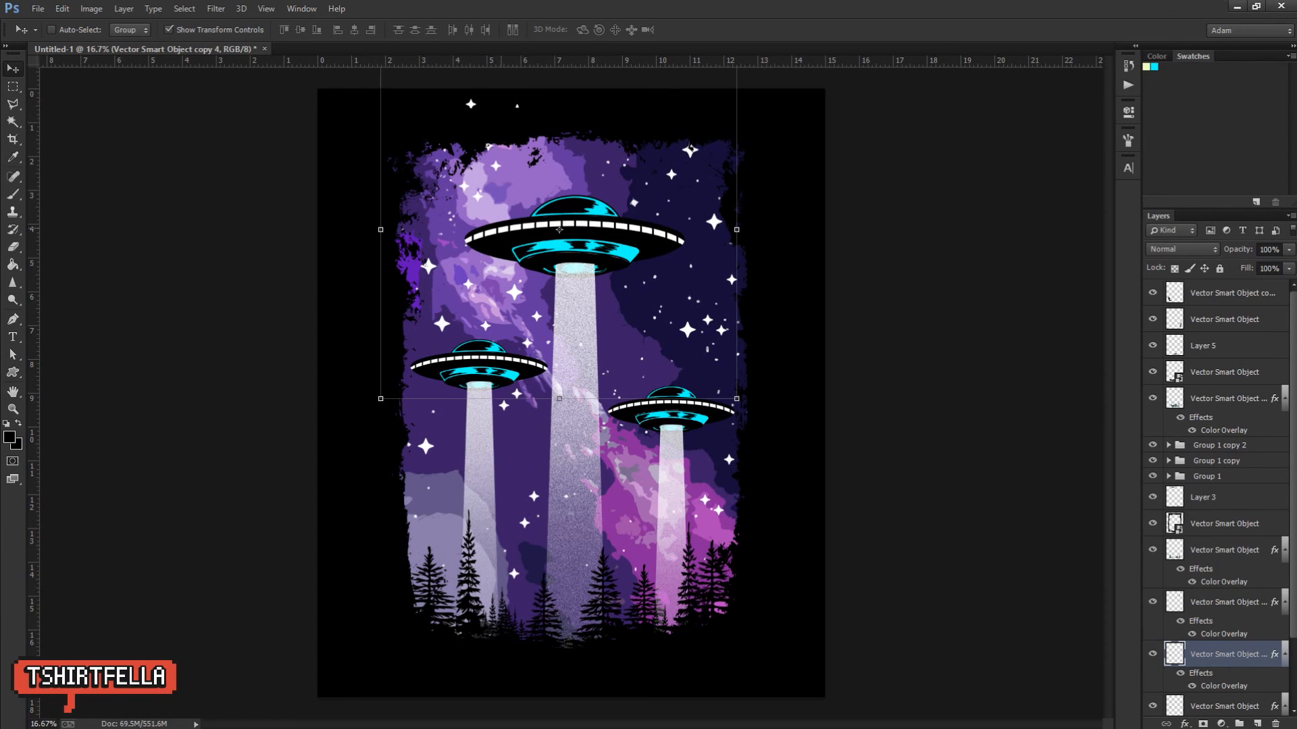
key(e)
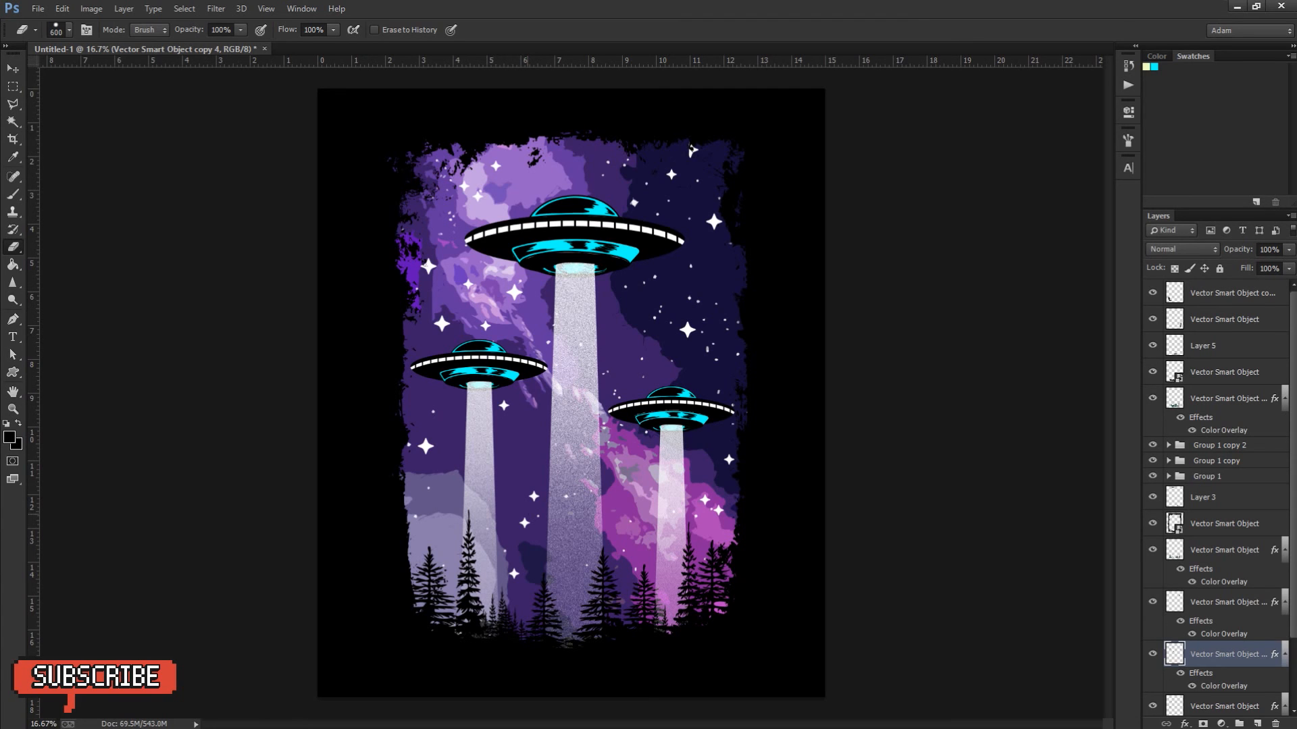
key(z)
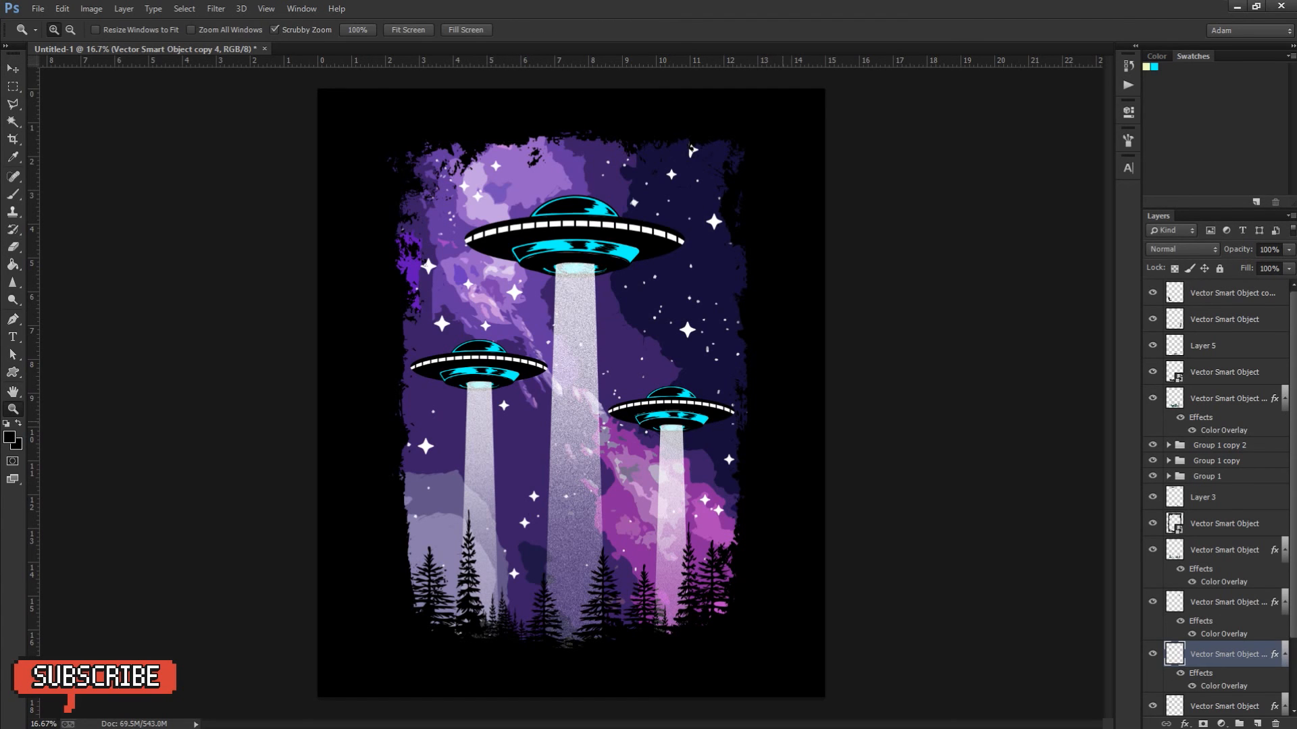
key(e)
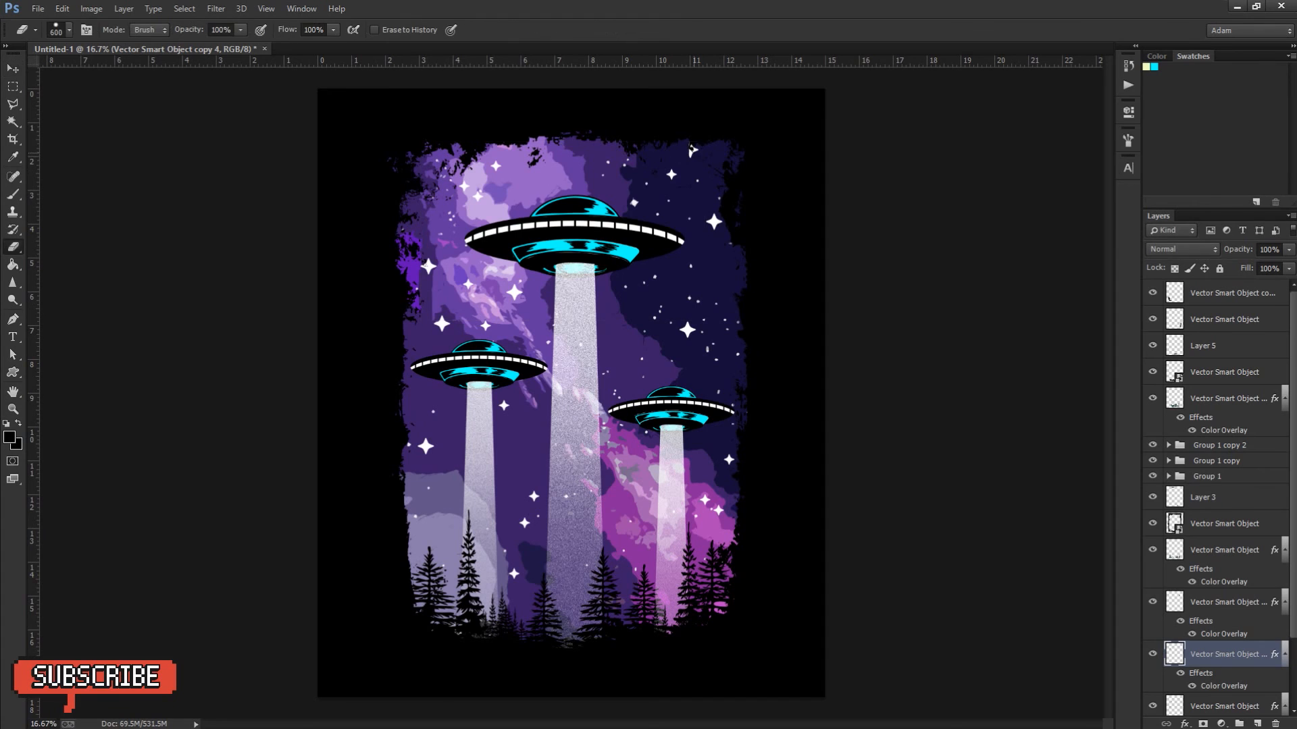
key(v)
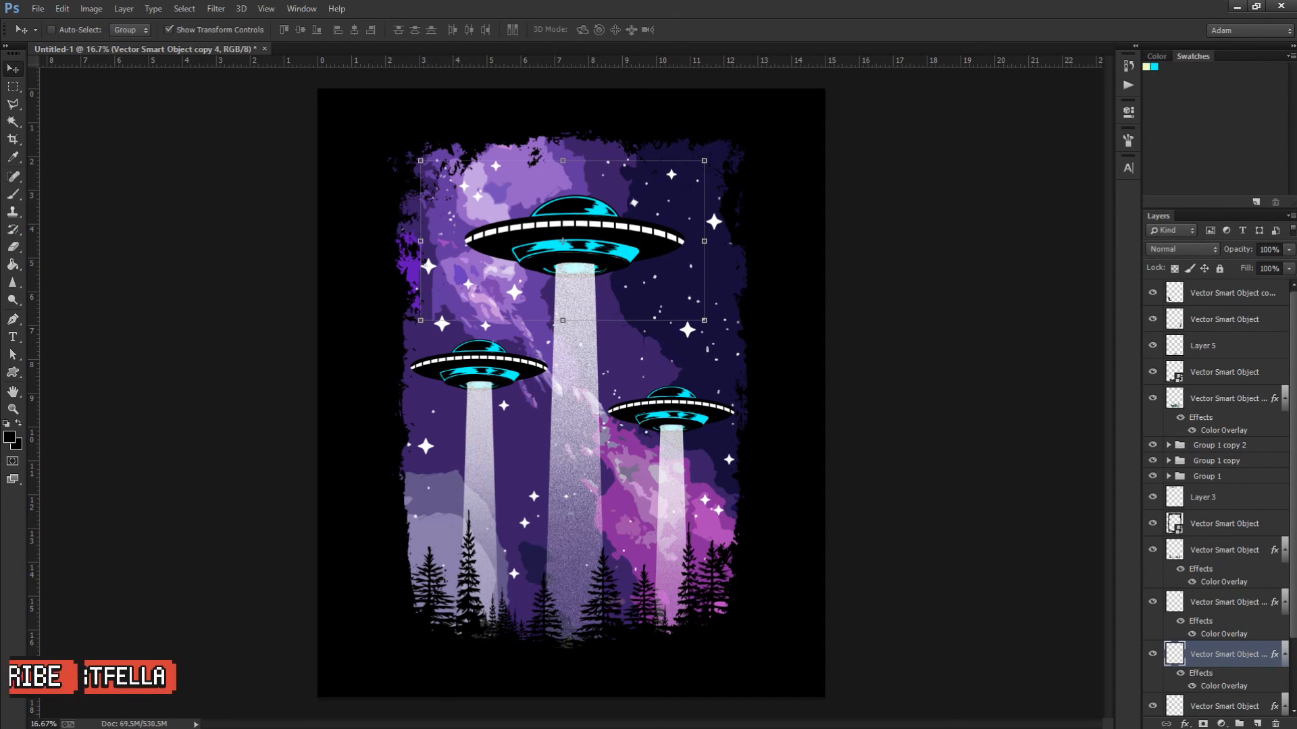
Step: Merge the three star layers into a single layer
click(1228, 602)
scroll(1227, 602, down, 1)
scroll(1228, 602, down, 2)
shift+click(1225, 625)
key(ctrl+e)
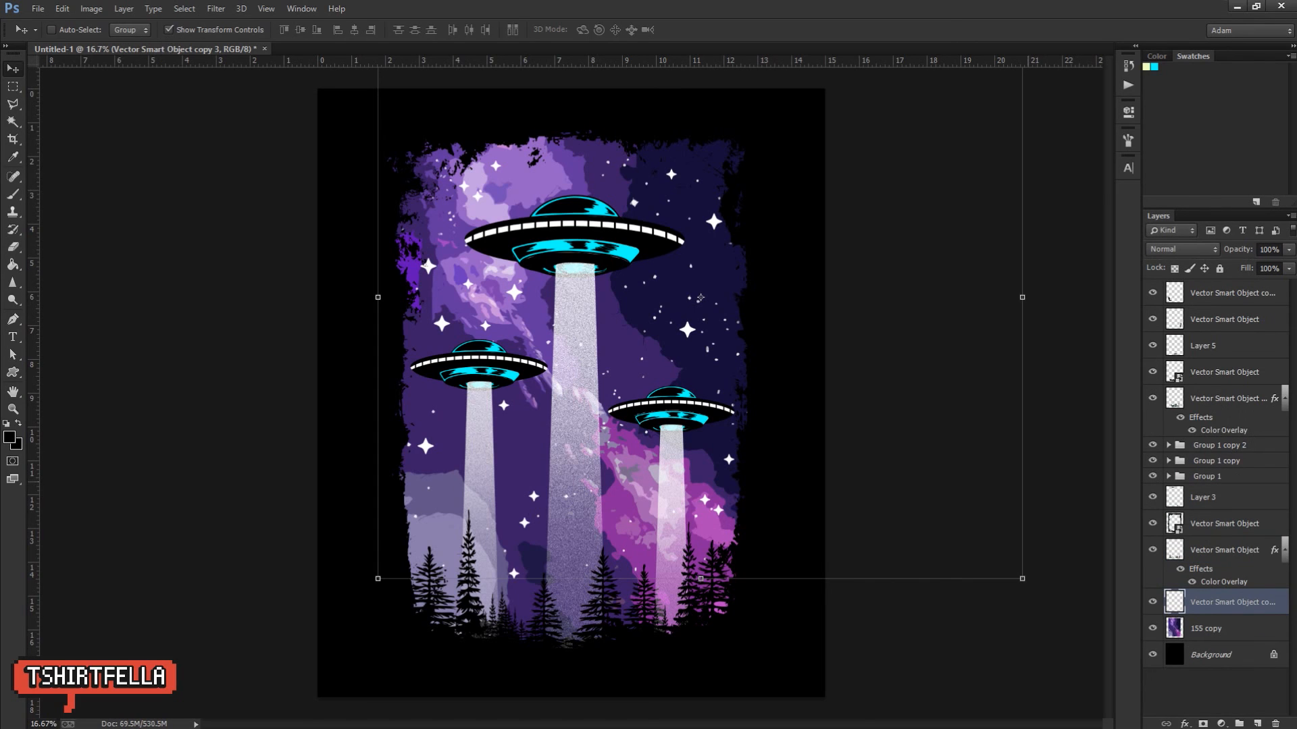
Step: Copy the merged stars within the design area to a new layer and delete the old merged layer
key(m)
drag(356, 116, 825, 679)
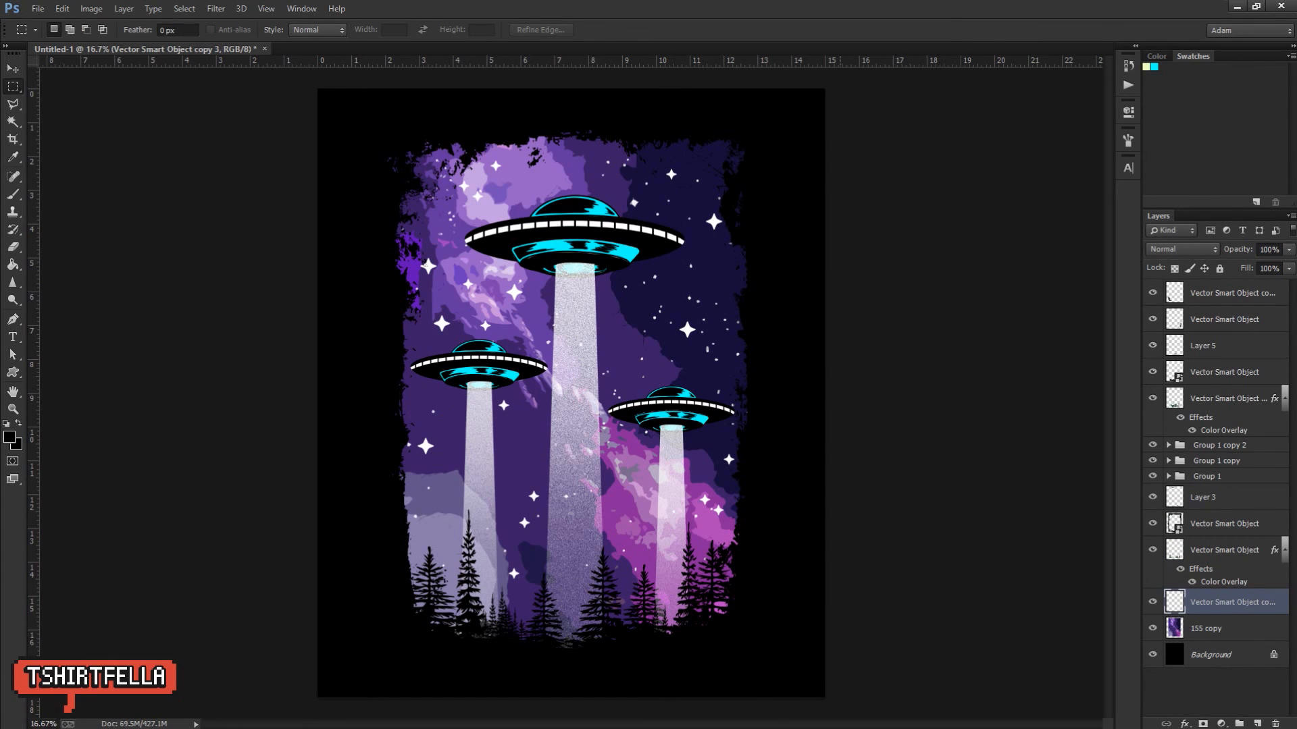
key(ctrl+j)
click(1232, 628)
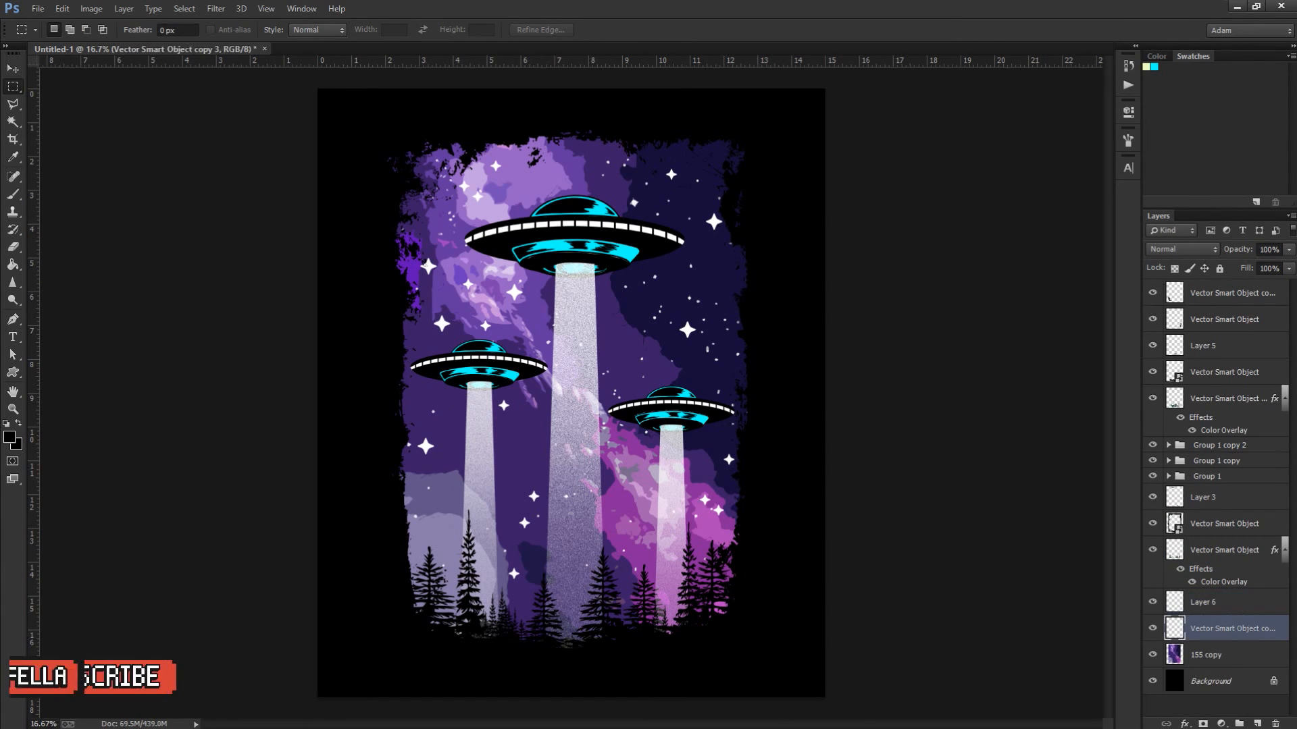
key(Delete)
Step: Add a Color Overlay to the Layer 6 stars, trying cyan and purple sampled from the artwork
click(1203, 603)
key(v)
click(1185, 724)
click(1163, 646)
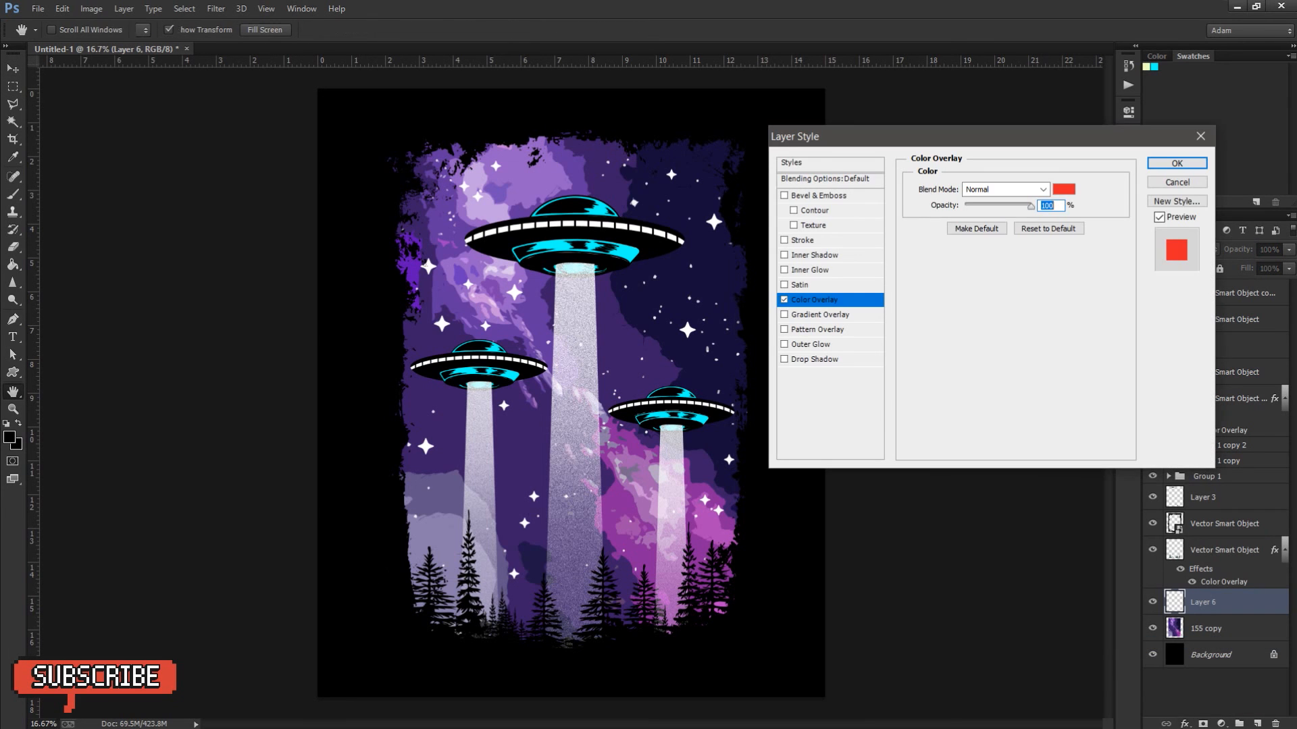
click(1064, 190)
click(627, 252)
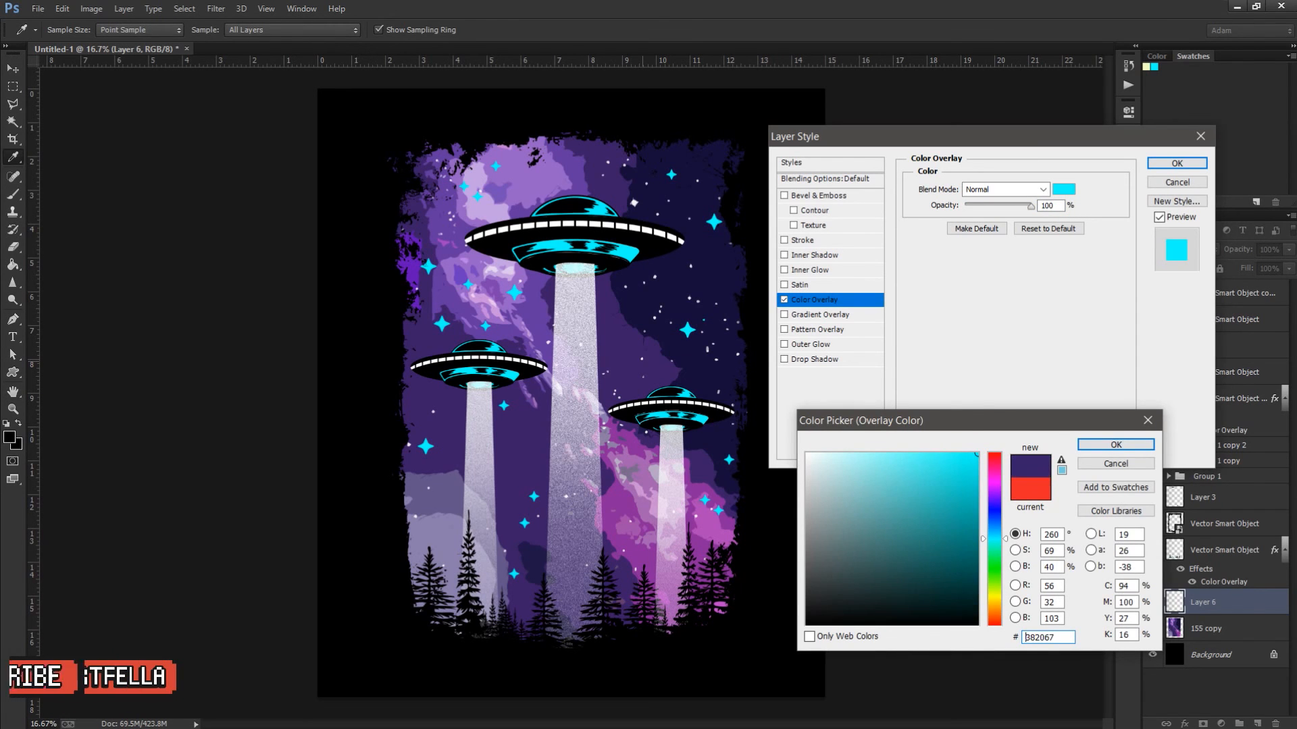
click(642, 362)
click(629, 537)
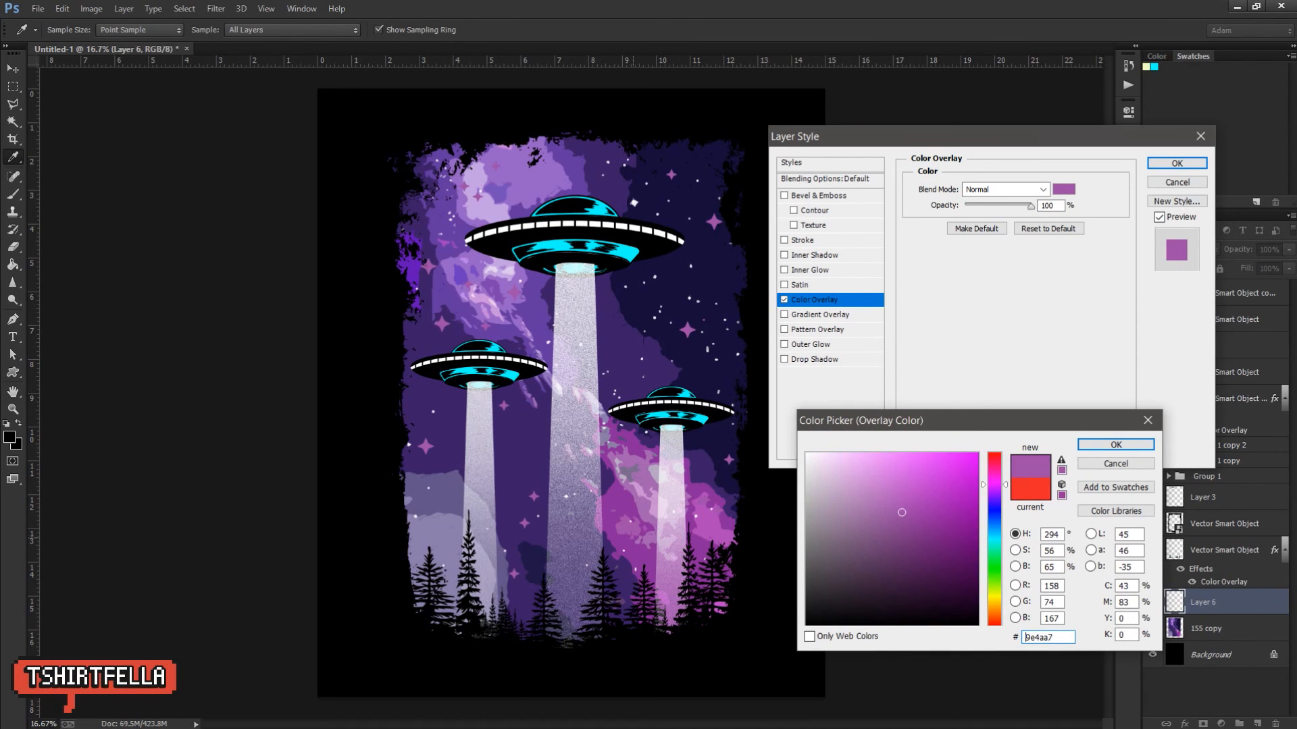
Step: Set the stars' overlay color to pale pink f5cbfa and apply the layer style
click(837, 455)
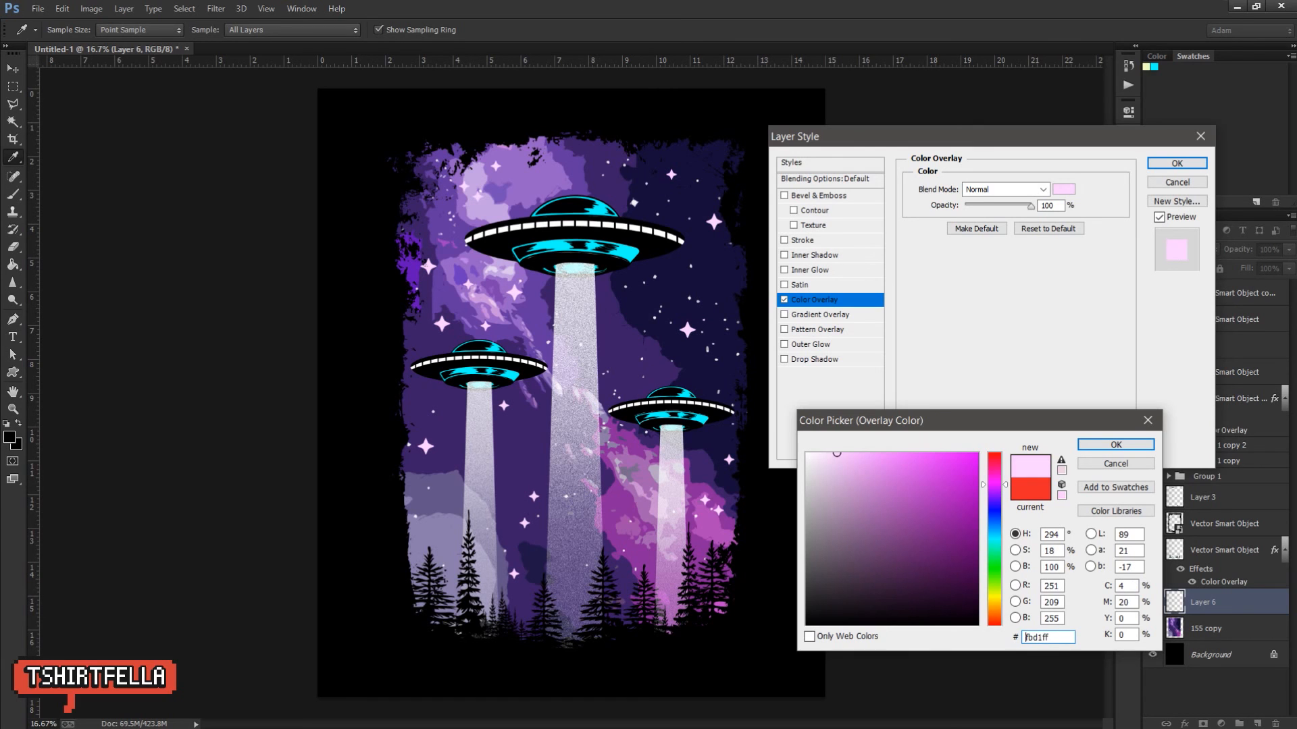
click(831, 471)
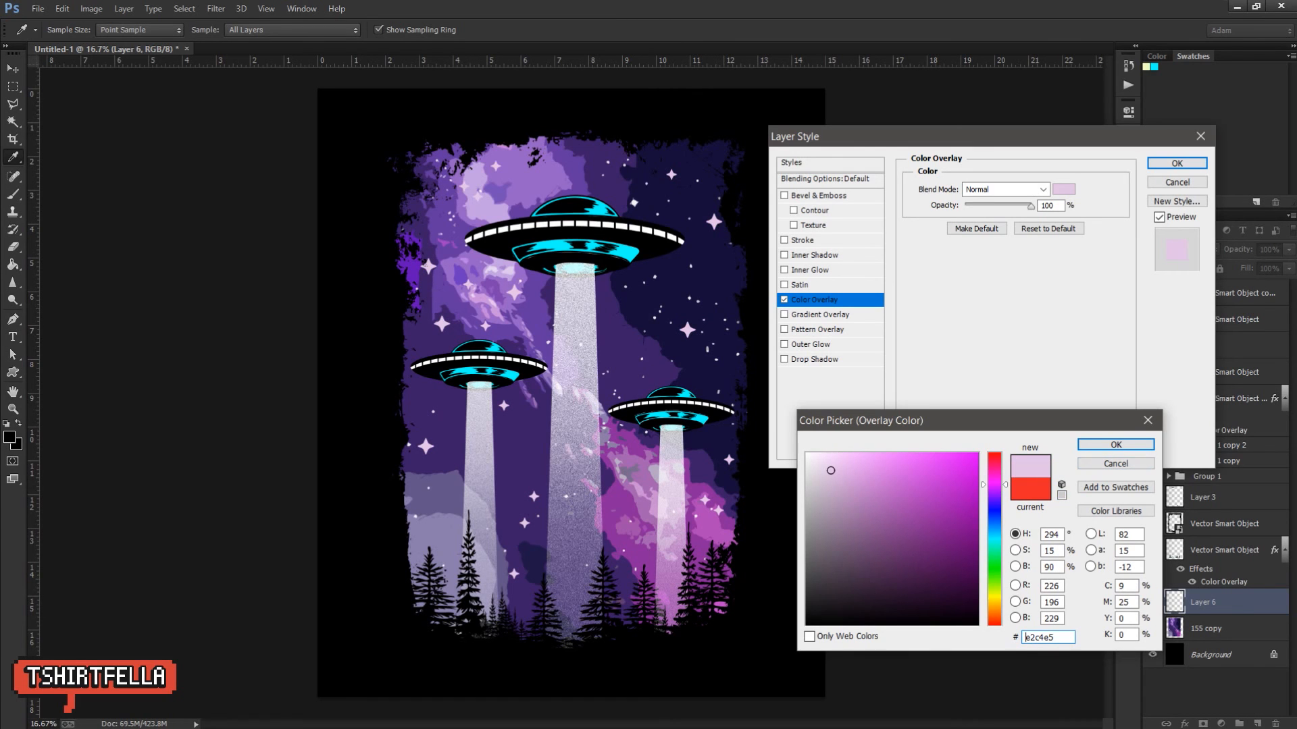
click(838, 456)
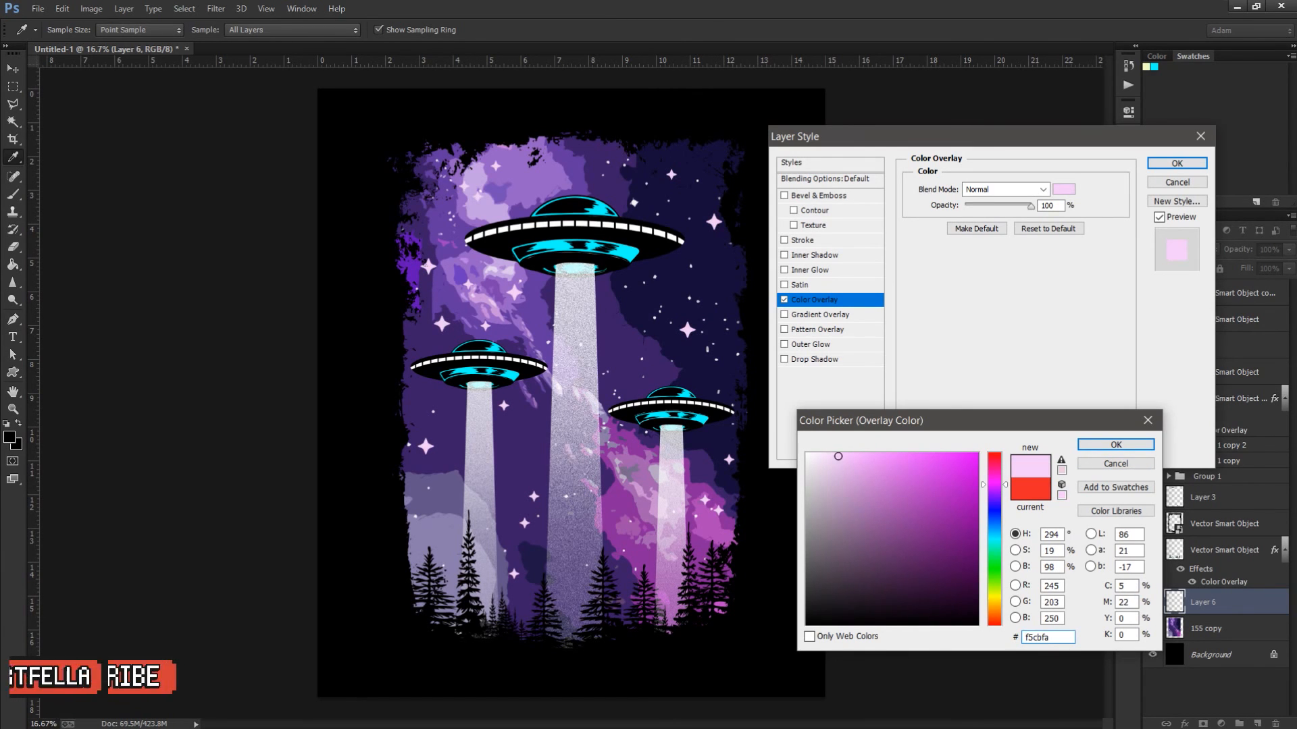
click(1116, 445)
click(1176, 162)
key(v)
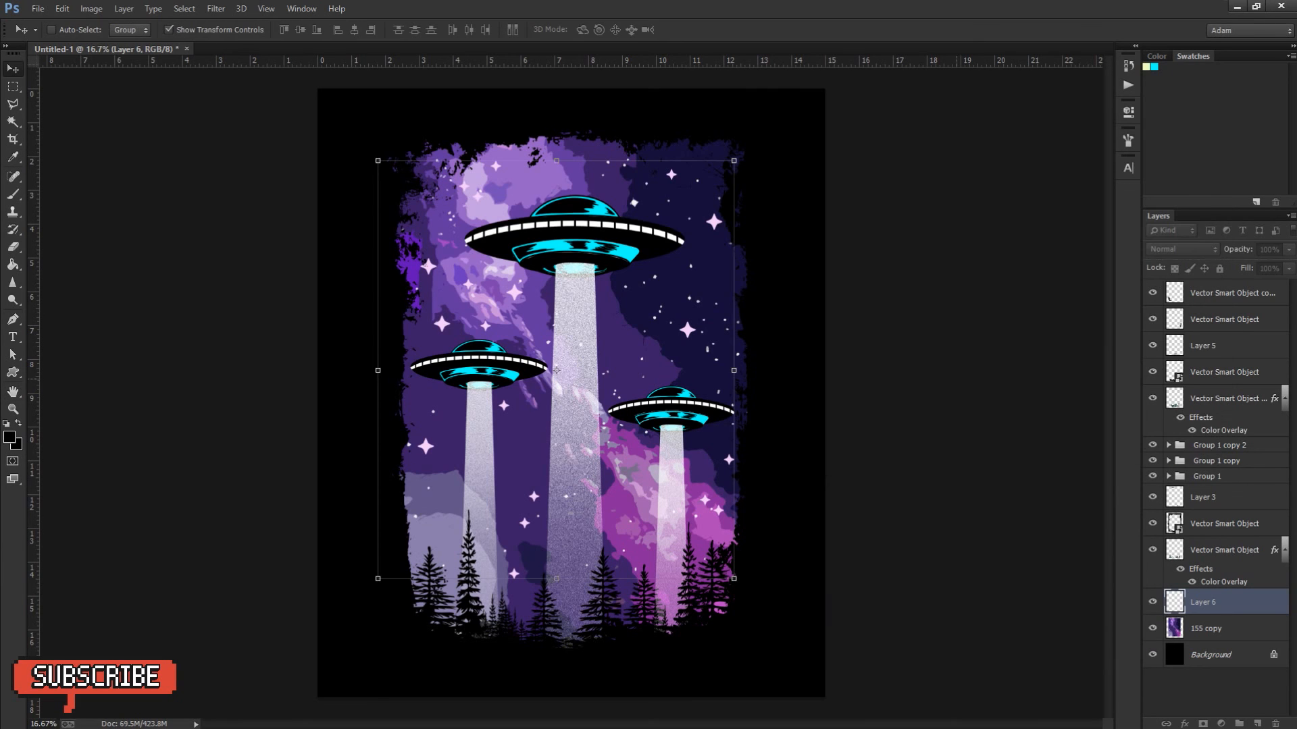
key(z)
key(v)
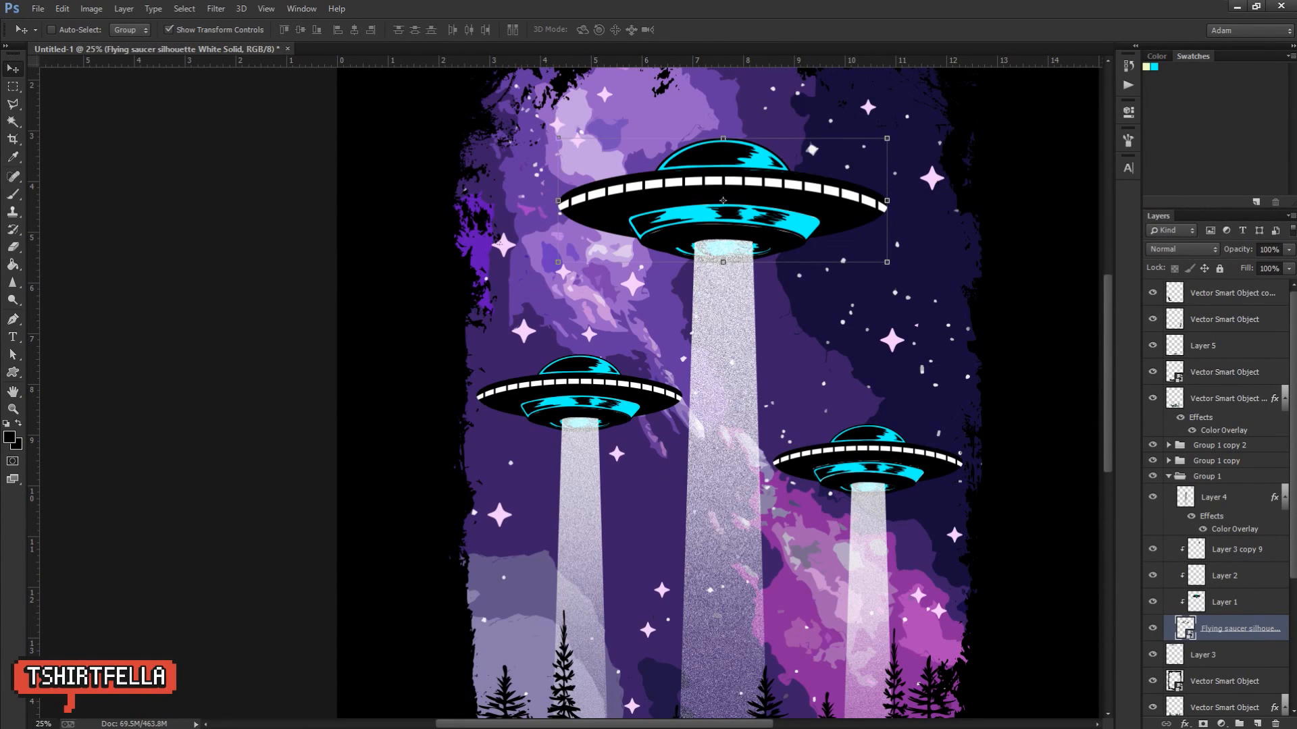
click(1185, 724)
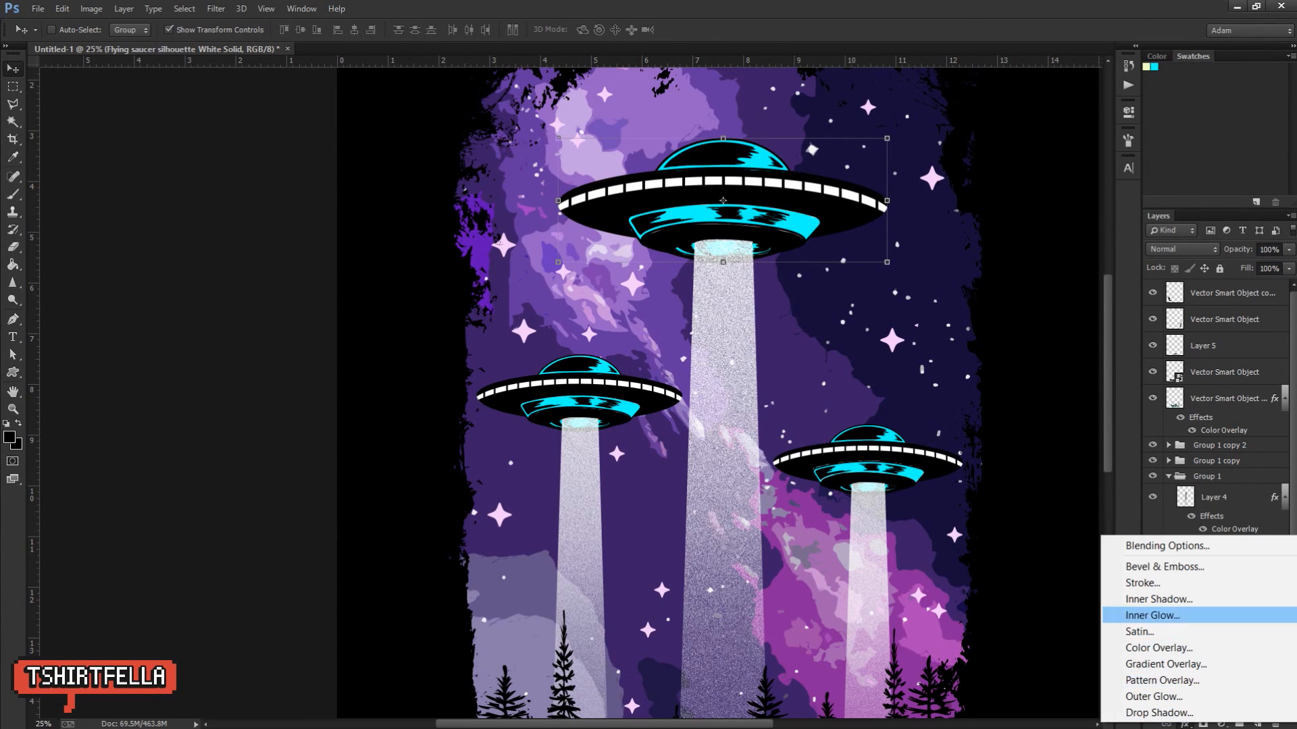
click(1155, 712)
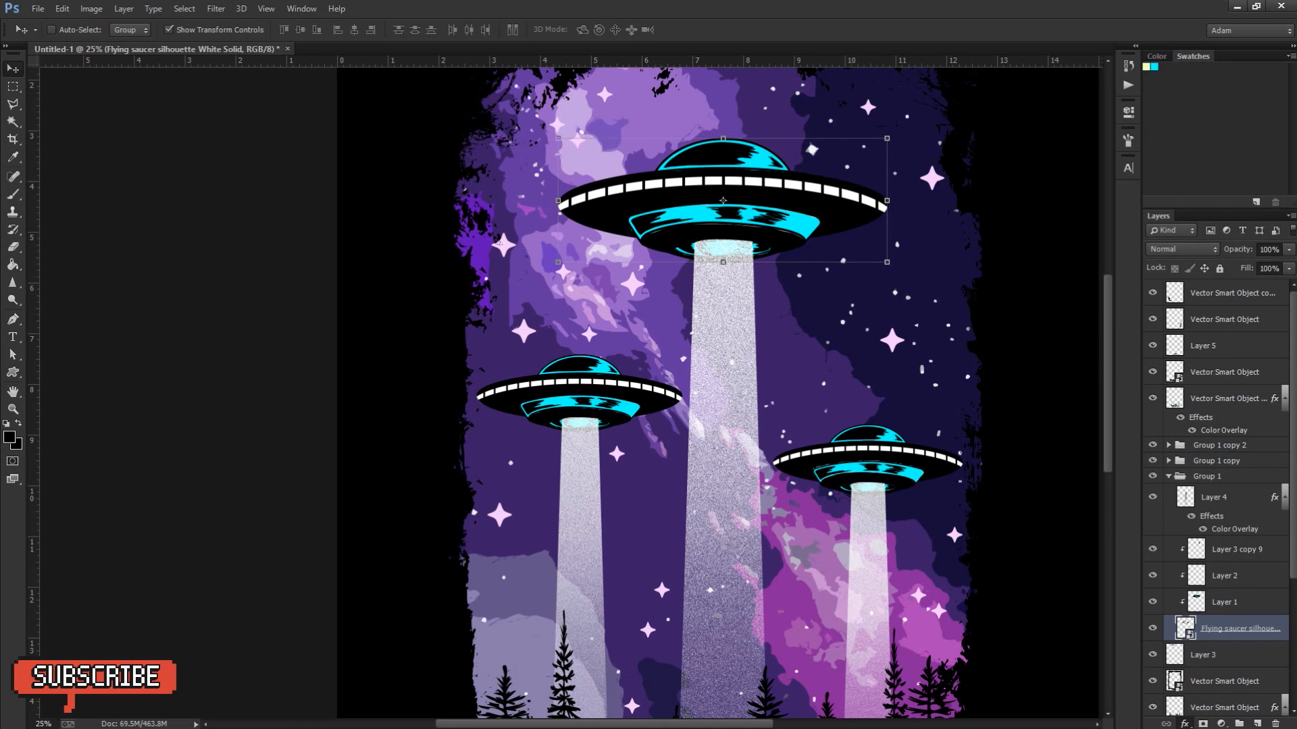
click(1177, 182)
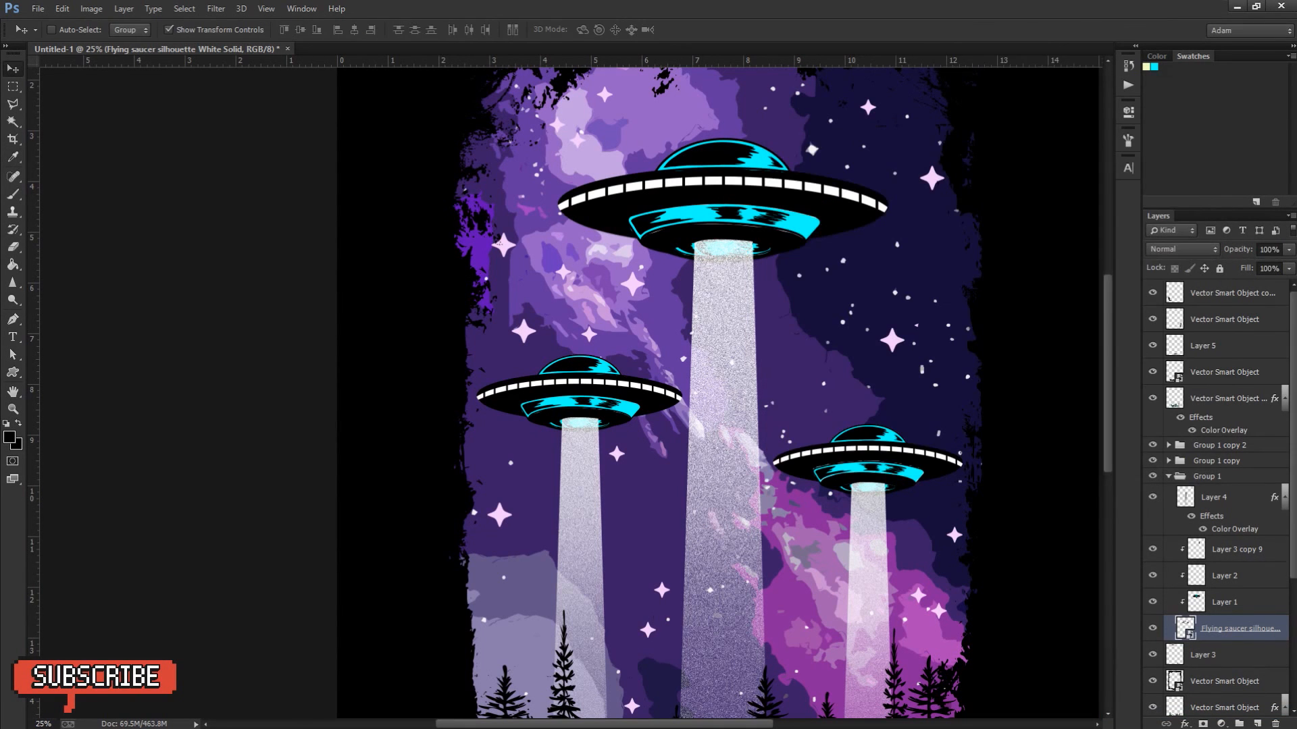
click(1177, 182)
Step: Add a Drop Shadow to the large saucer's silhouette layer with a size of 87 px and distance of 14 px
click(774, 261)
key(z)
click(775, 184)
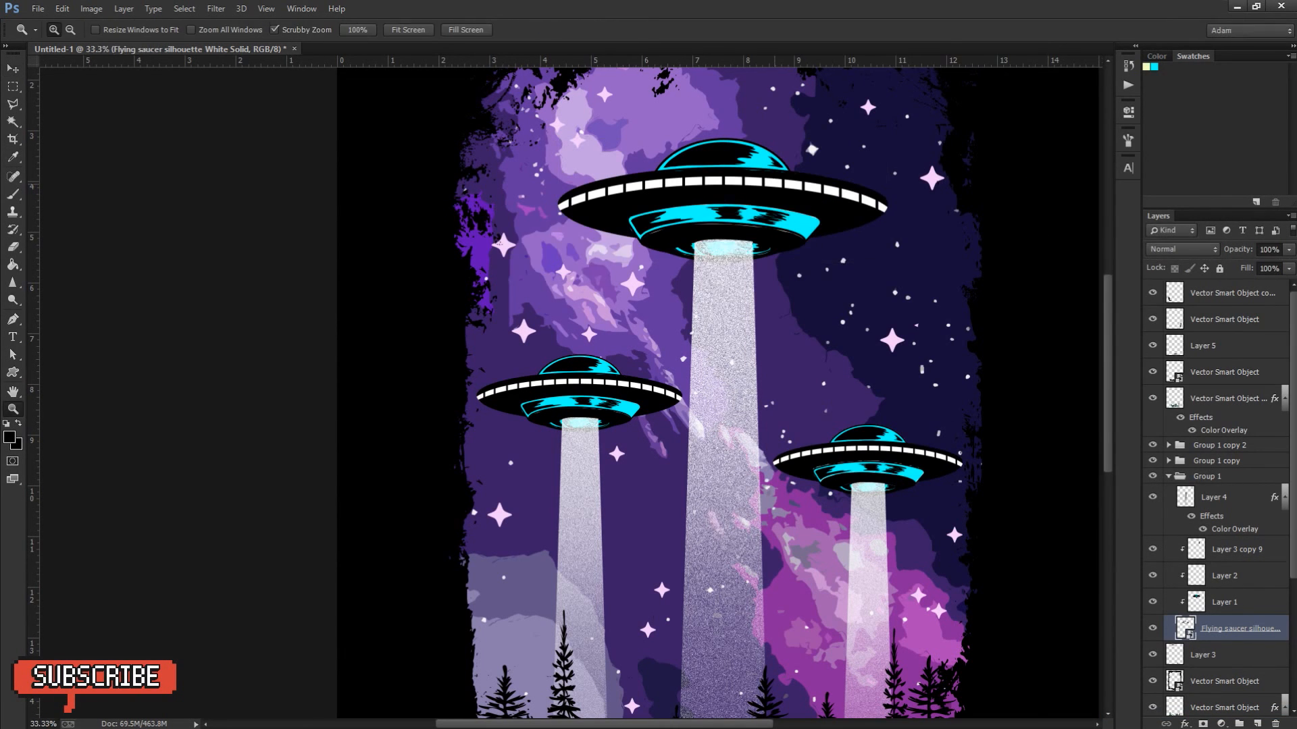
click(775, 184)
click(775, 183)
drag(775, 183, 730, 285)
key(v)
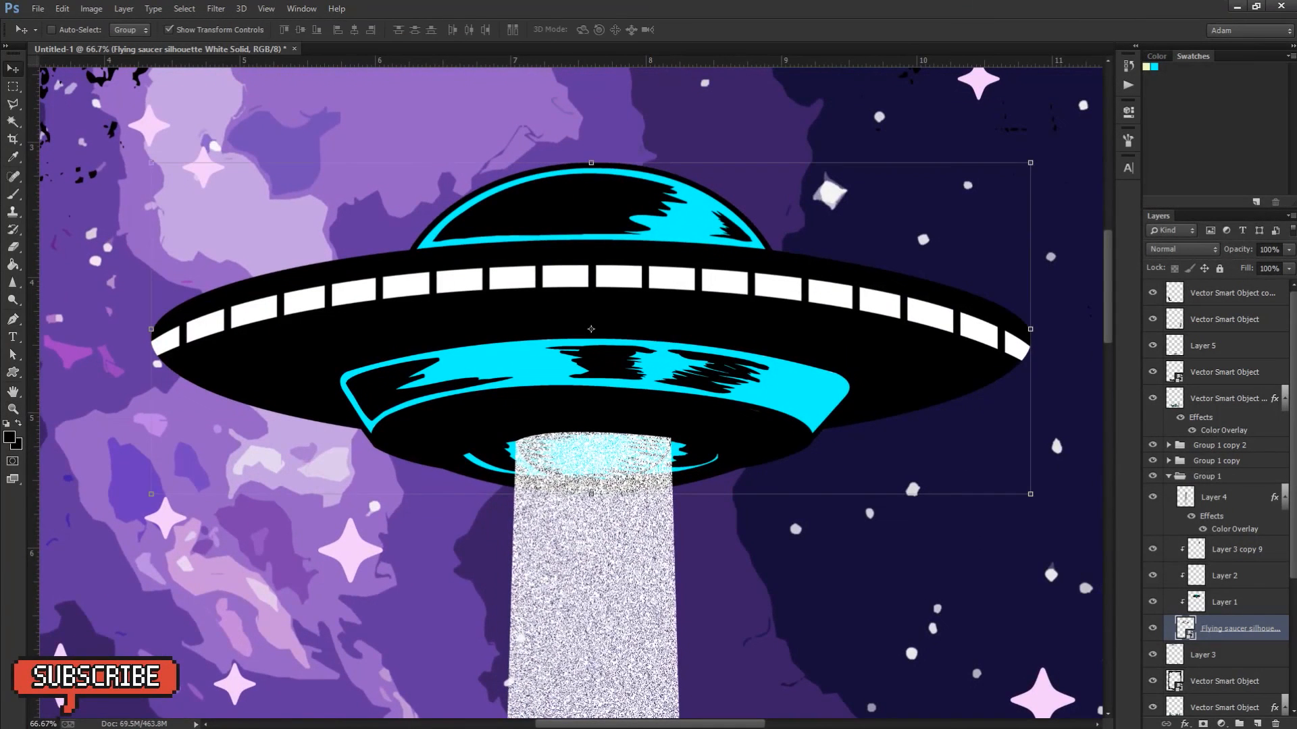
click(1184, 724)
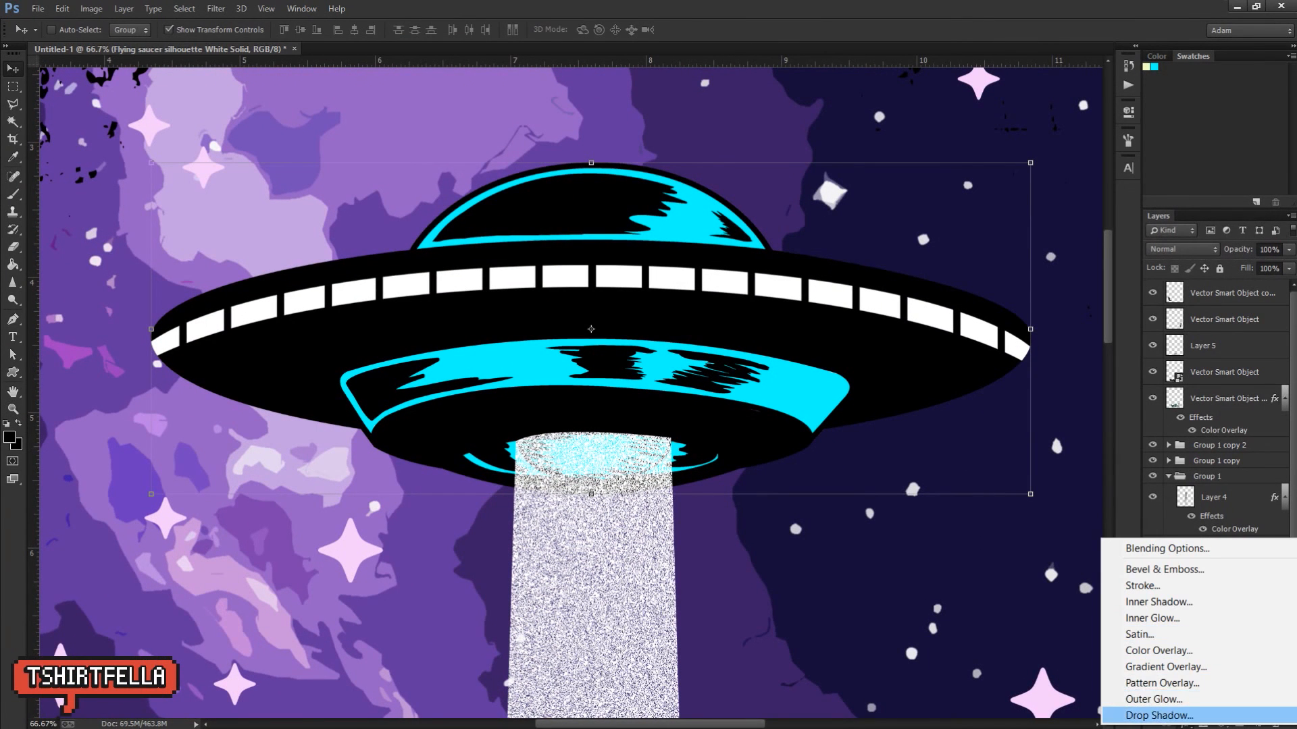
click(1181, 716)
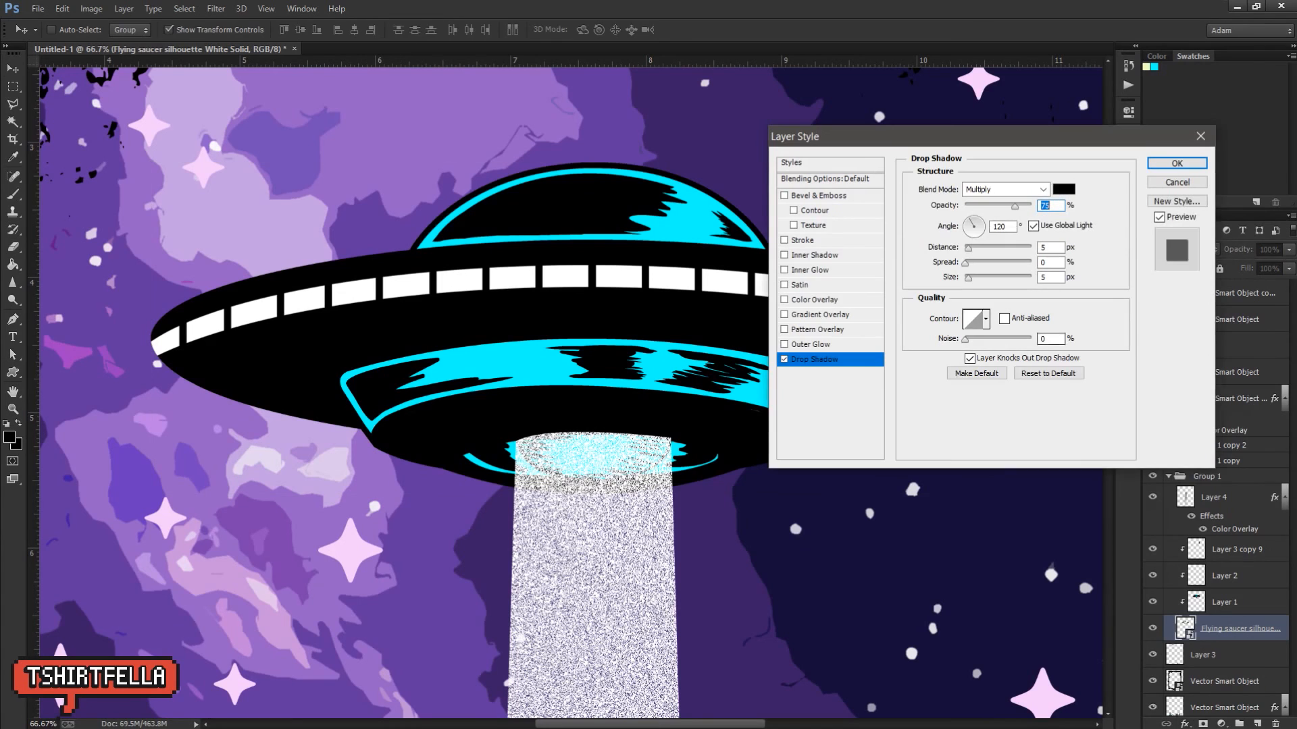
drag(968, 278, 974, 248)
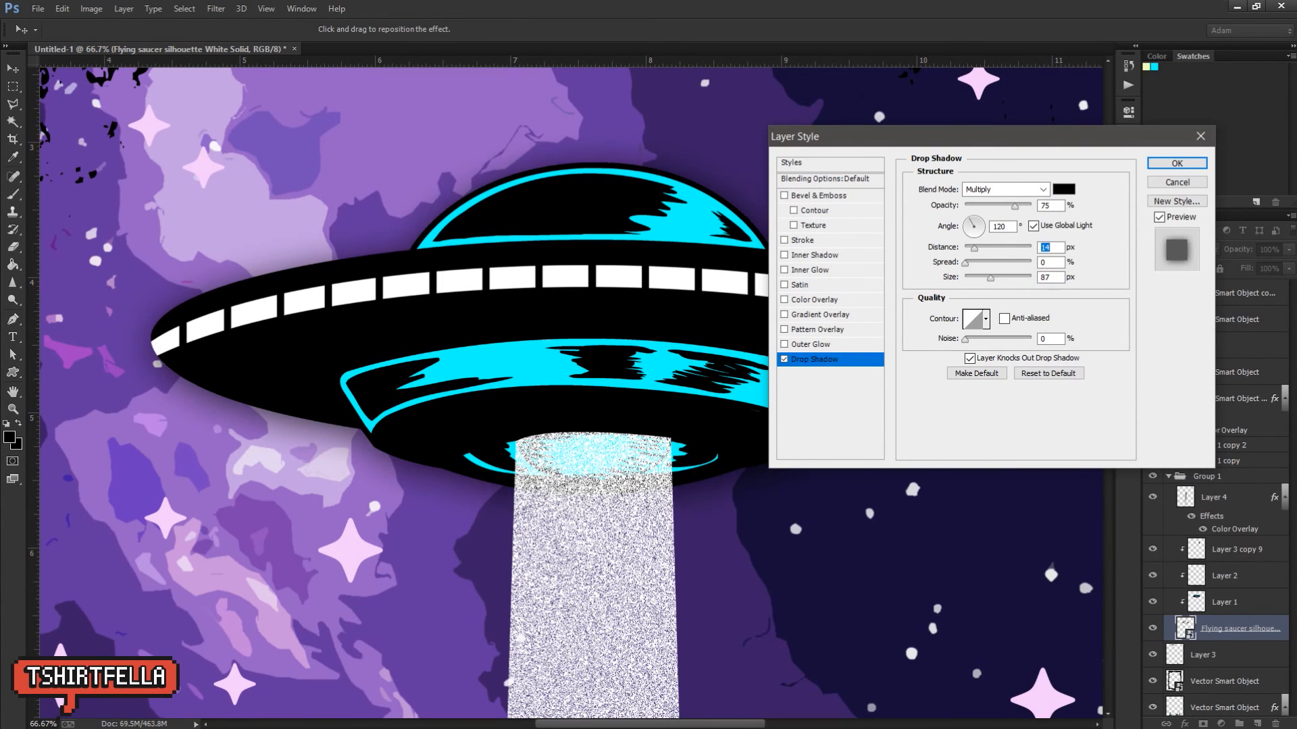
Step: Switch the large saucer's shadow to Dissolve at 100% opacity, with distance 9 px, size 43 px and a slight spread, and apply it
click(1006, 190)
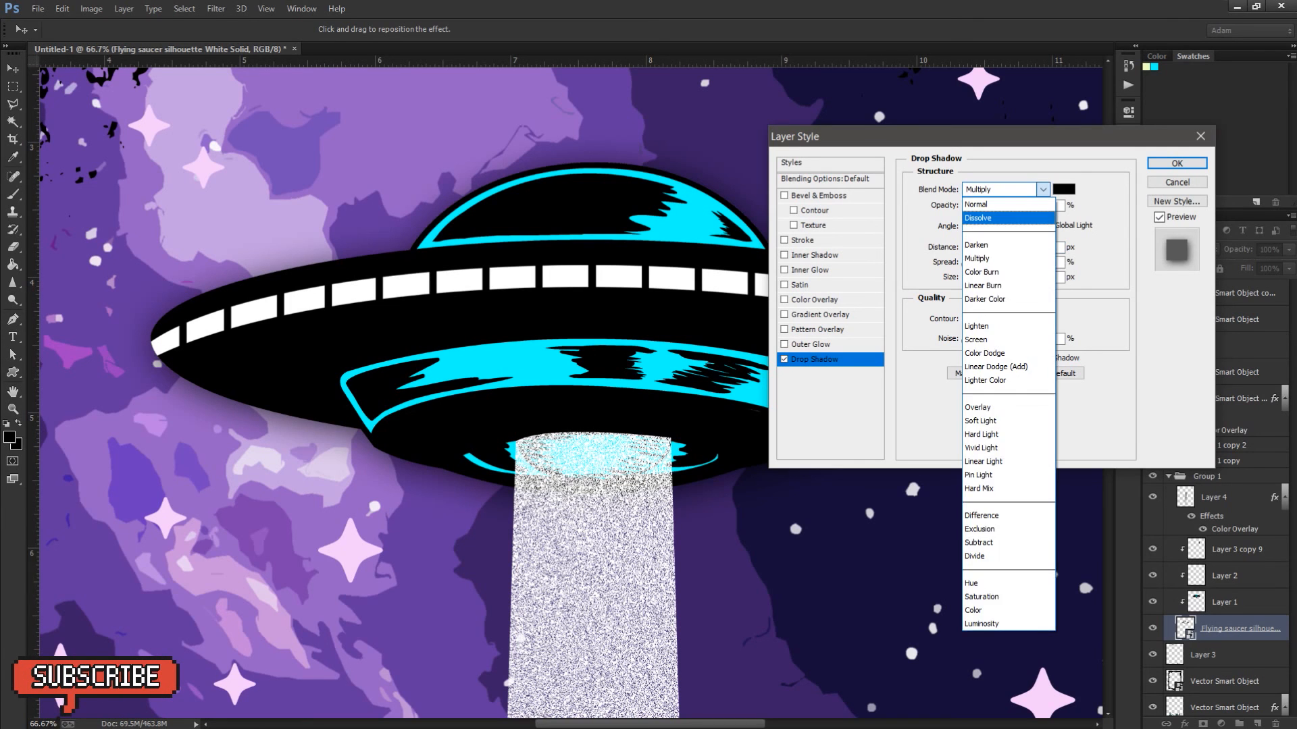
click(1000, 218)
drag(1014, 206, 1031, 206)
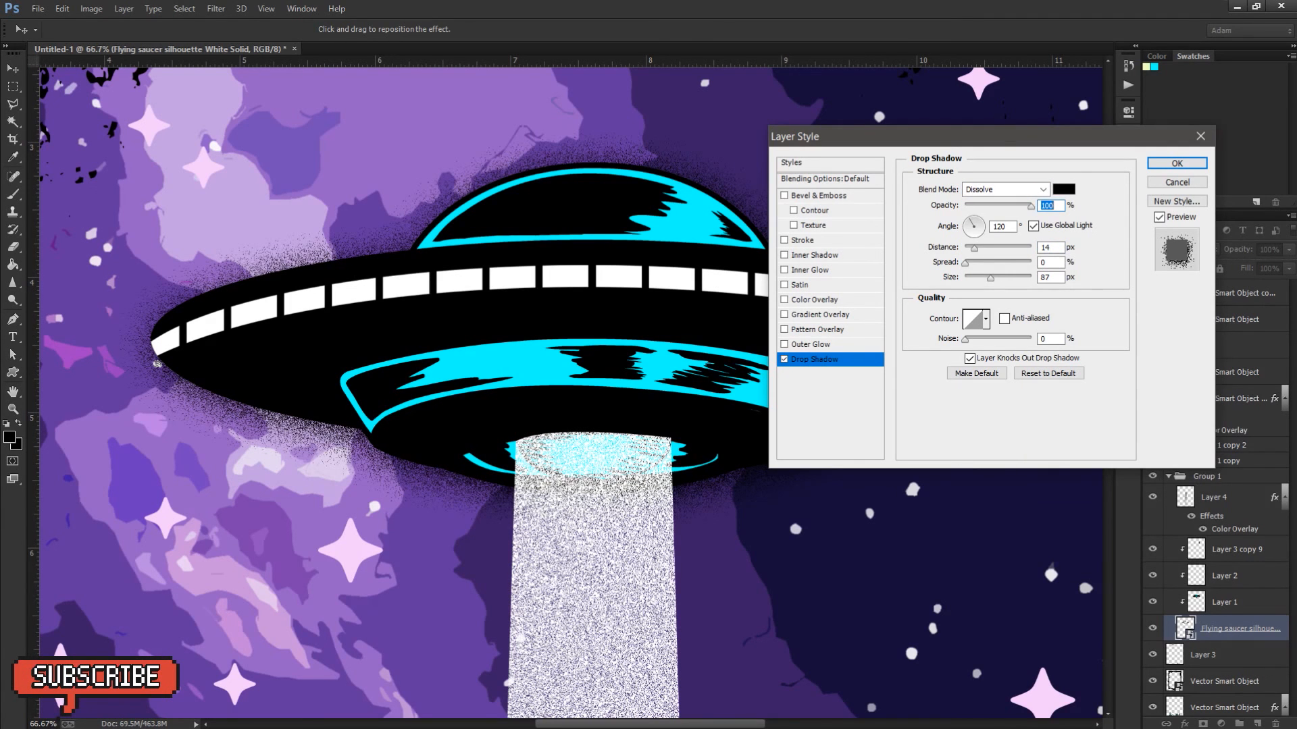
drag(990, 278, 979, 277)
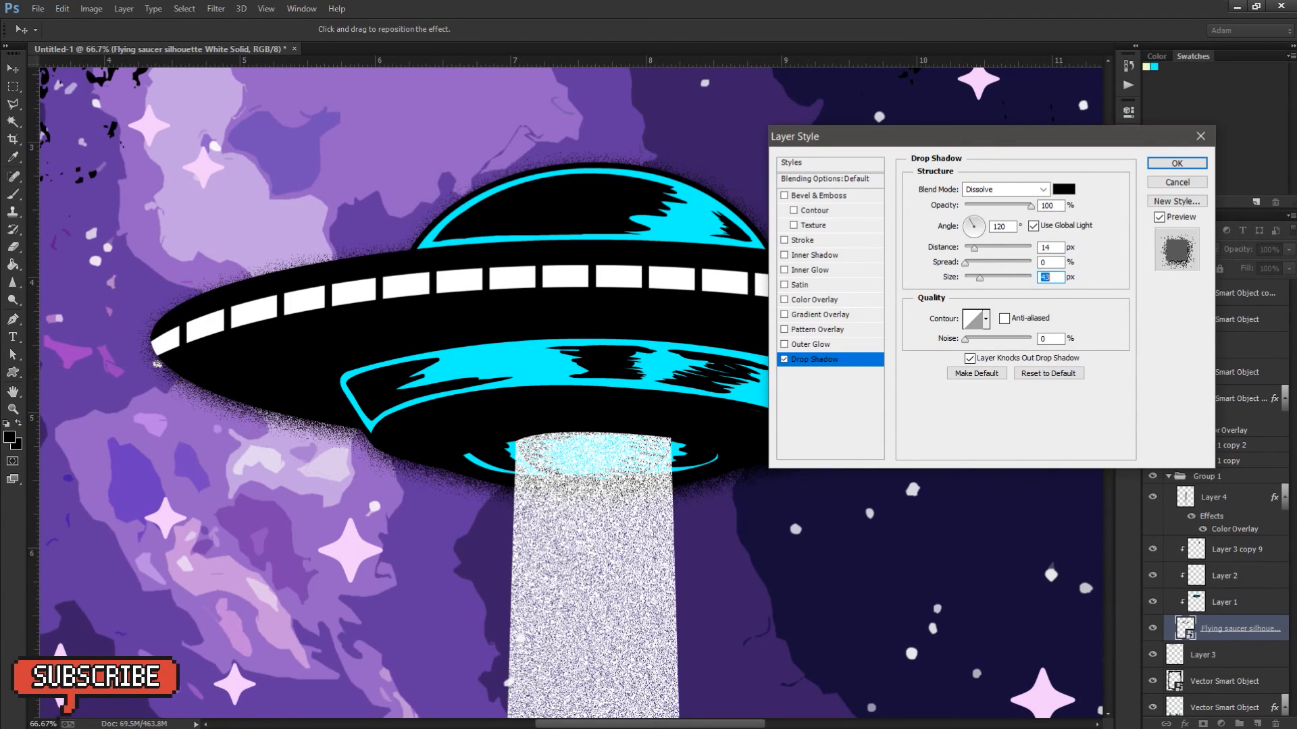
drag(972, 248, 969, 263)
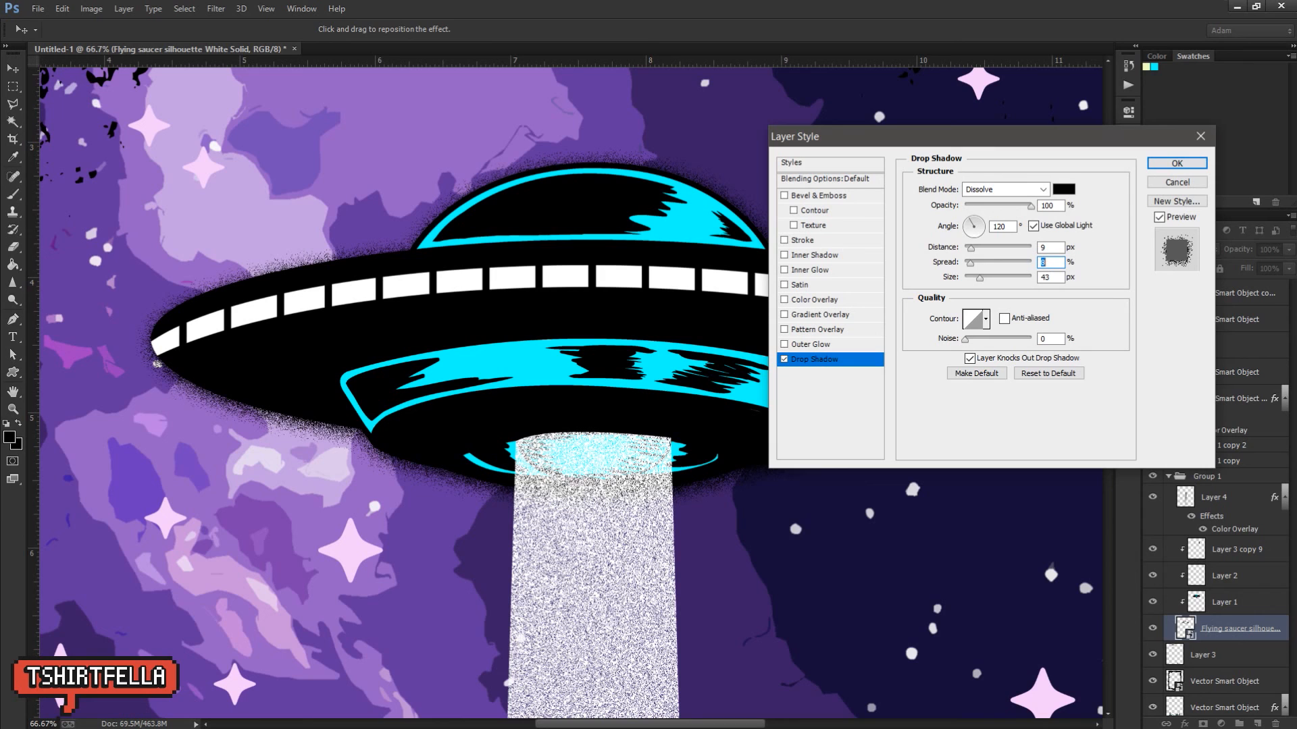
key(Tab)
key(Return)
Step: Copy the layer style of the large saucer's silhouette layer
key(z)
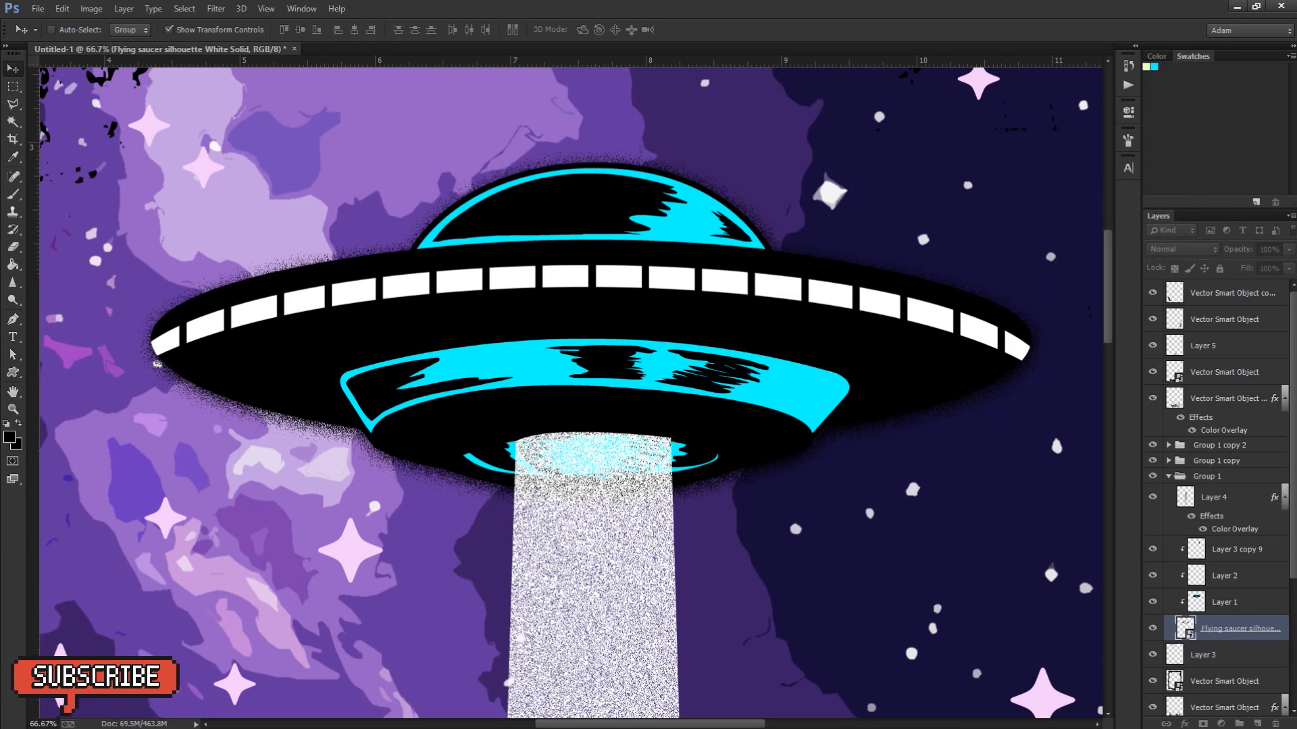
key(ctrl+minus)
key(ctrl+minus)
key(ctrl+minus)
key(ctrl+minus)
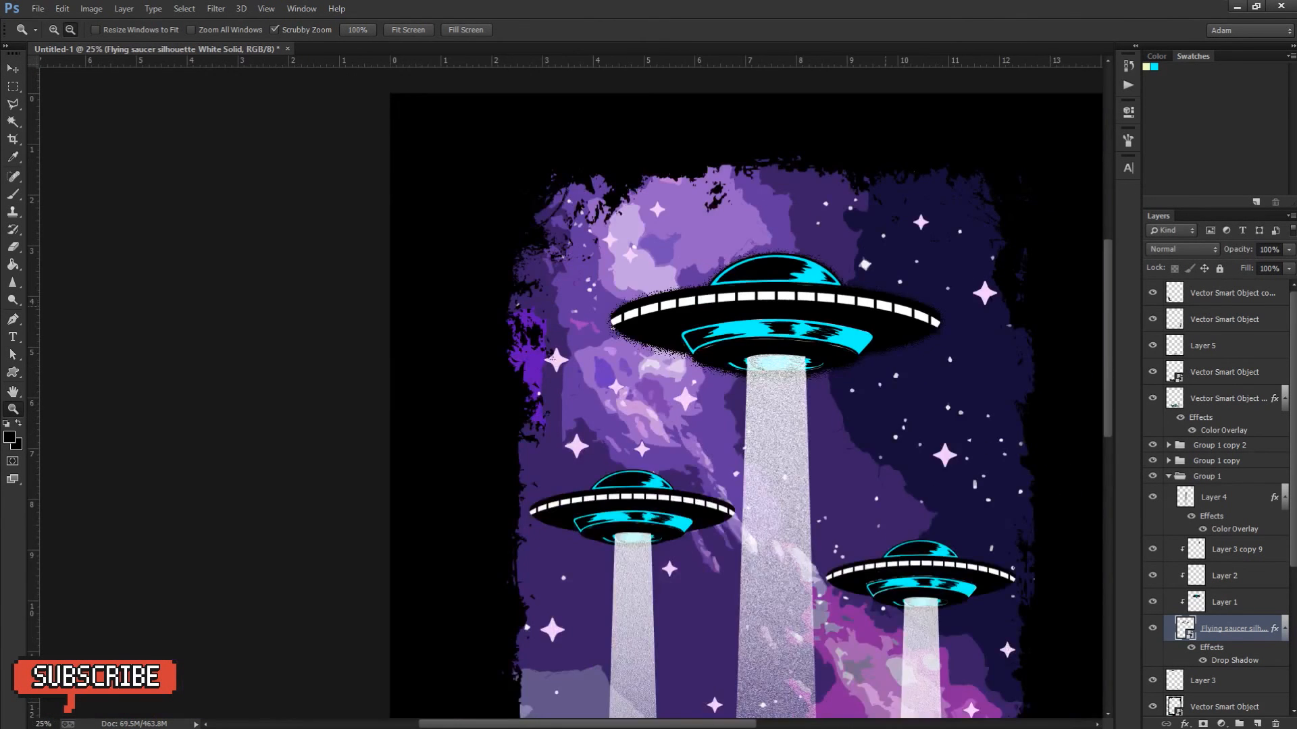
key(v)
key(z)
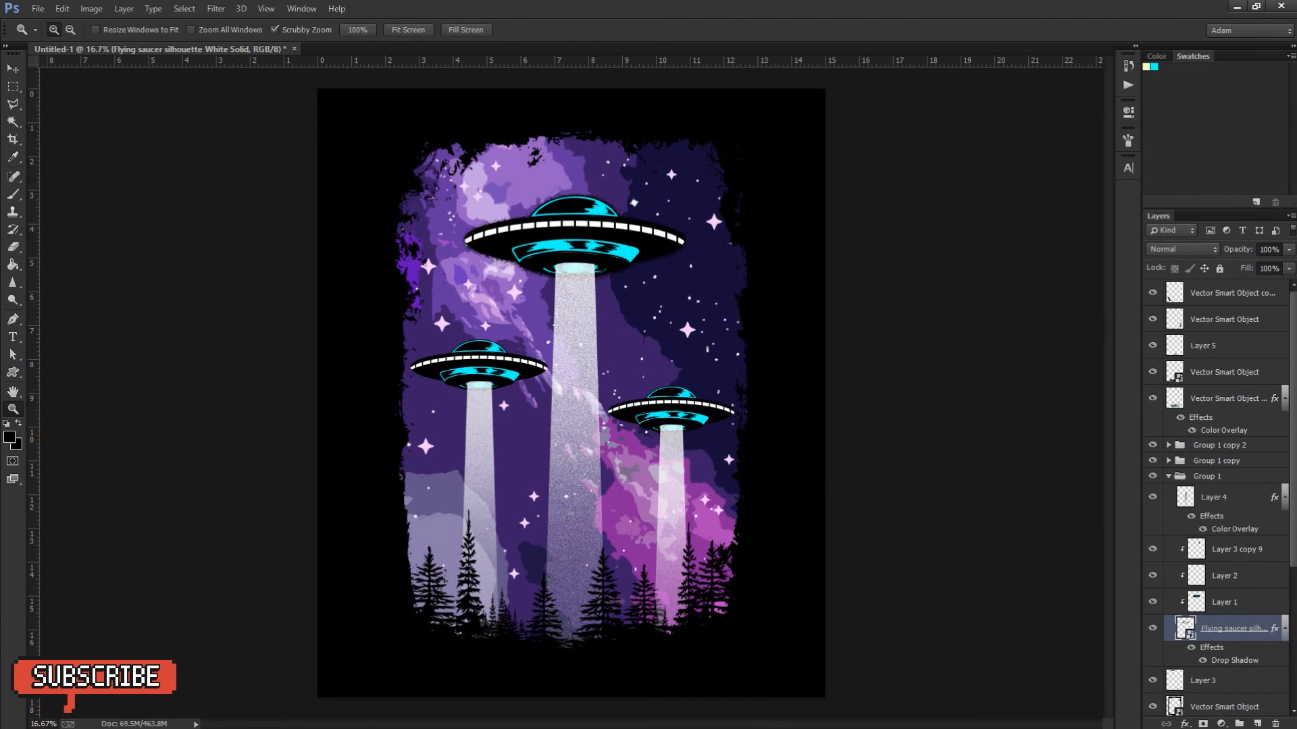
right_click(1233, 629)
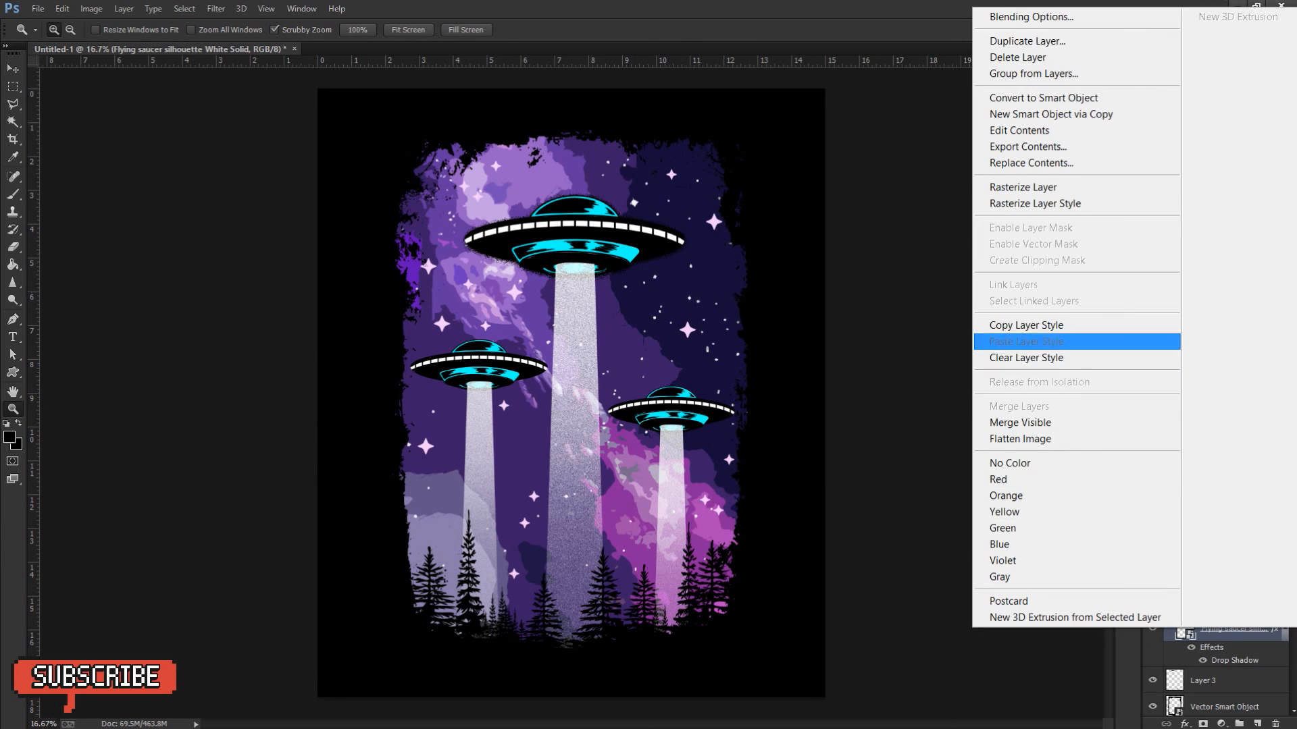
click(1073, 325)
Step: Paste the copied layer style onto the left saucer's silhouette layer inside Group 1 copy
scroll(1219, 473, down, 2)
scroll(1219, 472, down, 1)
key(v)
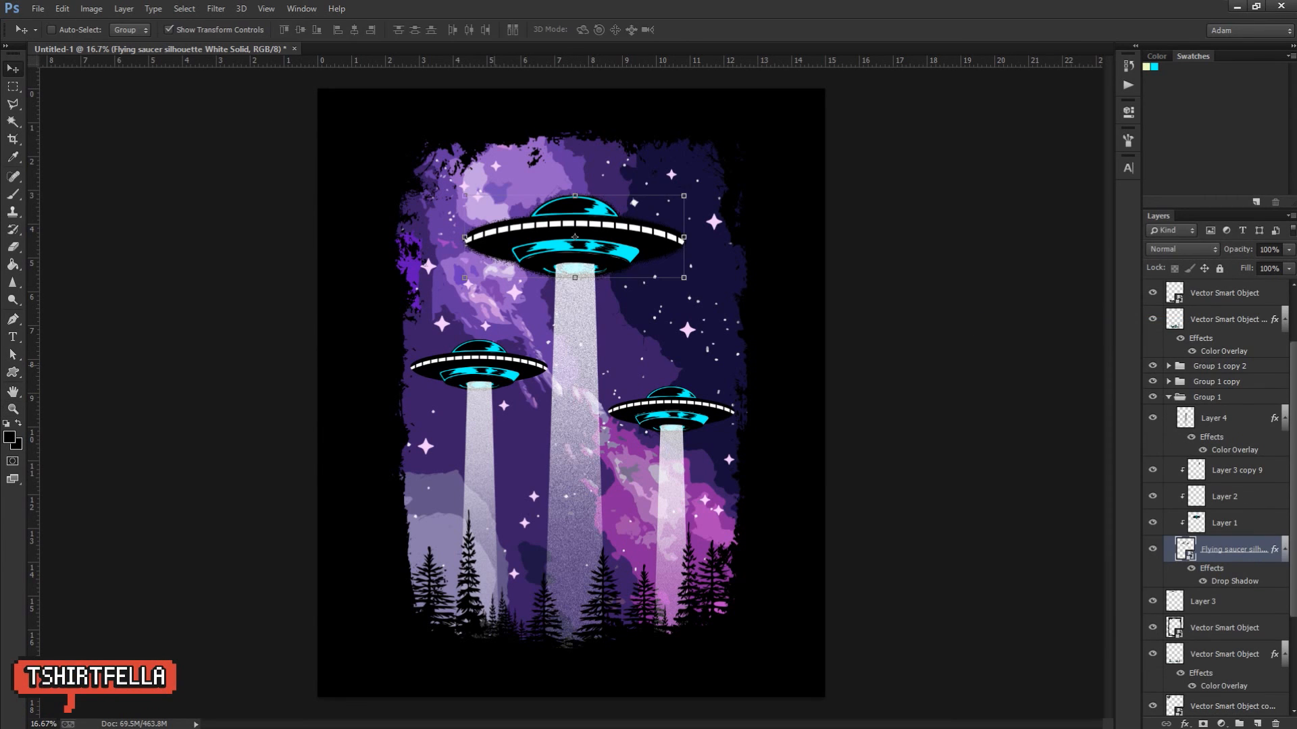
click(1217, 382)
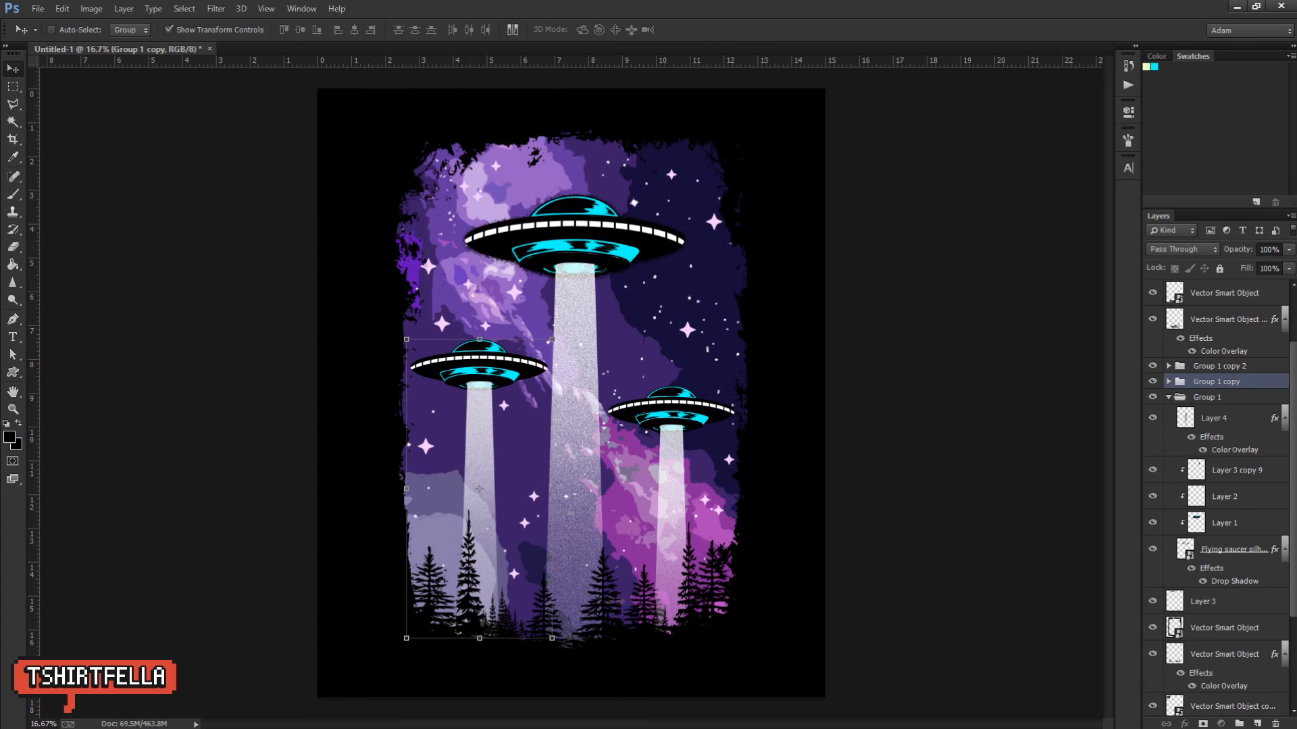
click(1169, 381)
right_click(1229, 533)
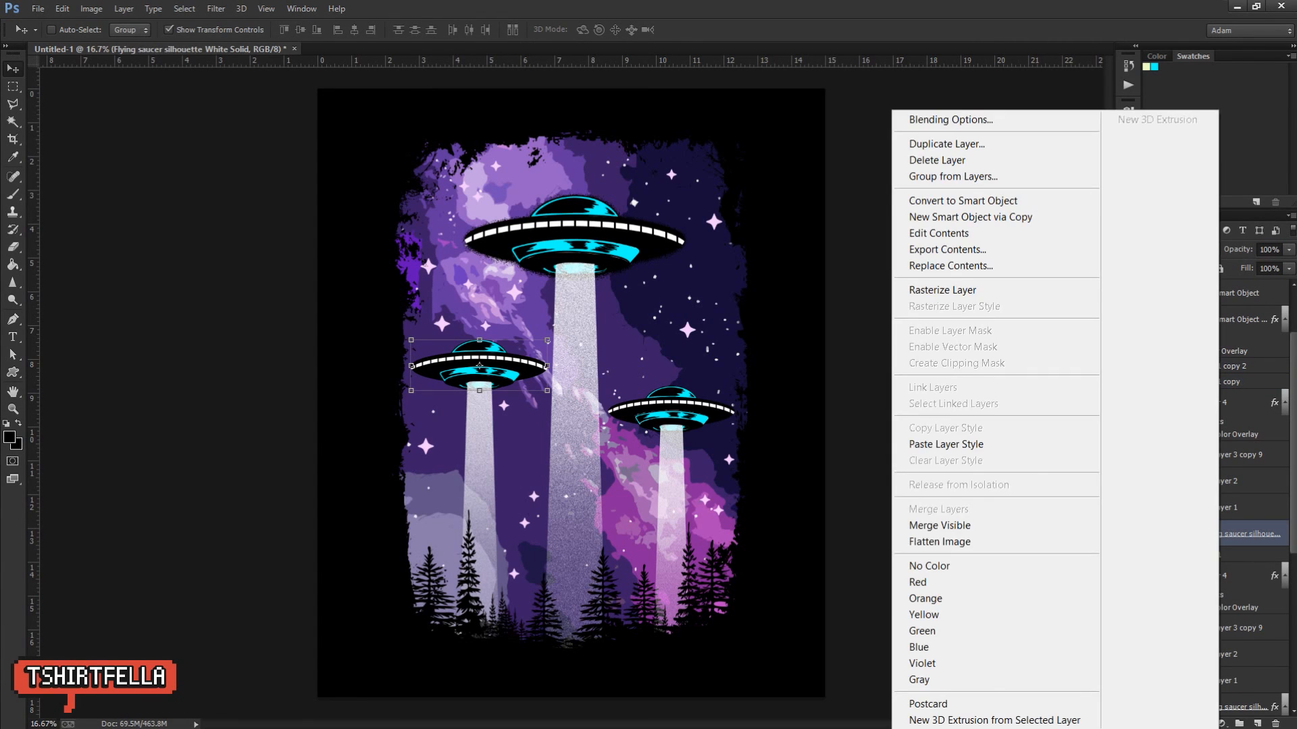
click(946, 445)
key(z)
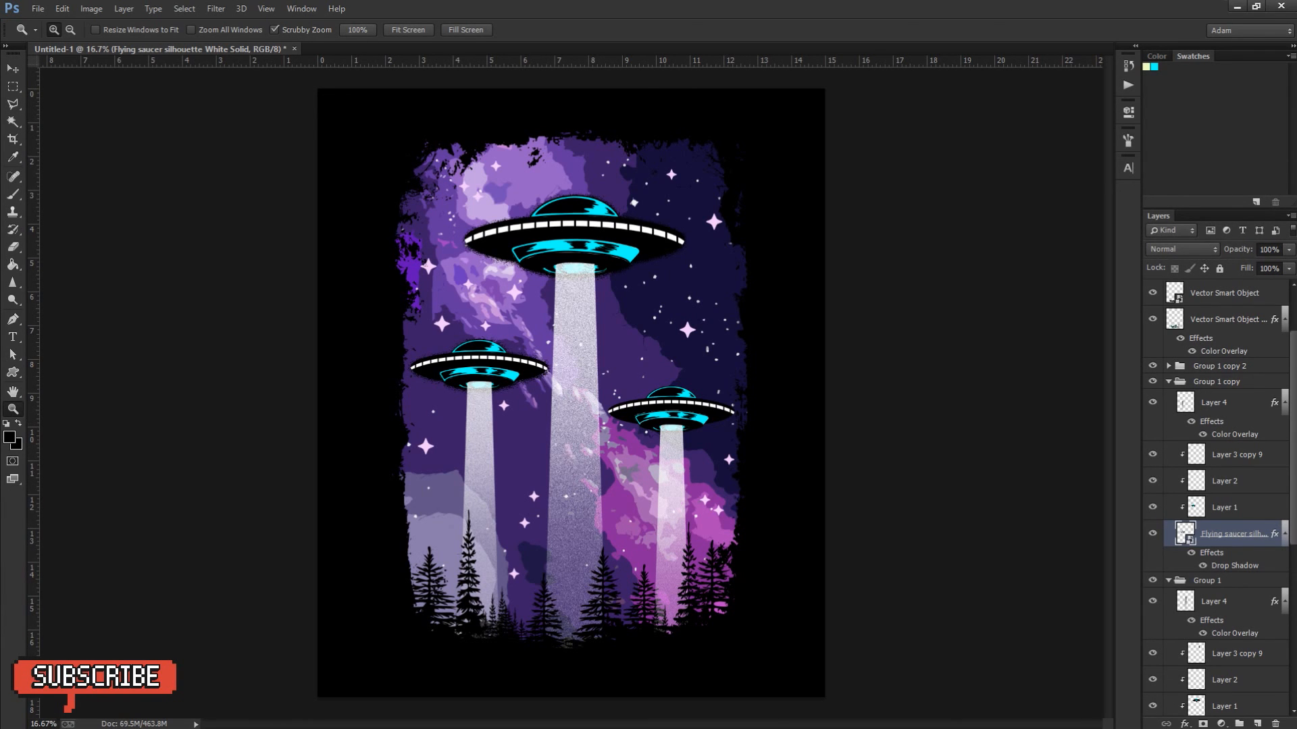
Step: Set the left saucer's drop shadow size to 27 px and apply it
double_click(1234, 566)
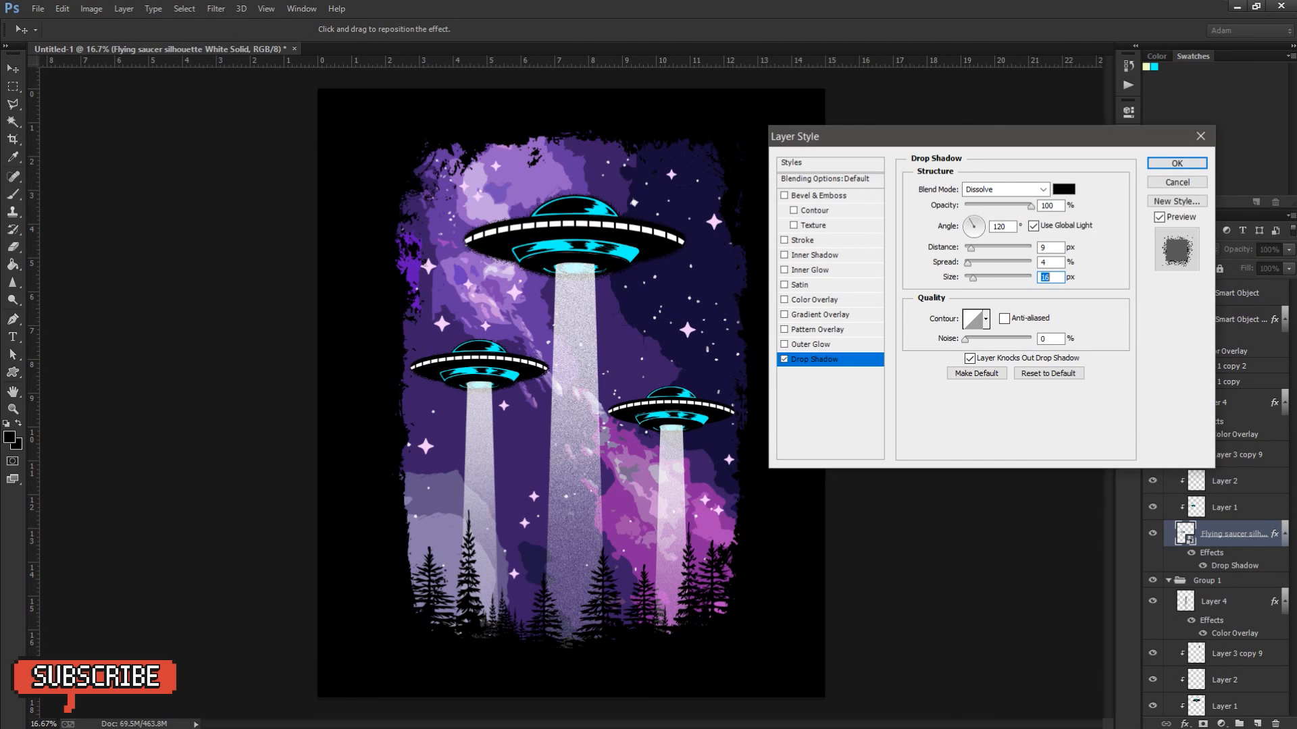
drag(974, 279, 975, 278)
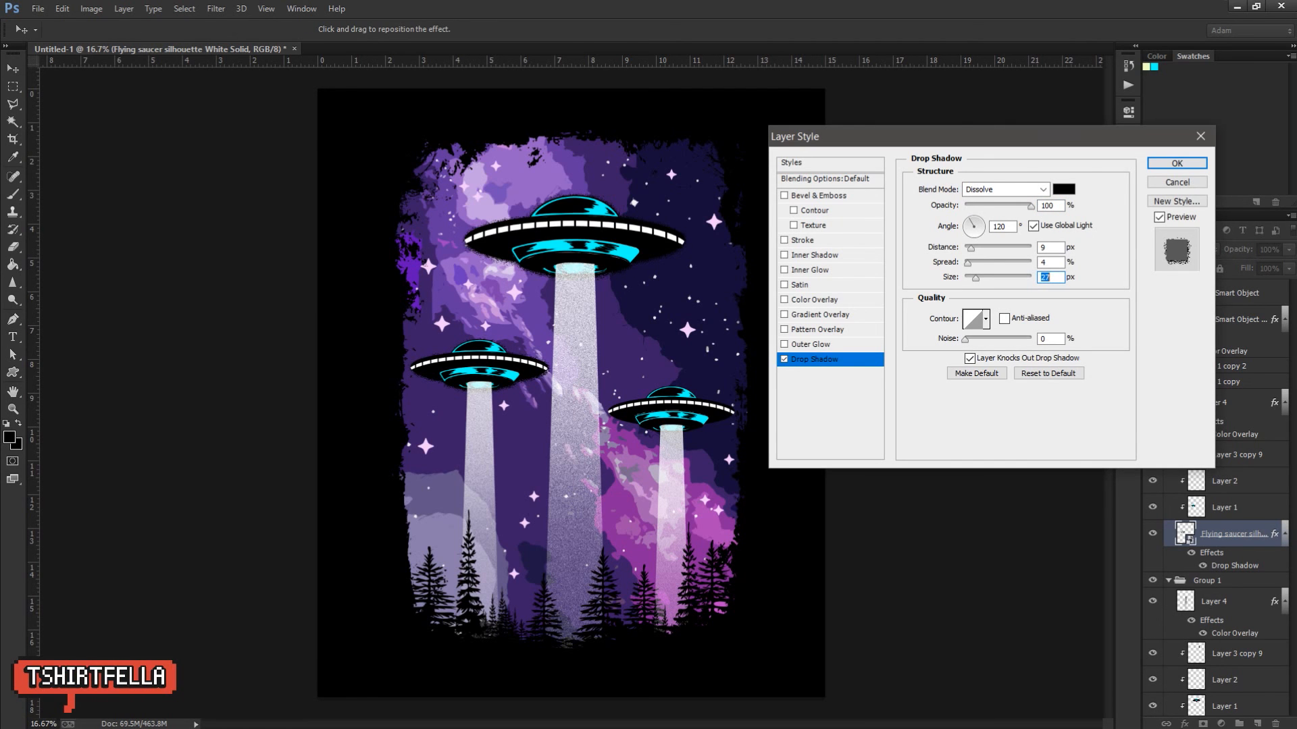
click(1176, 163)
Step: Copy the left saucer's layer style and paste it onto the right saucer's silhouette layer inside Group 1 copy 2
right_click(1245, 533)
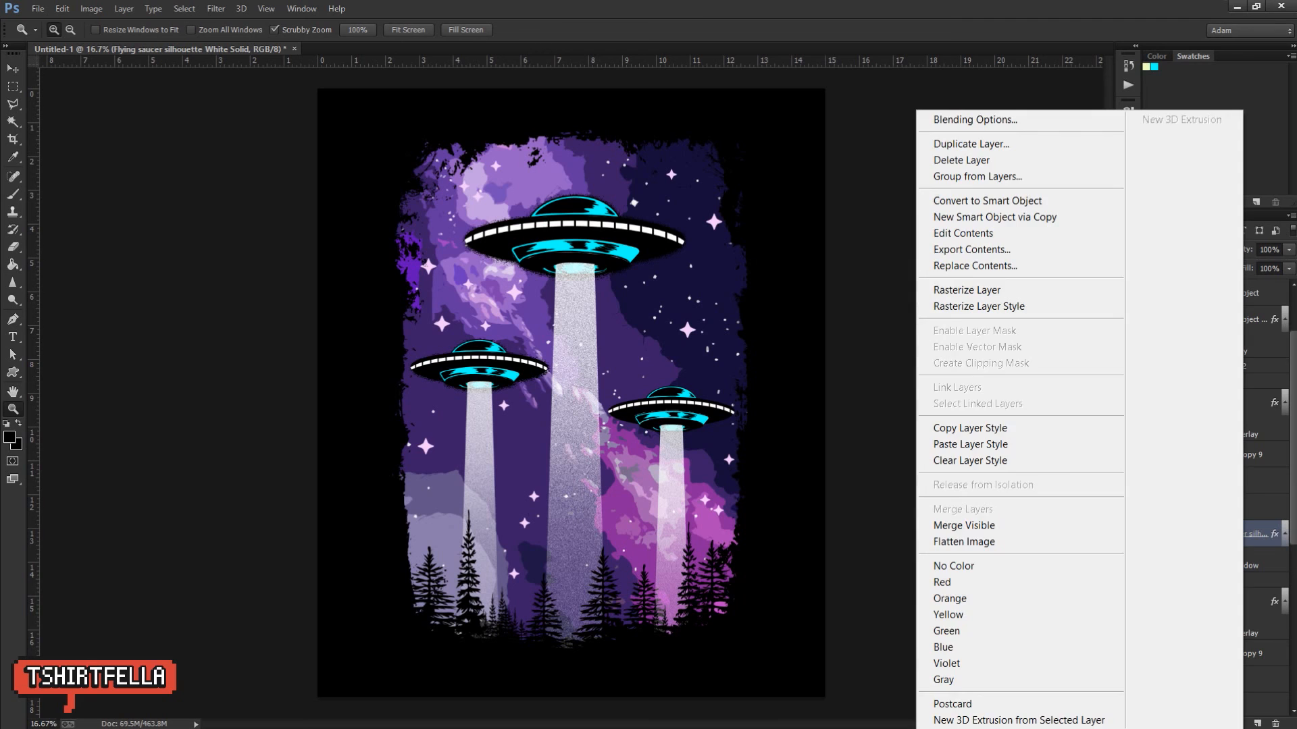
click(970, 429)
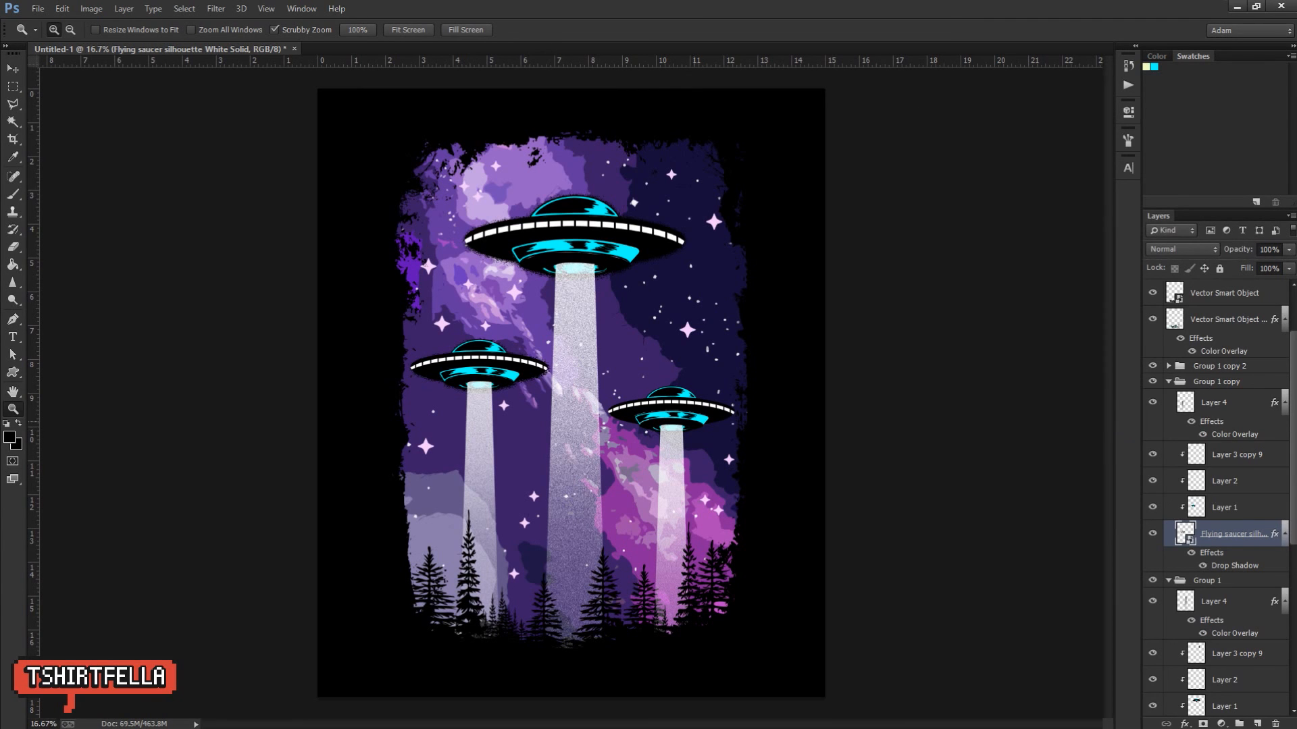
key(v)
ctrl+click(688, 410)
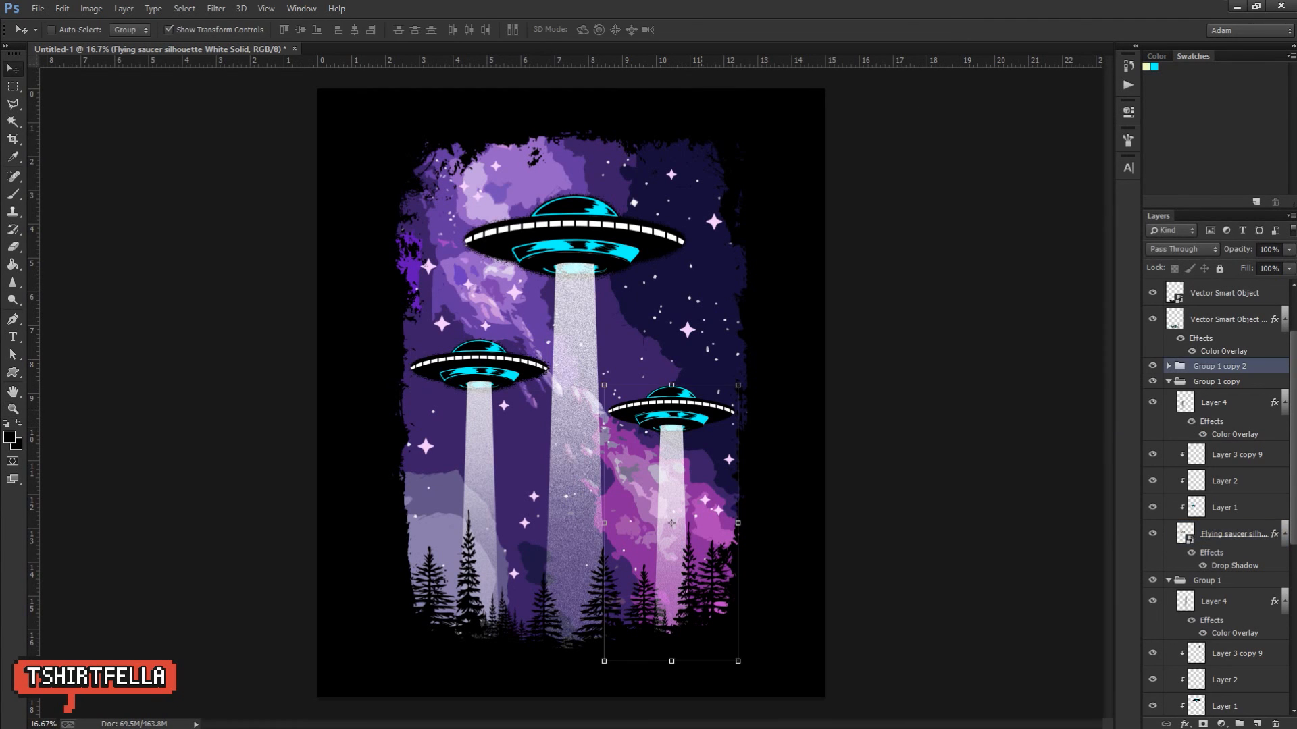
click(1169, 366)
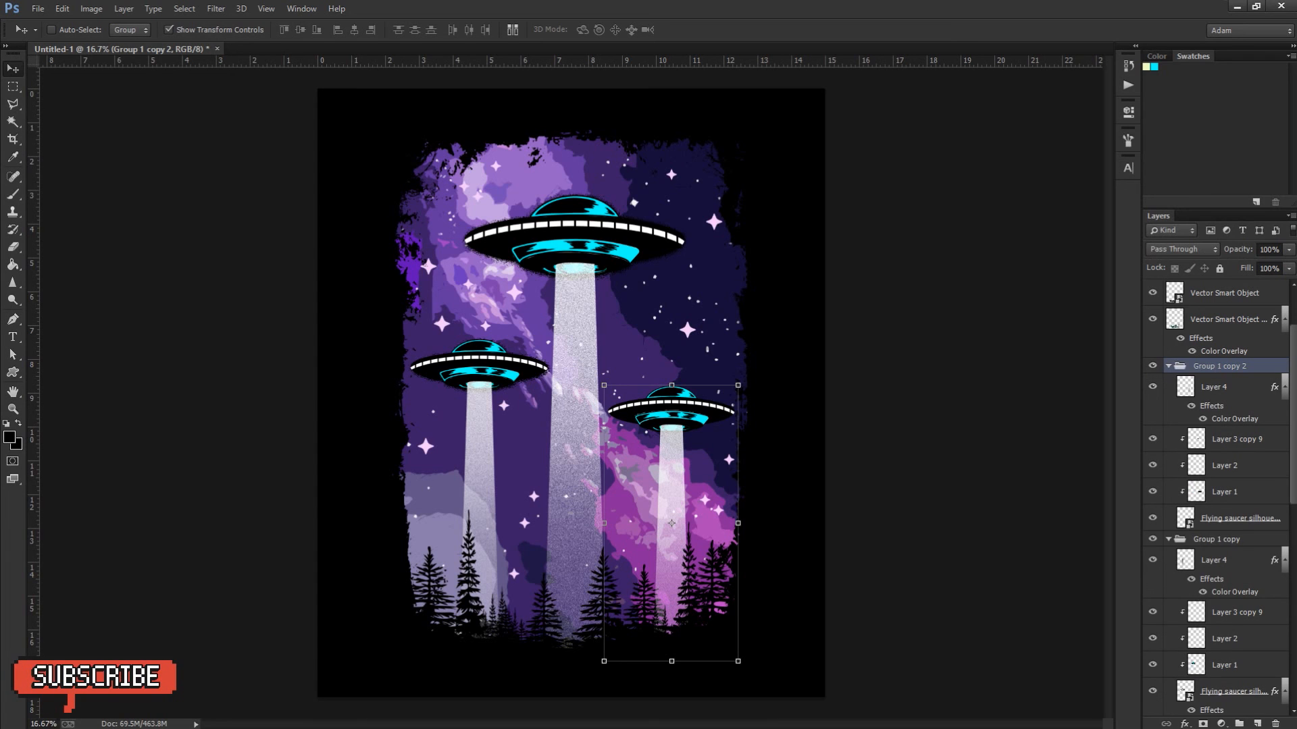
right_click(1229, 518)
click(973, 445)
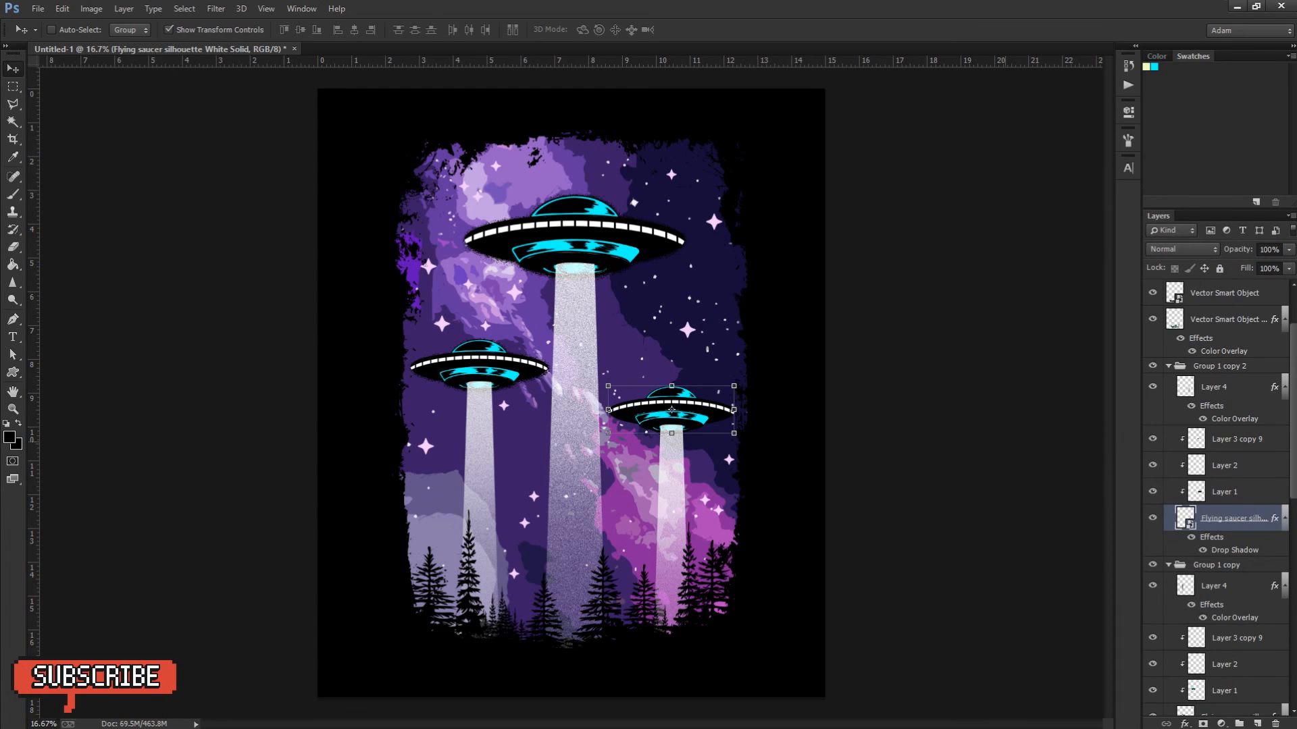
Step: Rasterize the right saucer's silhouette layer in Group 1 copy 2, including its drop shadow layer style
right_click(1226, 518)
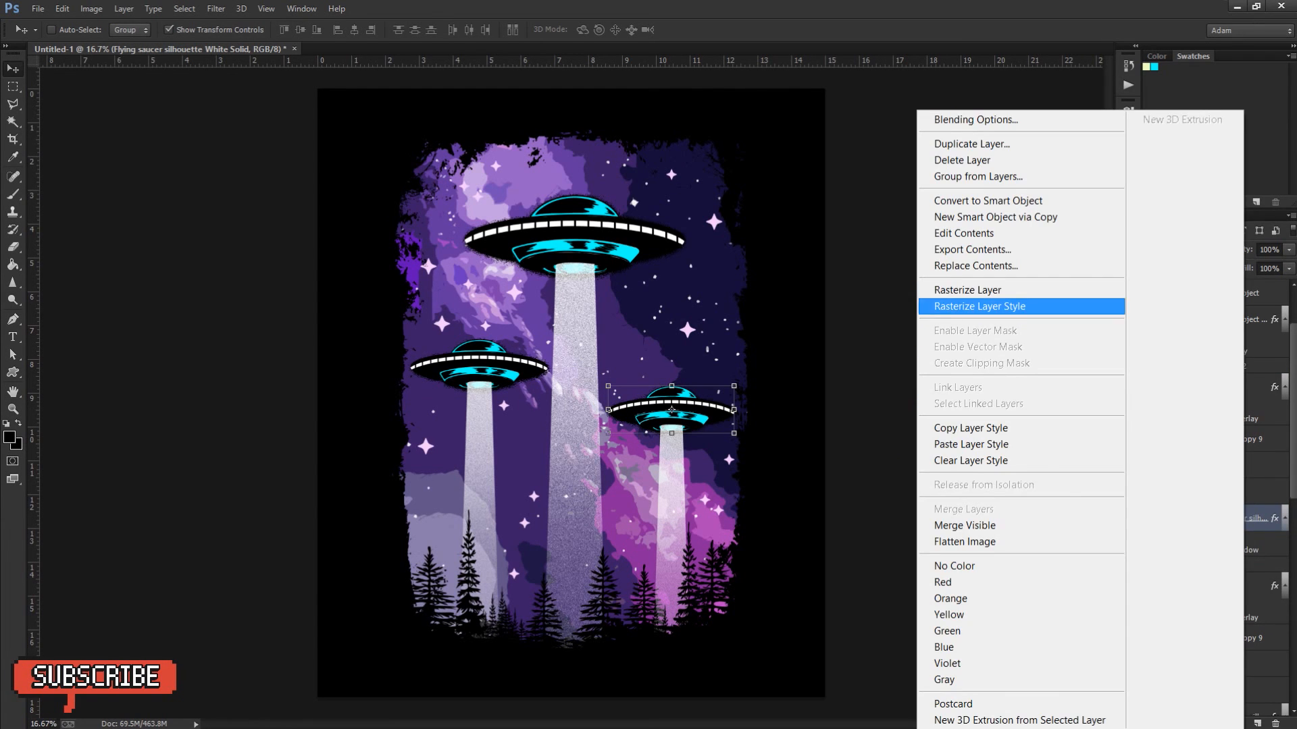
click(972, 291)
right_click(1255, 518)
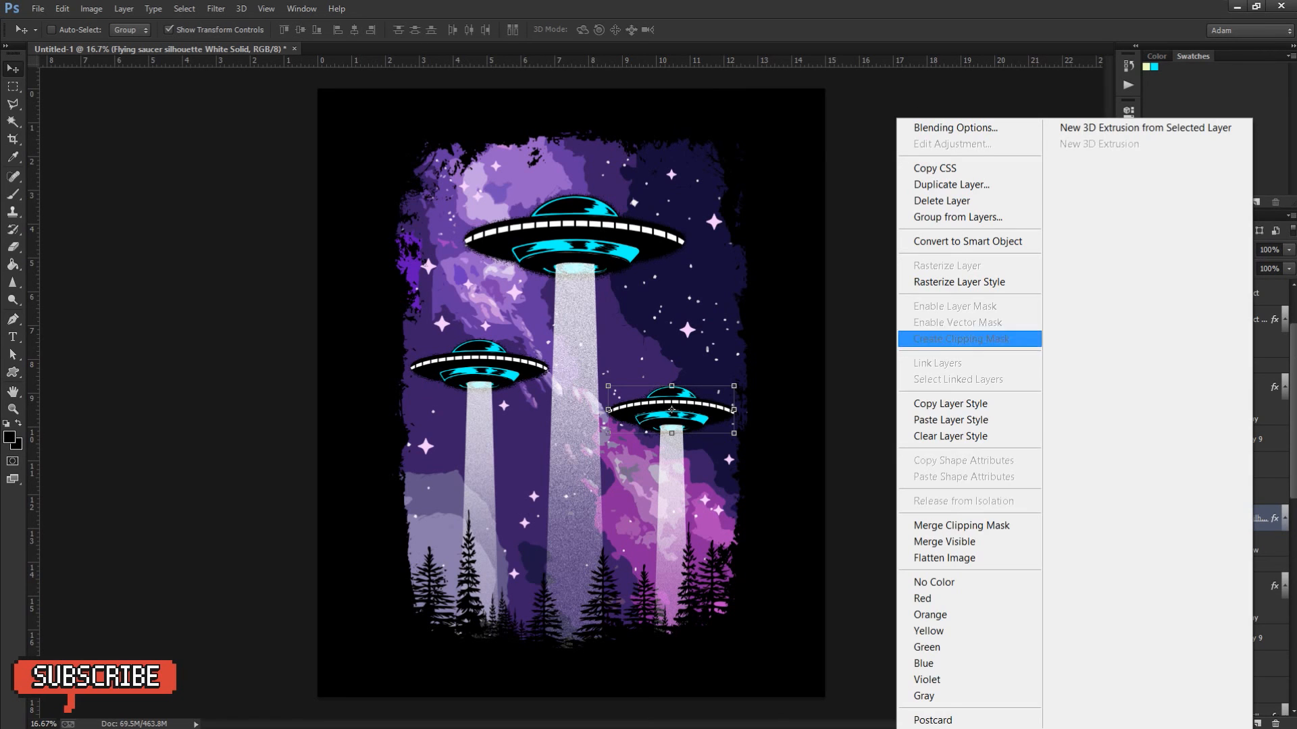
click(976, 284)
key(ctrl+space)
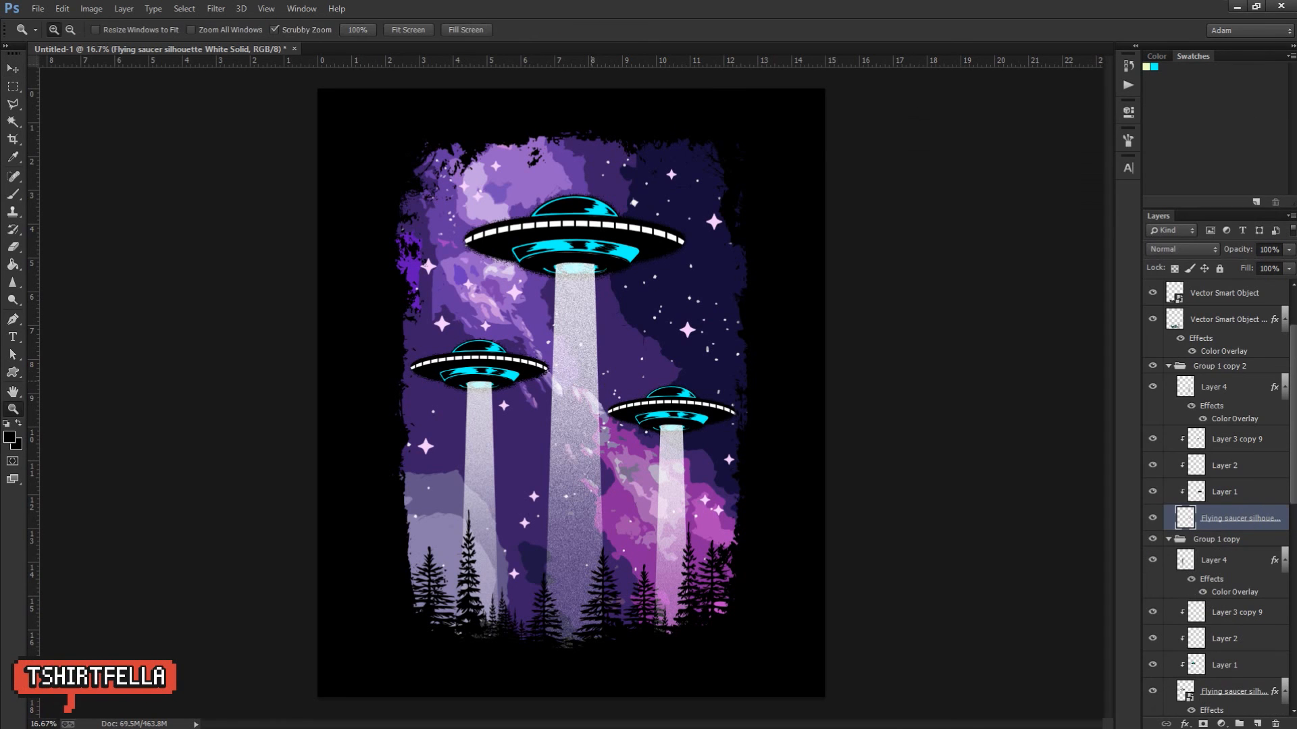
Step: Rasterize the left saucer's silhouette layer in Group 1 copy, along with its drop shadow layer style
ctrl+click(502, 368)
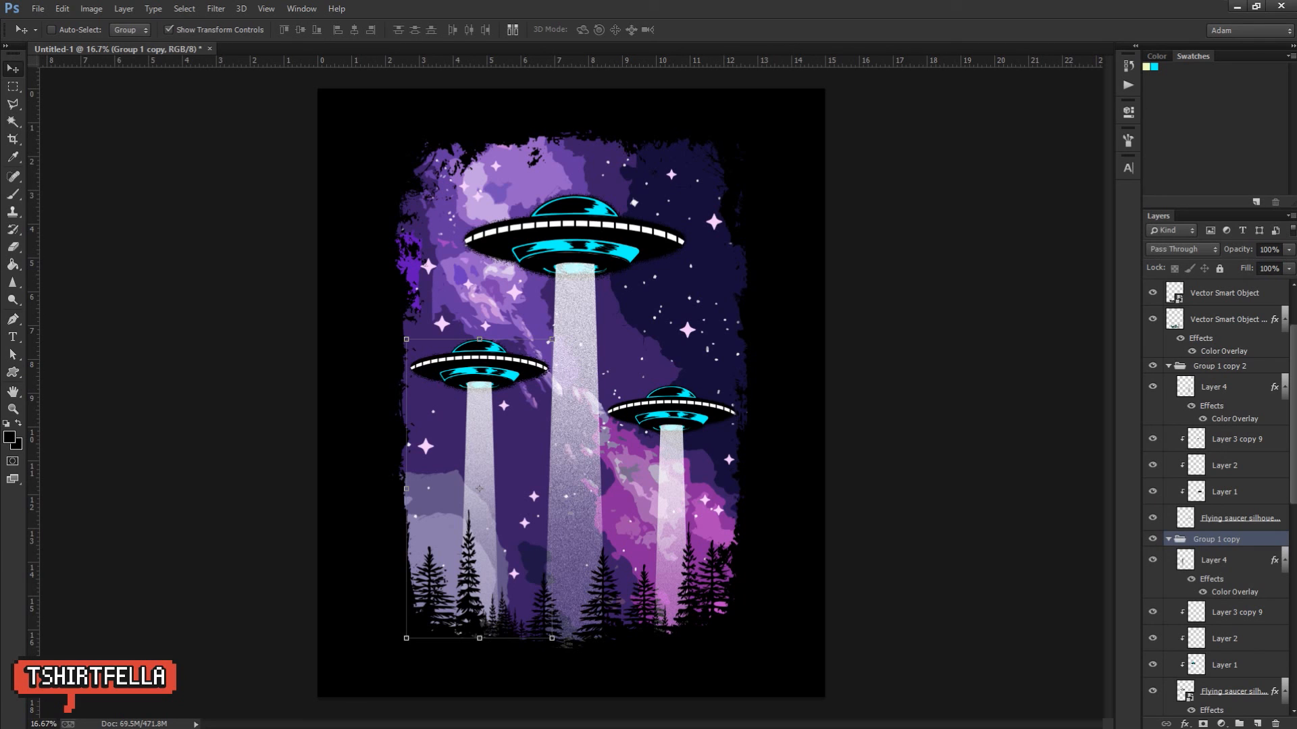
right_click(1223, 560)
key(Escape)
scroll(1224, 574, down, 1)
right_click(1229, 612)
right_click(1229, 612)
click(968, 306)
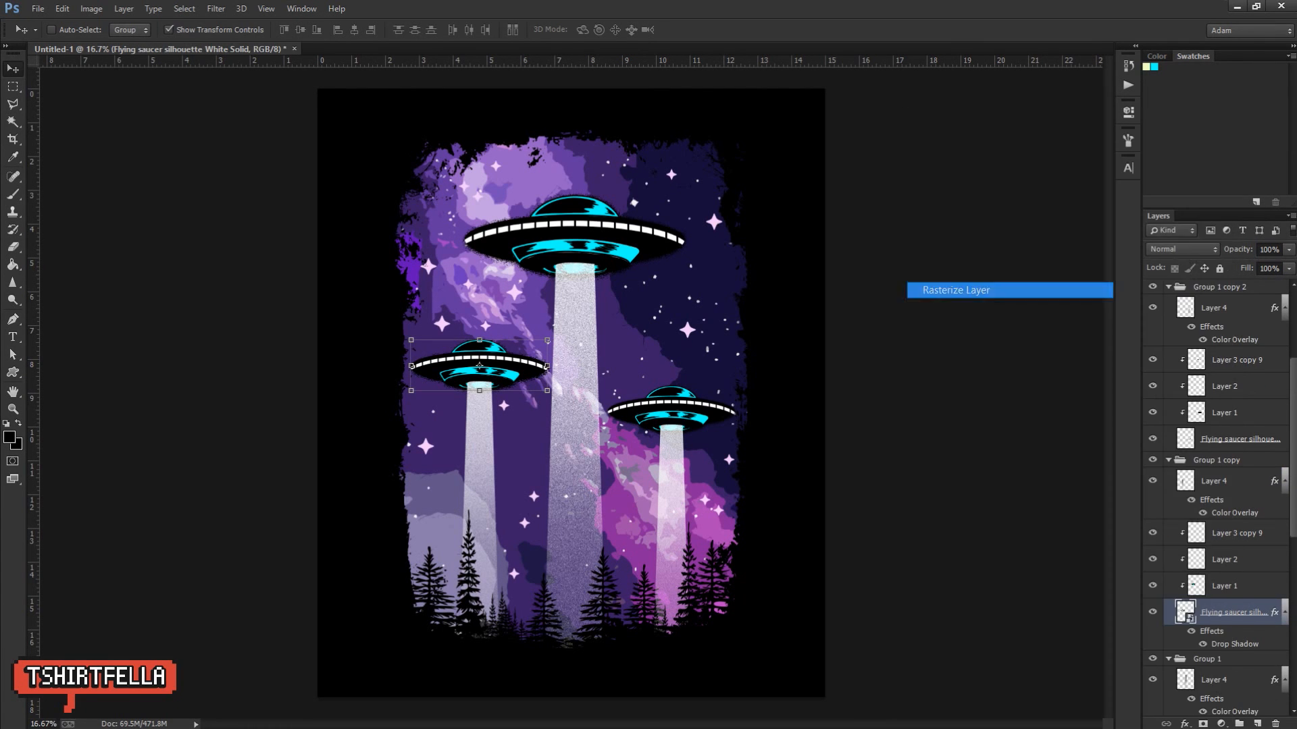
right_click(1226, 612)
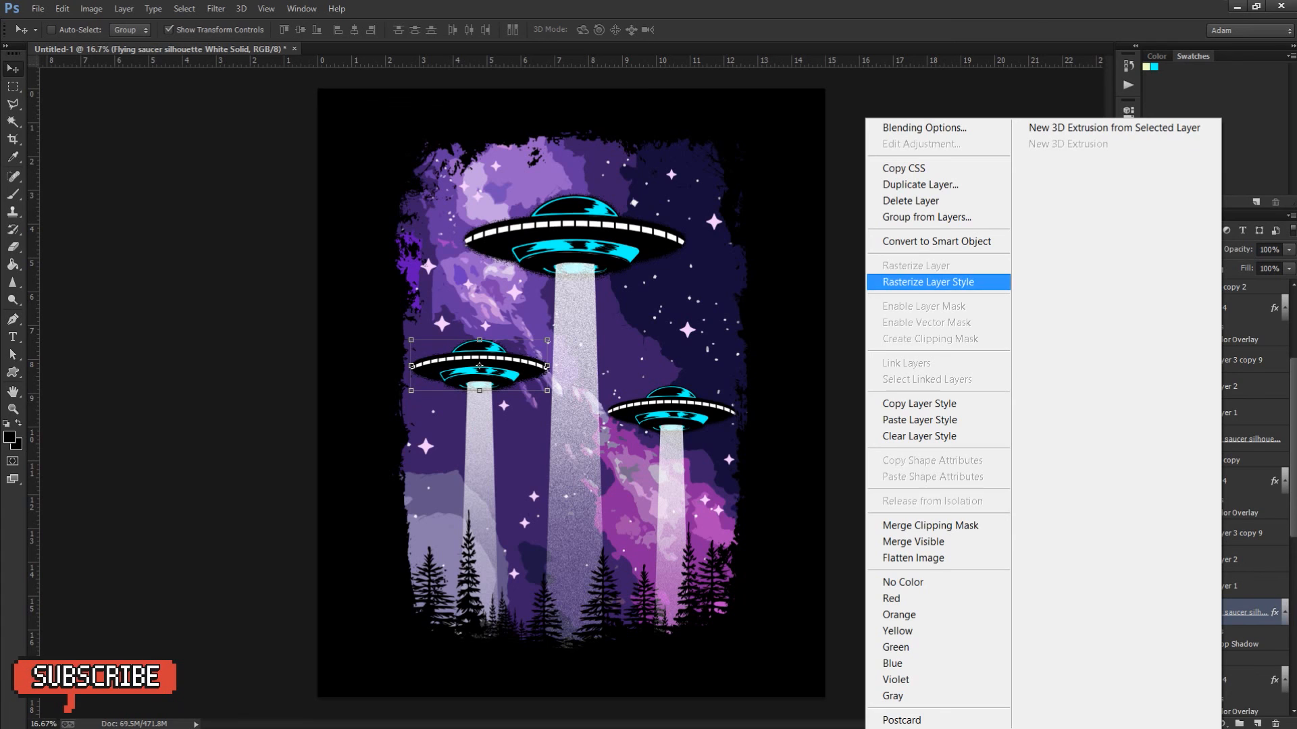
click(945, 281)
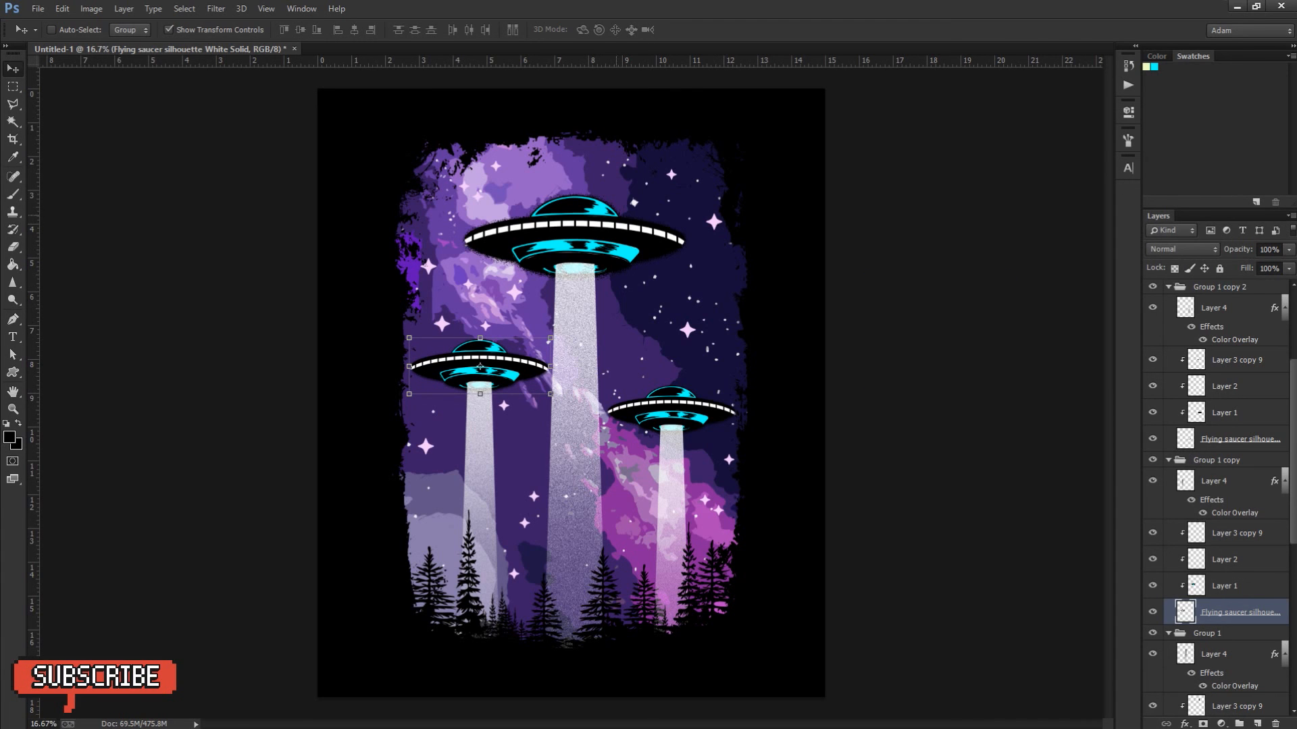
Step: Rasterize the large saucer's silhouette layer in Group 1 and its drop shadow layer style
click(1216, 634)
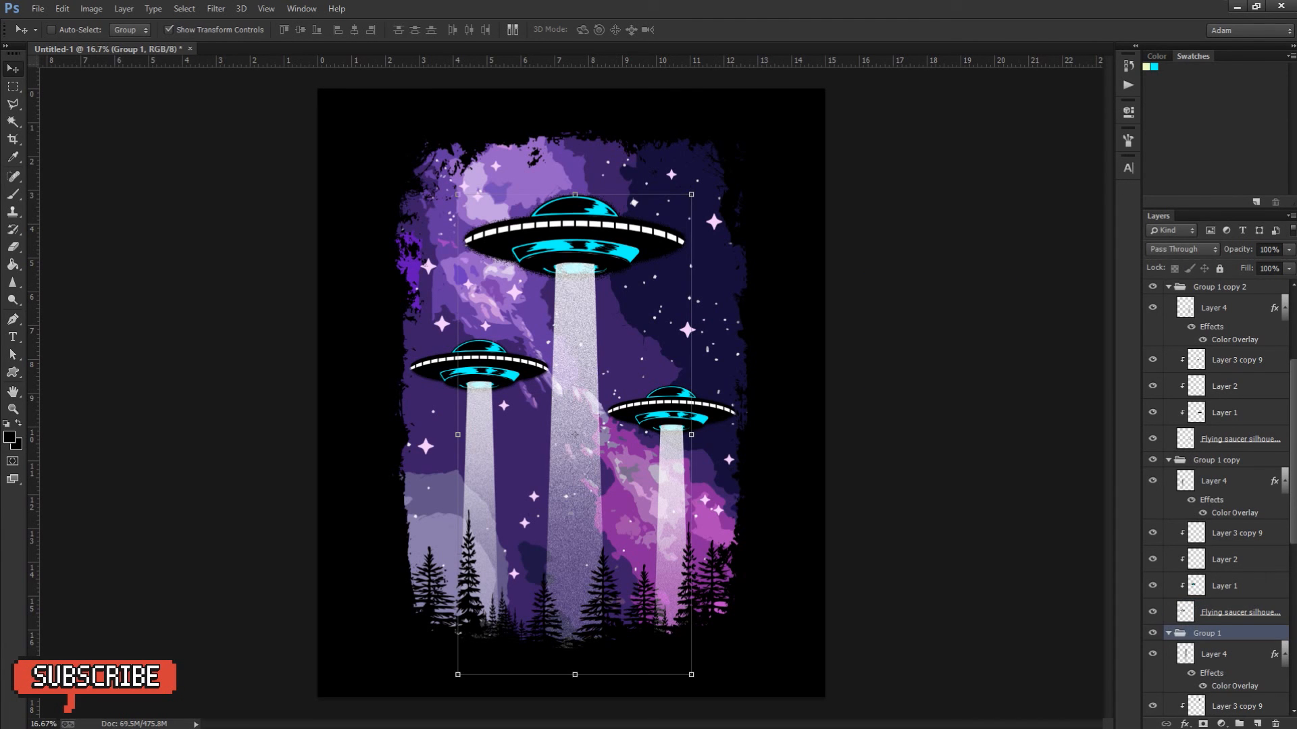
scroll(1216, 493, down, 3)
scroll(1216, 541, down, 3)
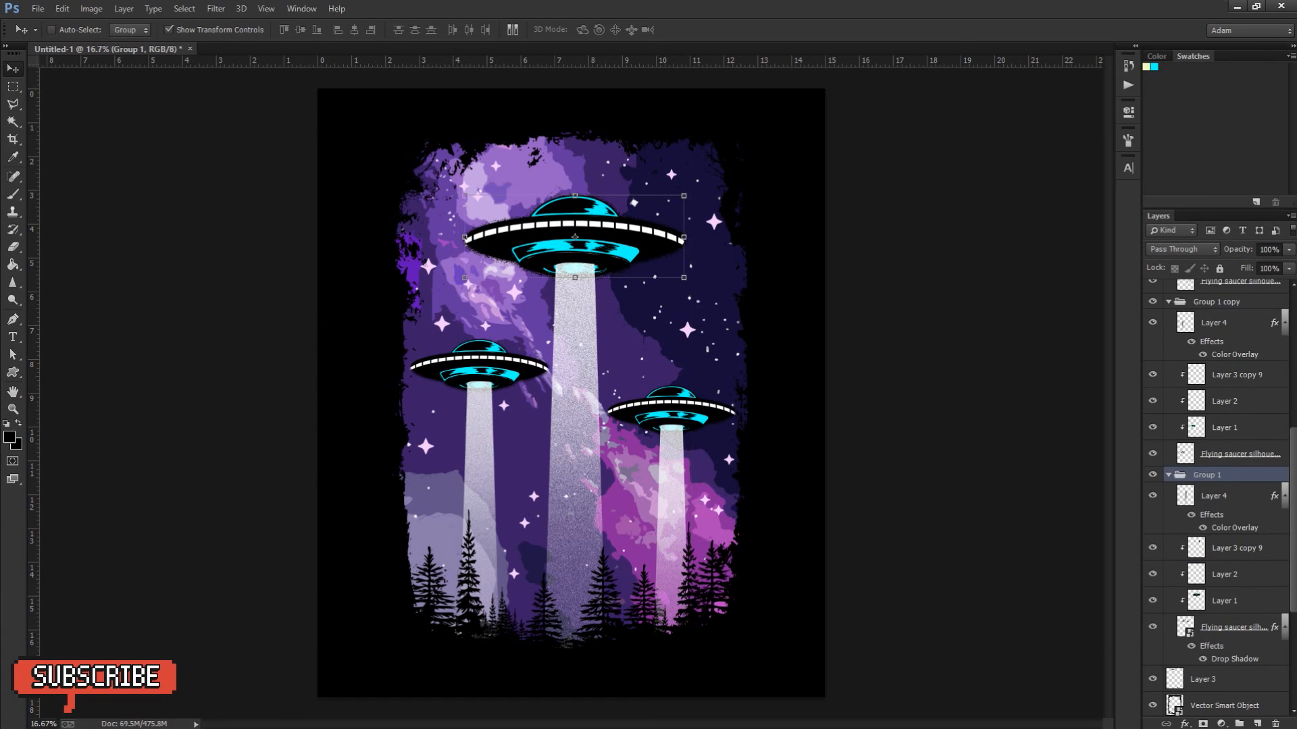
right_click(1229, 631)
click(1034, 192)
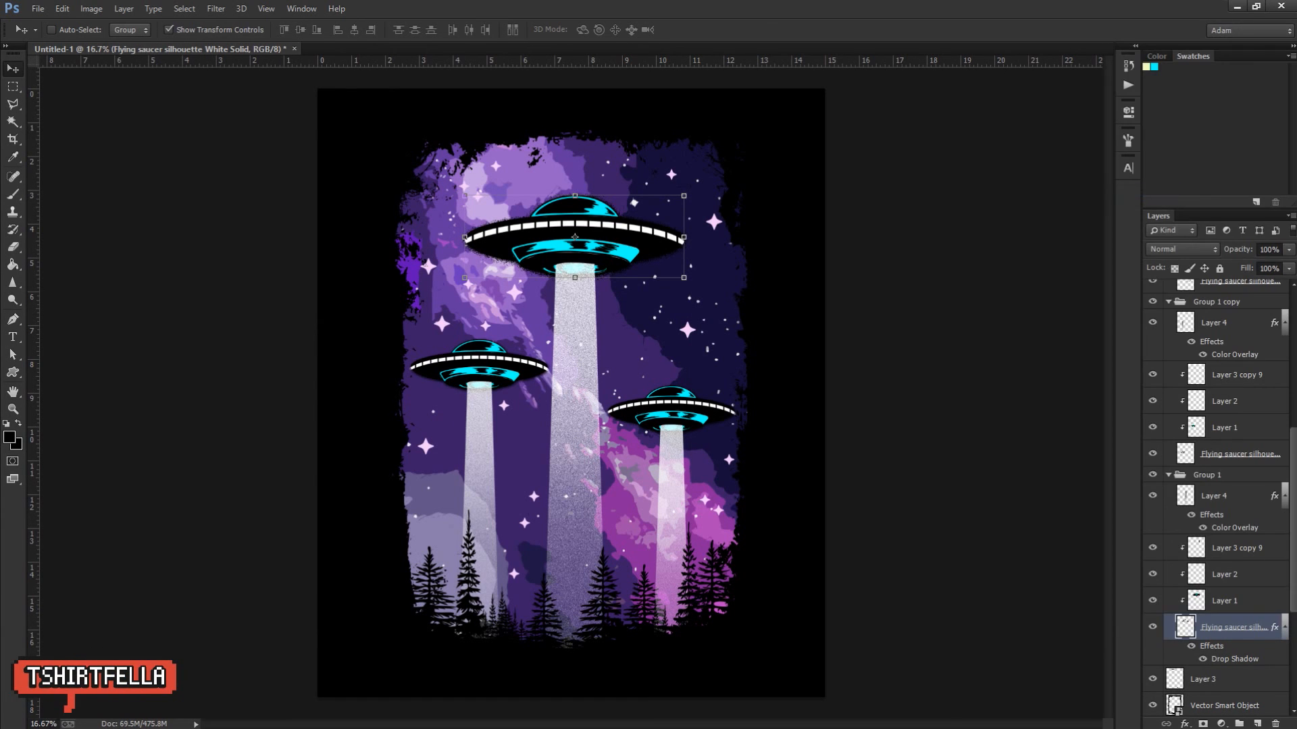
right_click(1230, 628)
click(1006, 179)
Step: Examine the large saucer's rasterized shadow edges up close and check the whole design
key(z)
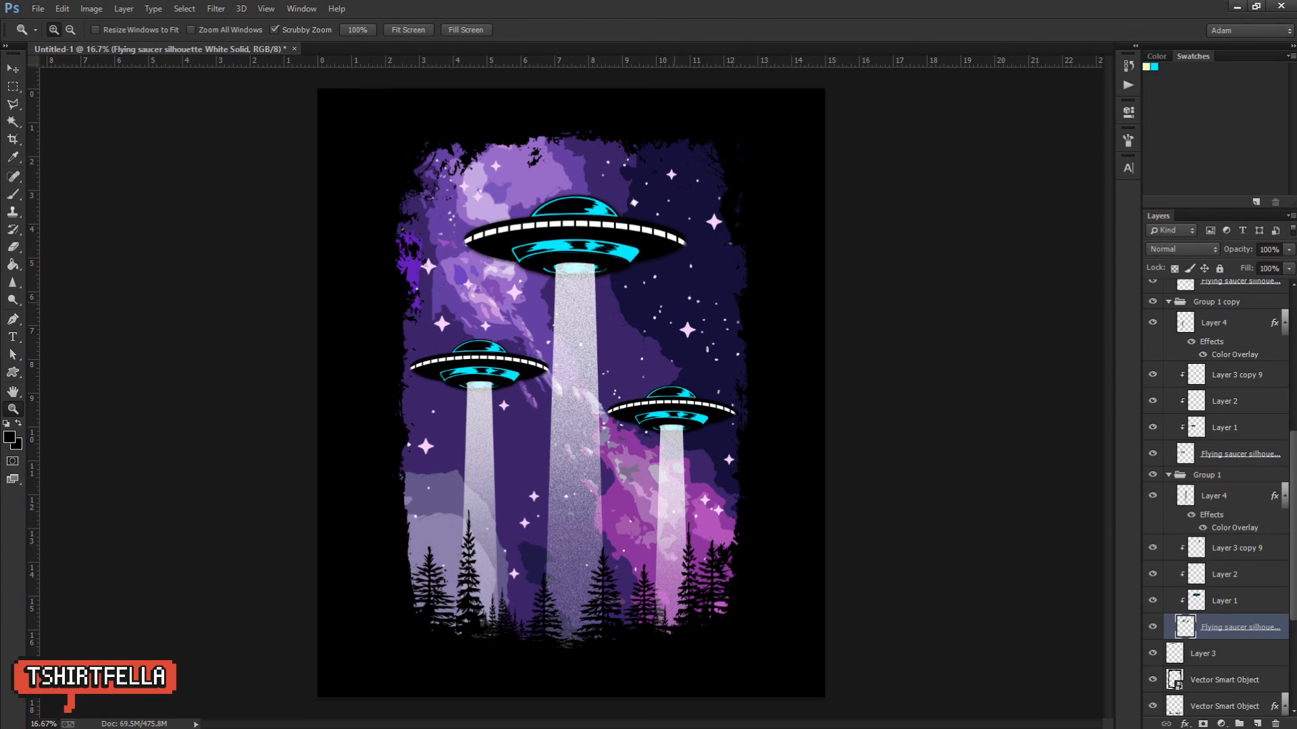
click(644, 237)
click(643, 238)
click(644, 238)
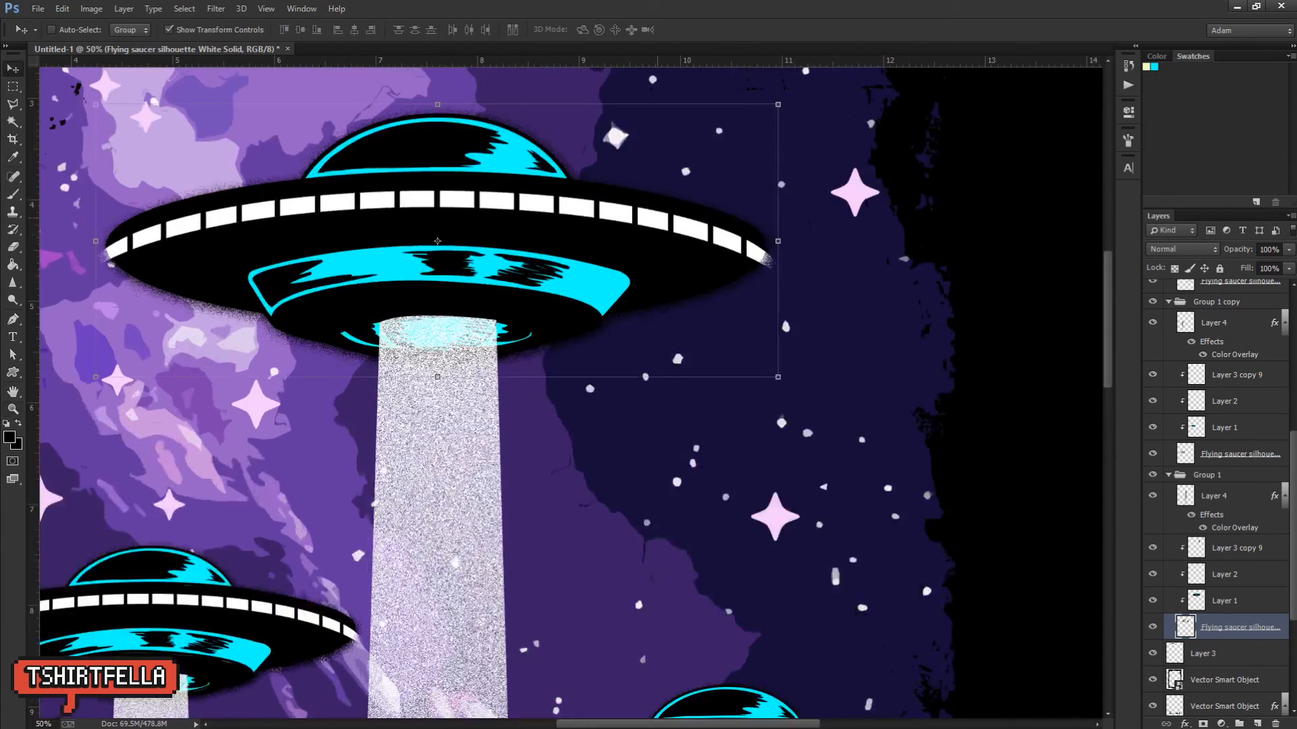
click(750, 329)
alt+click(755, 330)
alt+click(755, 330)
alt+click(755, 330)
alt+click(755, 329)
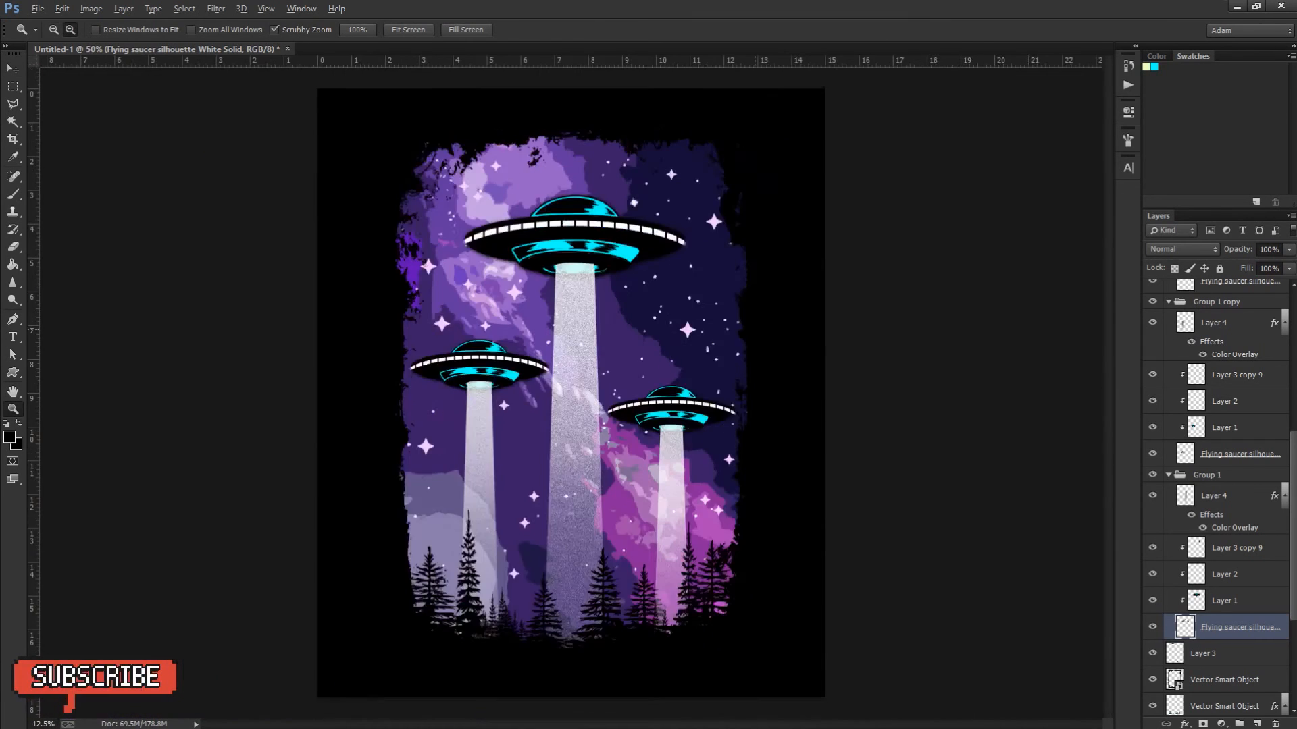
alt+click(755, 330)
Step: Select all artwork layers above the Background and merge them into a single layer
scroll(1216, 472, up, 5)
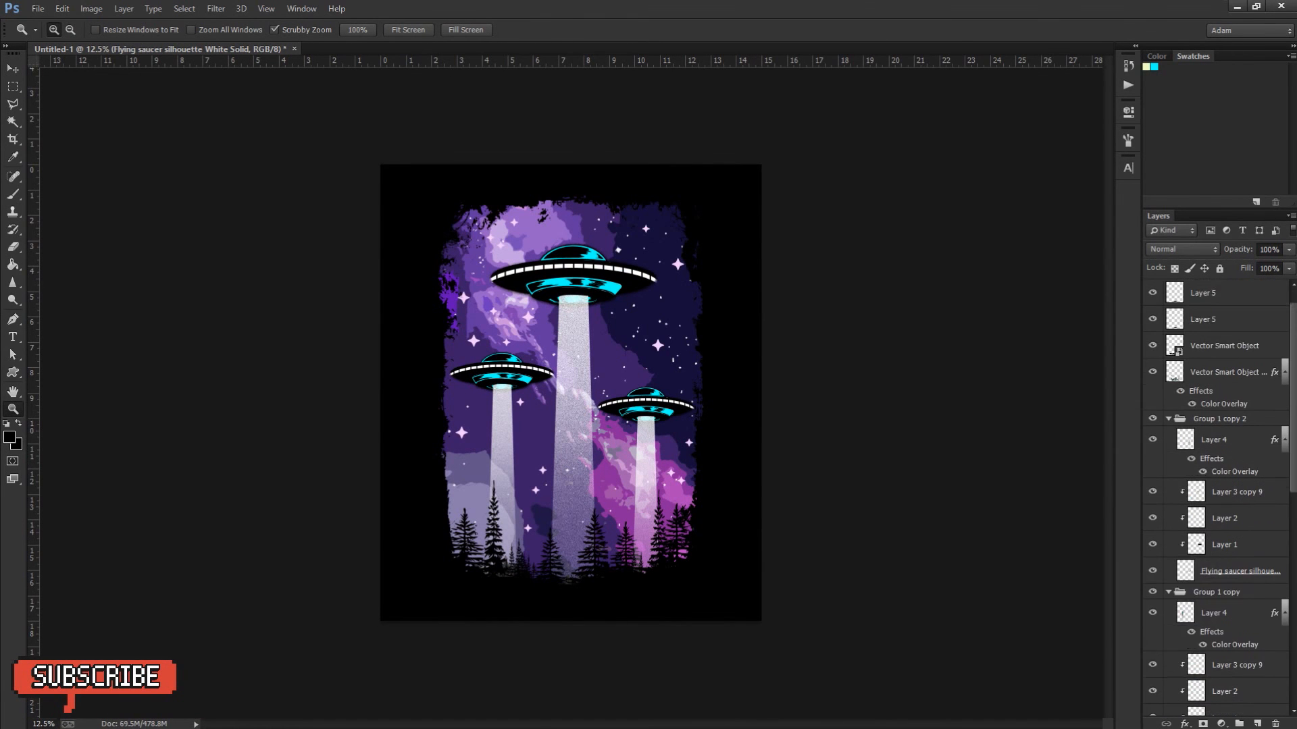
click(1232, 293)
scroll(1222, 497, down, 8)
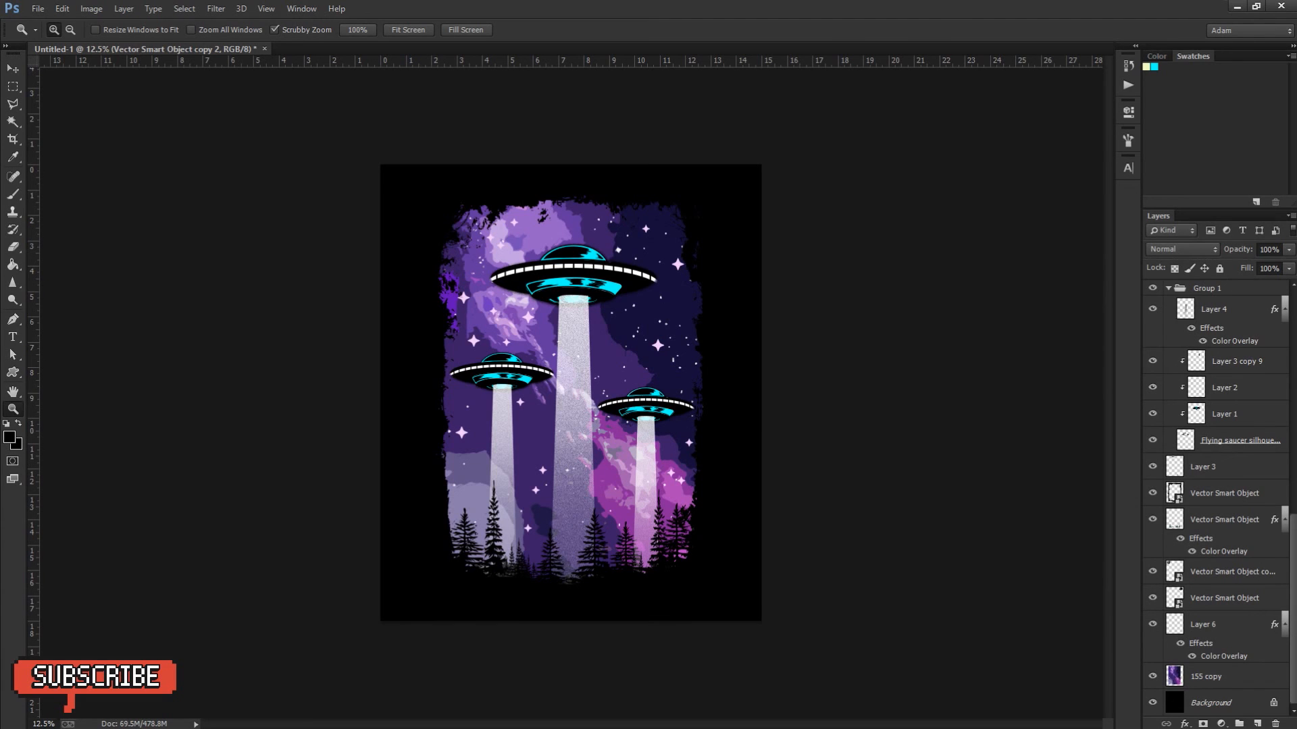
key(ctrl+alt+a)
key(v)
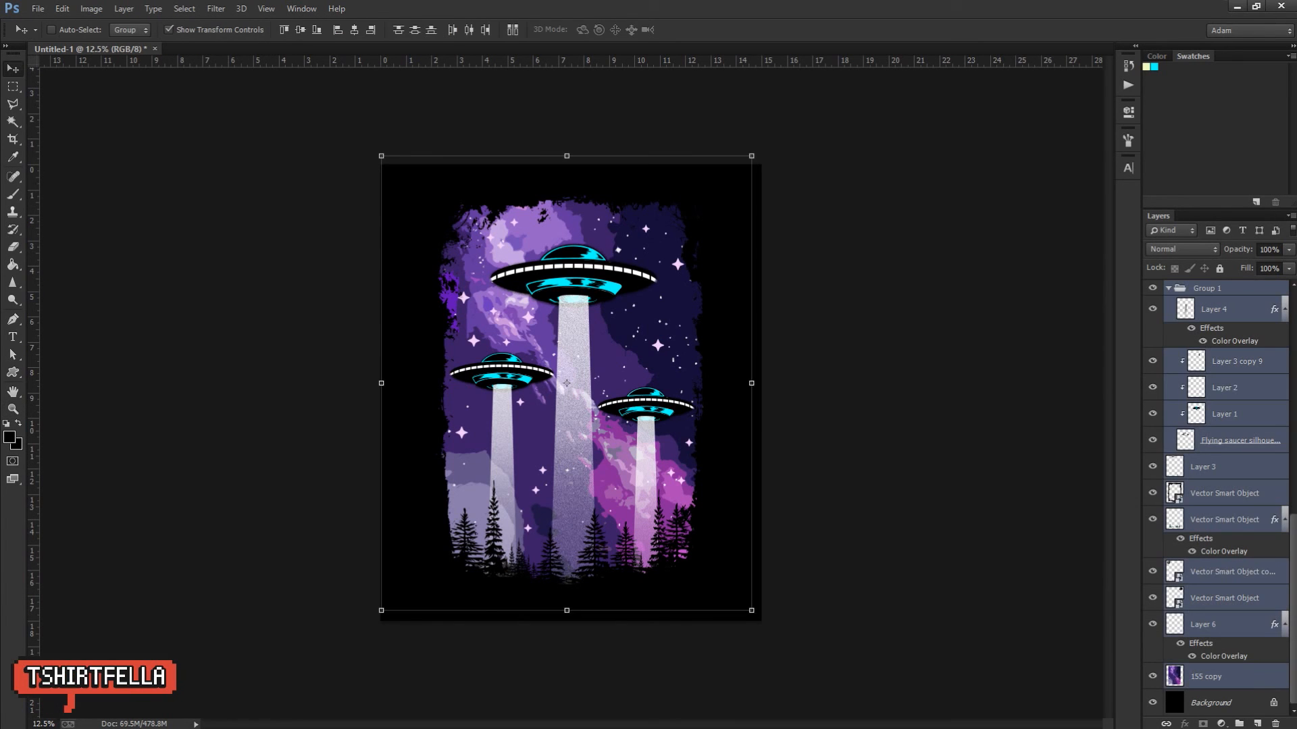
click(1216, 677)
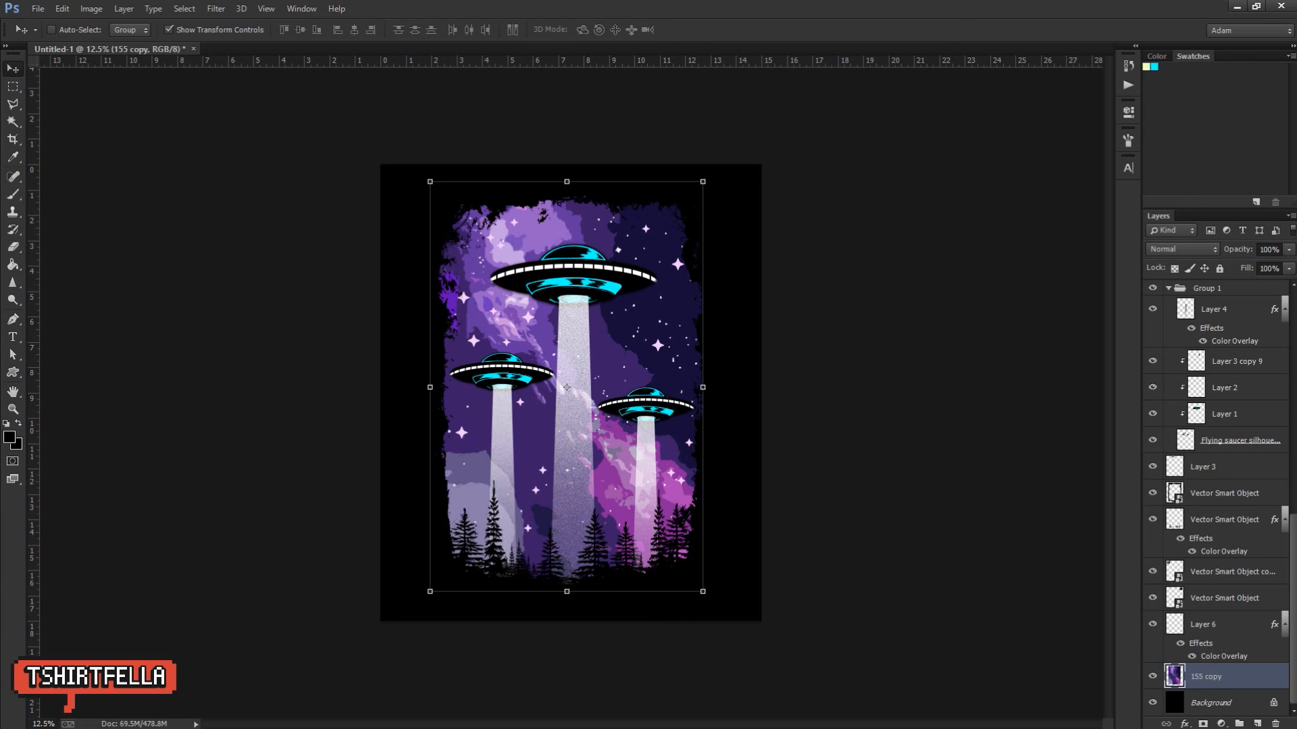
scroll(1216, 496, up, 5)
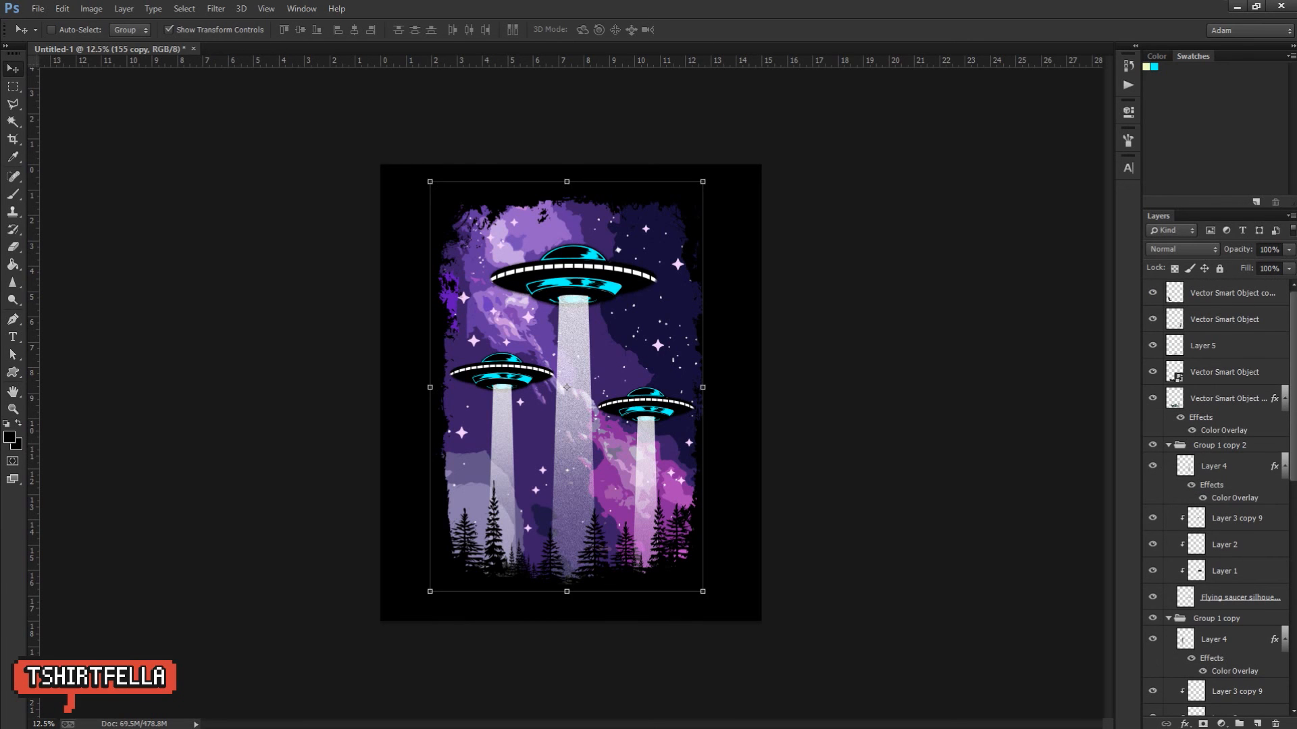
key(ctrl+alt+a)
key(ctrl+e)
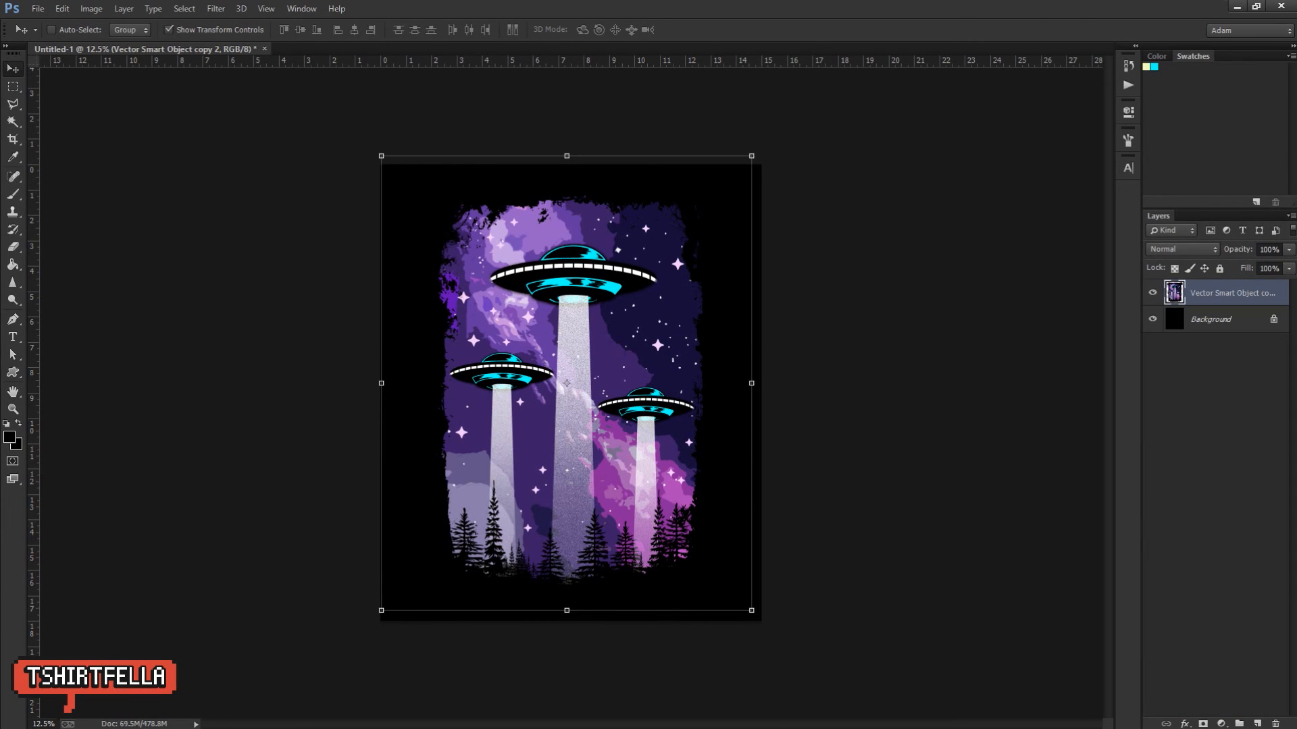
Step: Hide the Background, remove all black from the merged artwork with a non-contiguous Magic Wand selection at tolerance 20, and show the Background again
key(w)
click(1153, 320)
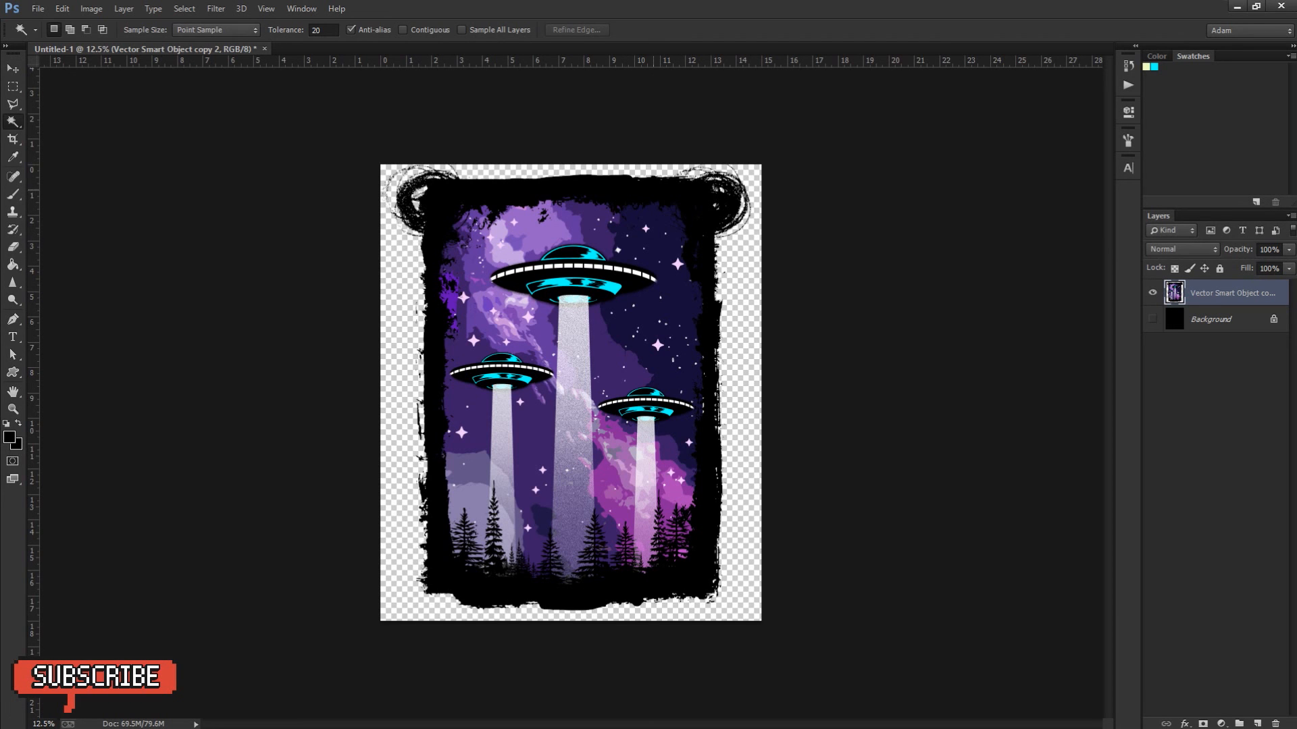
click(653, 190)
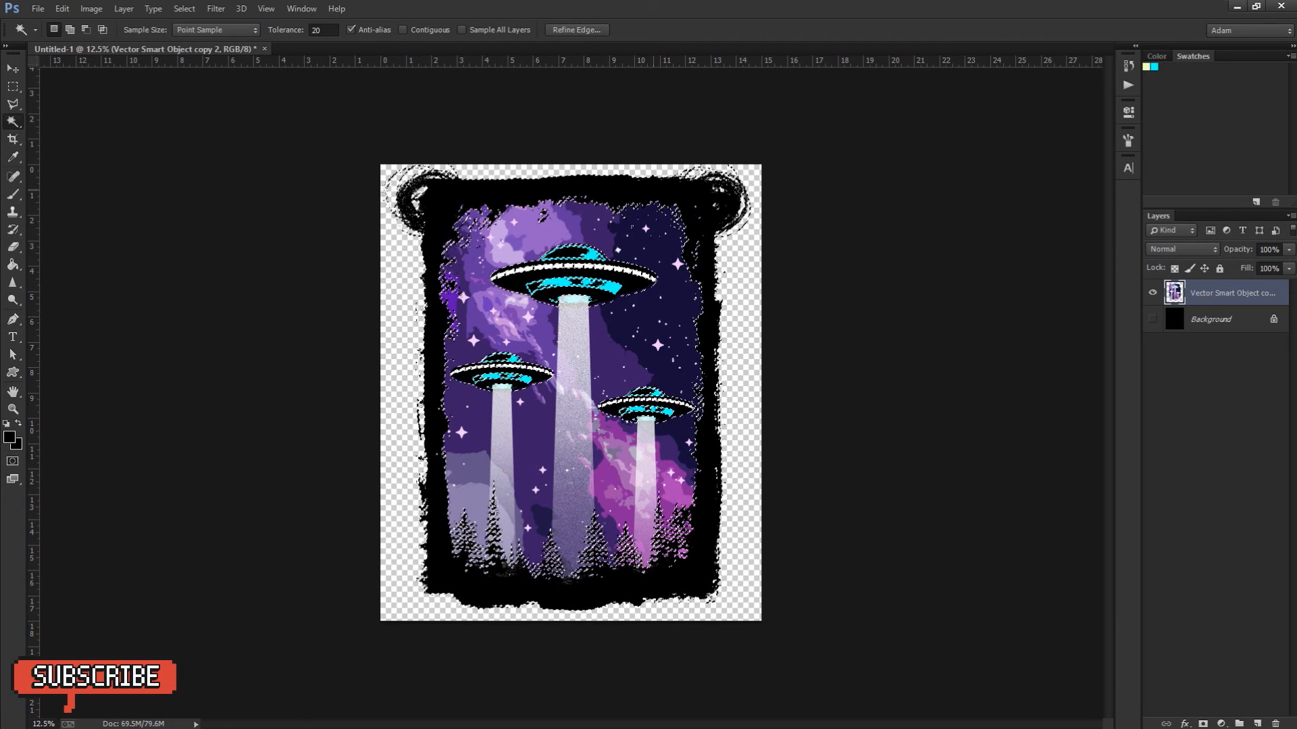
key(Delete)
key(ctrl+d)
key(v)
click(1153, 320)
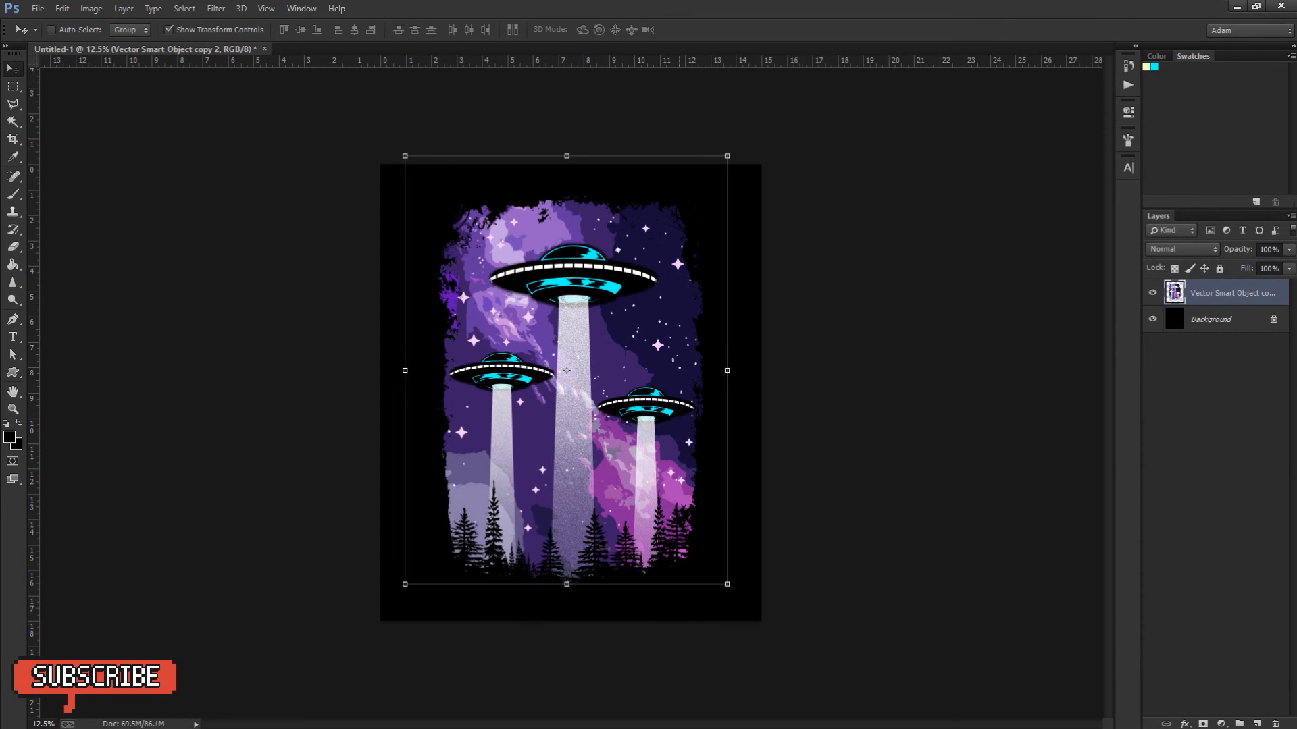
Step: Copy the rectangular area around the artwork onto a new layer and delete the original merged layer
key(m)
drag(420, 180, 714, 589)
key(ctrl+j)
click(1232, 319)
key(Delete)
click(1232, 293)
key(v)
Step: Boost the artwork's colours with a Vibrance adjustment of +54 vibrance and +36 saturation
click(92, 9)
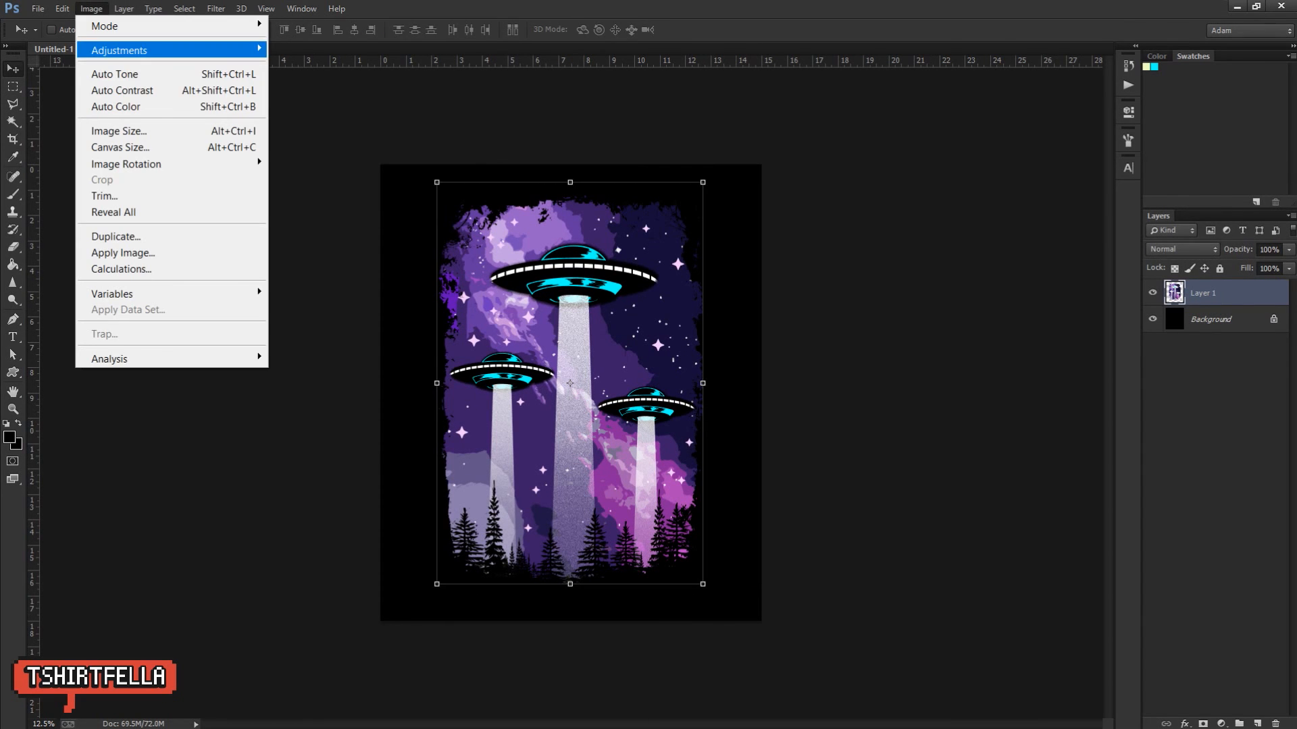
mouse_move(118, 50)
click(304, 123)
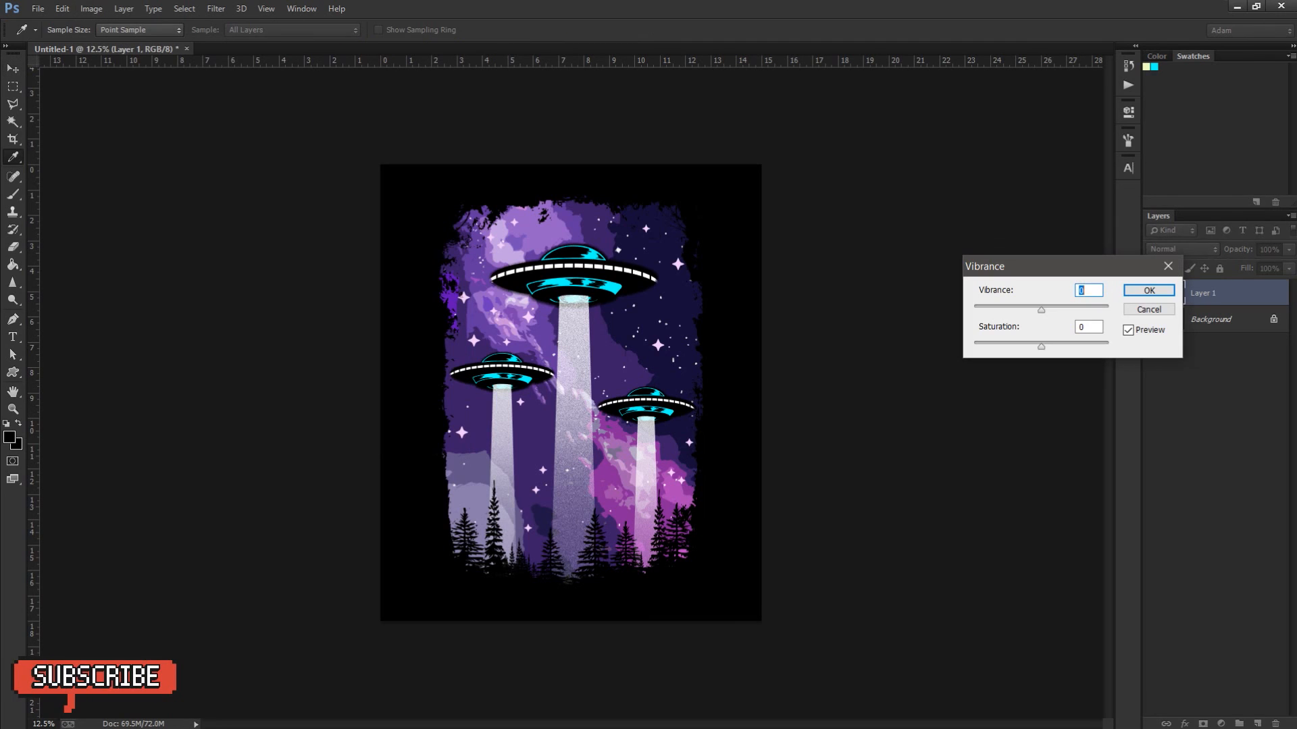
drag(1063, 346, 1083, 346)
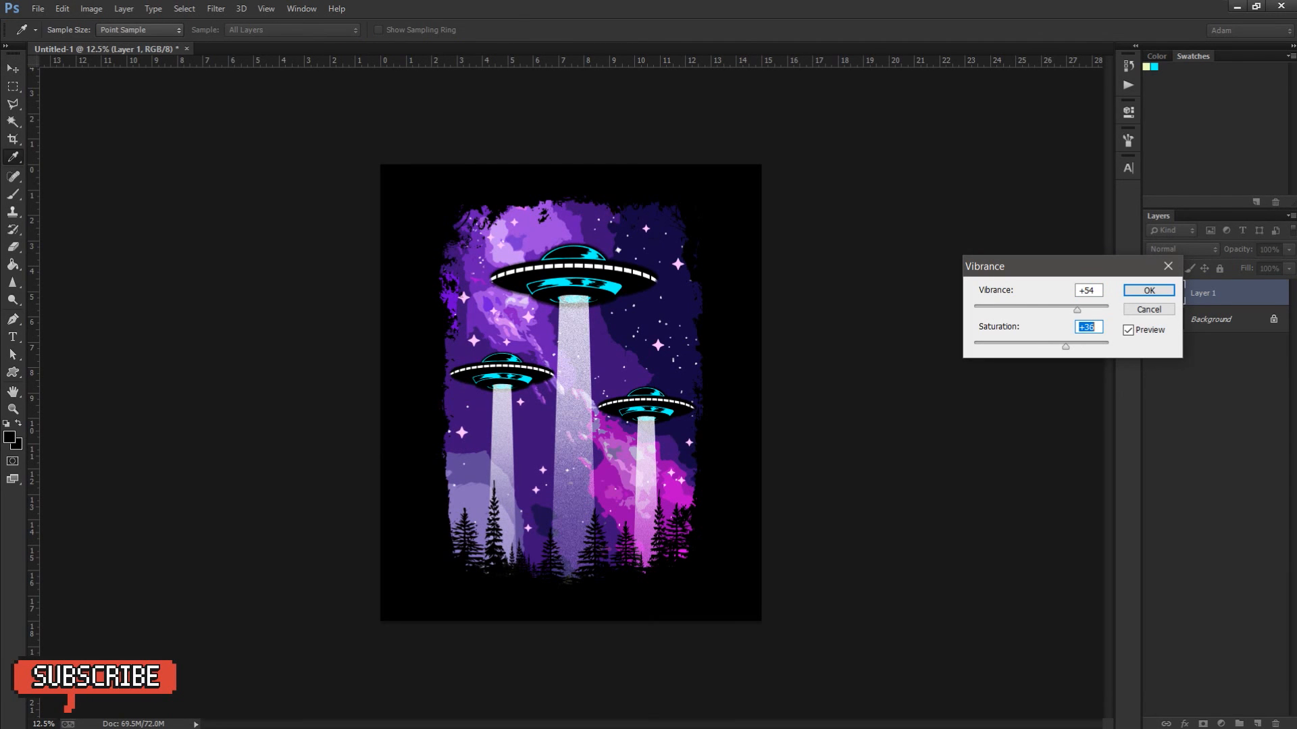
key(Return)
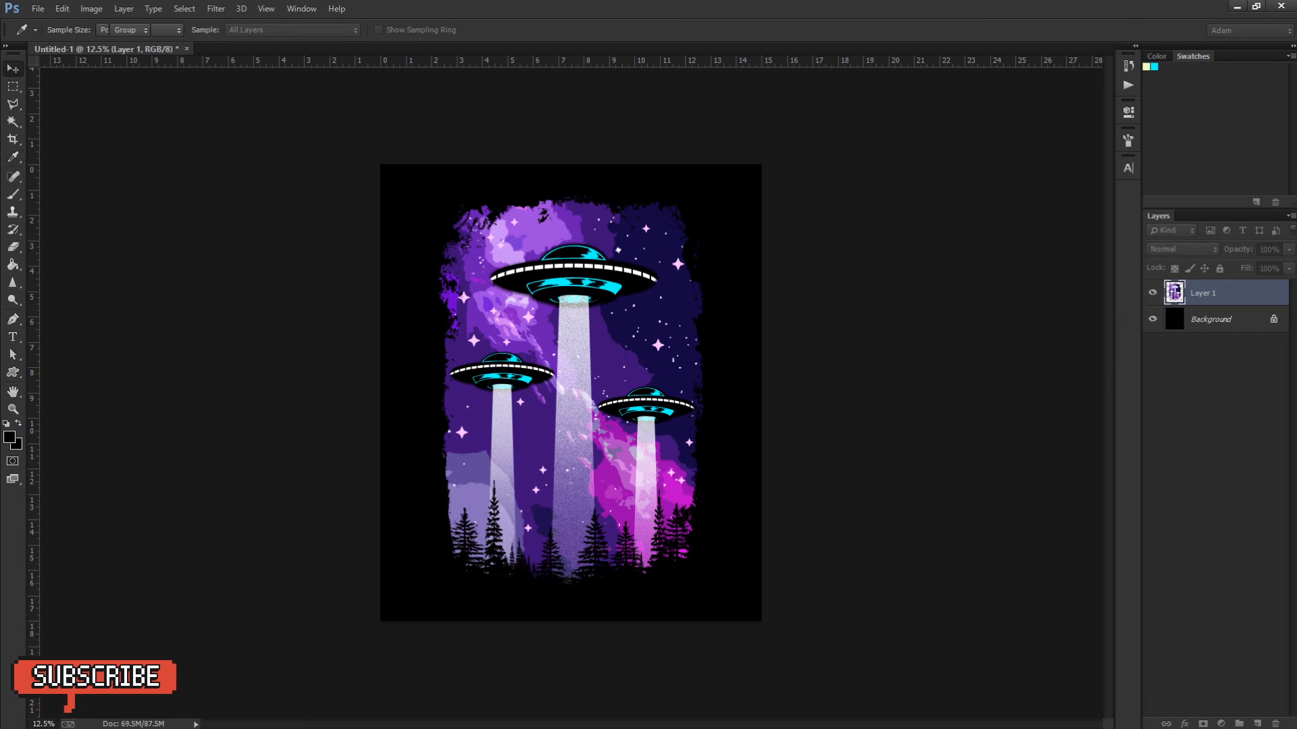
Step: Switch to Adobe Bridge and open the shirt mockup file Mockup shirt.psd in Photoshop
click(272, 714)
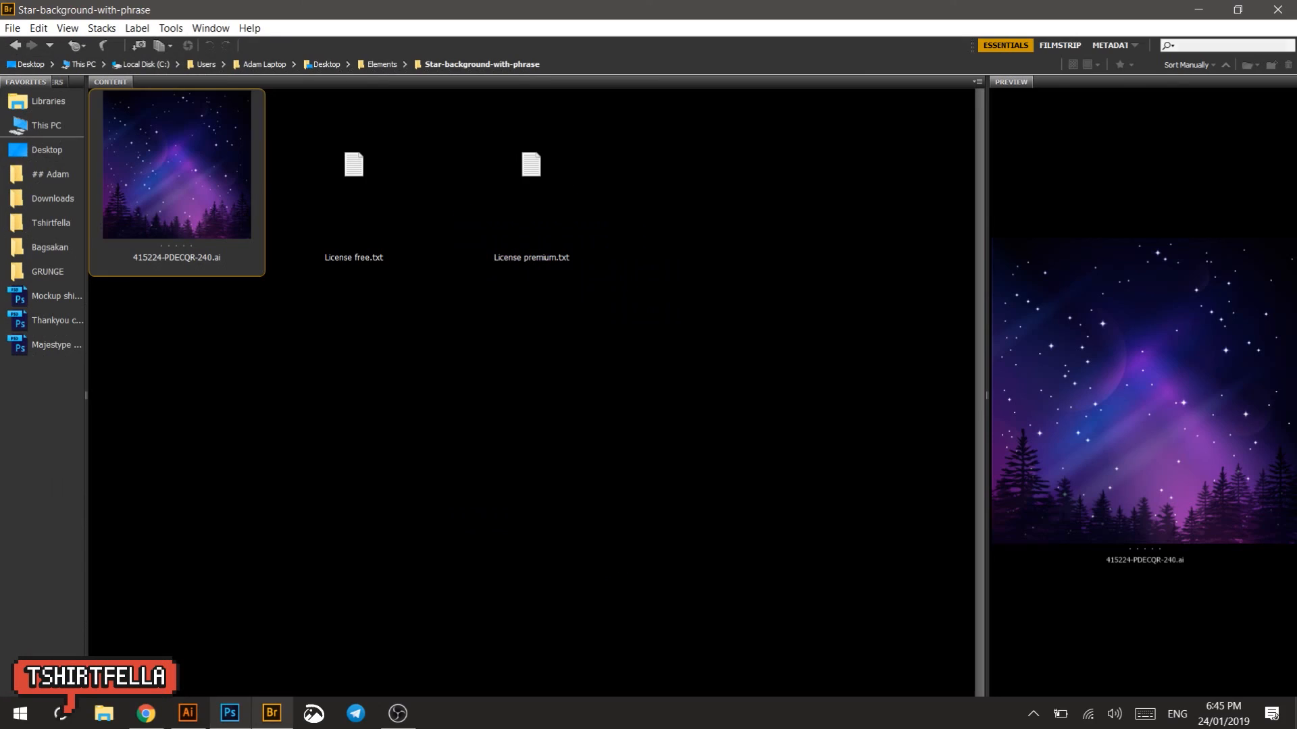
key(alt+Tab)
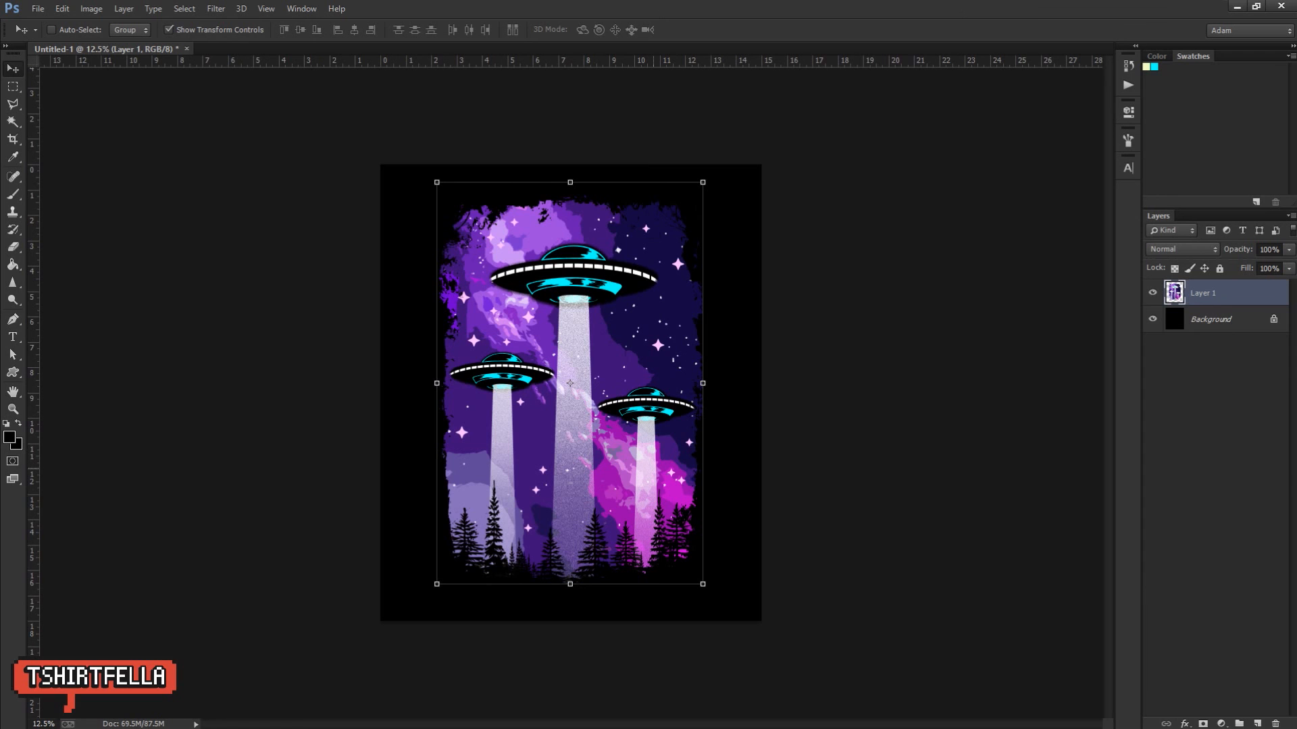
key(ctrl+h)
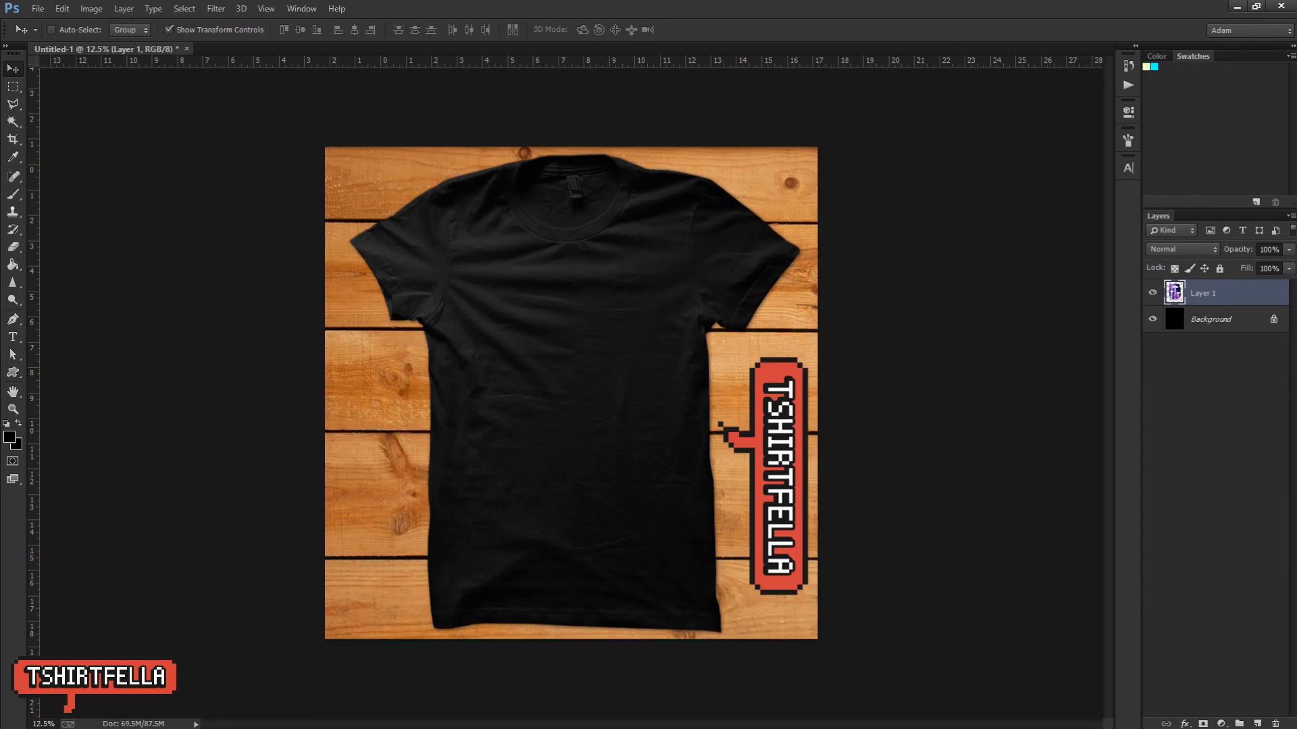
Step: Bring the finished UFO artwork from Untitled-1 into the Artwork group of Mockup shirt.psd as a new layer
click(108, 49)
drag(503, 223, 566, 283)
key(z)
alt+click(652, 290)
alt+click(653, 290)
alt+click(652, 290)
alt+click(652, 290)
alt+click(653, 291)
key(v)
key(ctrl+Tab)
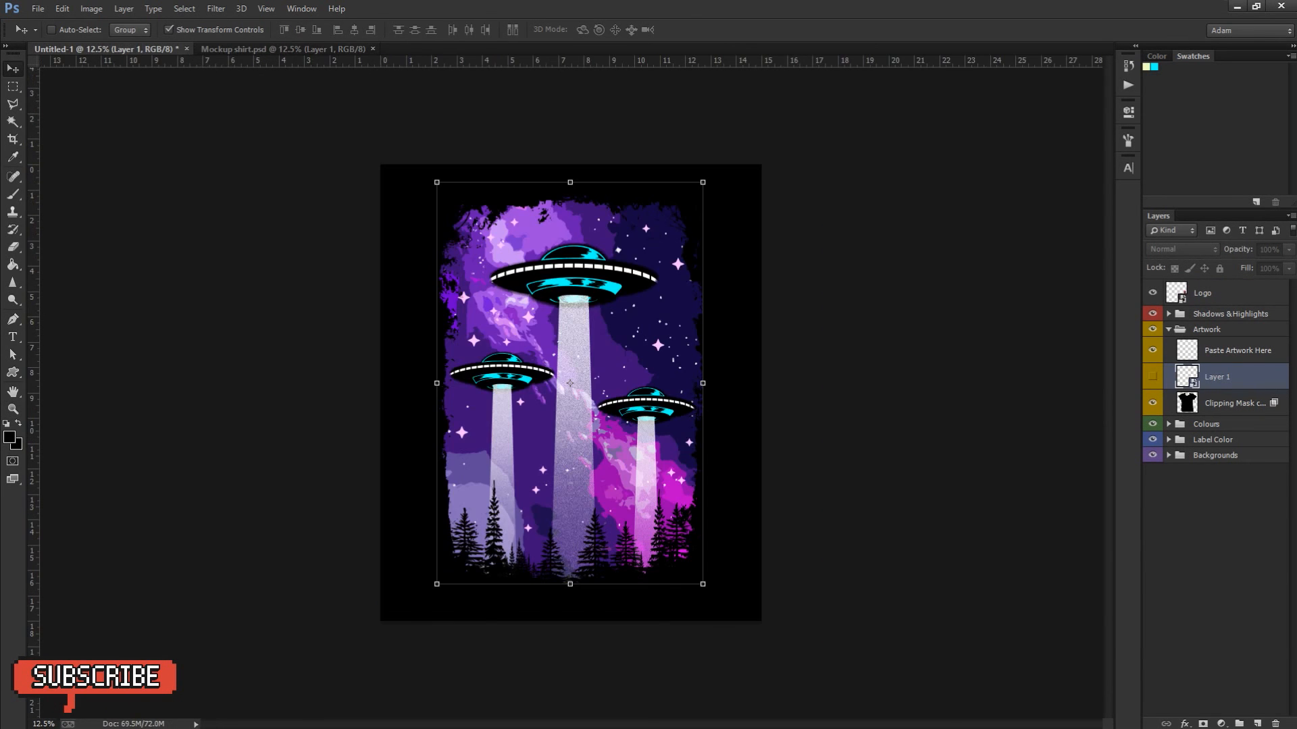
drag(334, 48, 638, 368)
Step: Scale the UFO artwork to about 14.3% and position it on the front of the black shirt
key(ctrl+t)
drag(771, 316, 616, 366)
drag(684, 574, 585, 423)
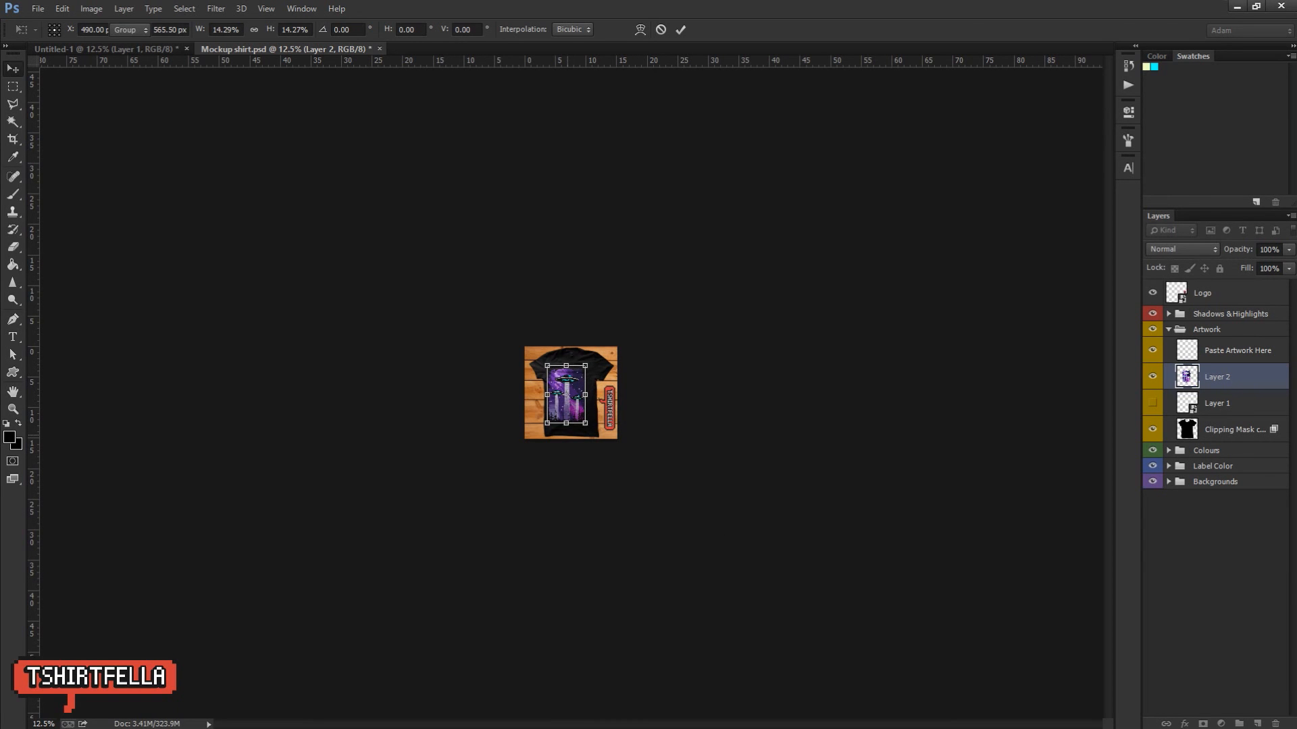
key(Return)
key(ctrl+plus)
key(ctrl+plus)
key(ctrl+plus)
key(ctrl+plus)
drag(610, 411, 629, 406)
Step: Examine the UFO print on the shirt mockup up close and as a whole
key(z)
key(ctrl+plus)
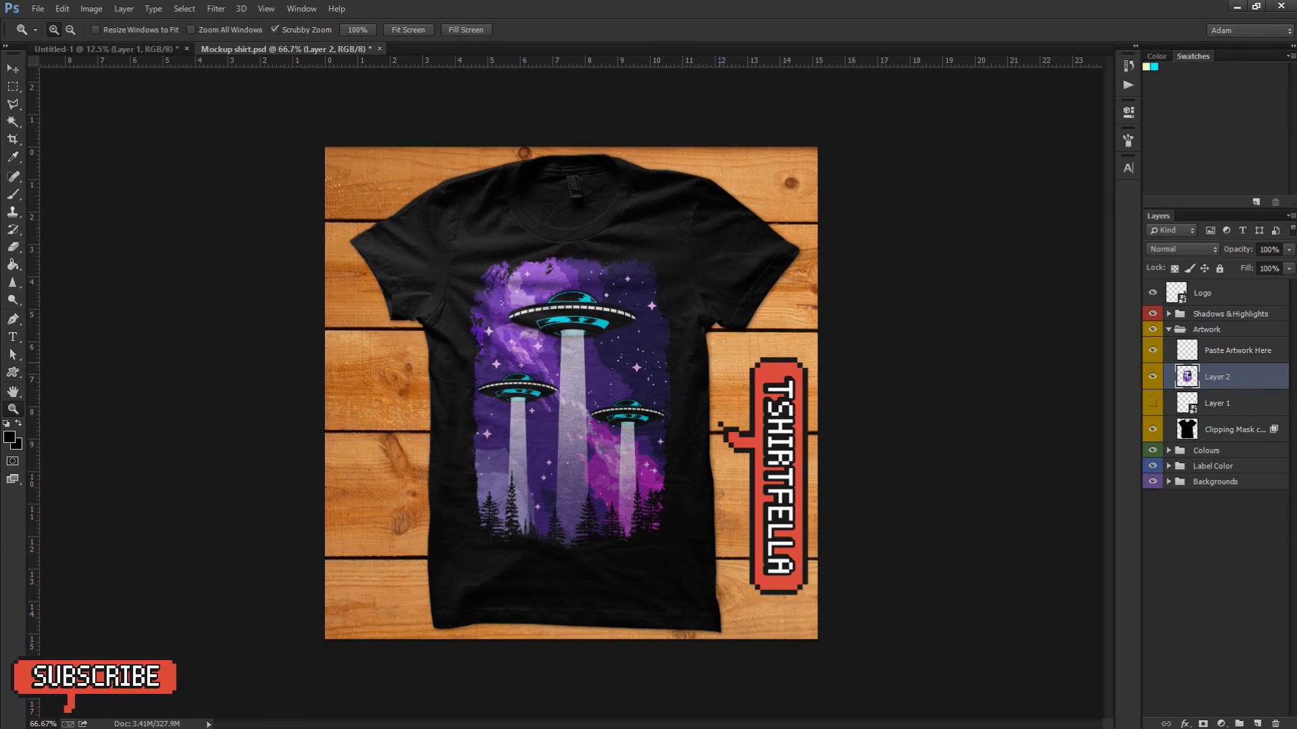
click(720, 363)
drag(523, 385, 573, 294)
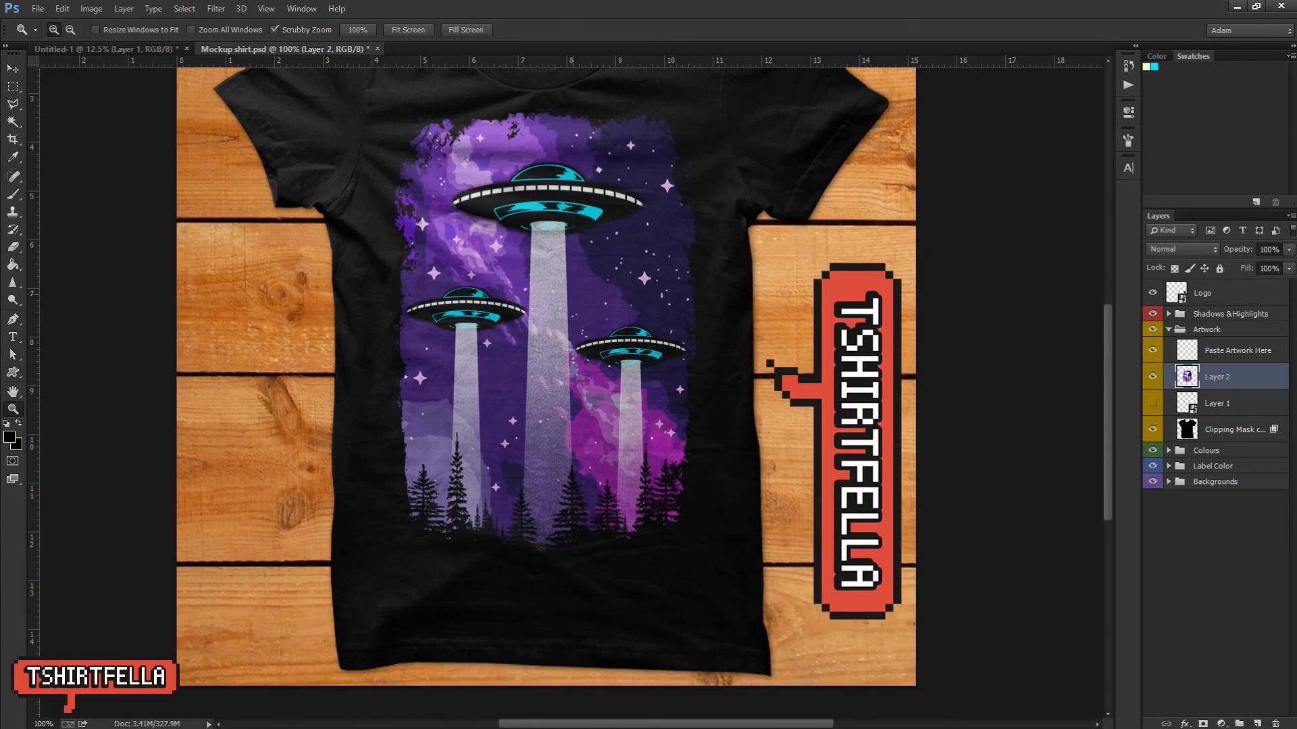
click(607, 417)
click(647, 452)
drag(646, 452, 875, 231)
drag(749, 531, 726, 688)
drag(764, 246, 703, 718)
drag(757, 270, 690, 554)
alt+click(765, 281)
alt+click(764, 281)
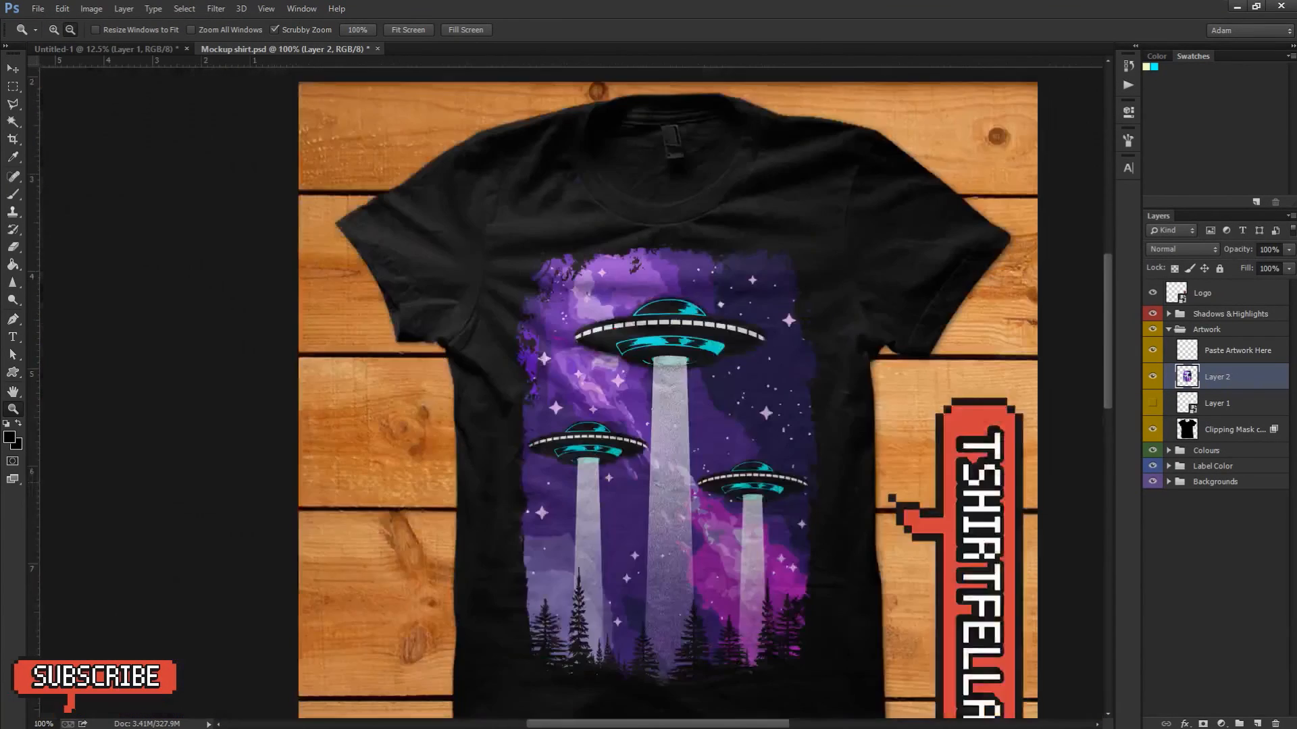
alt+click(840, 292)
alt+click(840, 292)
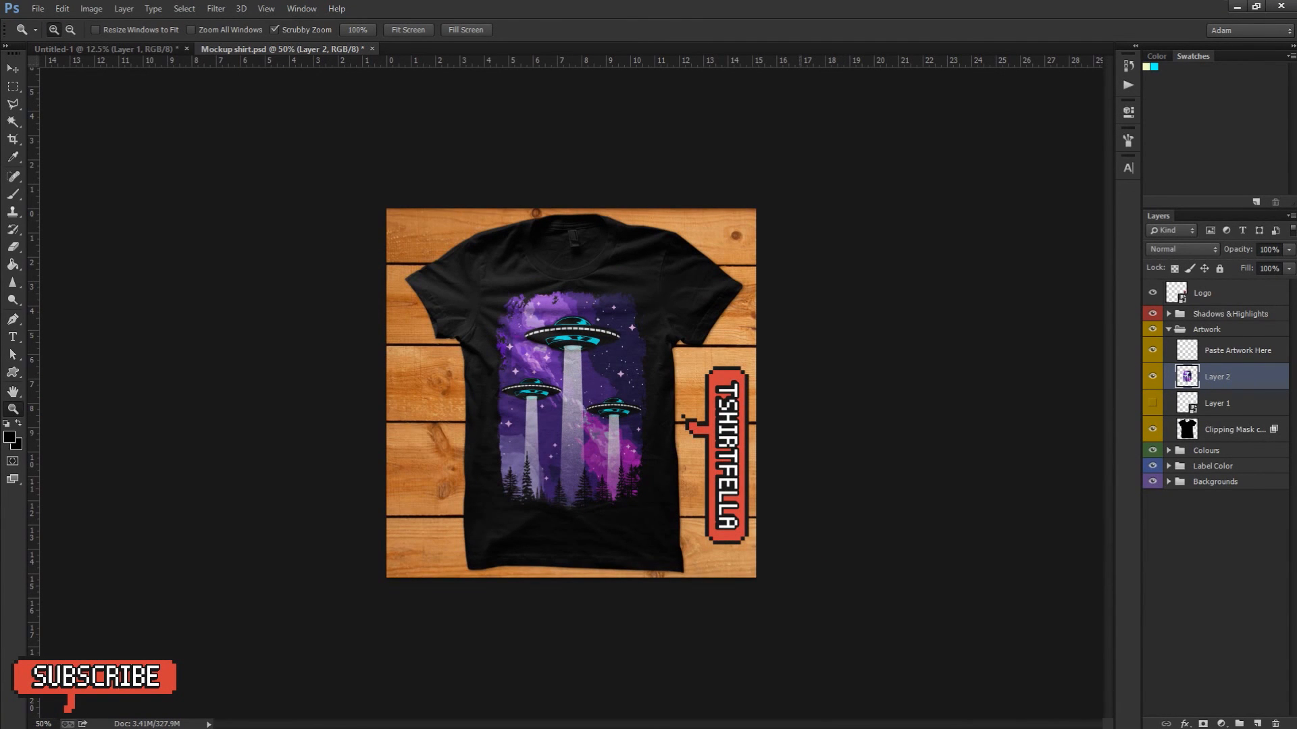